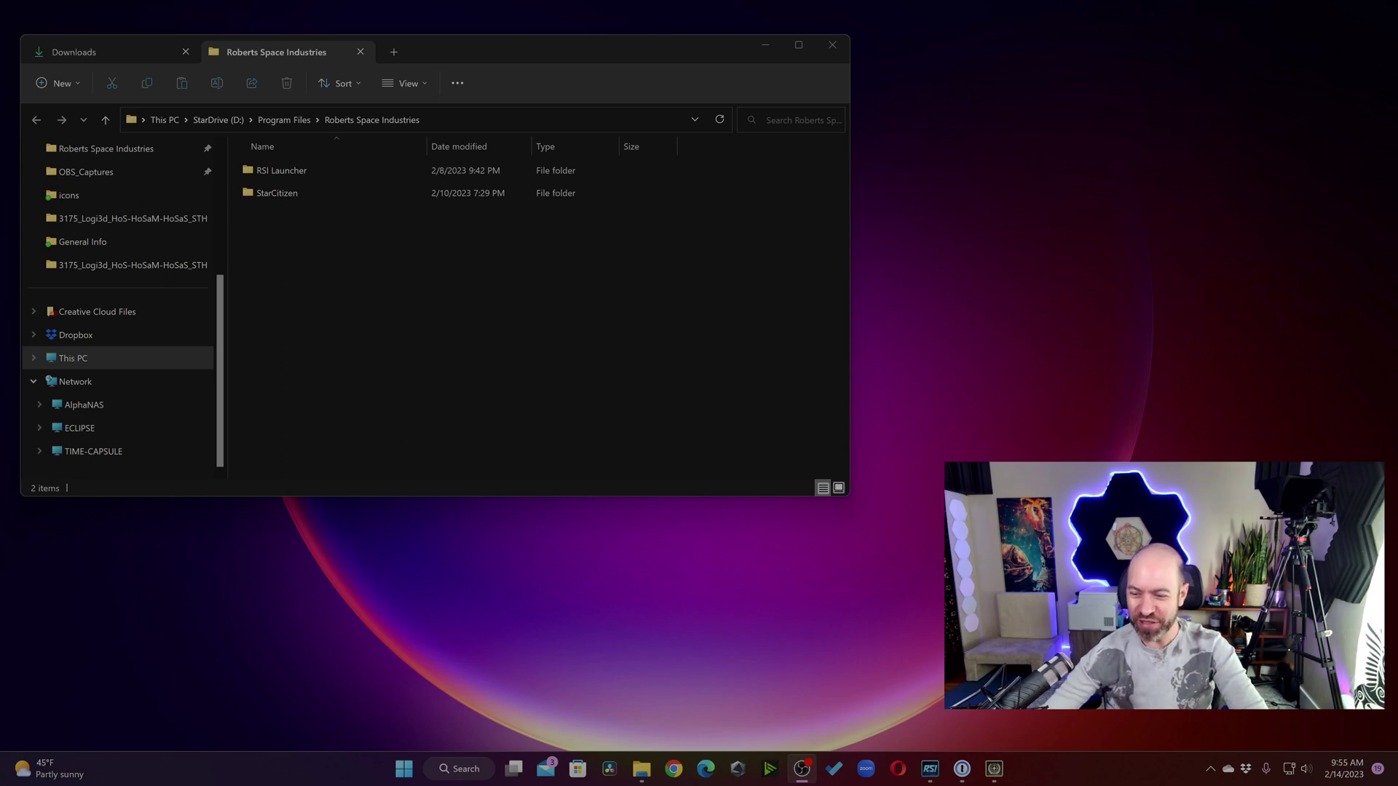
- Open the game options and check the Window Mode choice in the graphics settings
mouse_move(936, 770)
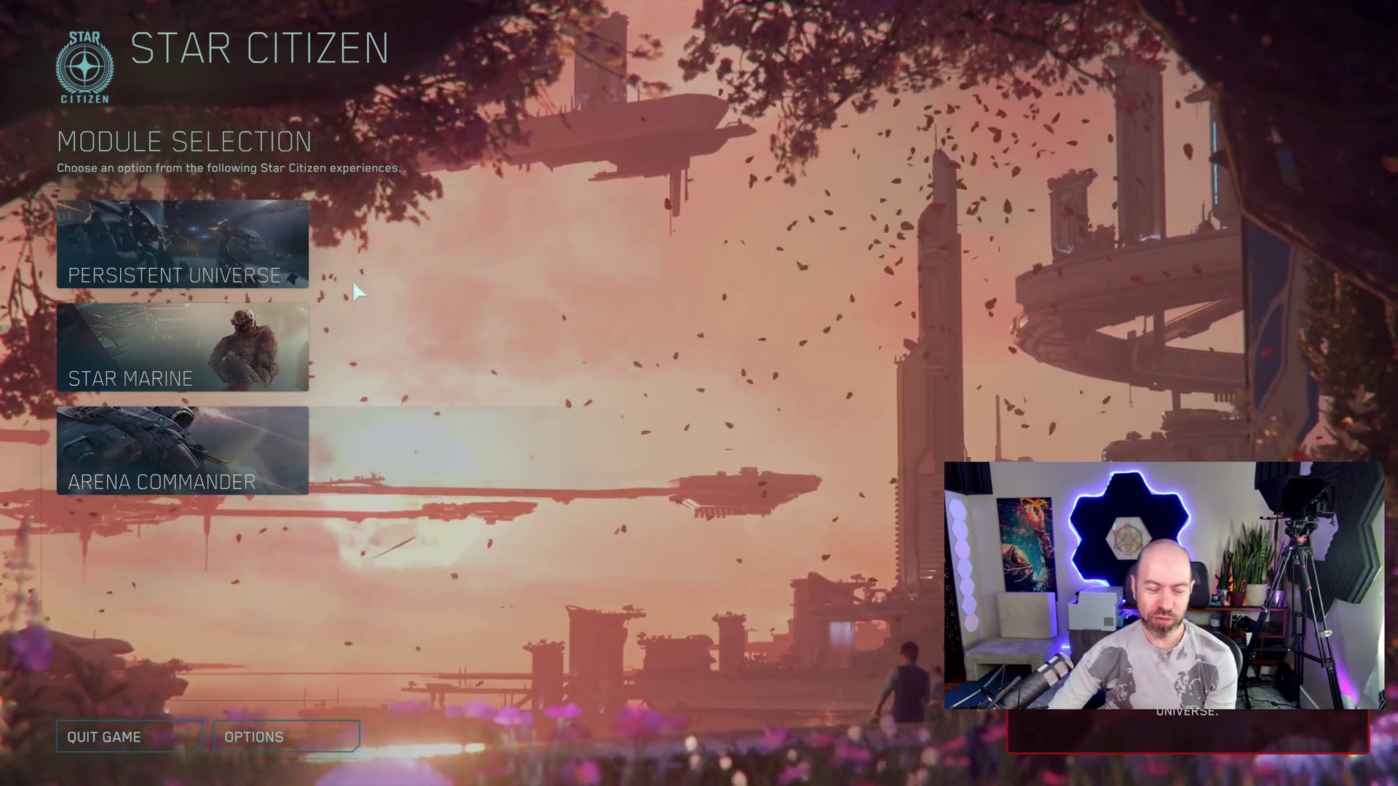
left_click(240, 744)
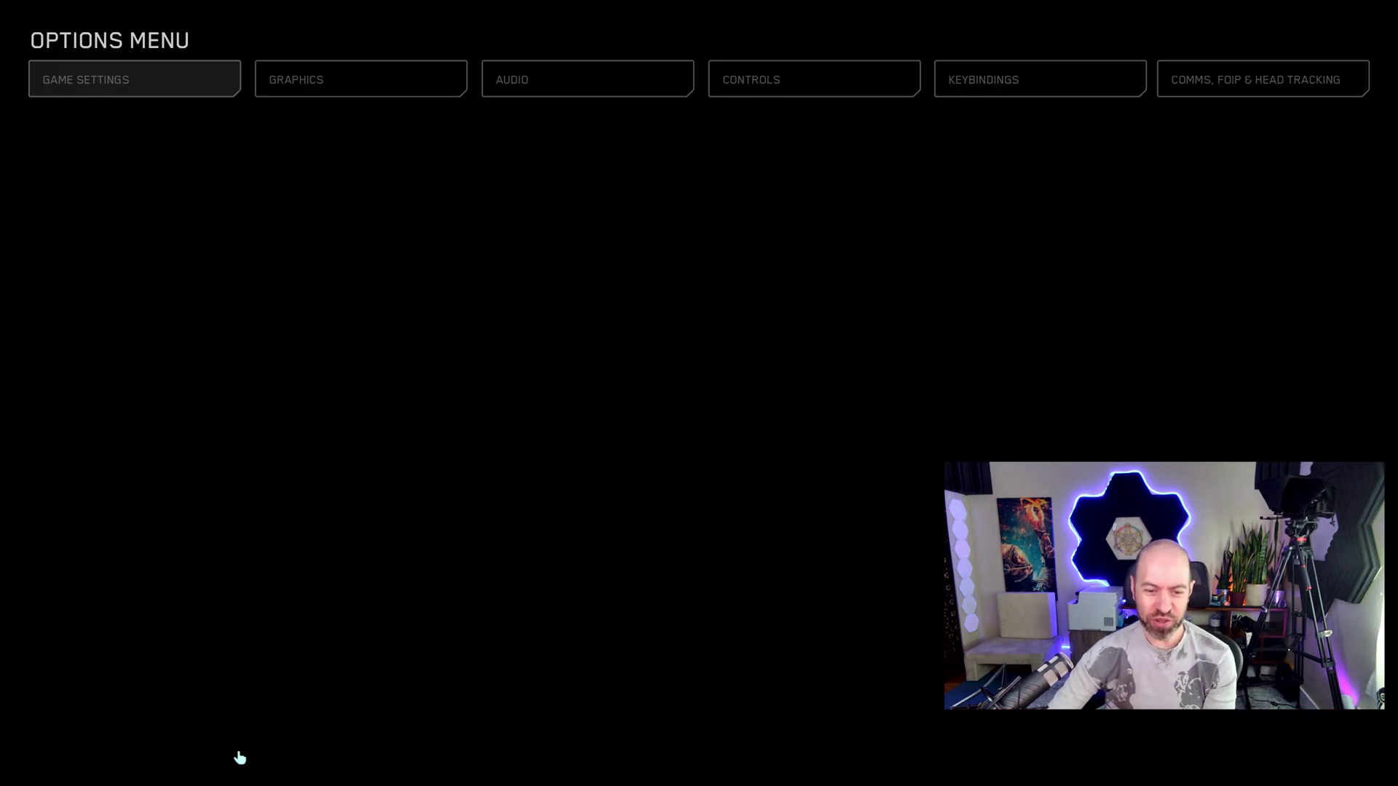
left_click(403, 90)
left_click(557, 352)
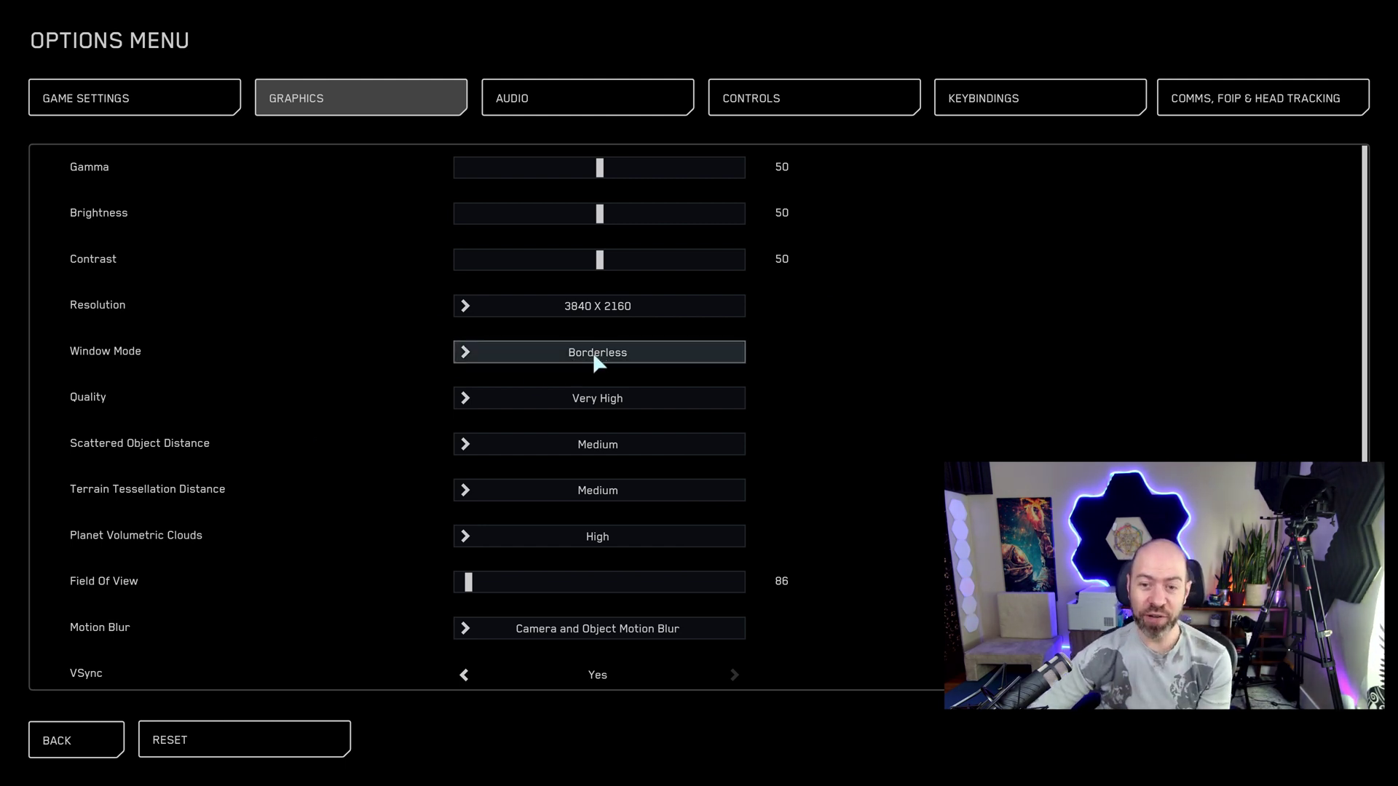
- In the game settings, set both Vibration and Show Hints to No
left_click(149, 94)
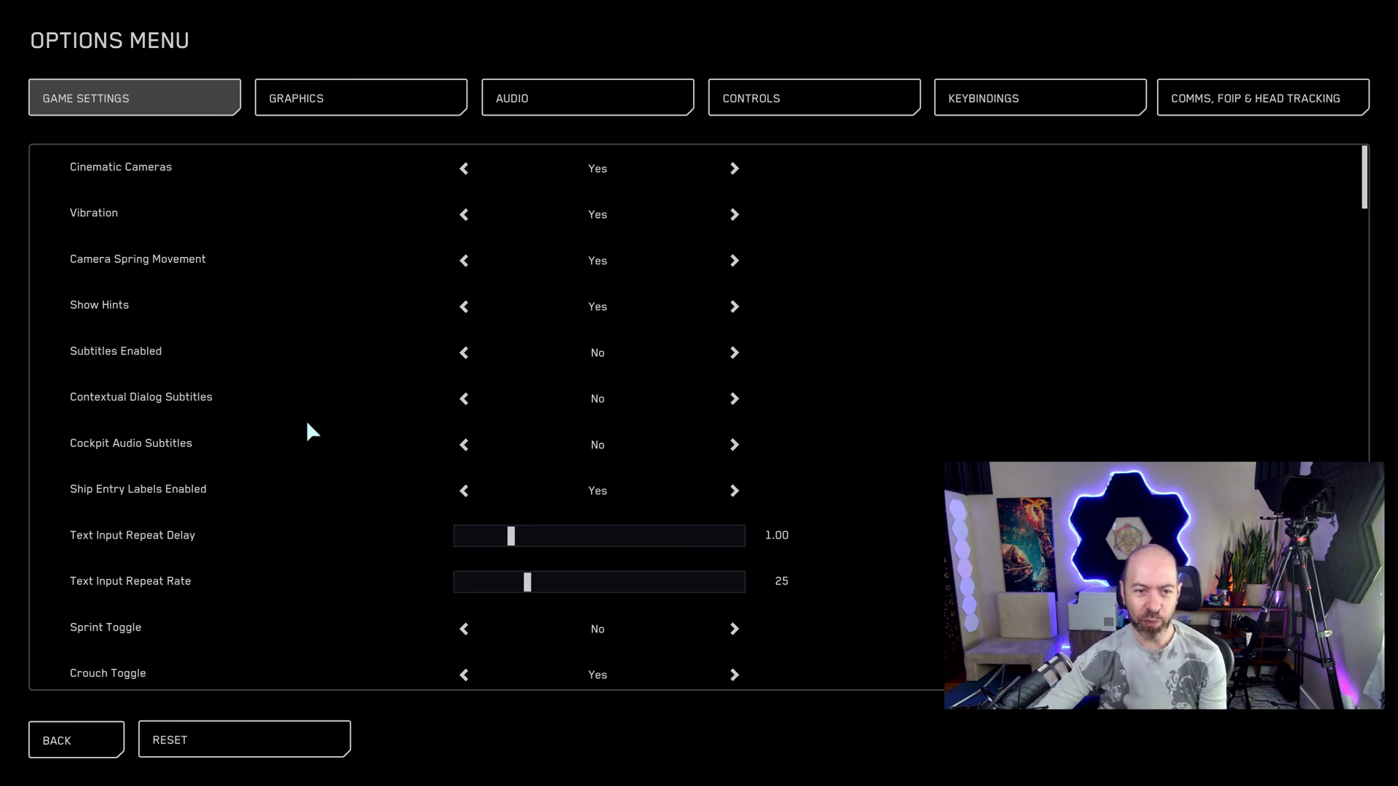
scroll(327, 415, "down", 1)
scroll(331, 418, "down", 2)
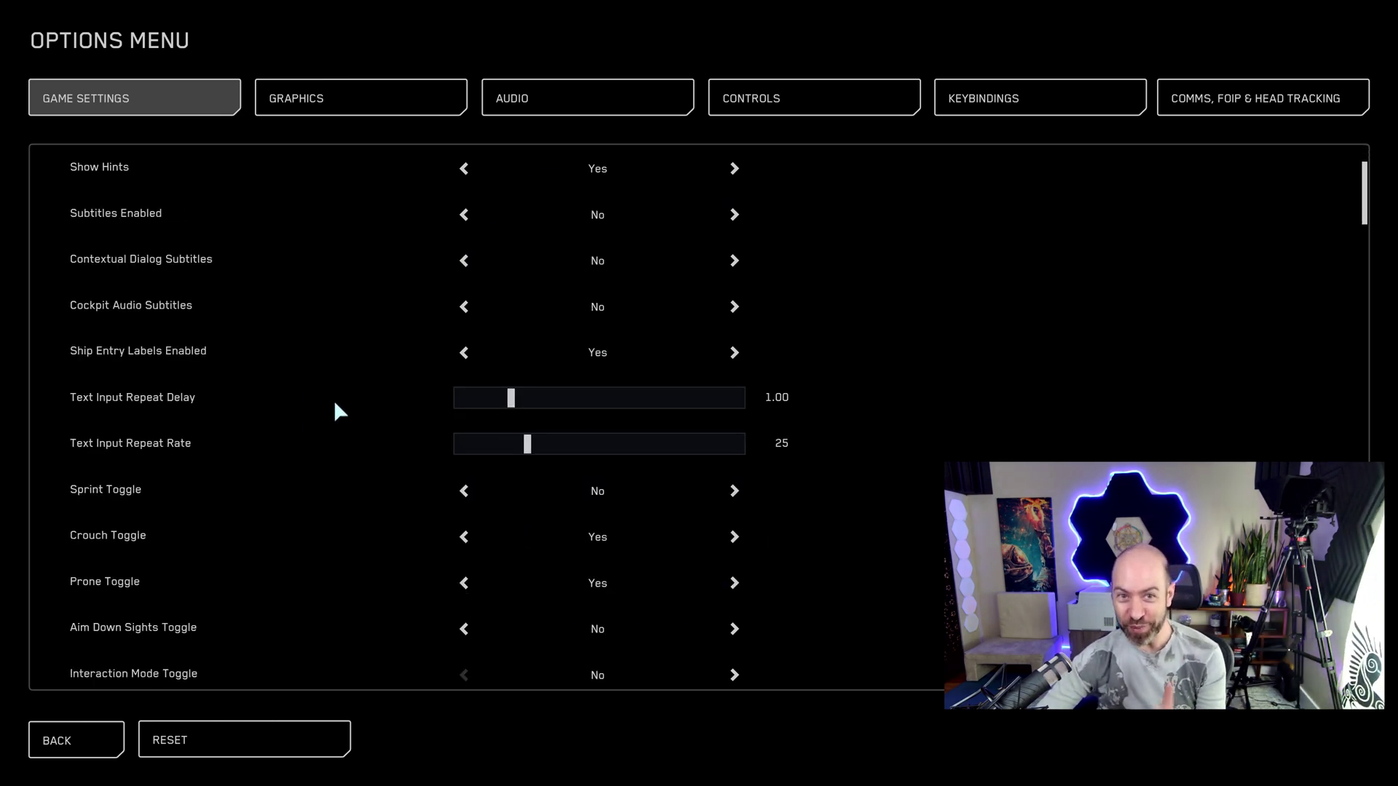
scroll(334, 395, "up", 2)
scroll(218, 222, "up", 1)
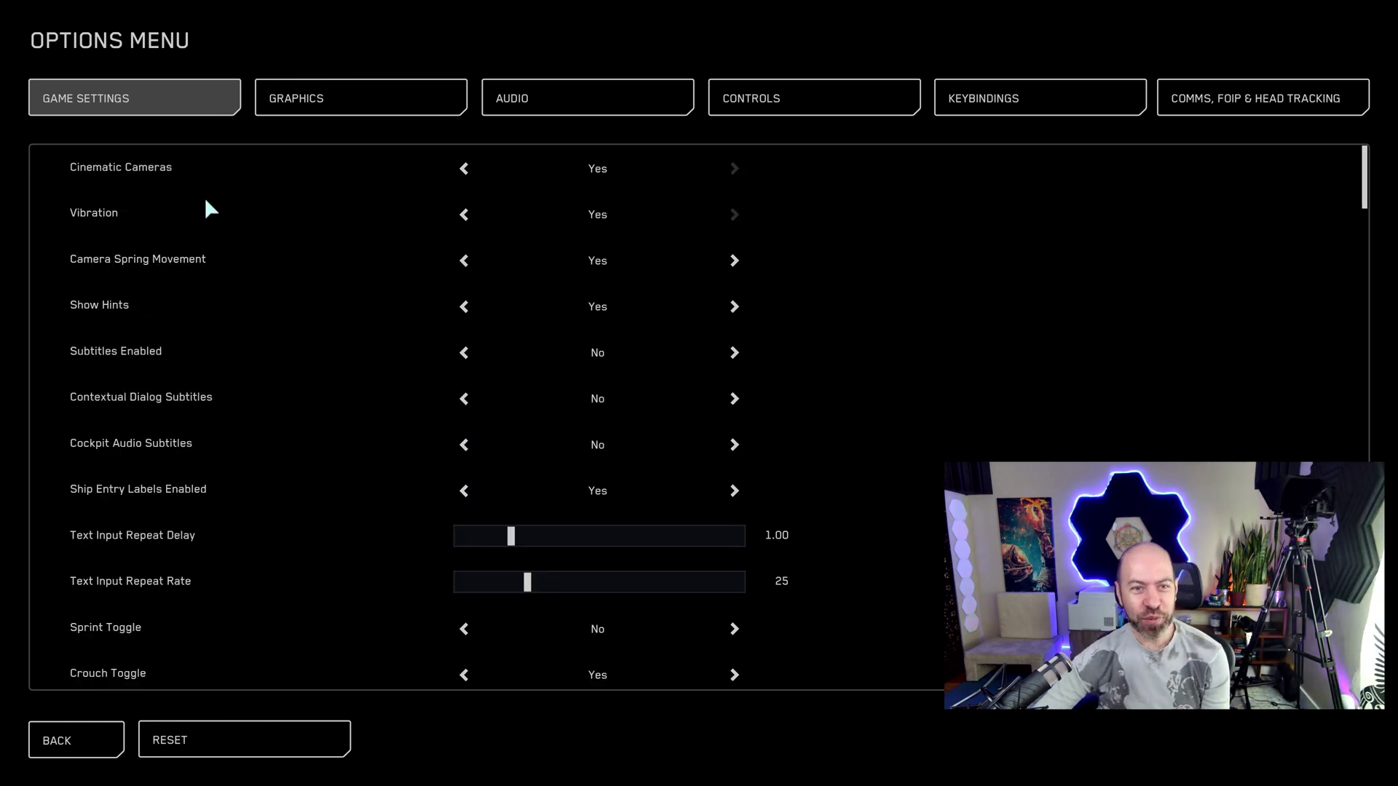
left_click(465, 214)
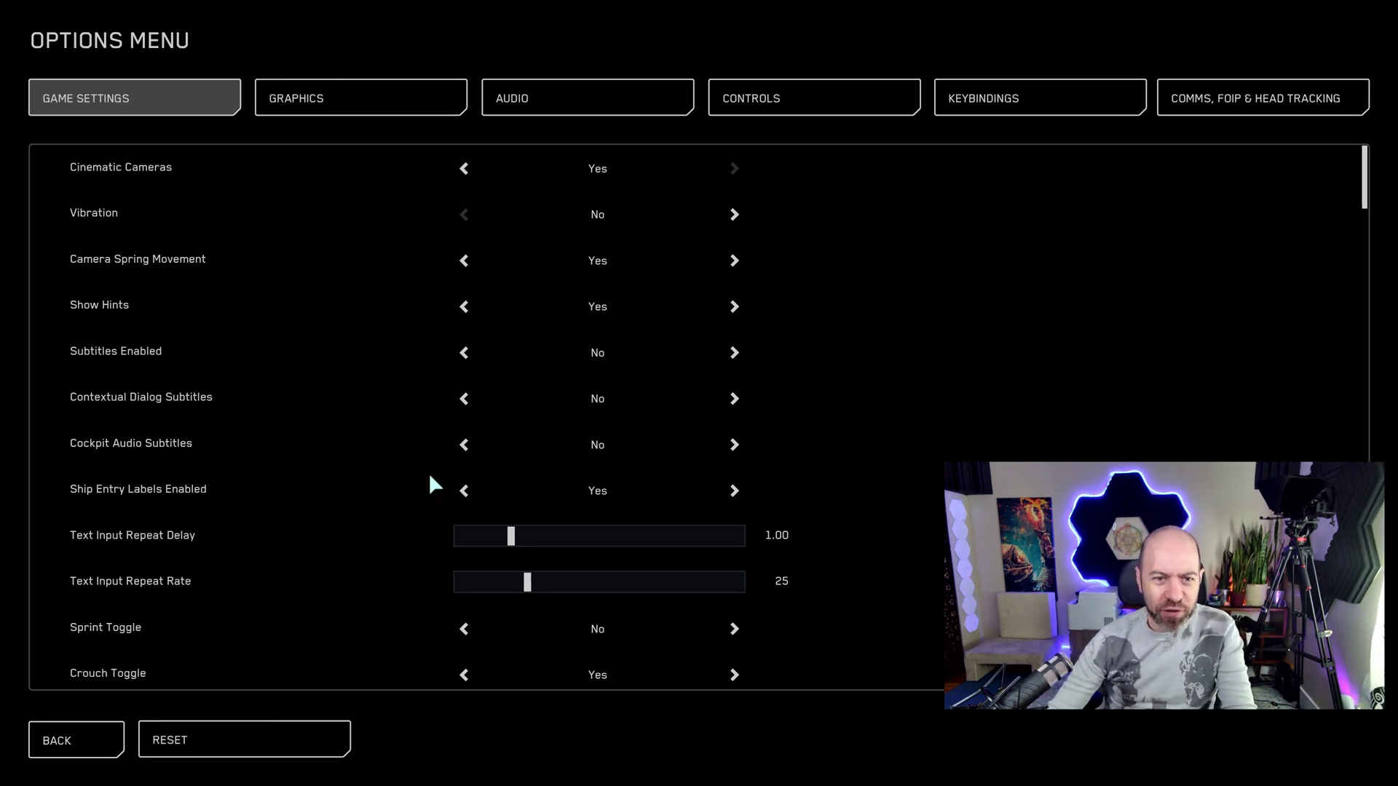
left_click(466, 307)
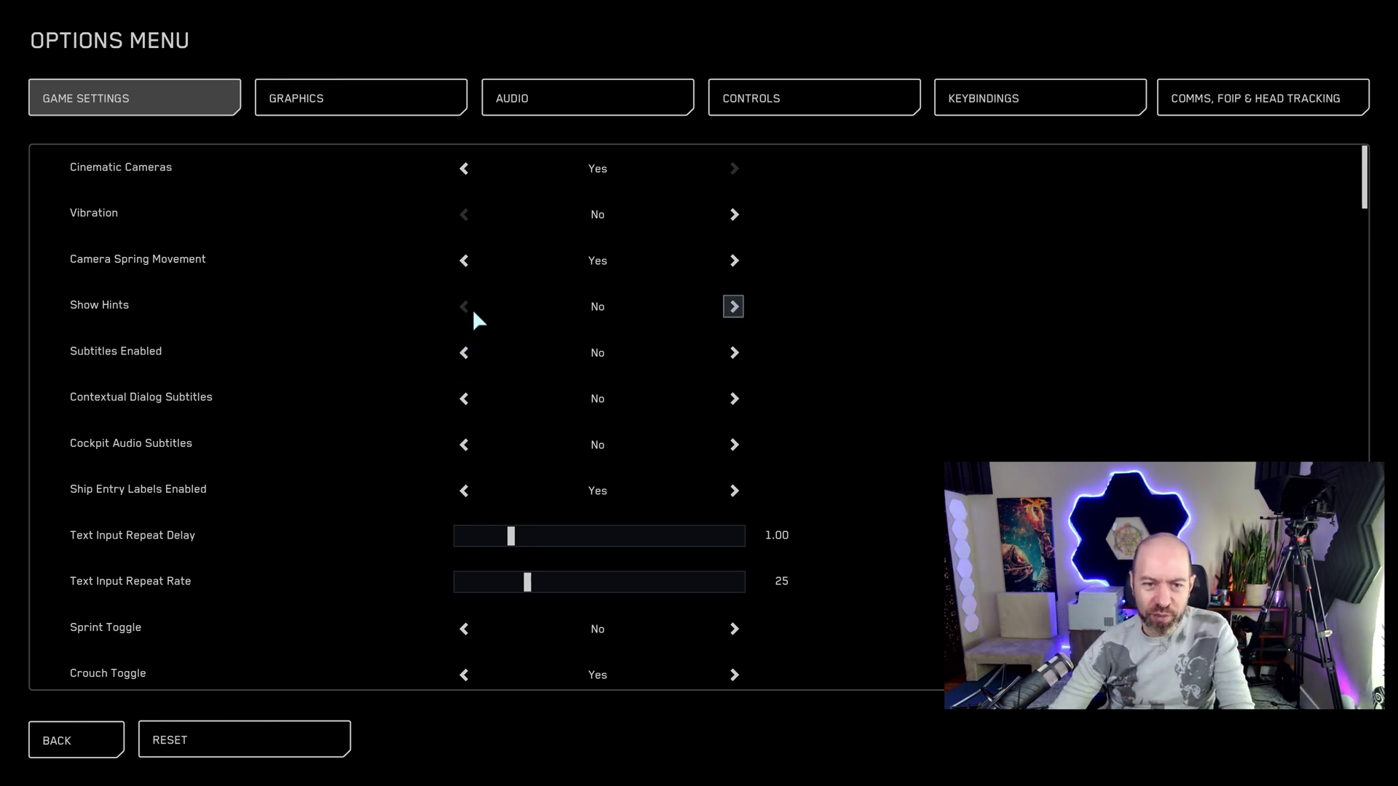
- Set Flight - Spacebrake Engages Boost to Yes in the game settings
scroll(430, 437, "down", 3)
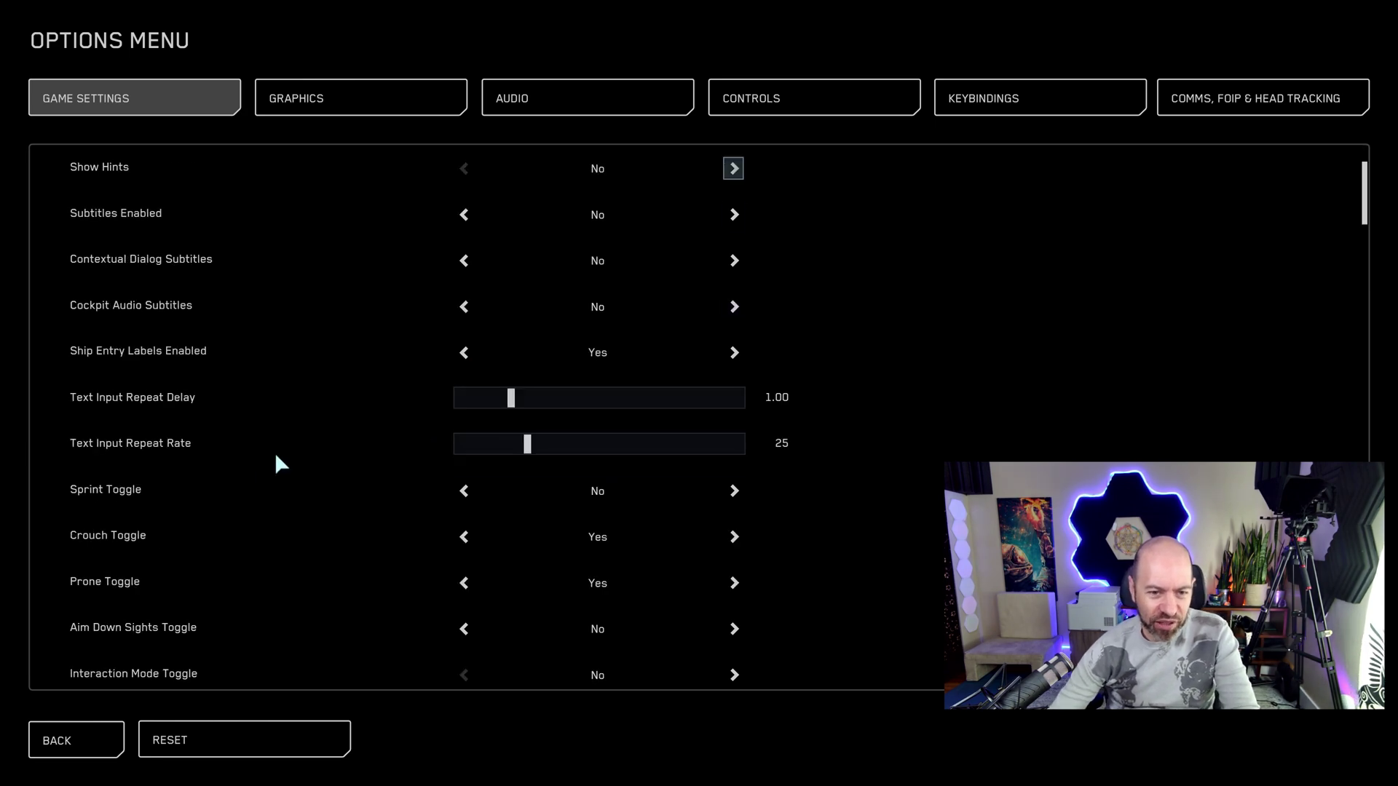
scroll(187, 501, "down", 7)
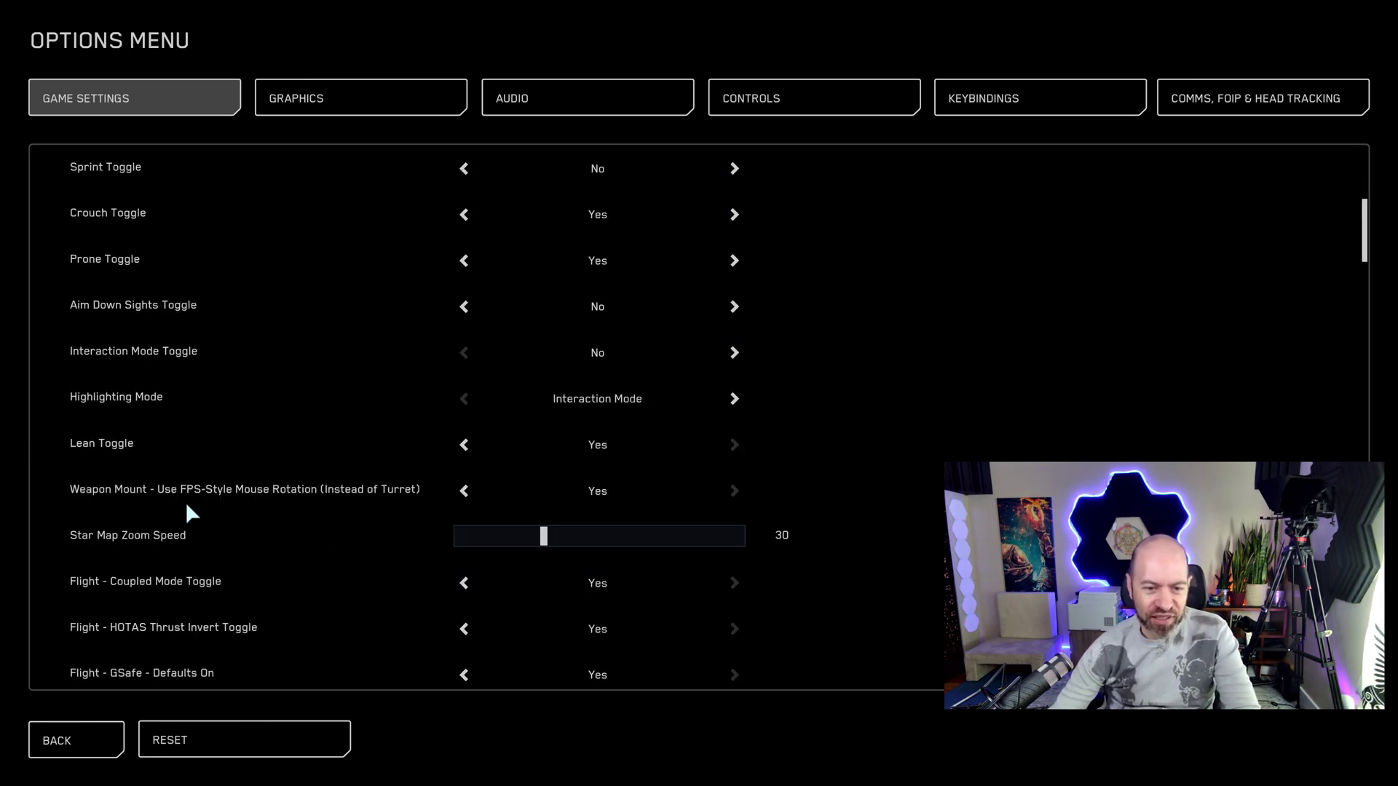
scroll(187, 513, "down", 3)
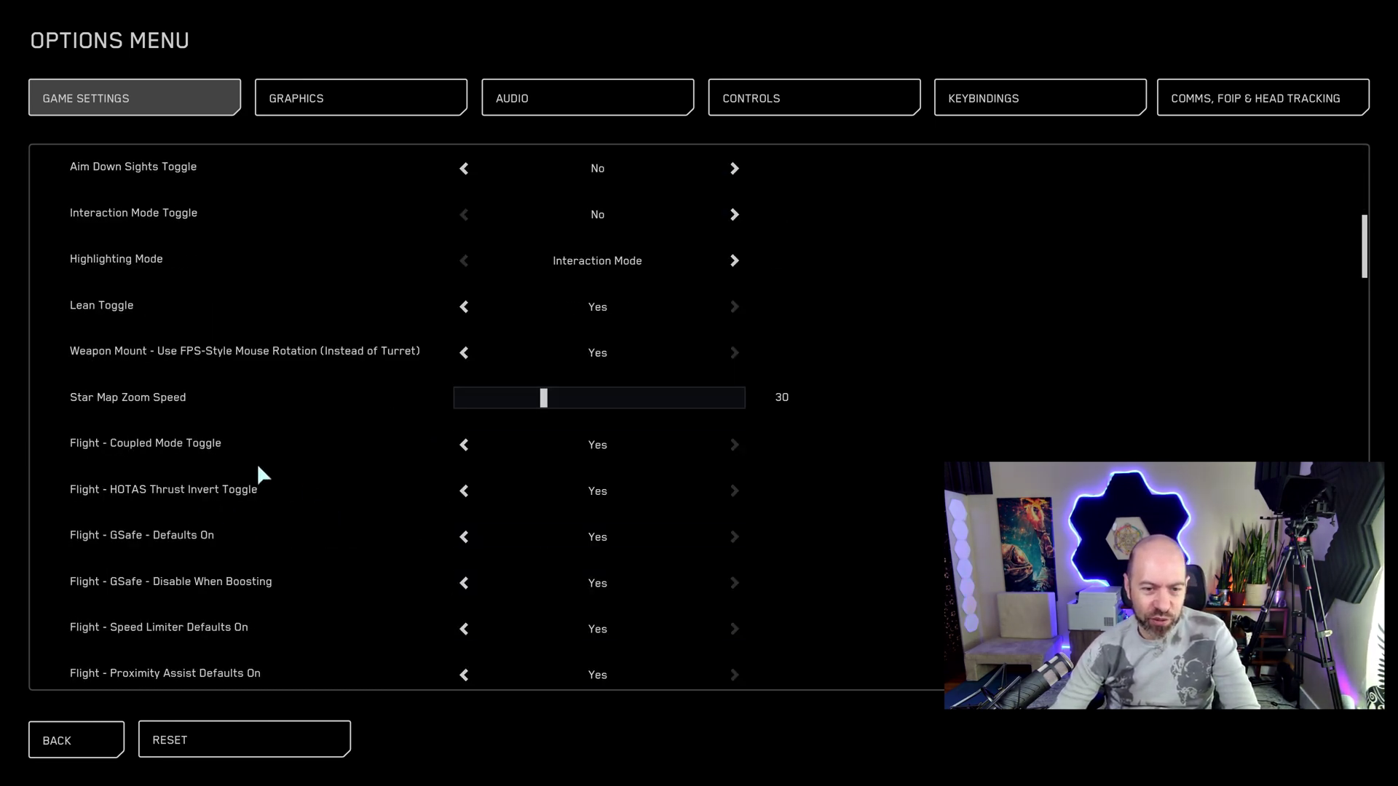
scroll(588, 202, "down", 15)
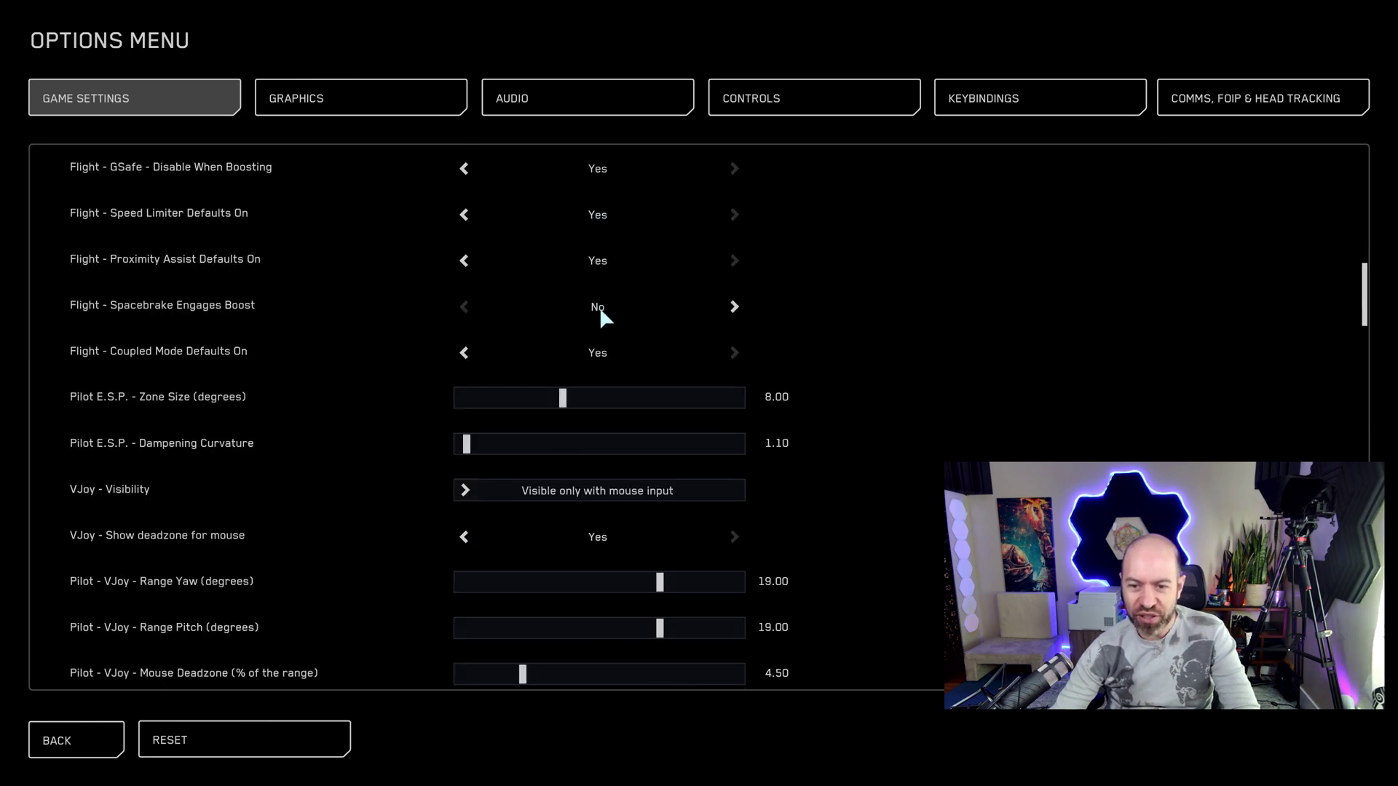
scroll(600, 328, "down", 12)
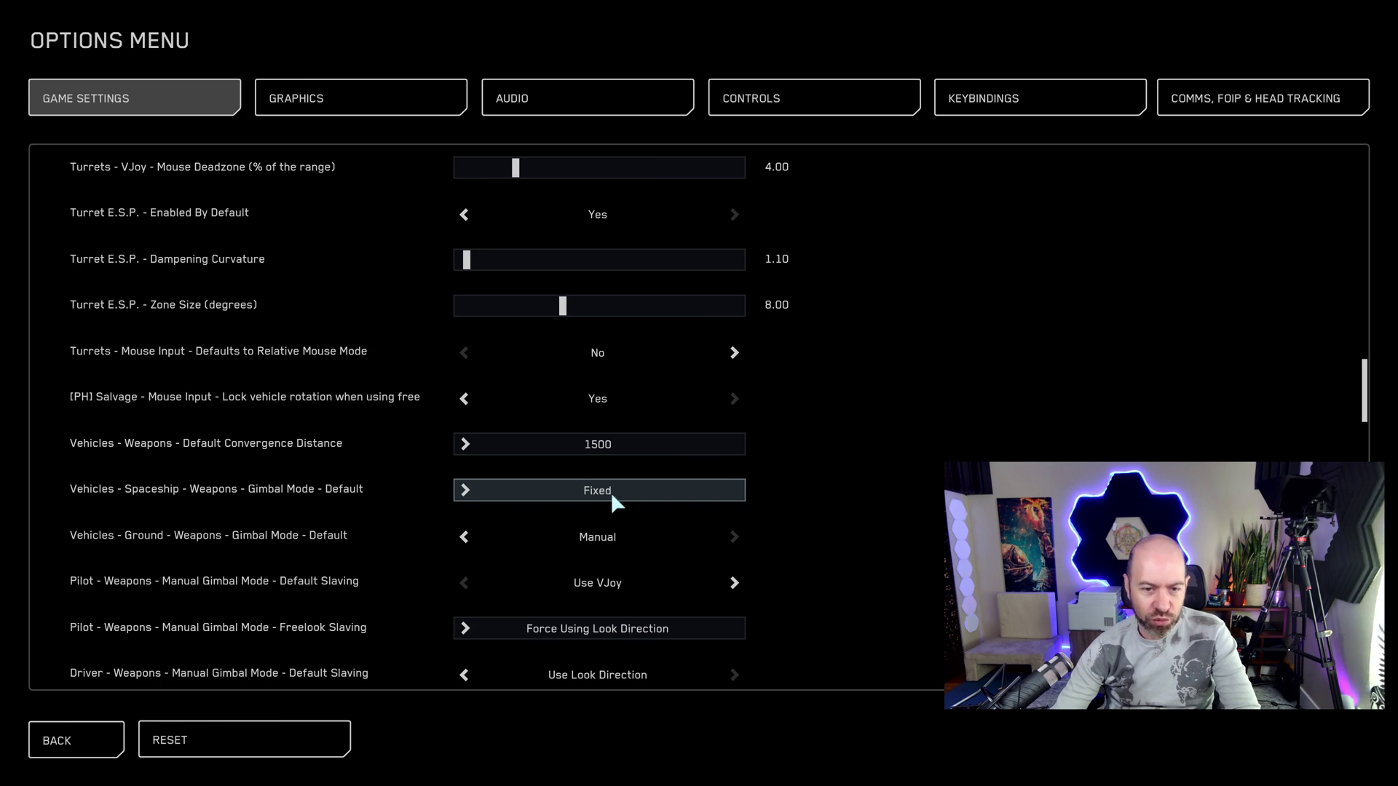
scroll(577, 481, "up", 12)
scroll(579, 465, "up", 6)
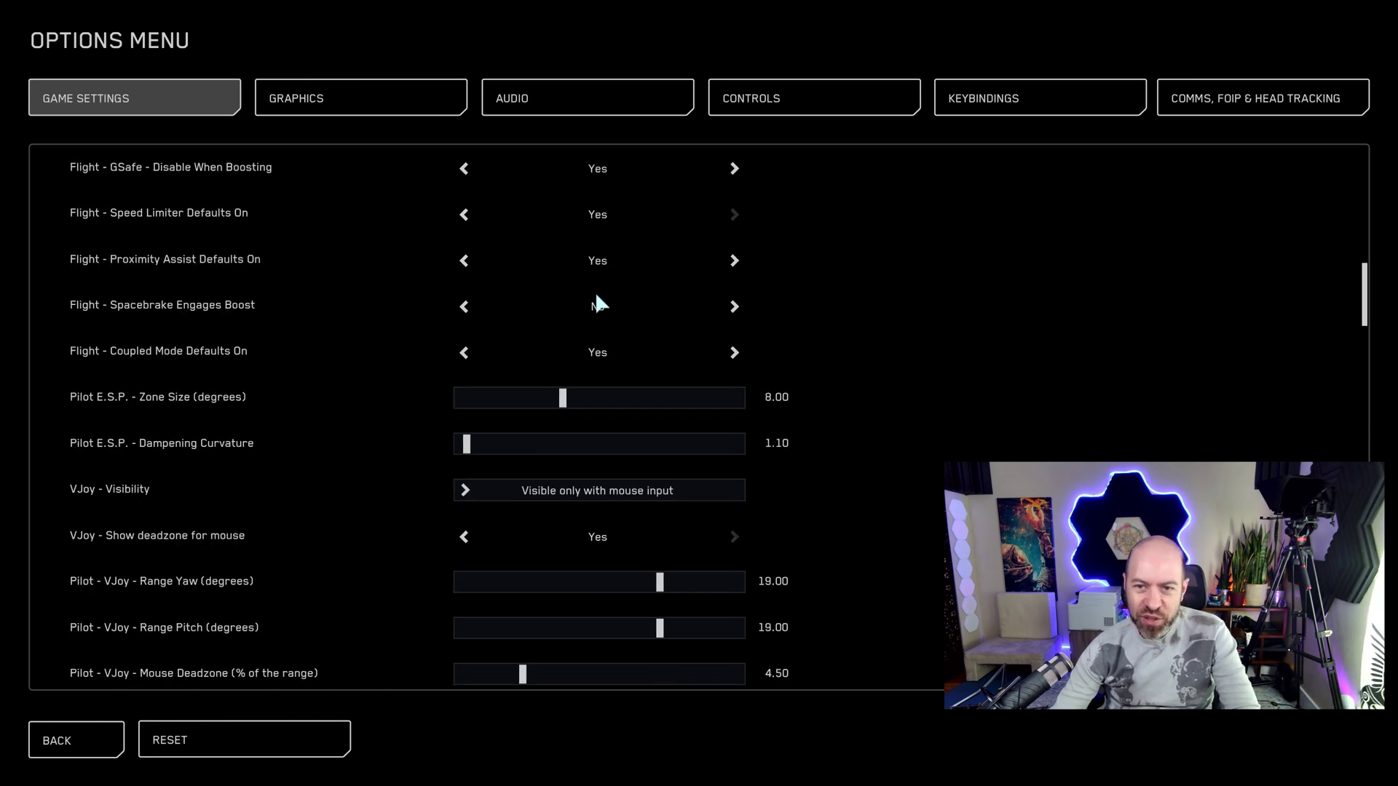
scroll(596, 295, "up", 13)
scroll(167, 349, "down", 12)
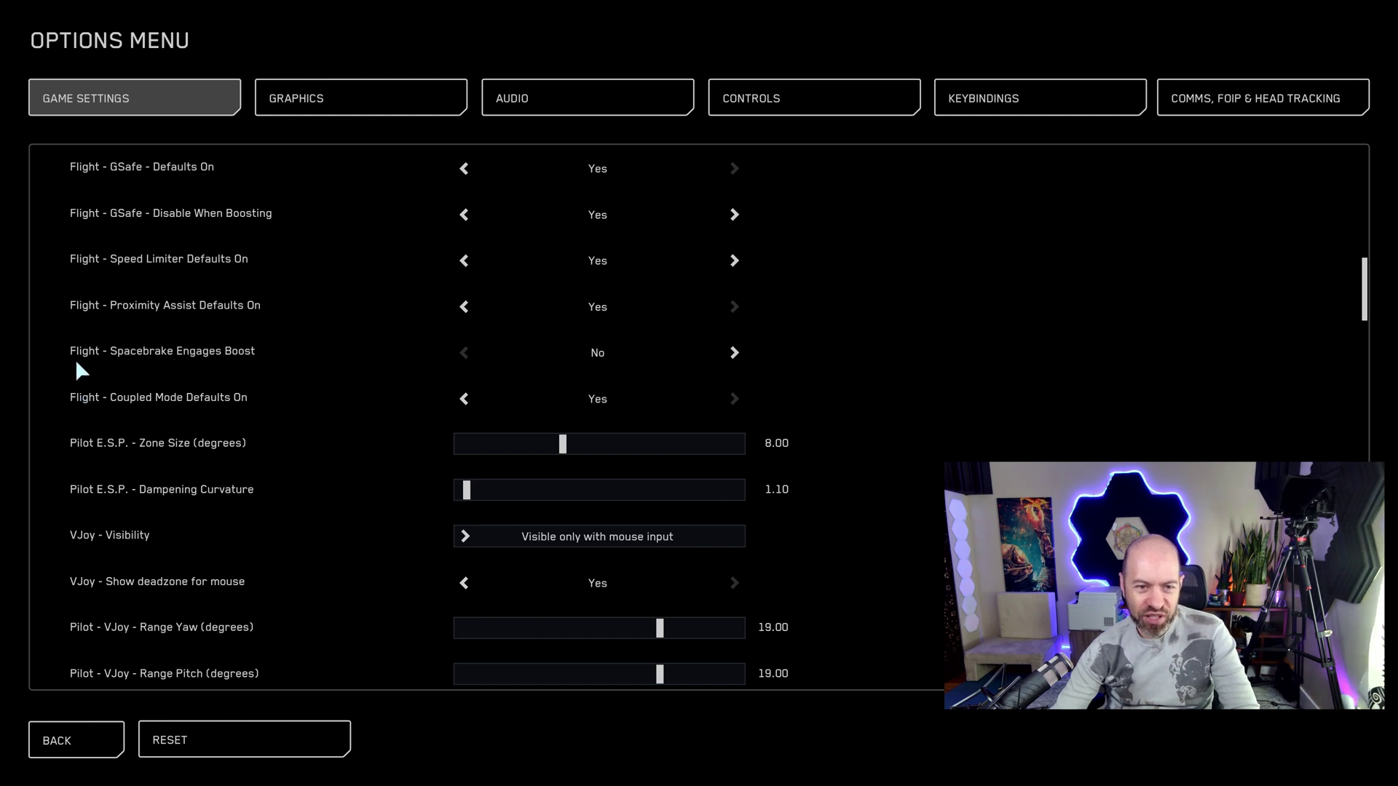
left_click(734, 353)
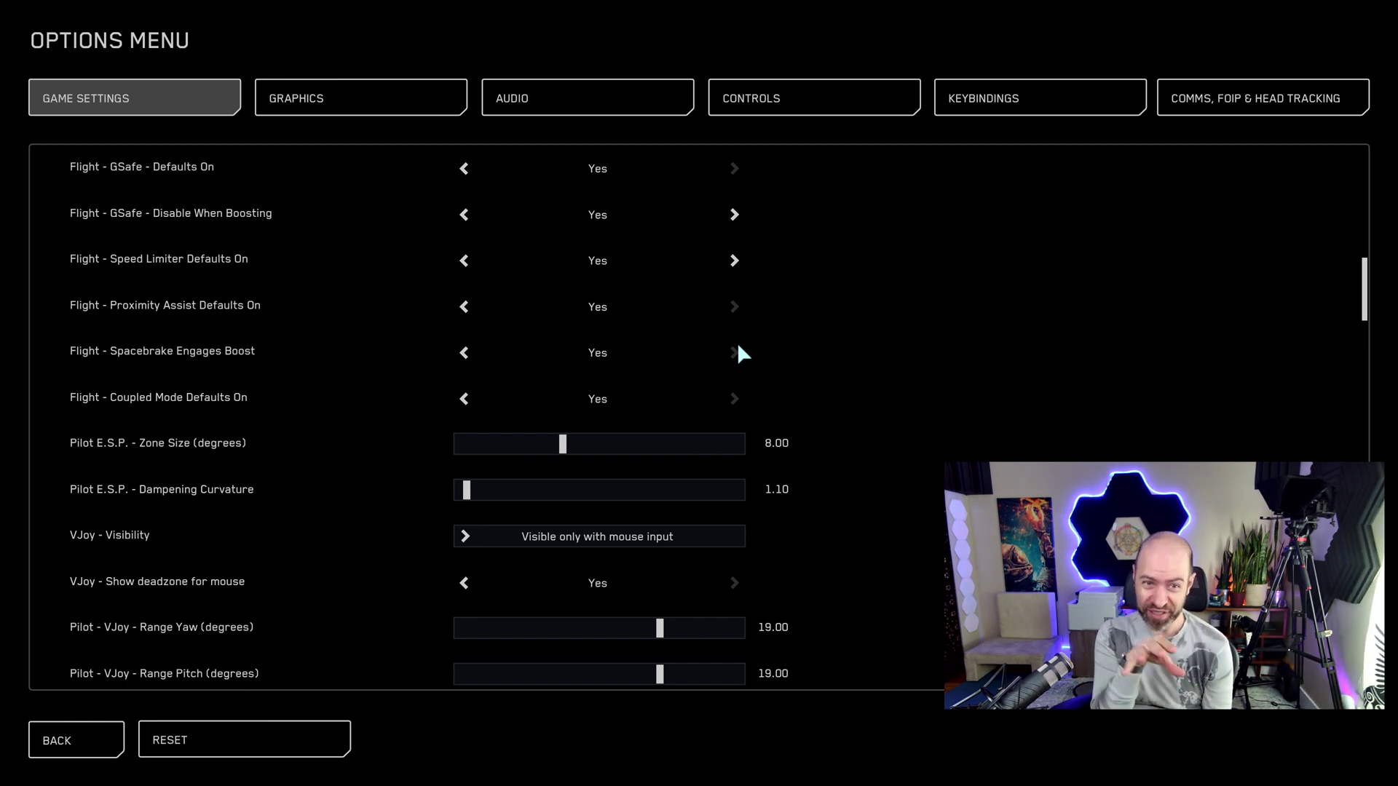
- Set the default gimbal mode for spaceship weapons to Auto
scroll(626, 514, "down", 5)
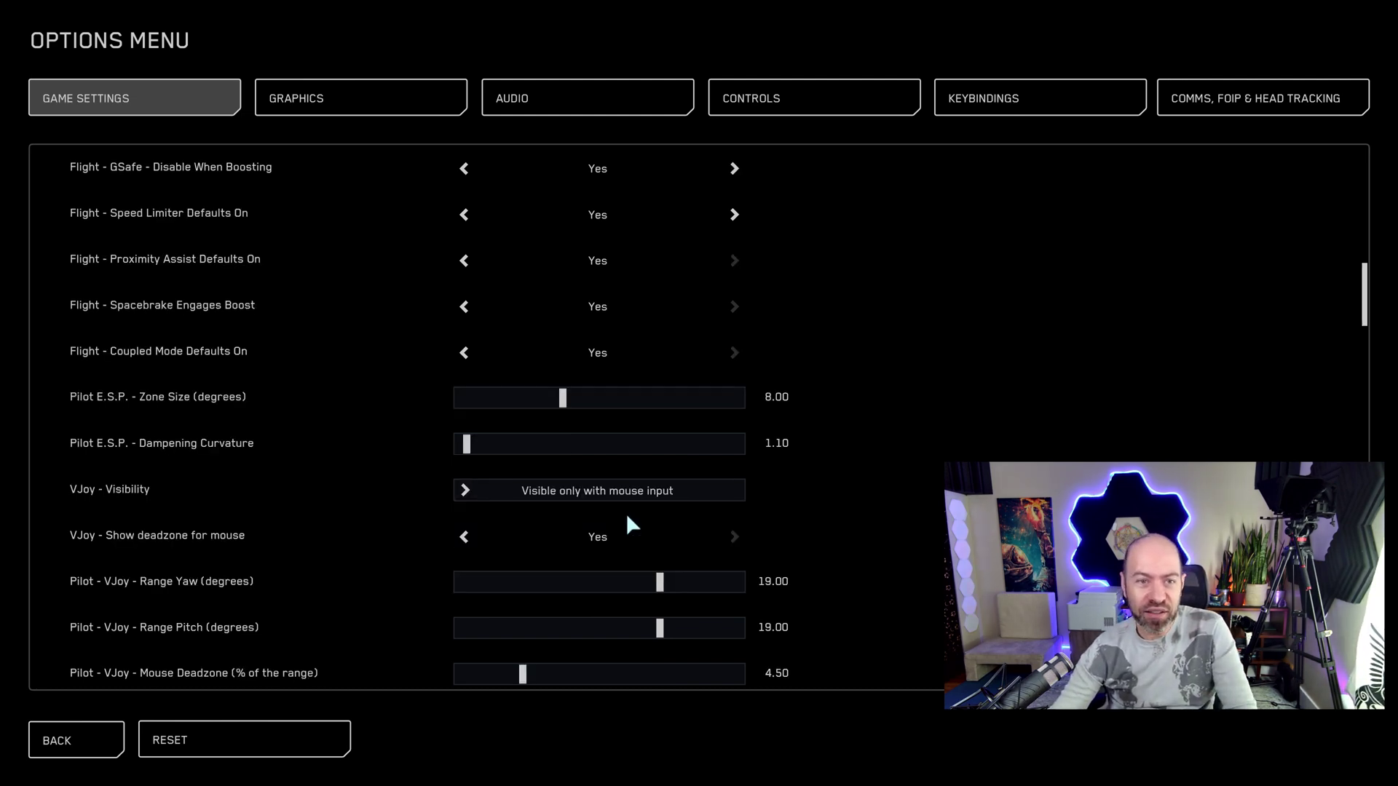
scroll(606, 613, "down", 6)
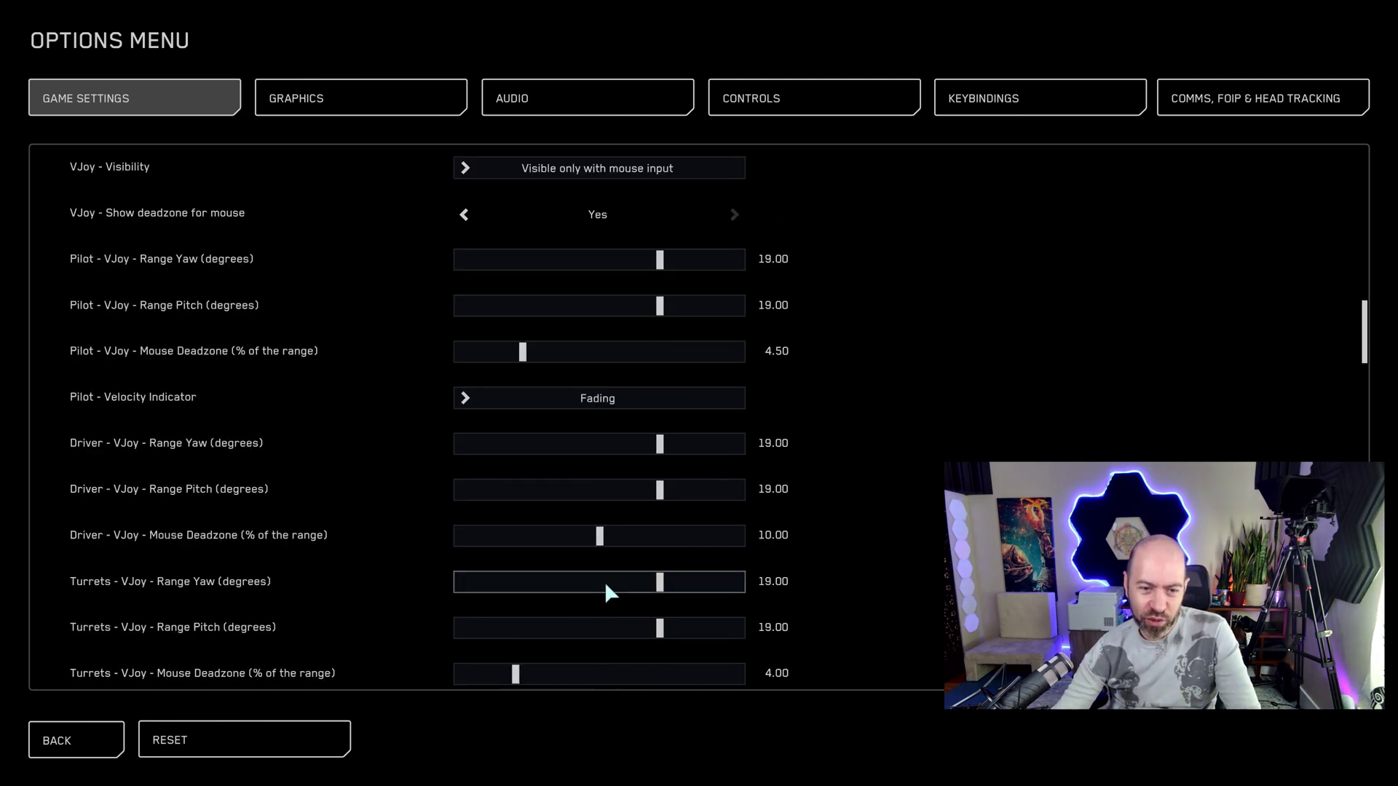
scroll(538, 527, "down", 4)
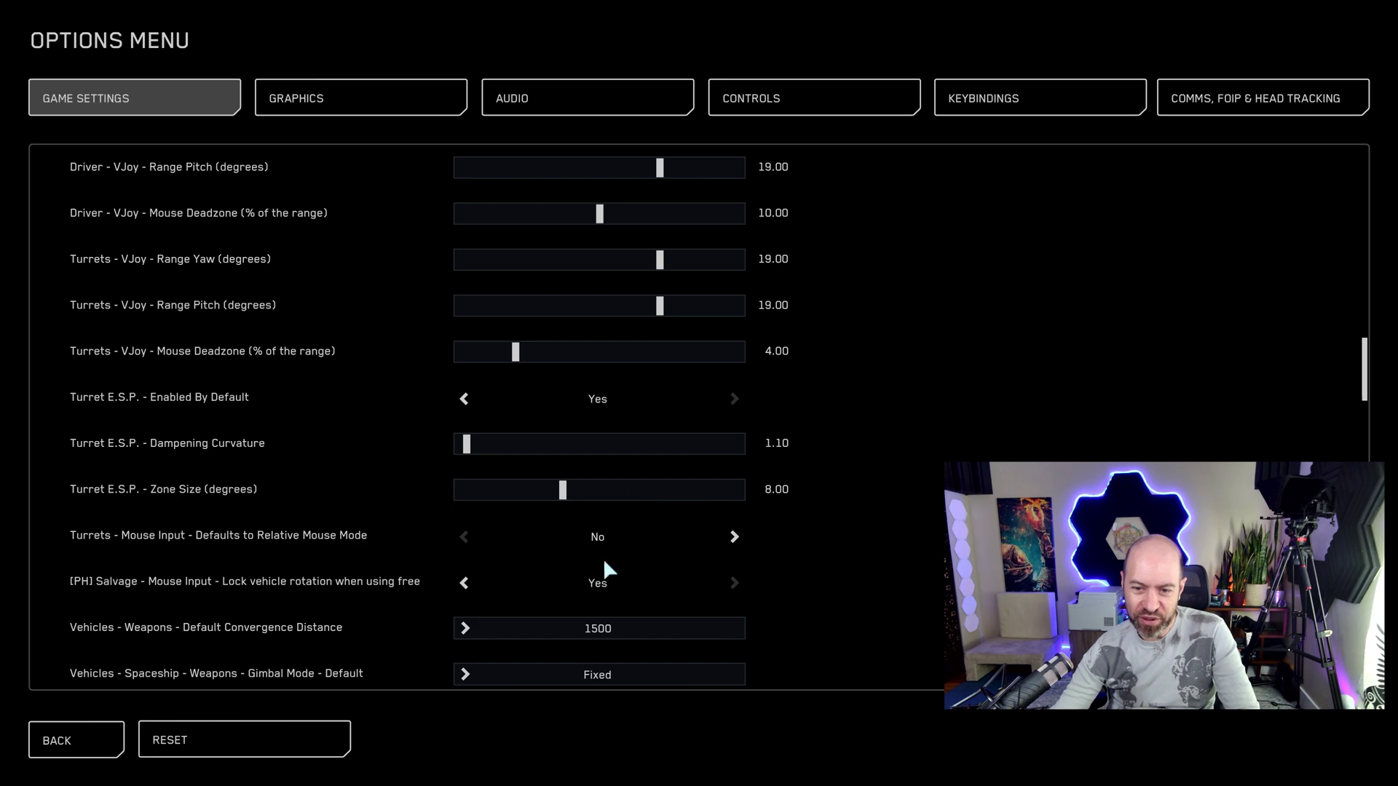
scroll(604, 255, "down", 4)
scroll(607, 294, "down", 1)
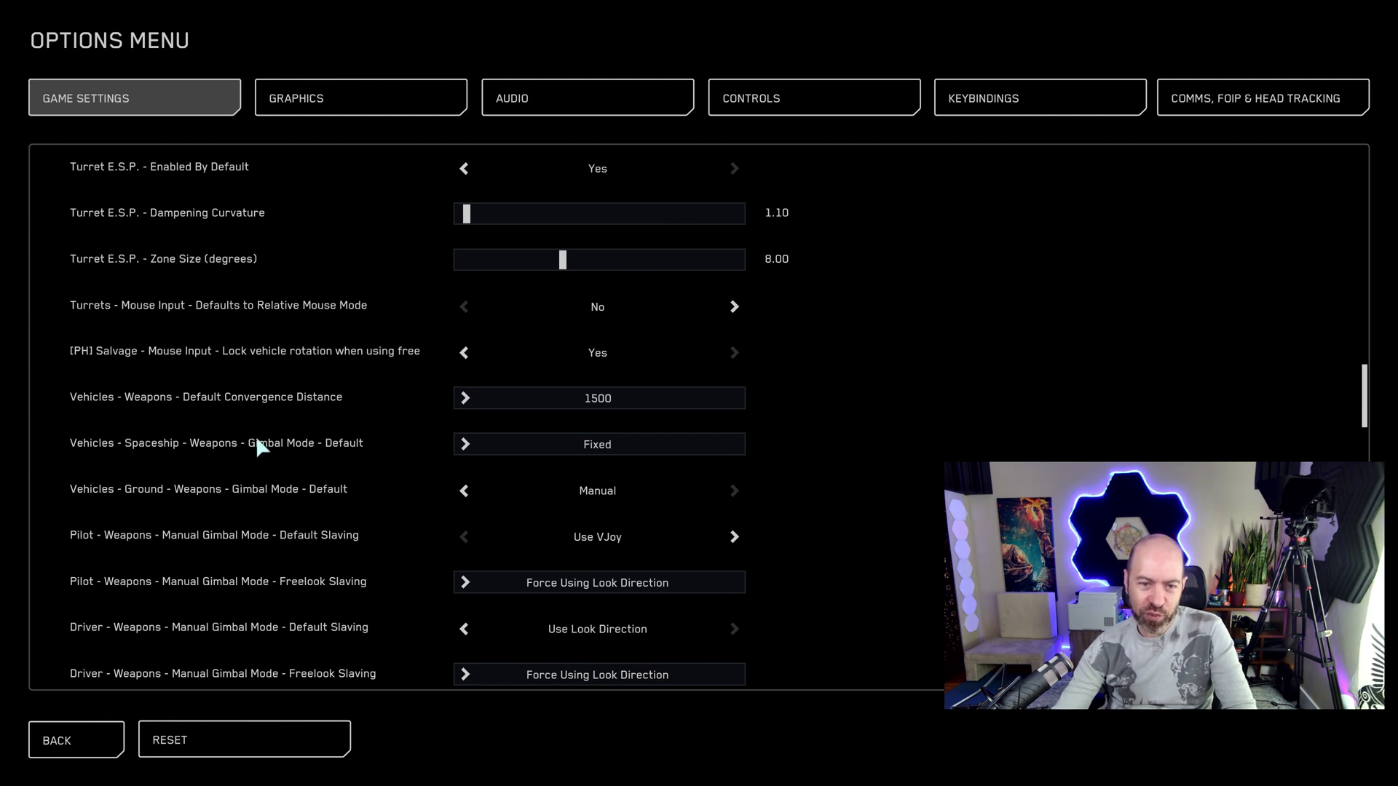
left_click(517, 444)
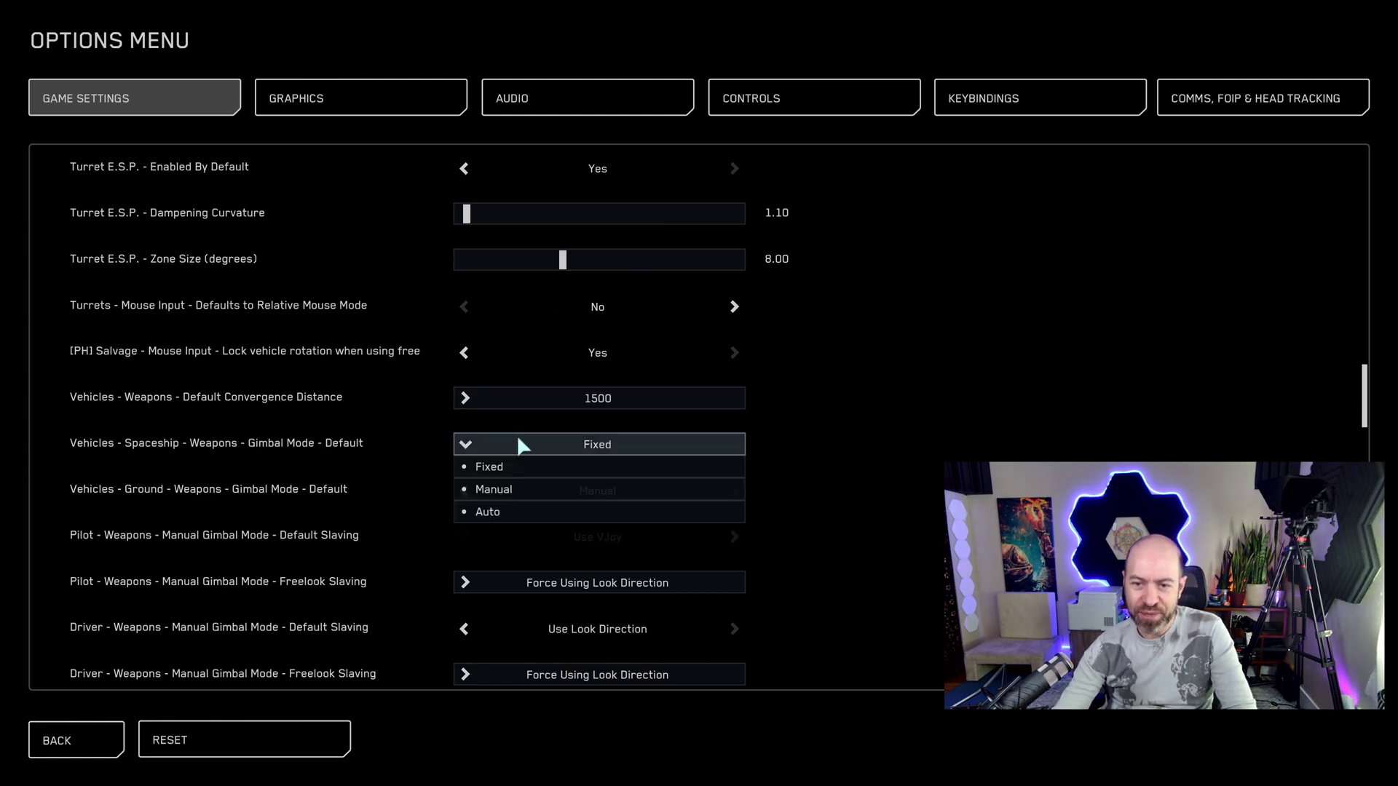
left_click(524, 509)
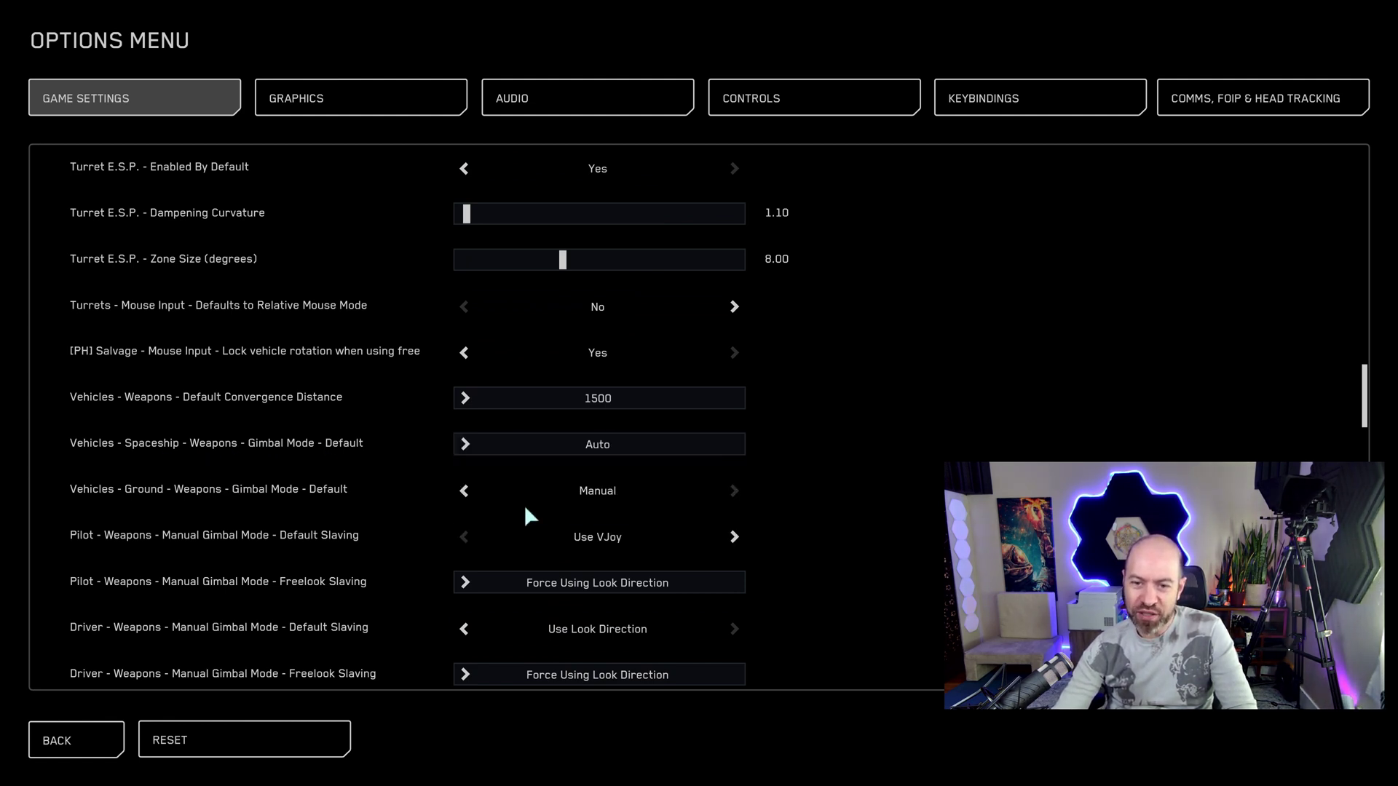
- Try Manual and Fixed as the default gimbal mode for spaceship weapons, and return it to Auto
left_click(543, 444)
left_click(560, 495)
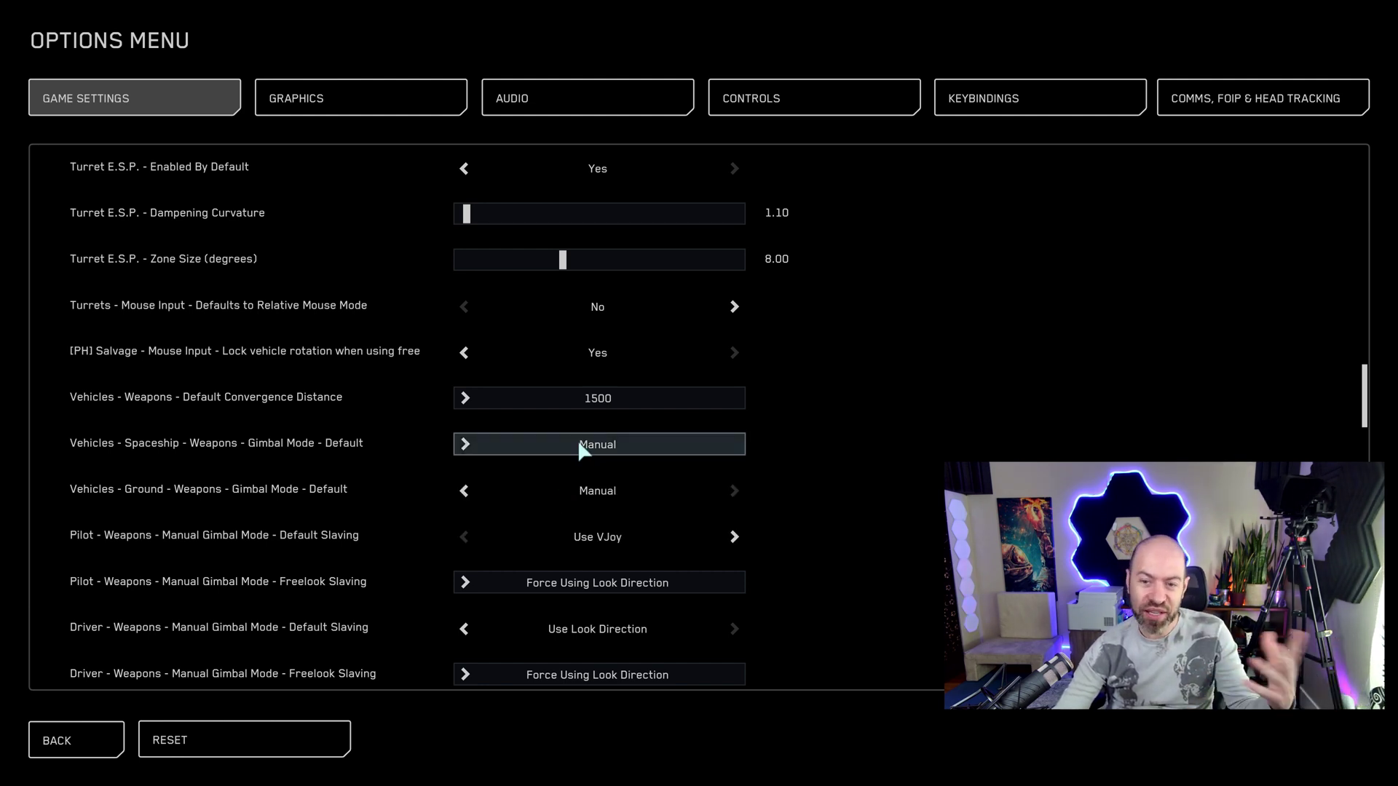
left_click(581, 445)
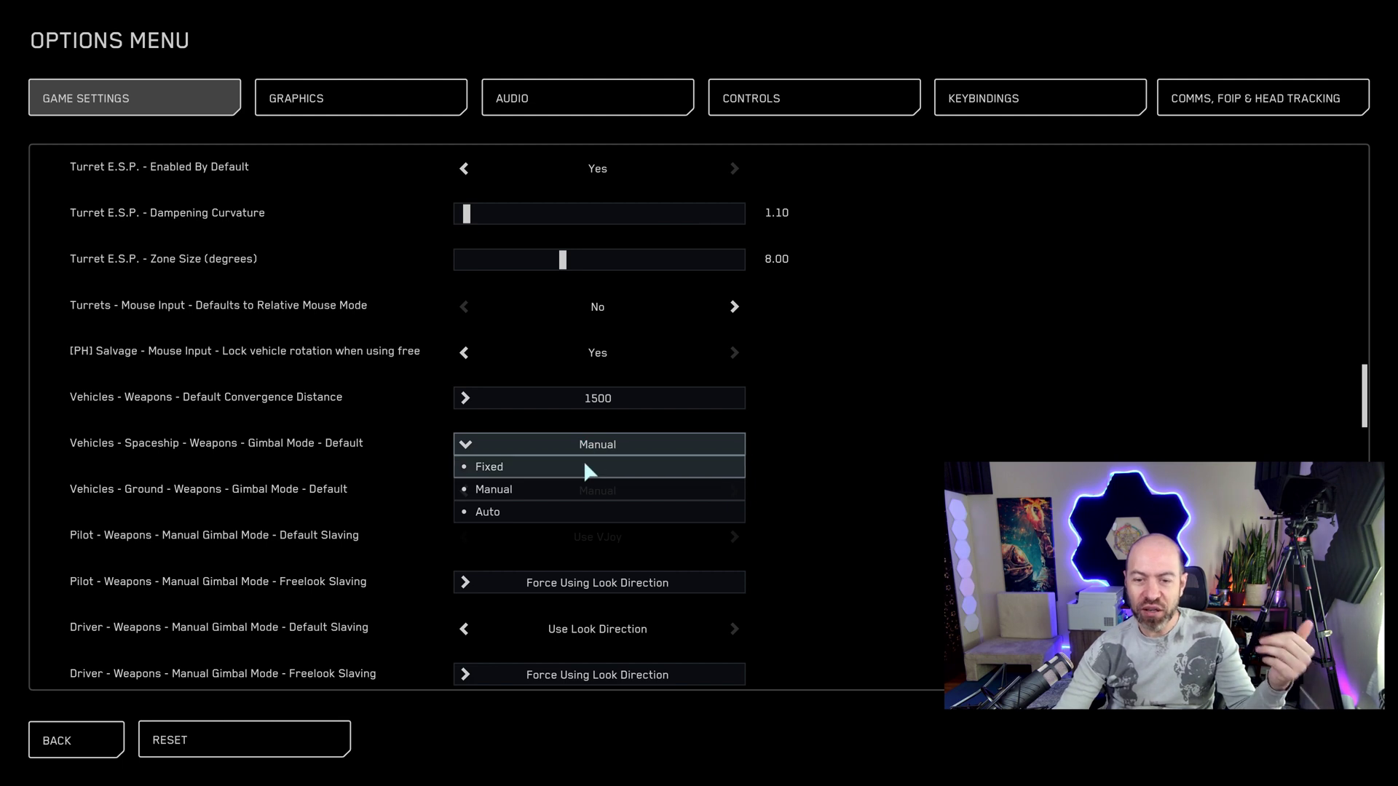
left_click(584, 466)
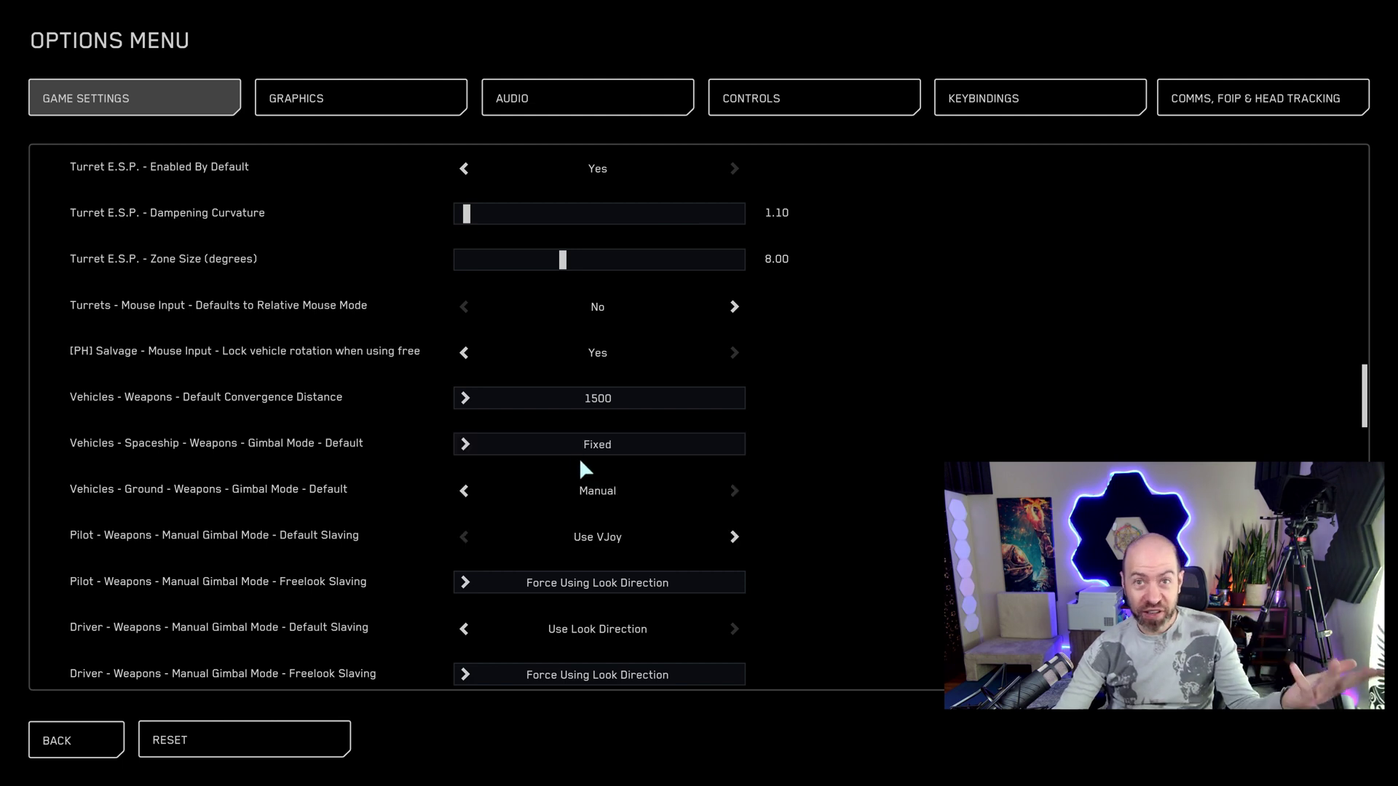
left_click(526, 440)
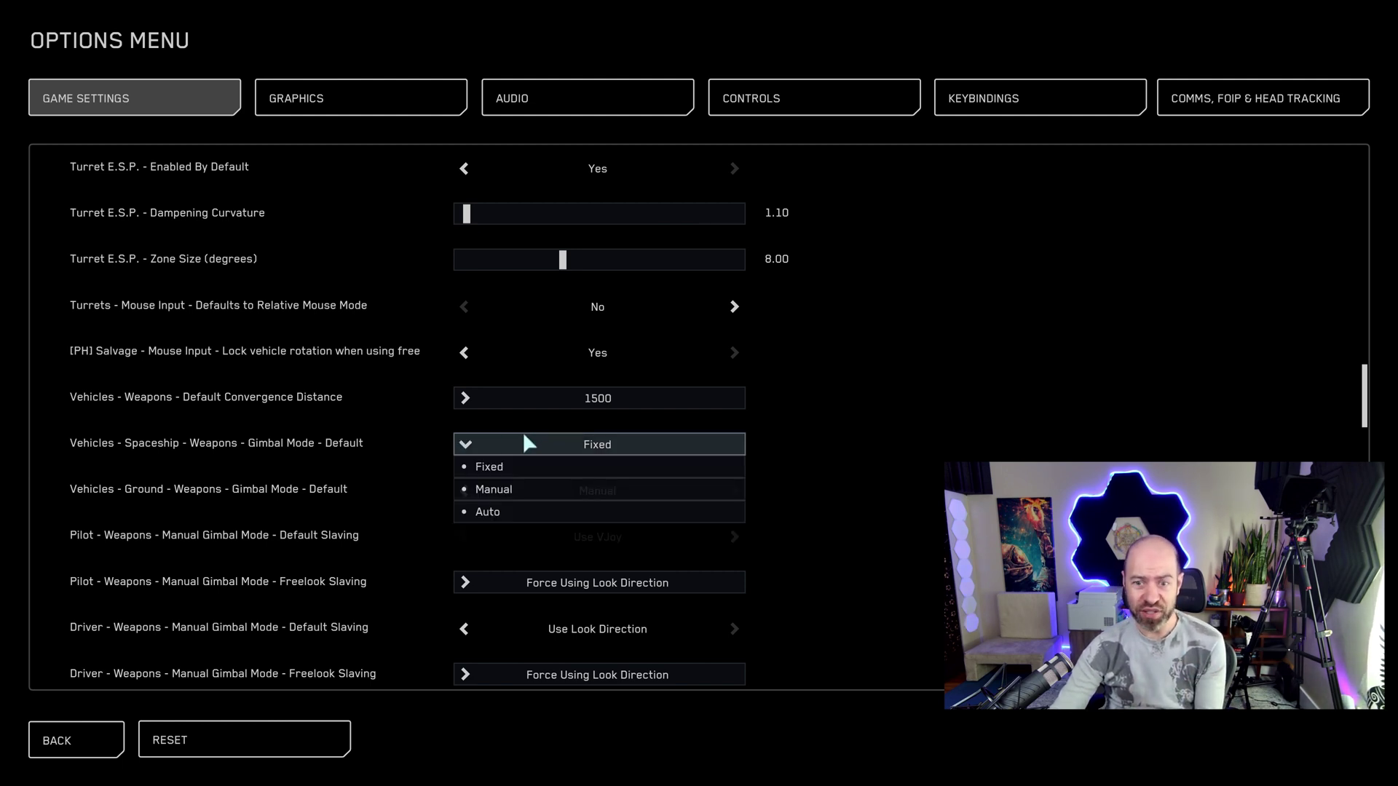
left_click(514, 507)
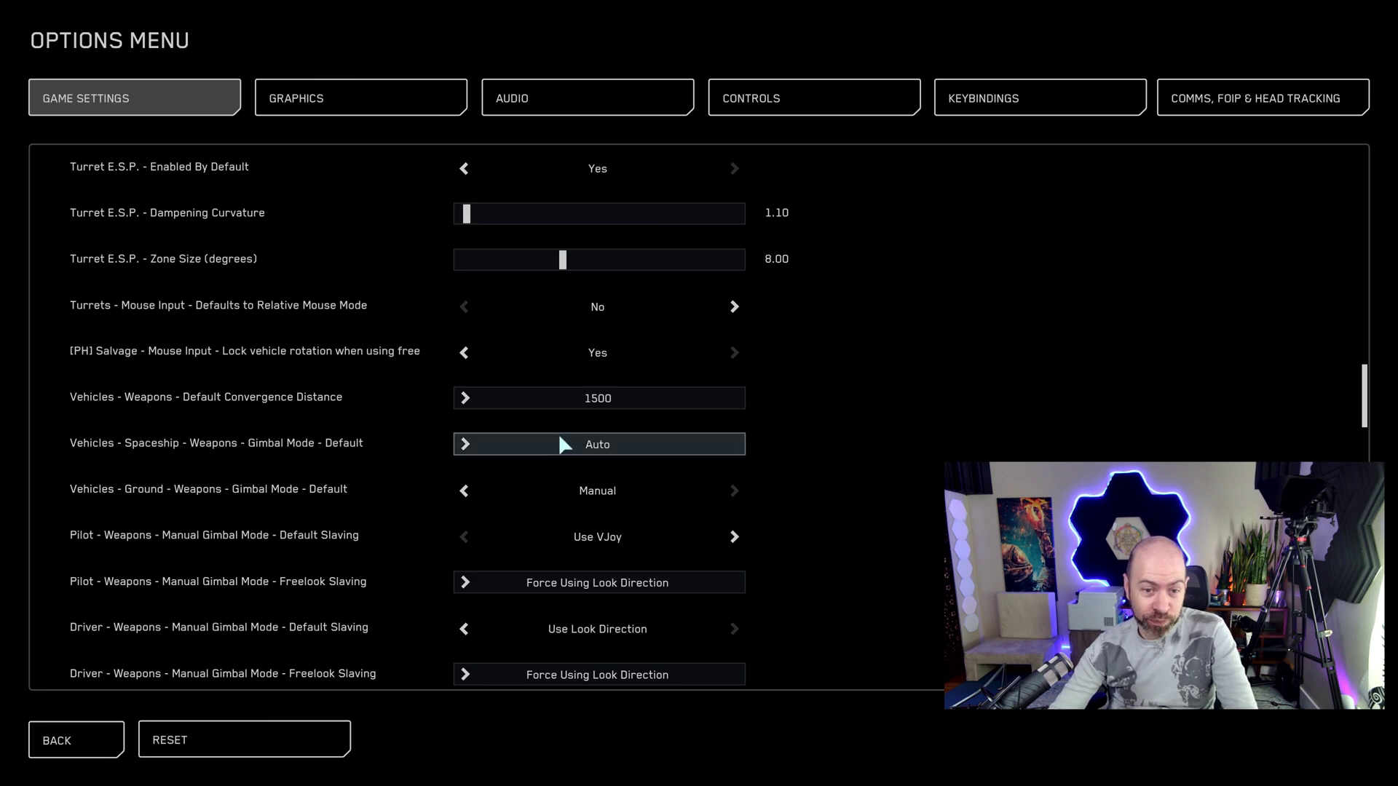
- Lower Global Camera Shake to 0.00 in the game settings
scroll(553, 442, "down", 1)
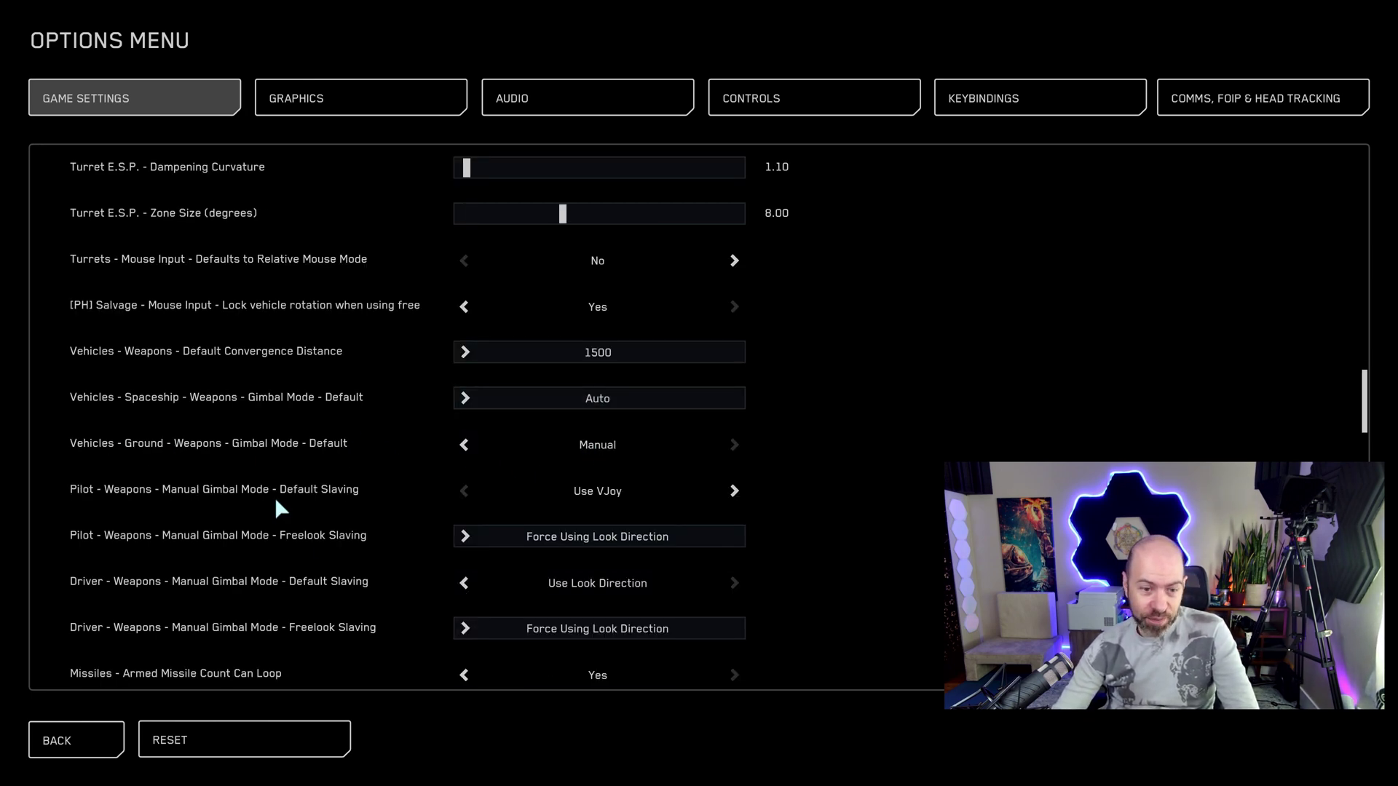
scroll(276, 503, "down", 3)
scroll(274, 504, "down", 20)
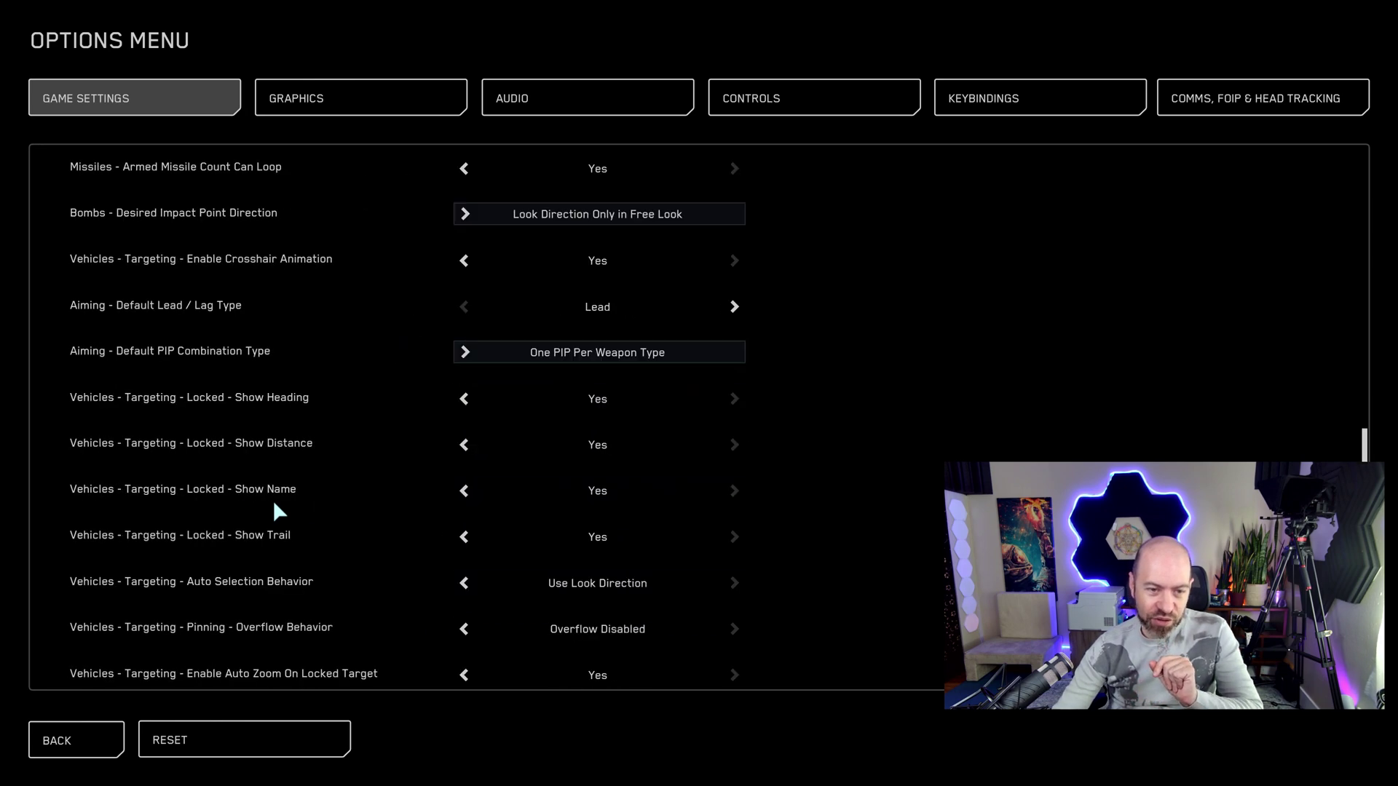
scroll(276, 505, "down", 20)
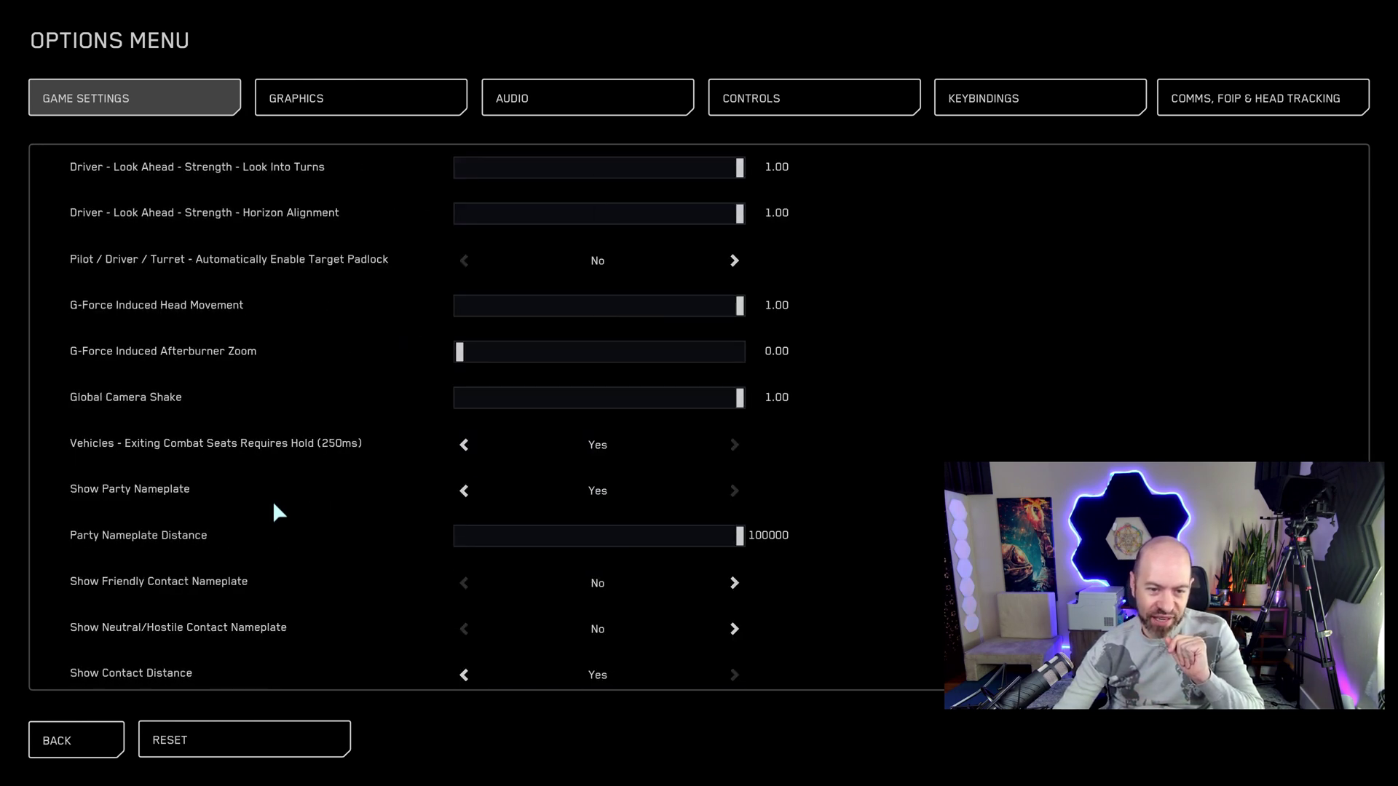
scroll(274, 504, "down", 4)
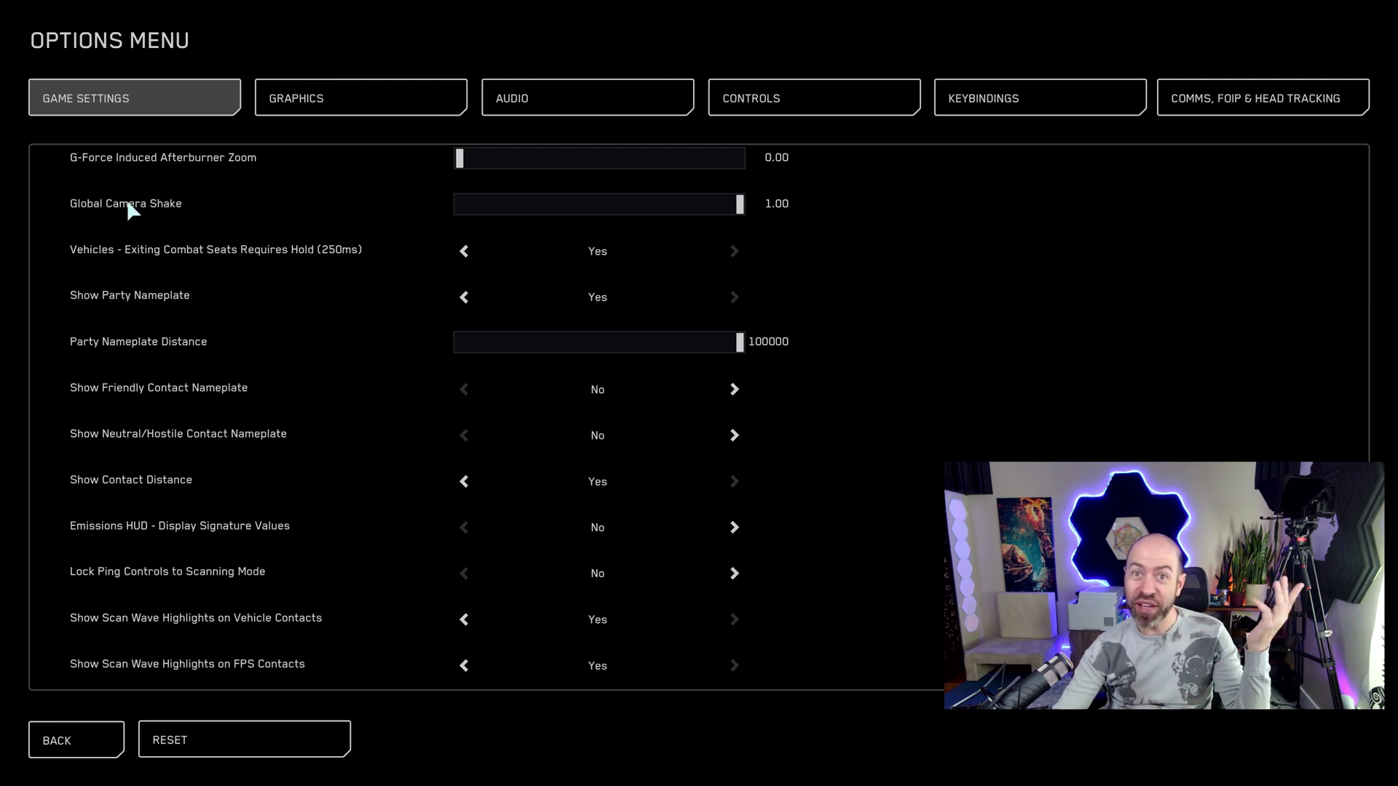
left_click_drag(739, 204, 413, 211)
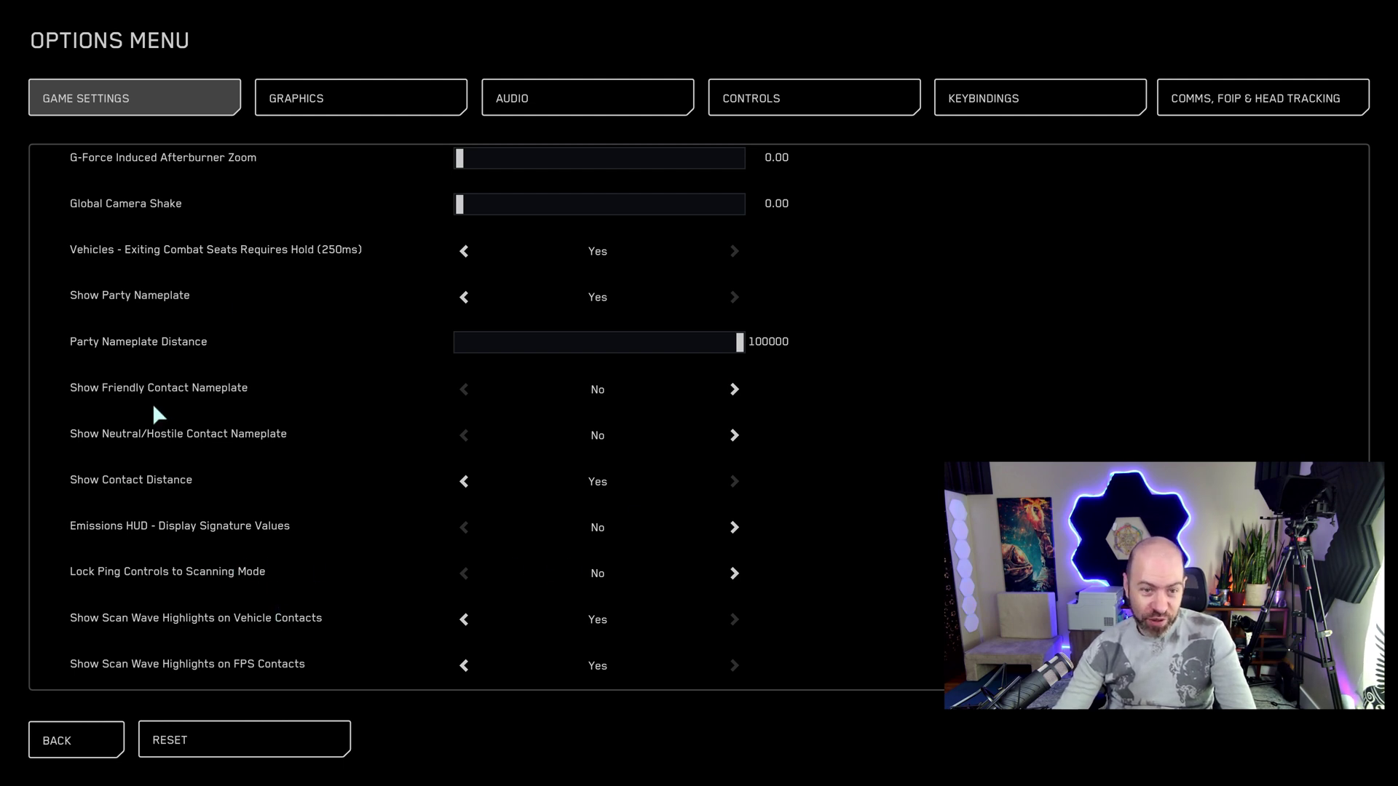
- Set Show Friendly Contact Nameplate and Show Neutral/Hostile Contact Nameplate to Yes
left_click(733, 389)
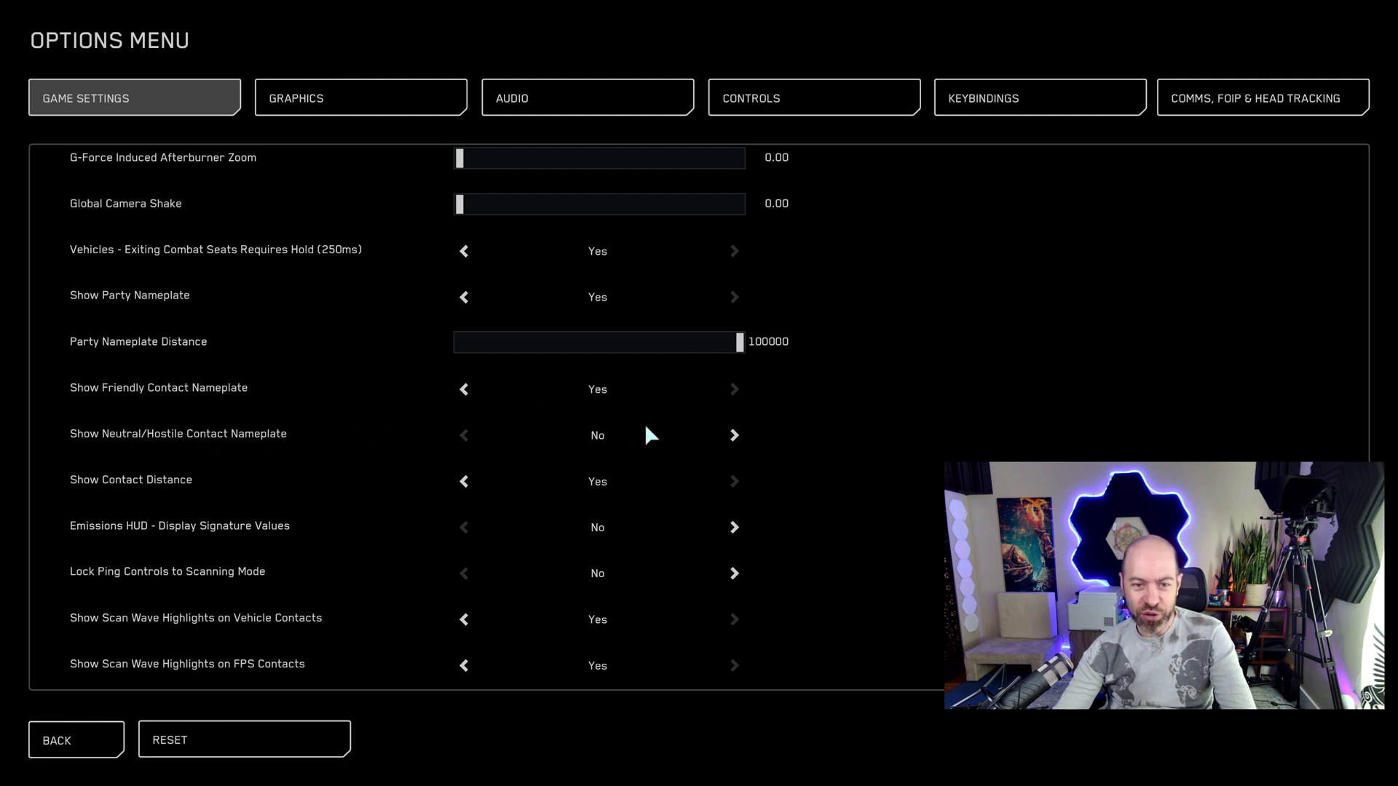
left_click(733, 435)
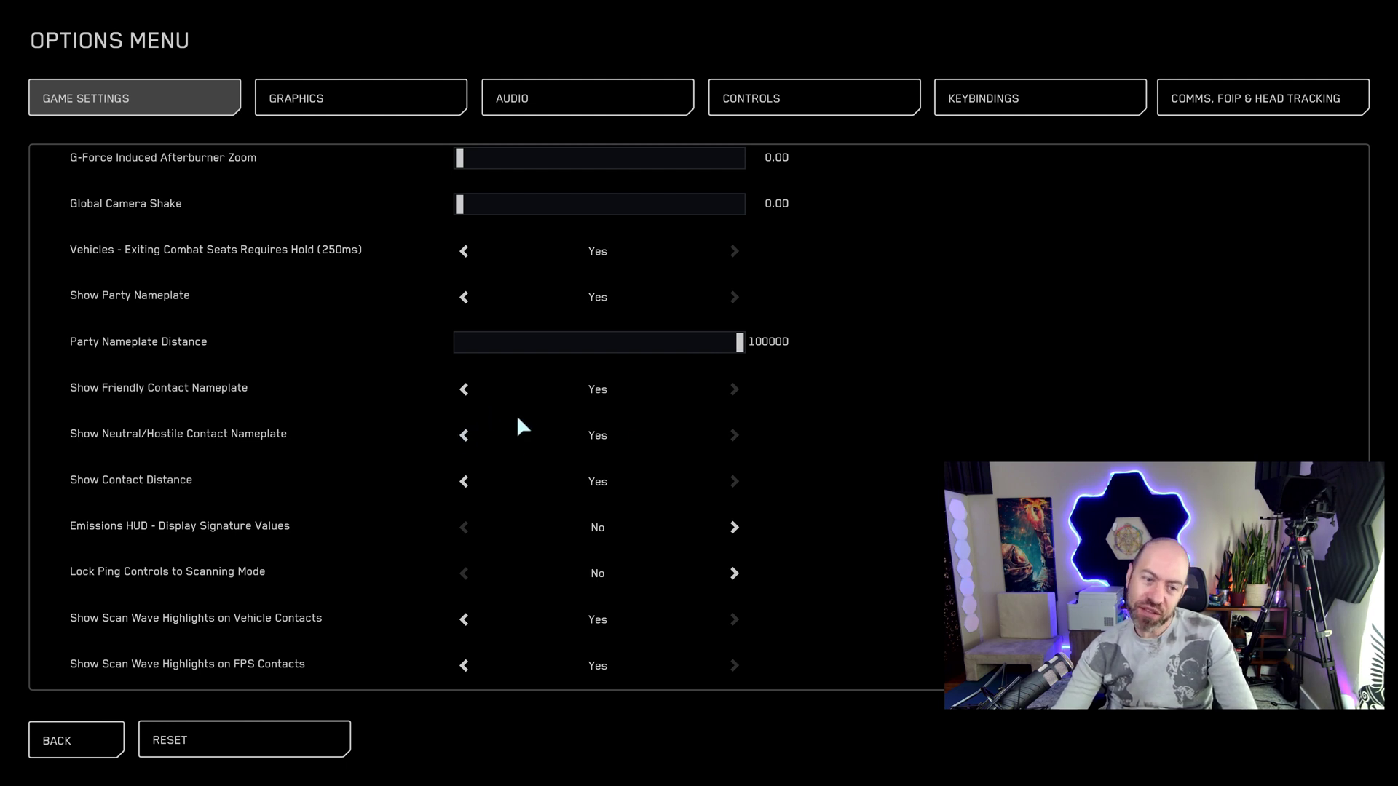
- Open the graphics settings, keeping Contrast at 50
left_click(332, 111)
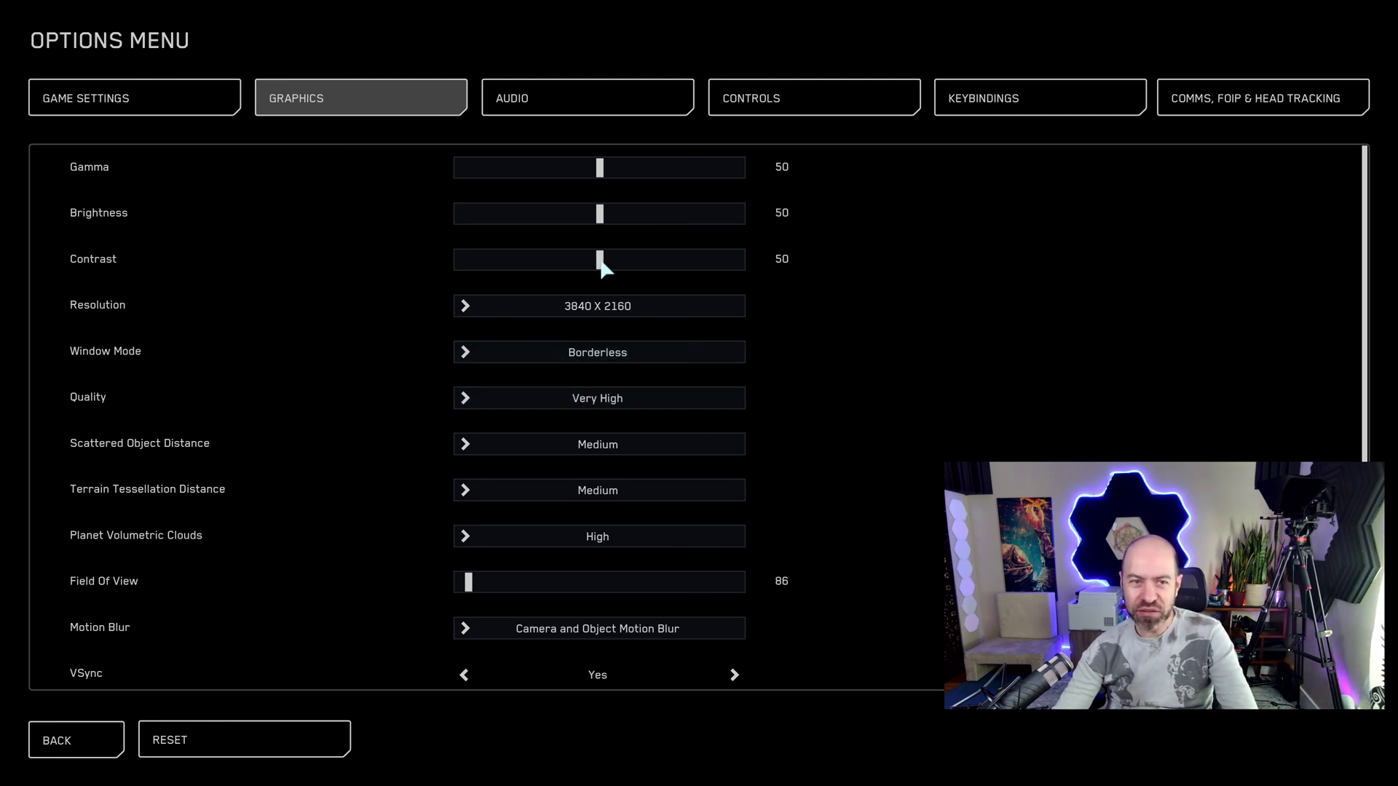
mouse_move(602, 264)
left_mouse_down()
mouse_move(621, 265)
mouse_move(600, 269)
left_mouse_up()
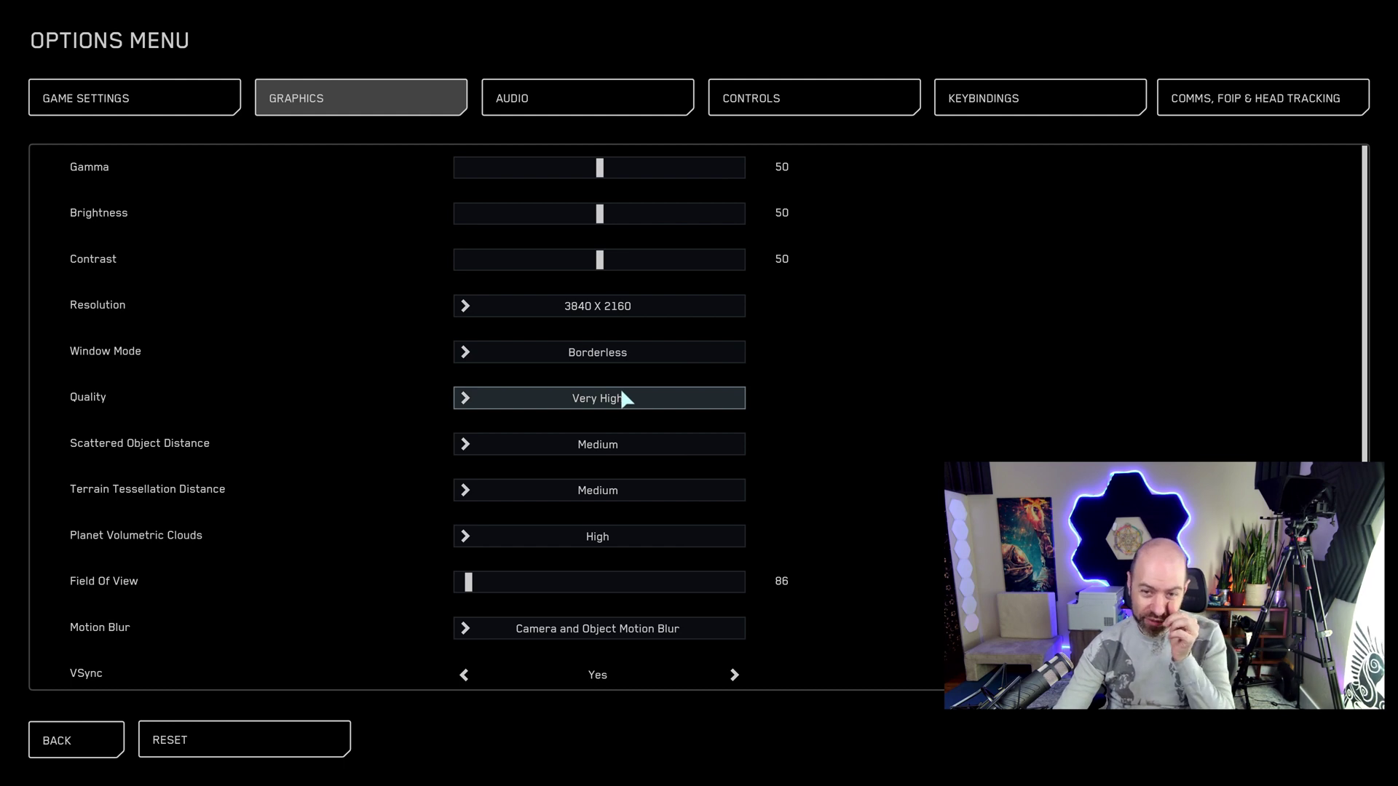
- Set Scattered Object Distance to High in the graphics settings
left_click(612, 444)
left_click(612, 448)
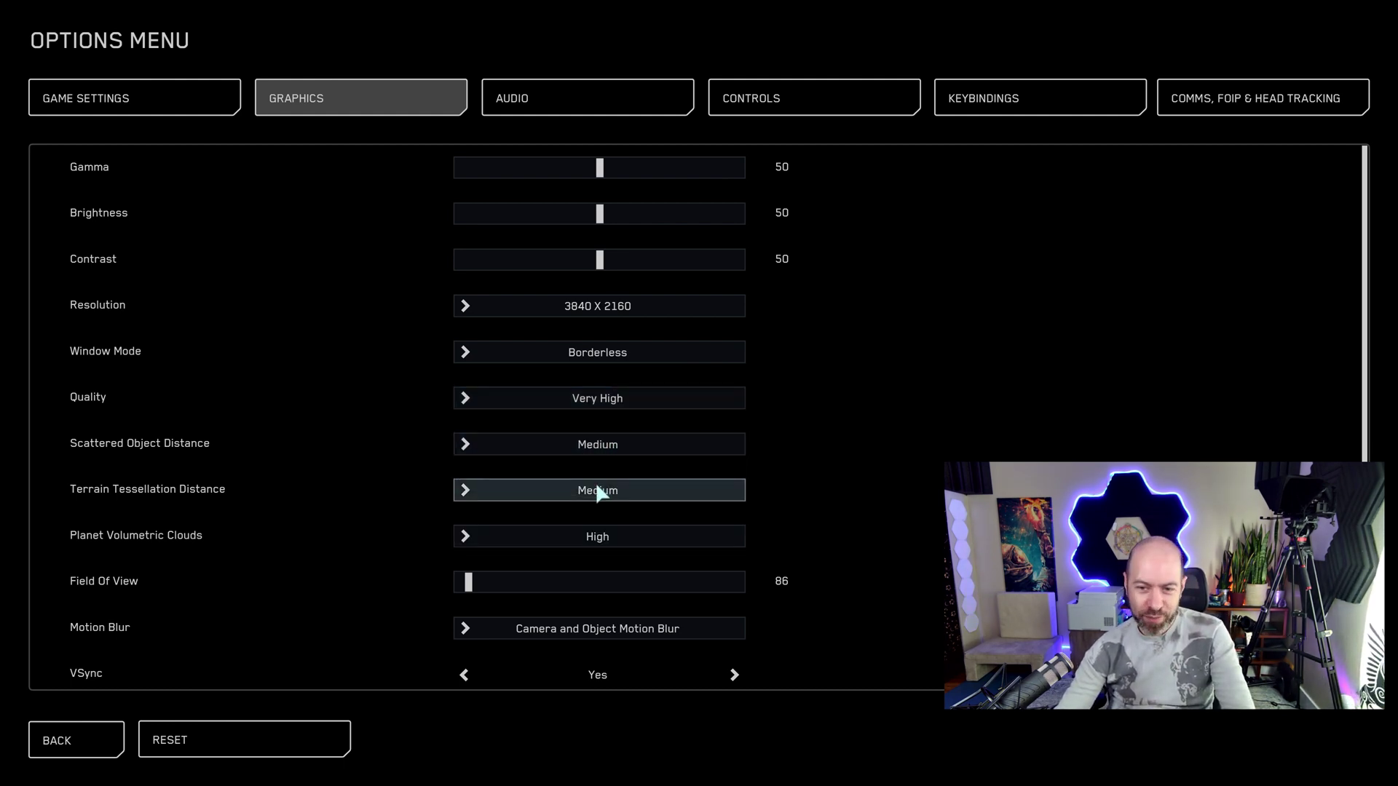
left_click(580, 445)
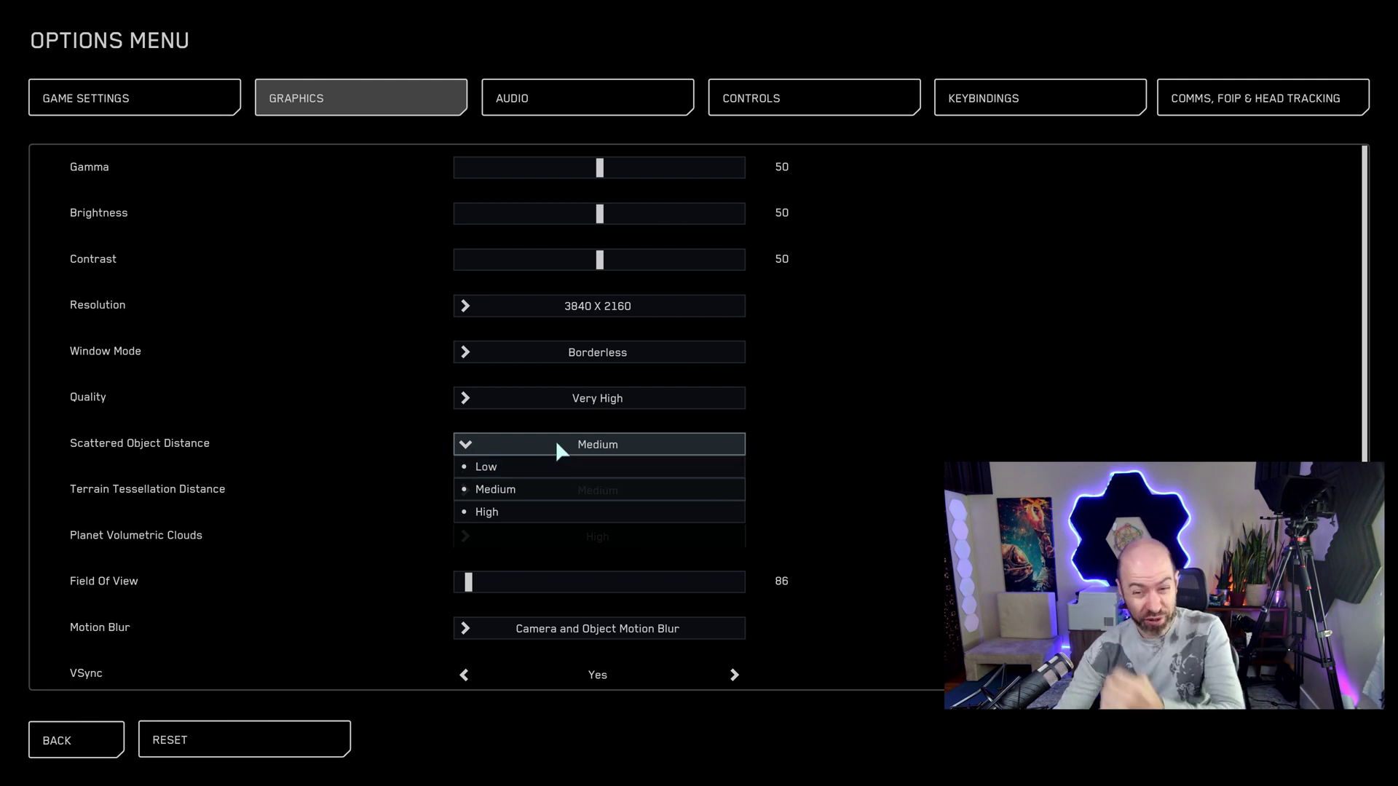
left_click(553, 504)
- Try High as the graphics Quality and decline the new value to return to Very High
left_click(553, 398)
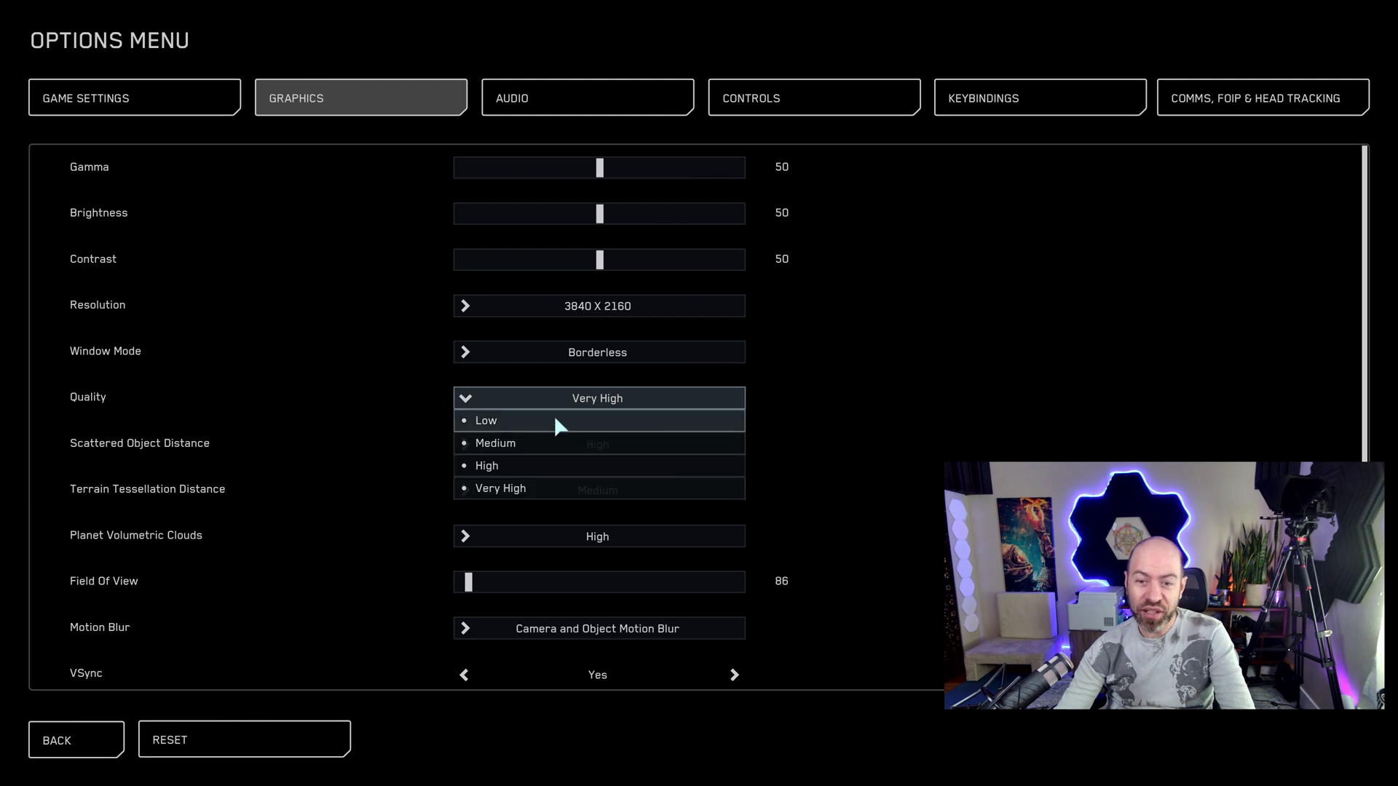
left_click(553, 462)
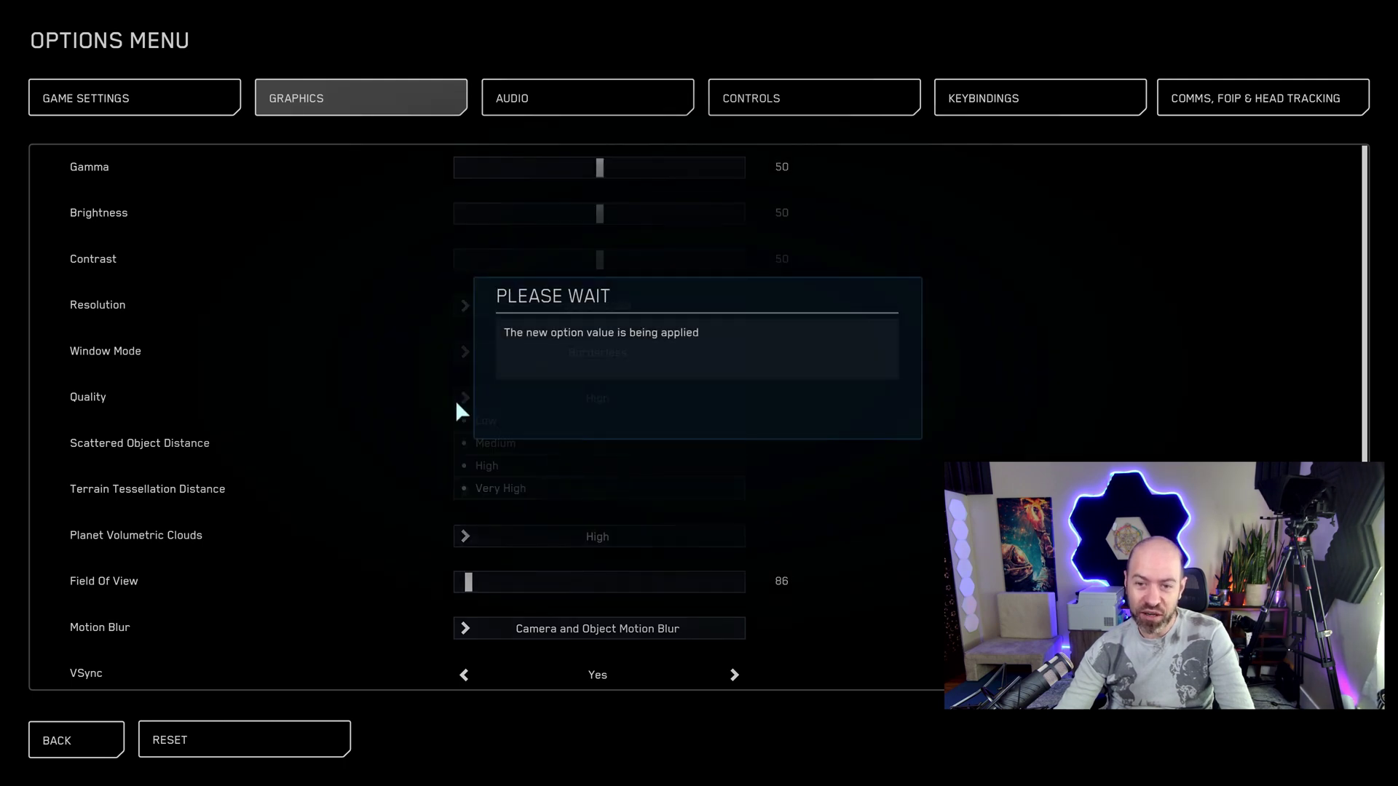
left_click(520, 405)
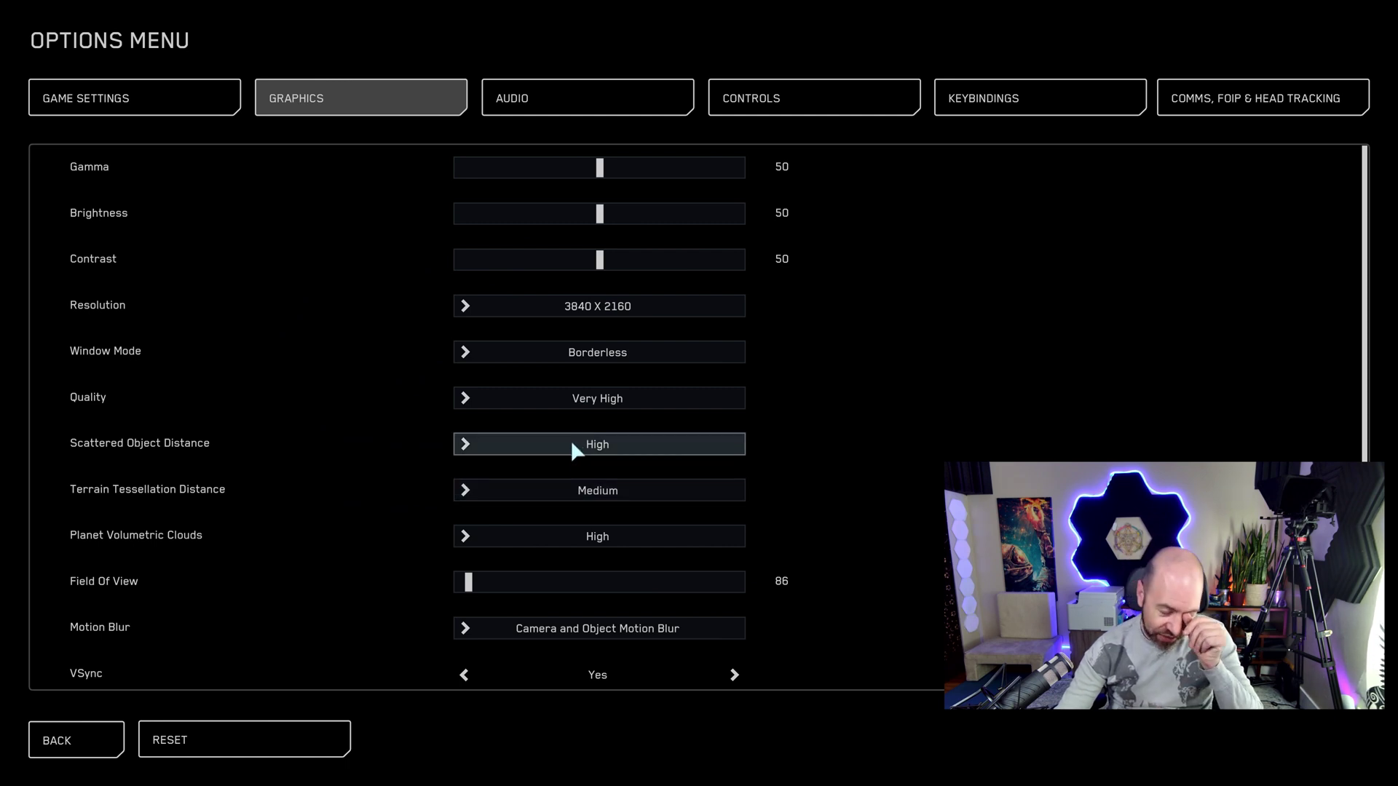
- Set Terrain Tessellation Distance to High and Planet Volumetric Clouds to Off
left_click(595, 491)
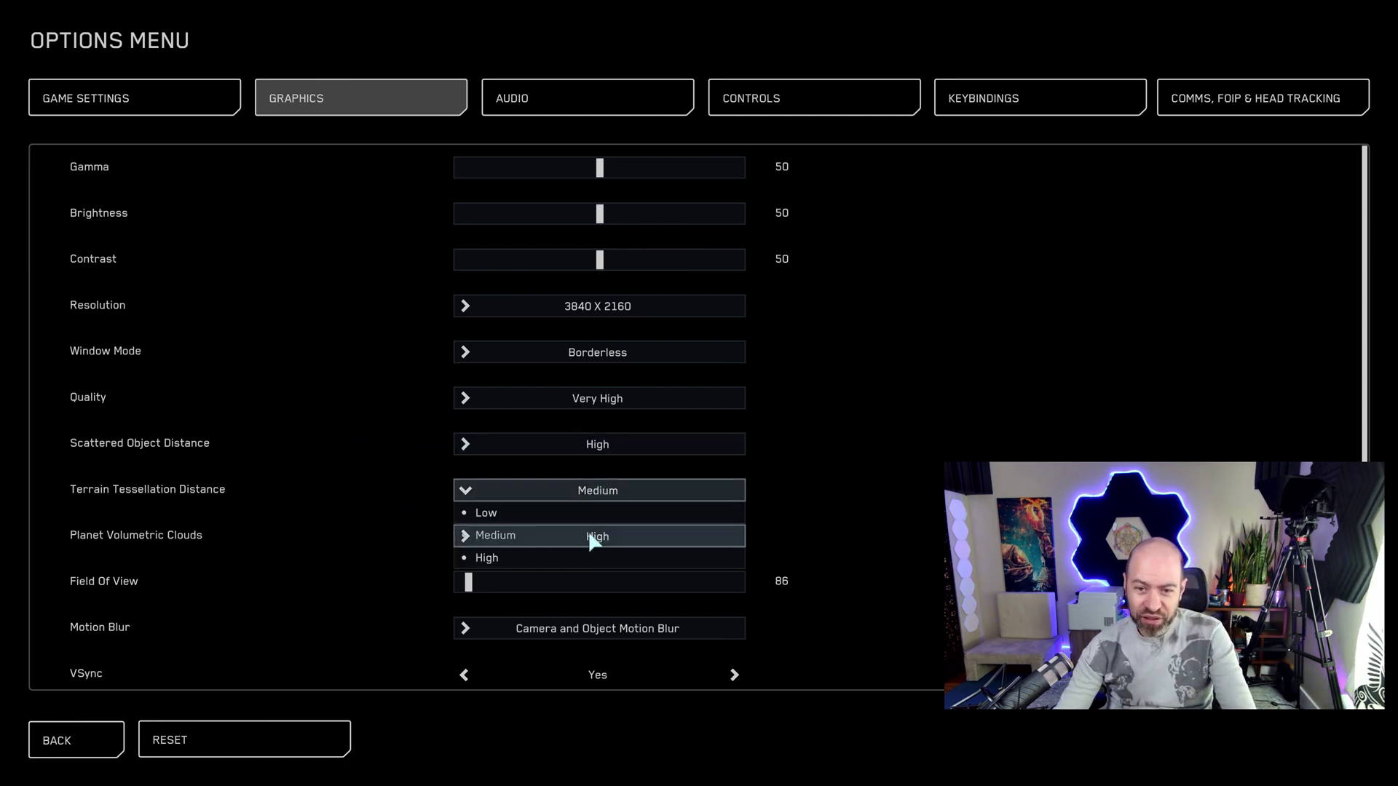
left_click(583, 556)
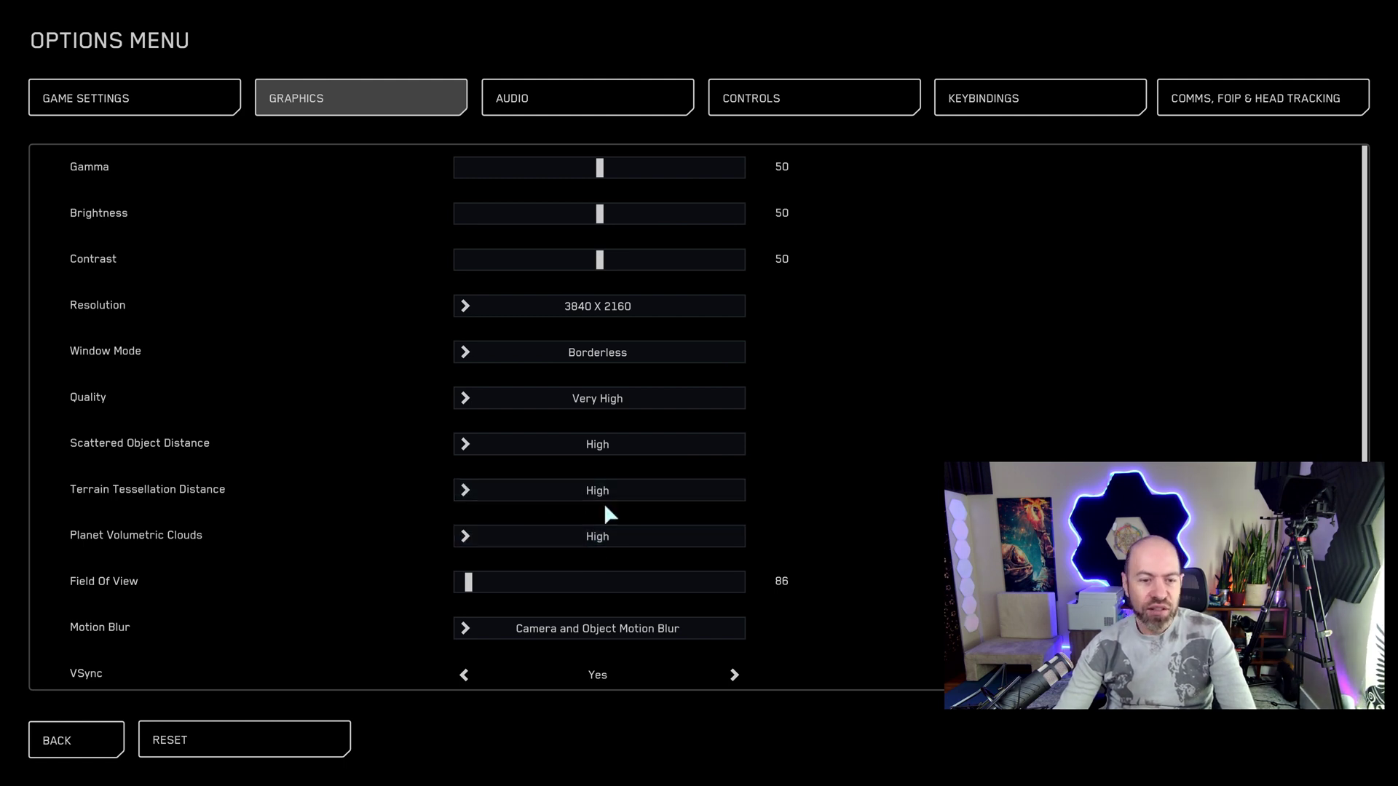
scroll(496, 509, "down", 3)
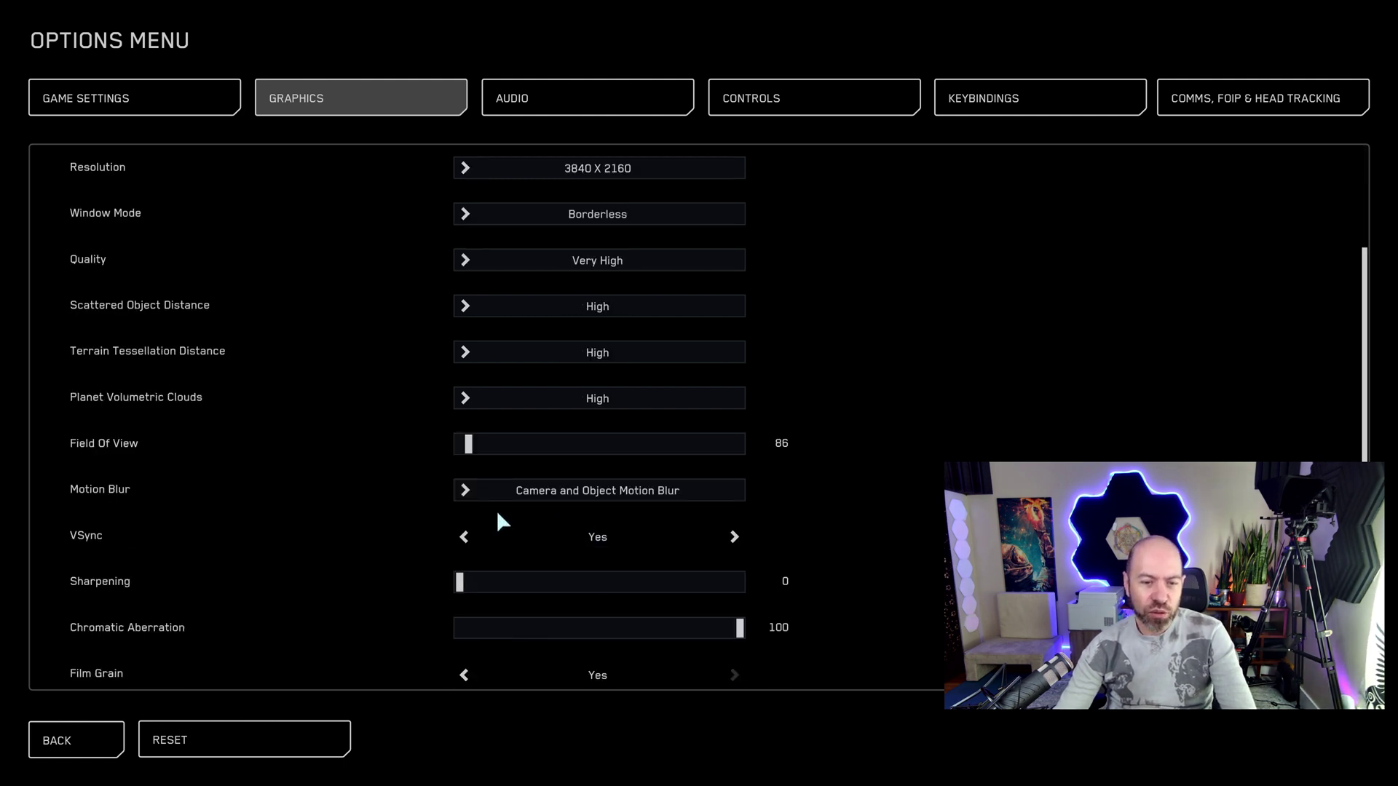
left_click(606, 400)
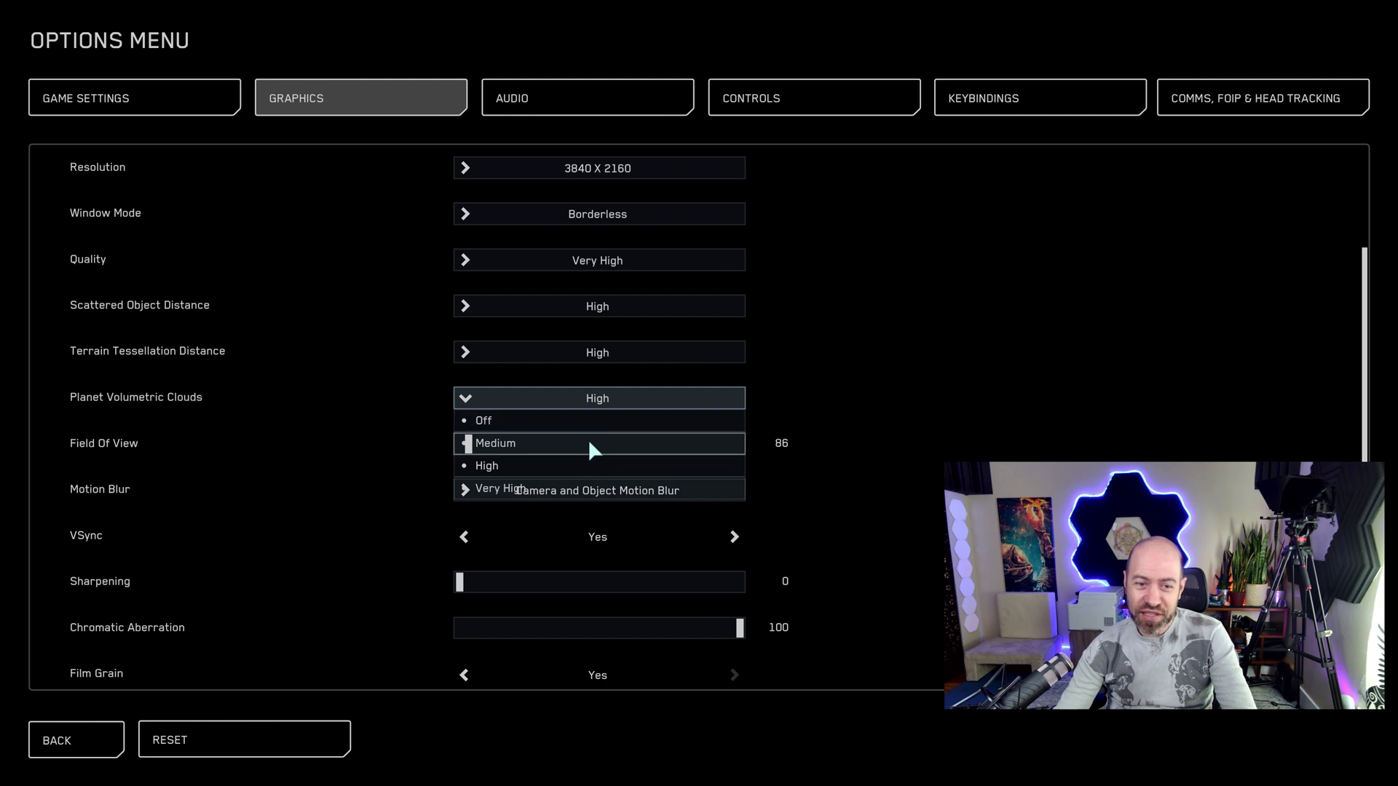
left_click(595, 425)
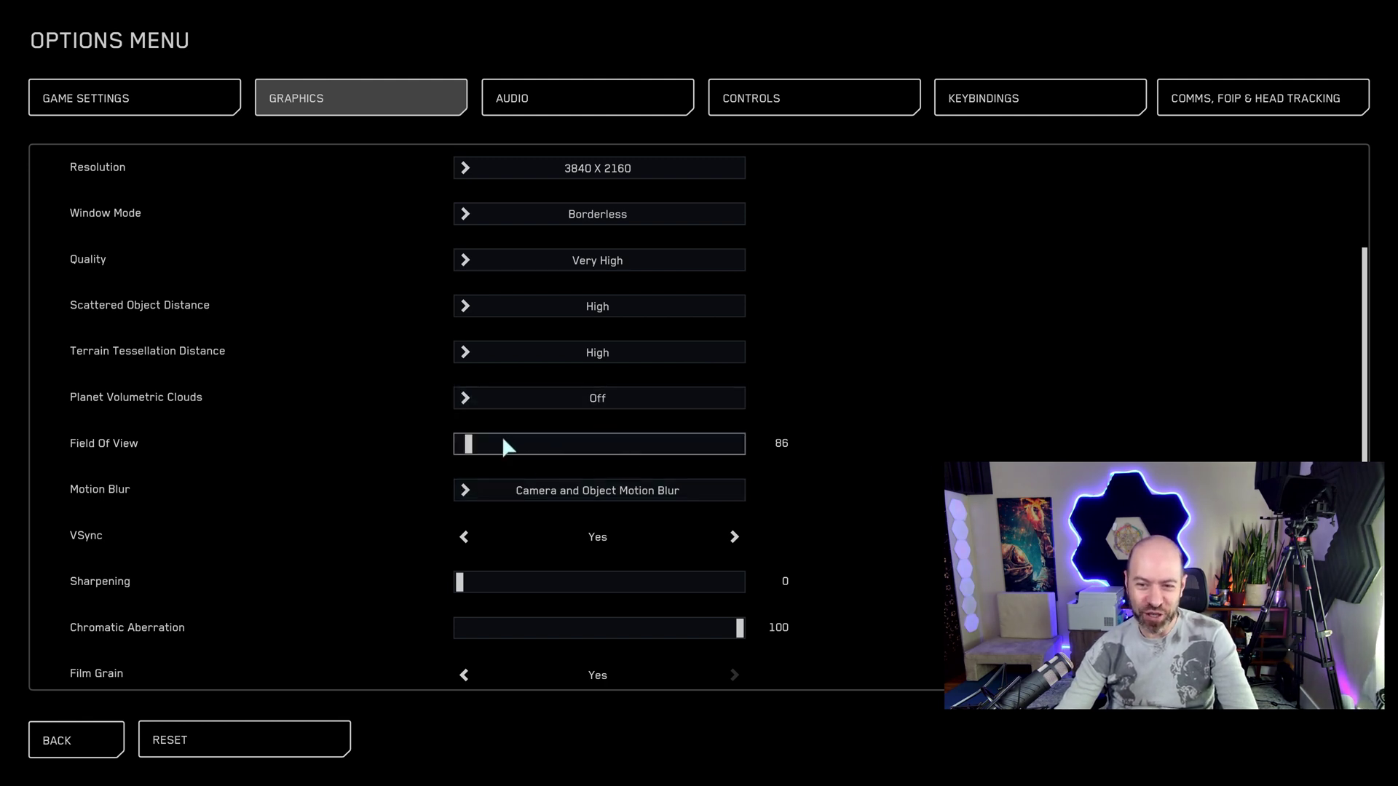
- Try the maximum Field Of View of 116, and return it to 86
left_click(458, 445)
left_click_drag(466, 445, 741, 440)
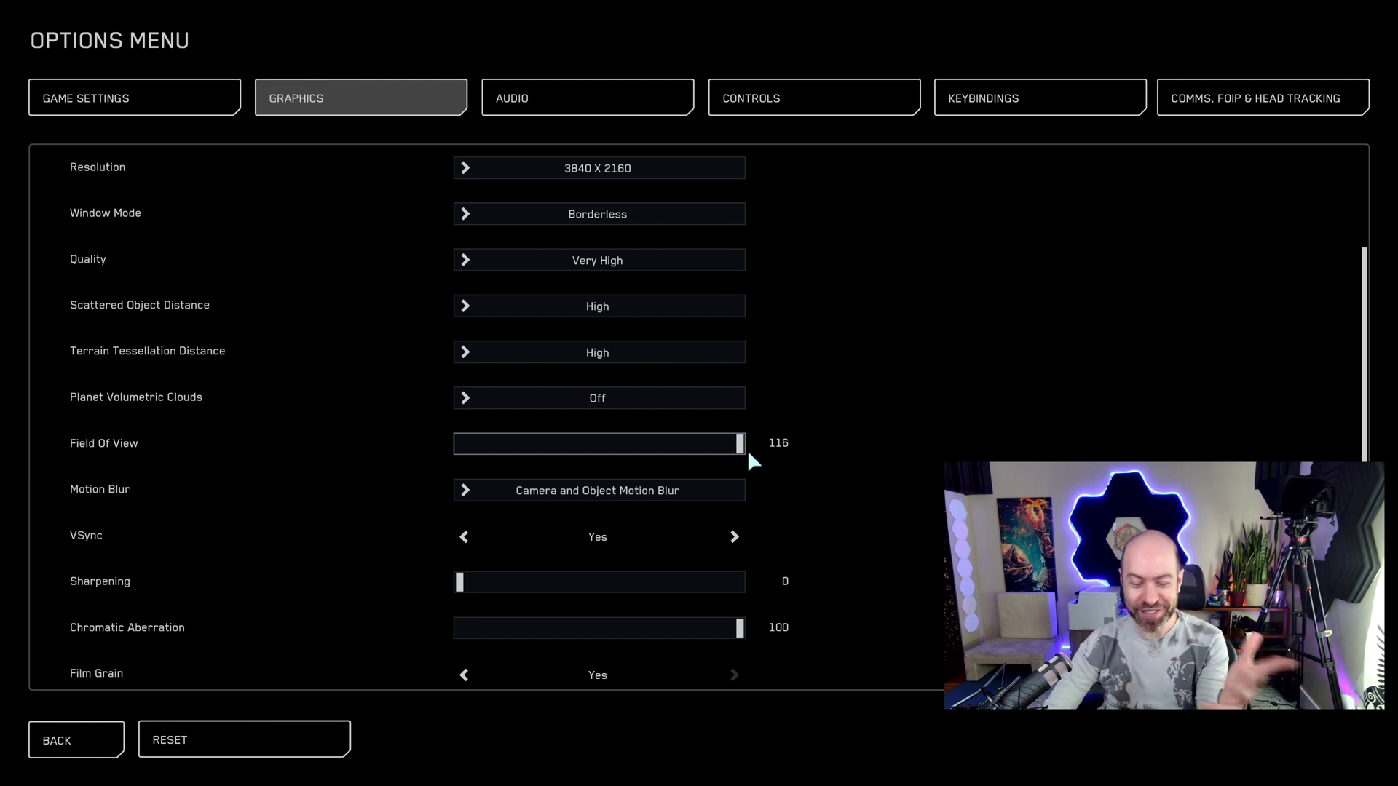
left_click_drag(726, 452, 470, 457)
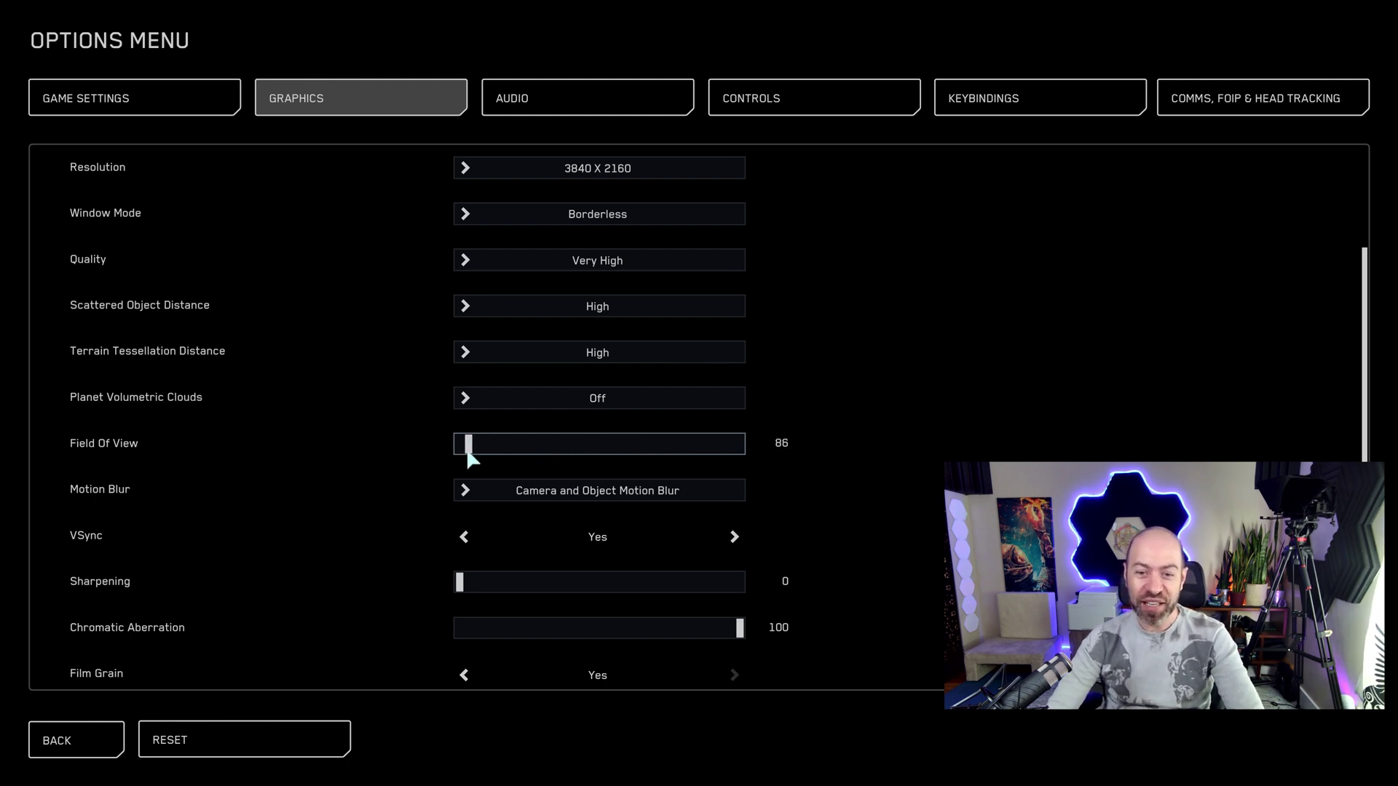
- Reset the graphics settings to their defaults and confirm the reset
left_click(213, 749)
left_click(843, 412)
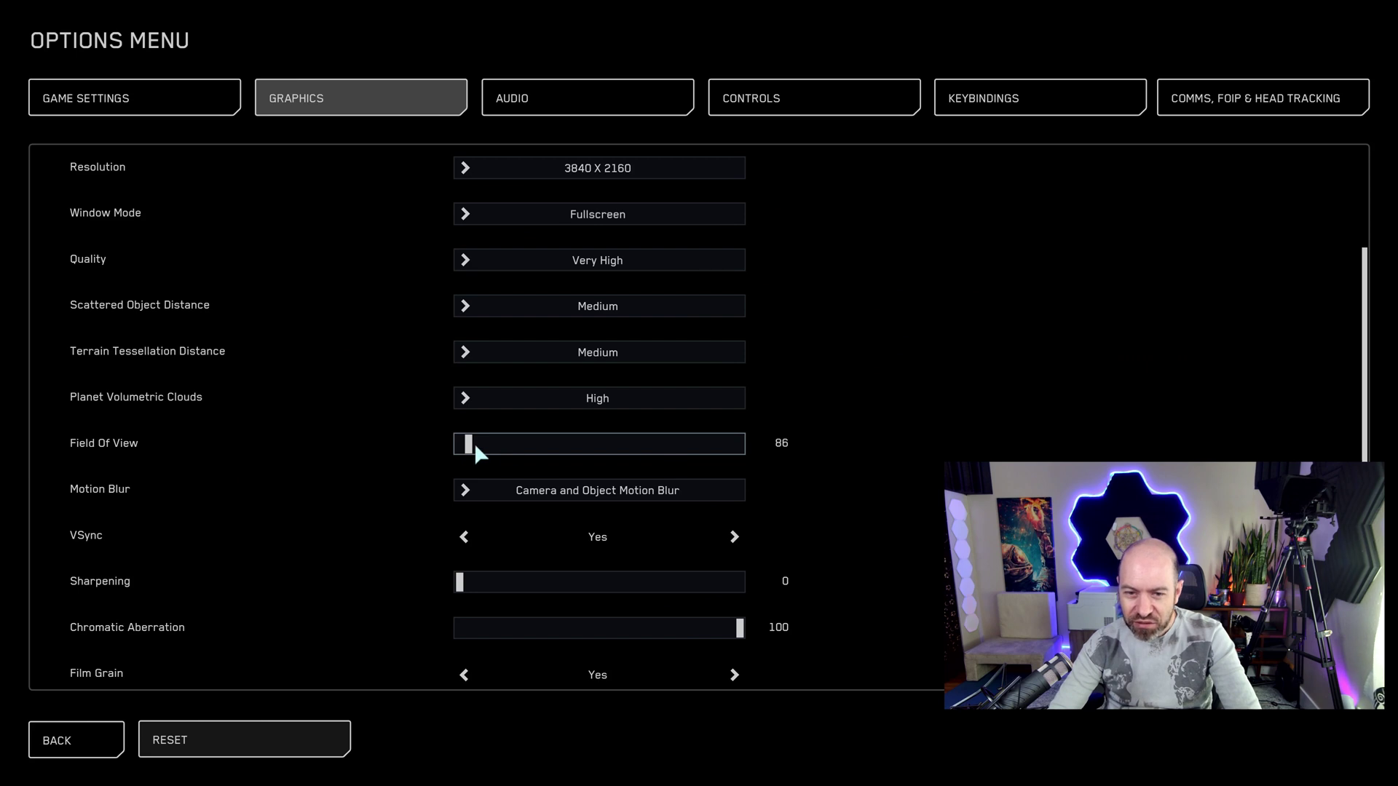
- Raise Field Of View to 94, trying 90 first and resetting the graphics settings between adjustments
left_click_drag(475, 447, 508, 449)
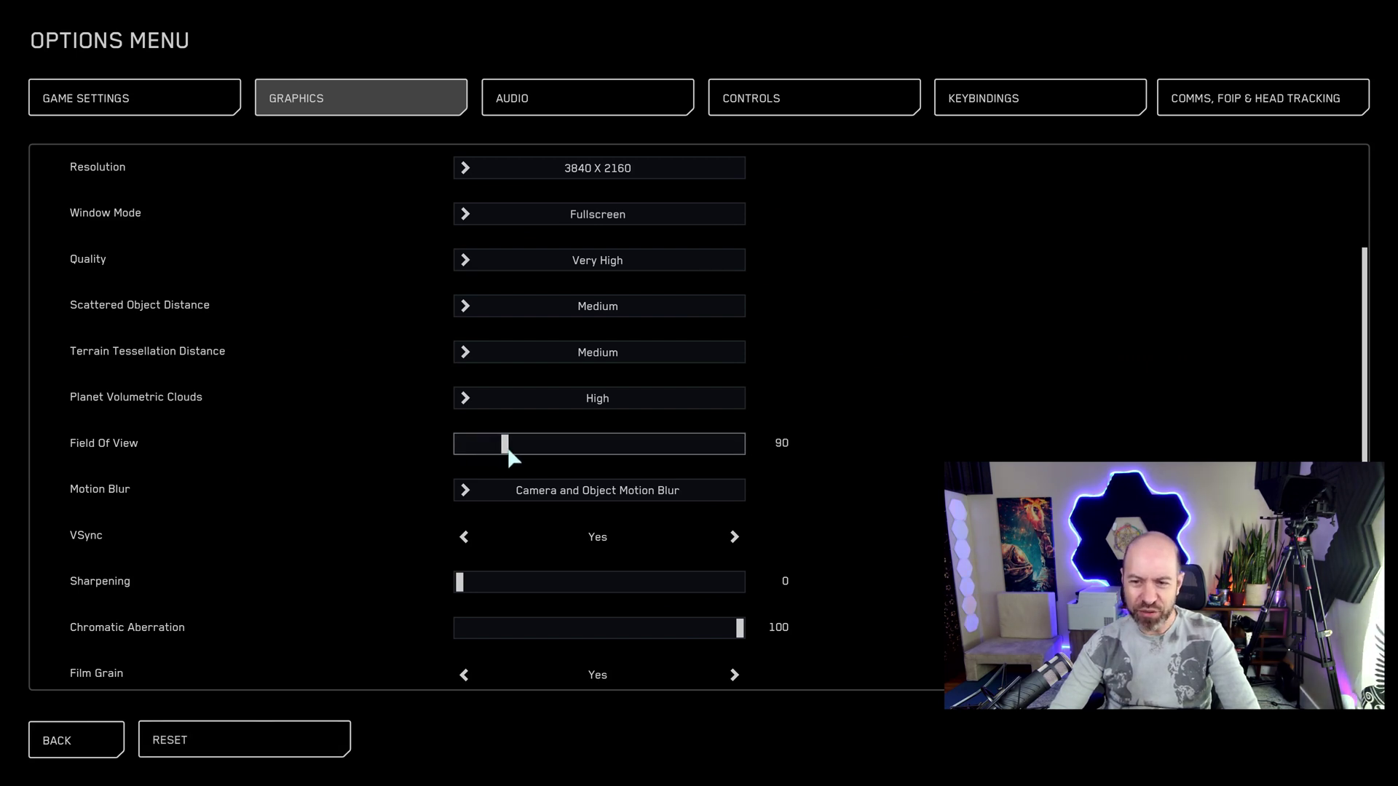
left_click(229, 741)
left_click(866, 408)
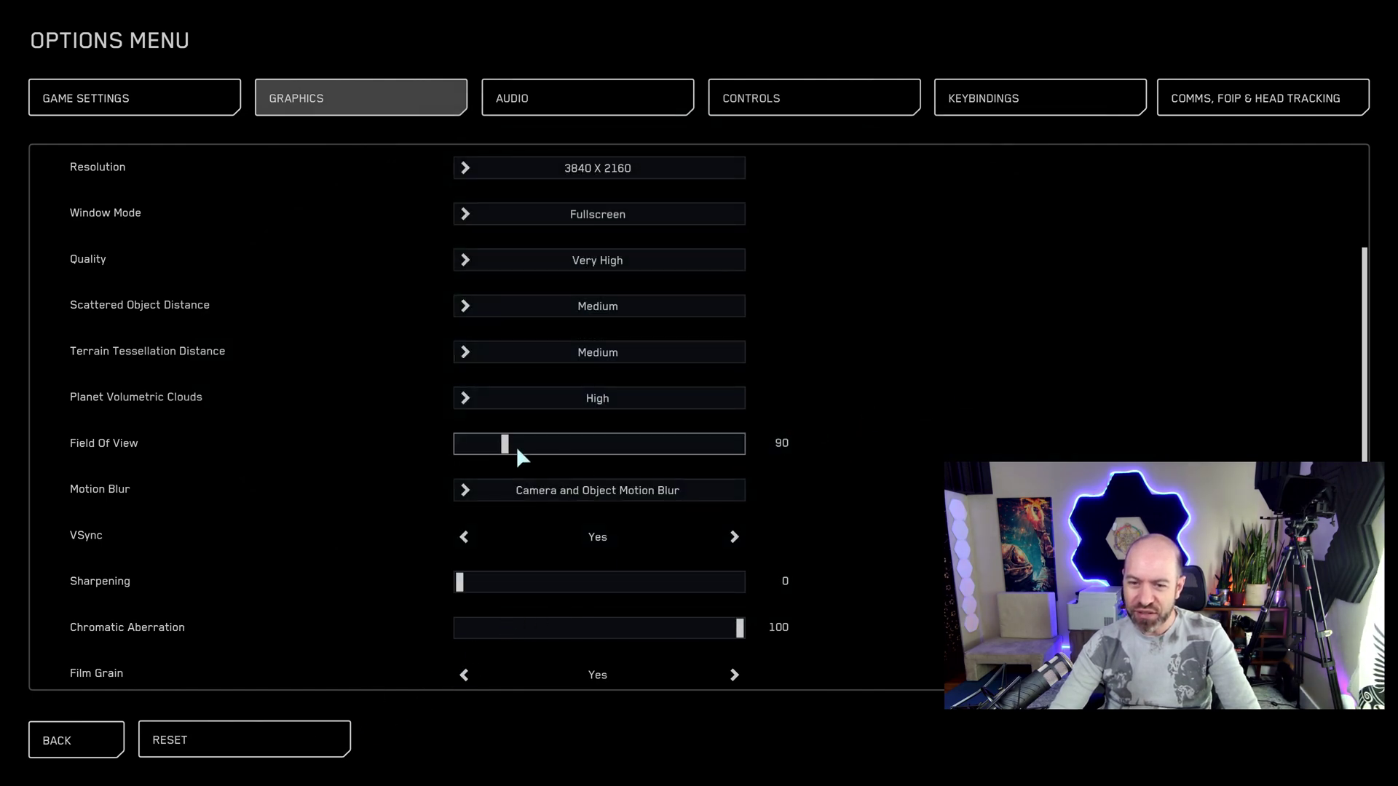
left_click(540, 445)
left_click(300, 740)
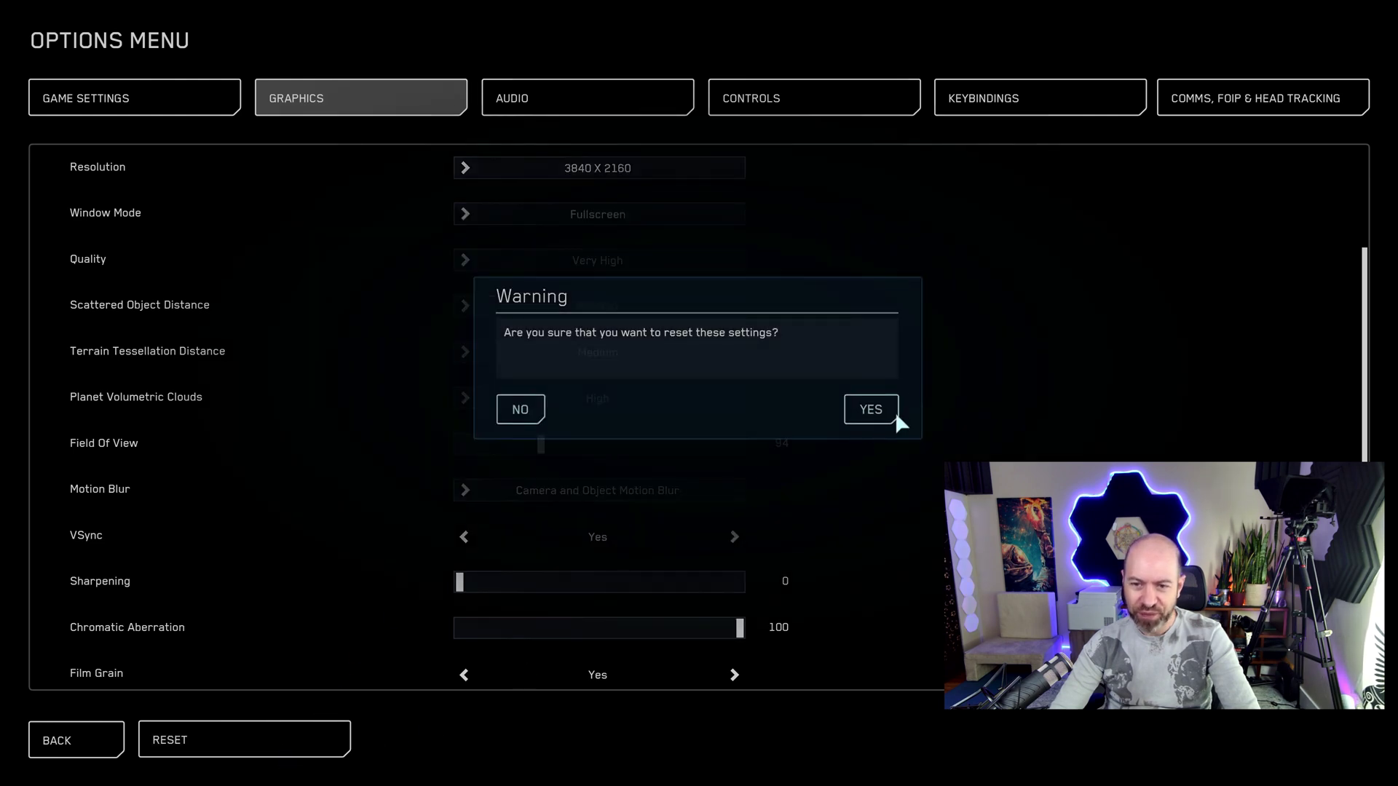
left_click(868, 408)
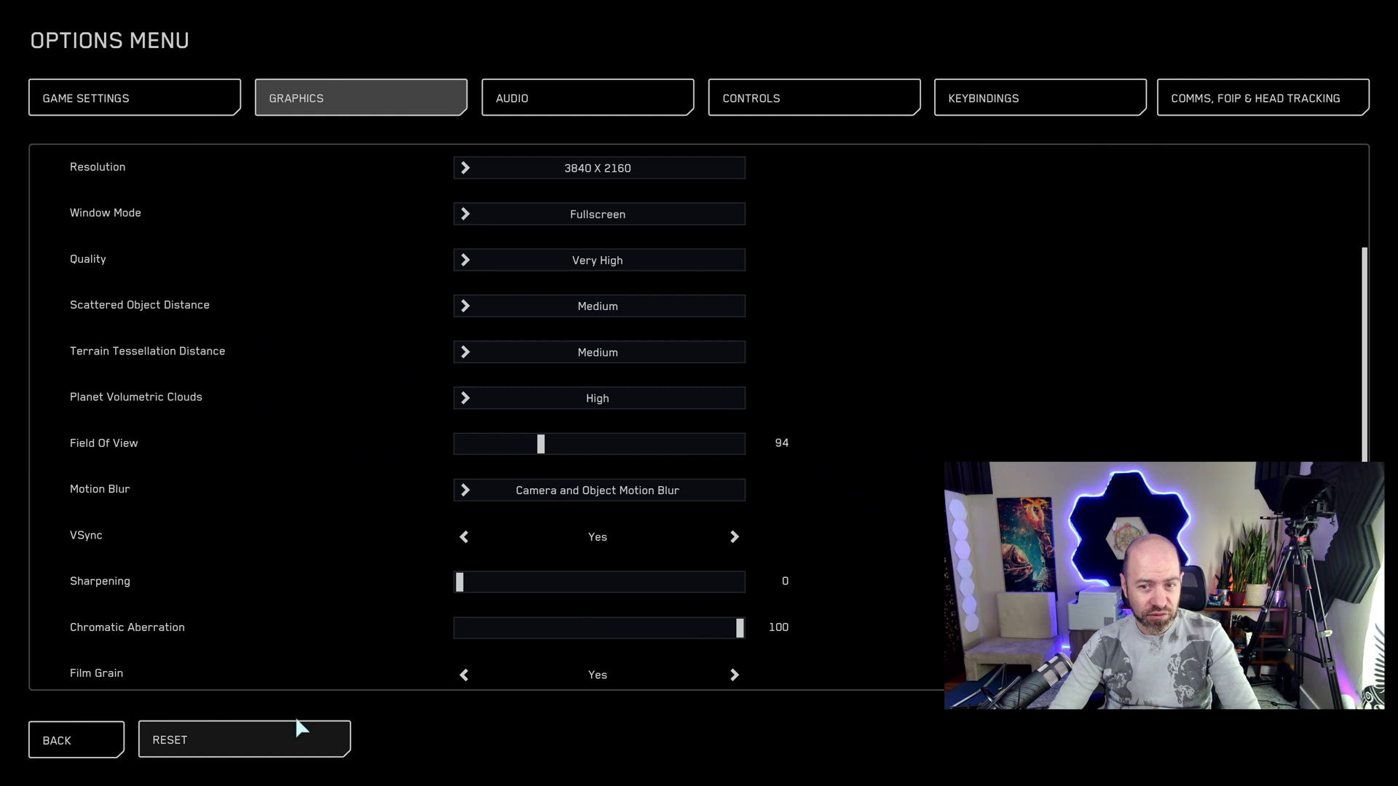
left_click(274, 736)
left_click(876, 397)
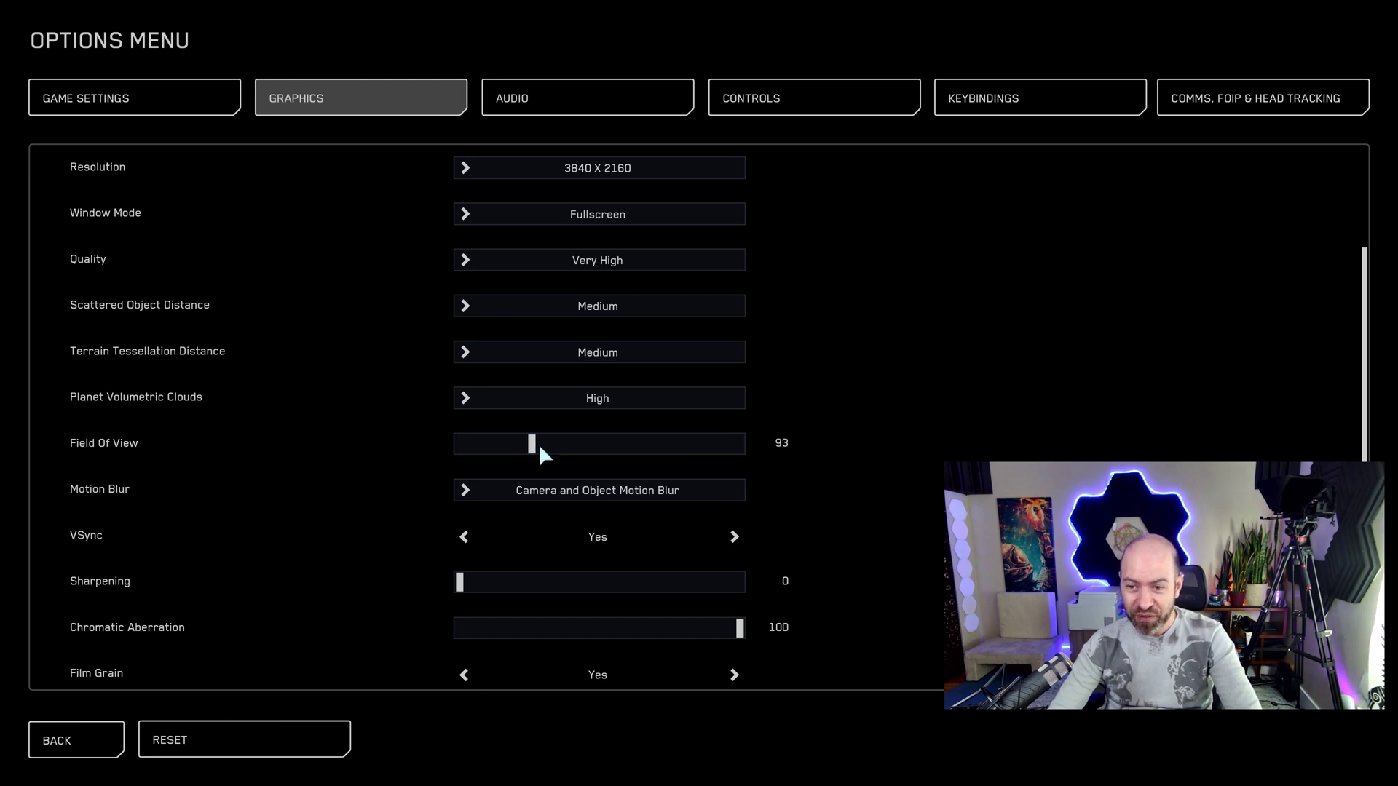
mouse_move(541, 446)
left_mouse_down()
mouse_move(505, 451)
mouse_move(553, 449)
mouse_move(542, 456)
left_mouse_up()
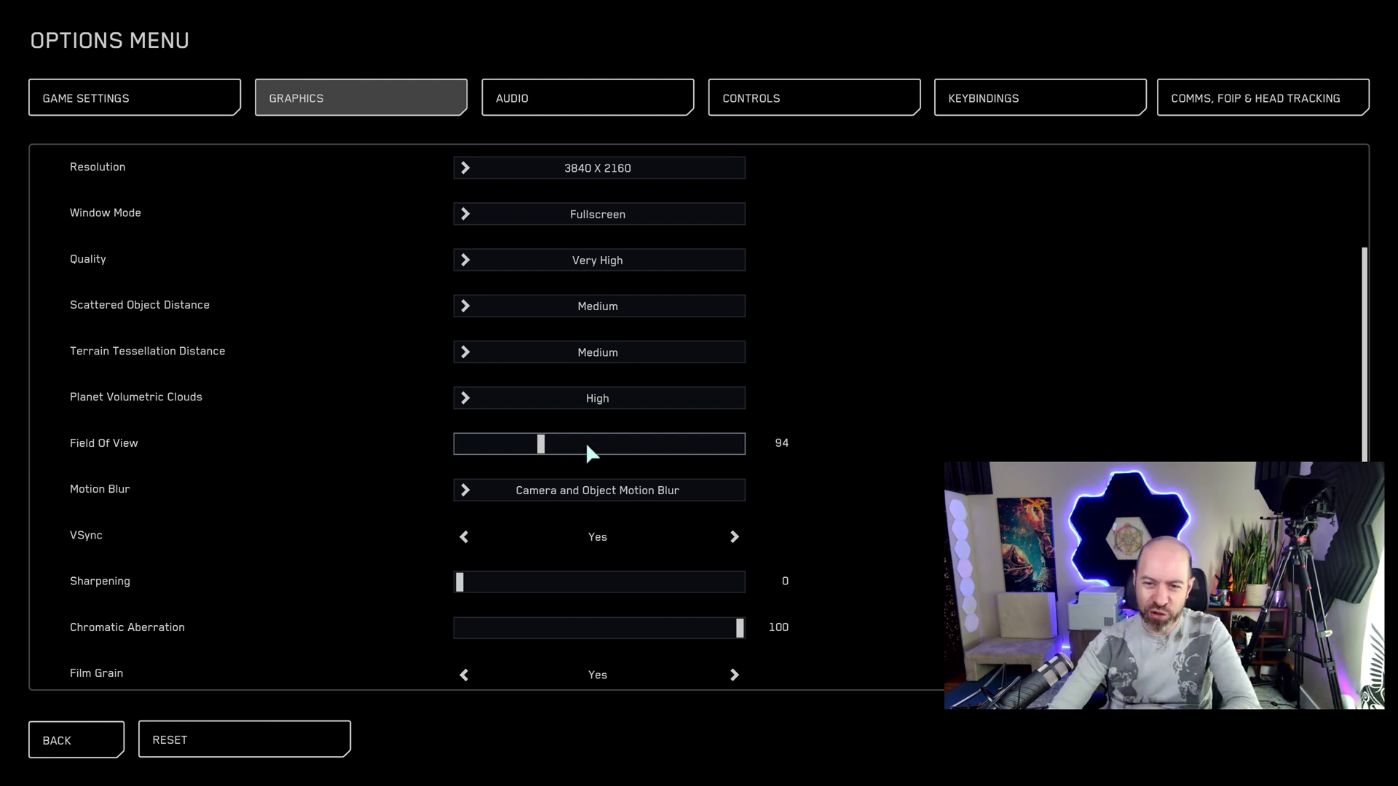
- Try Motion Blur at Off, reject the VSync change to No, and return Motion Blur to Camera and Object Motion Blur
left_click(560, 491)
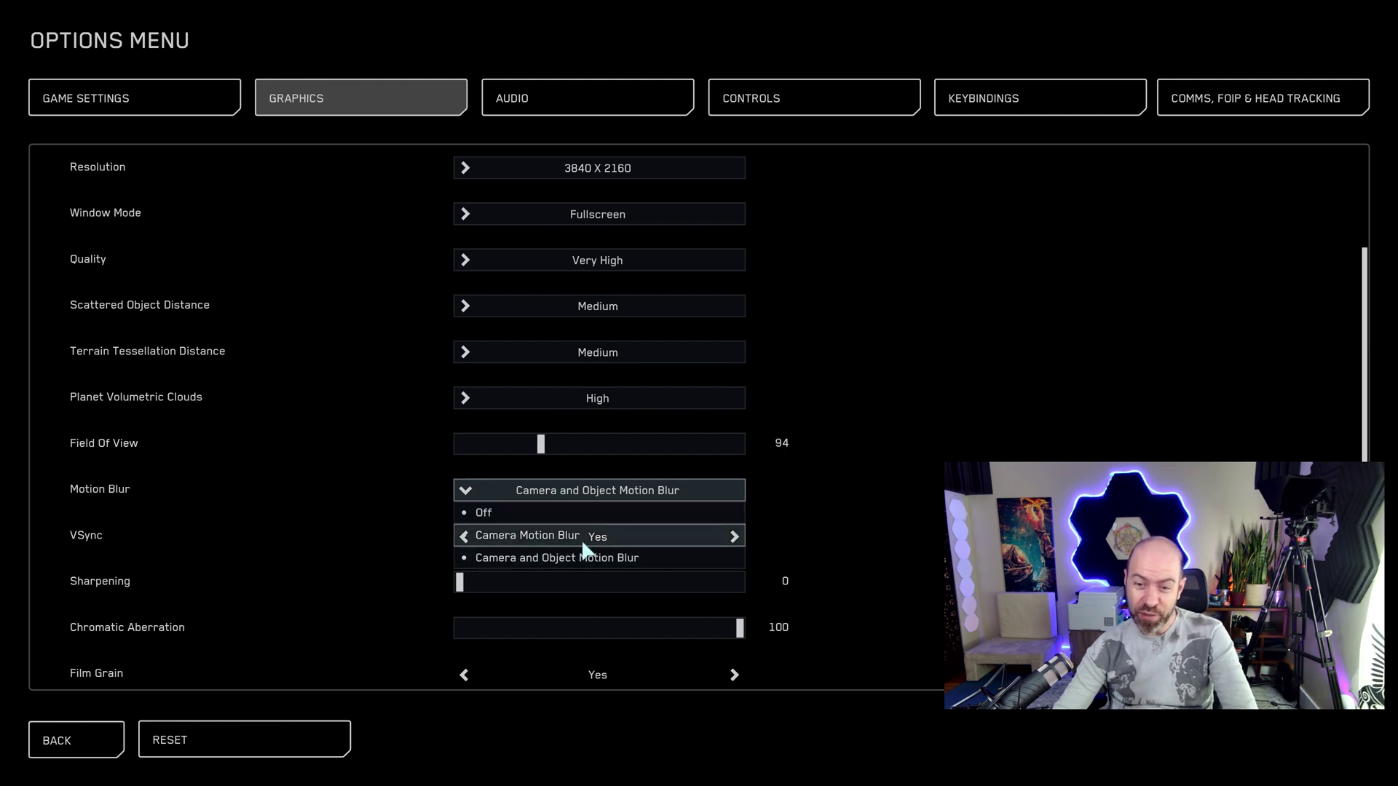
left_click(635, 511)
left_click(629, 493)
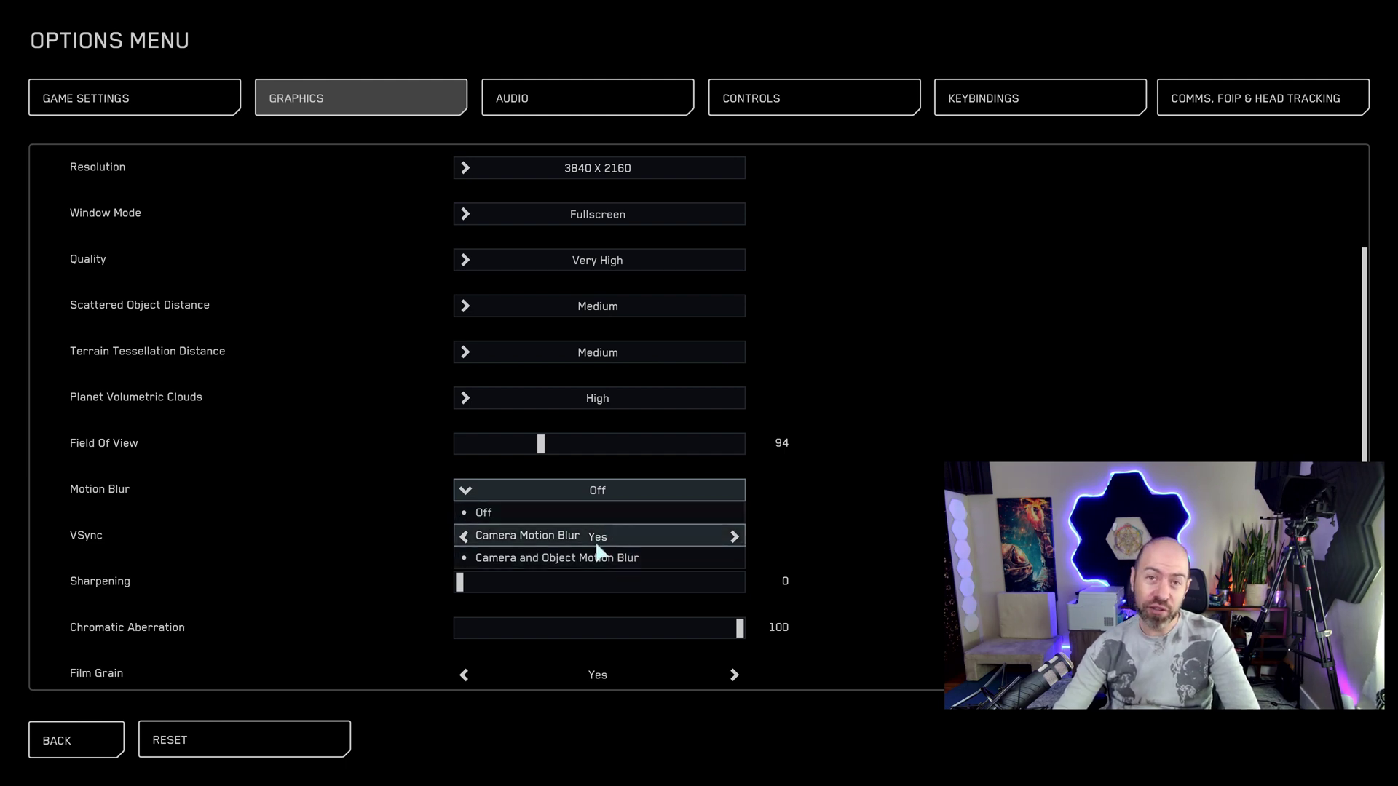
left_click(590, 557)
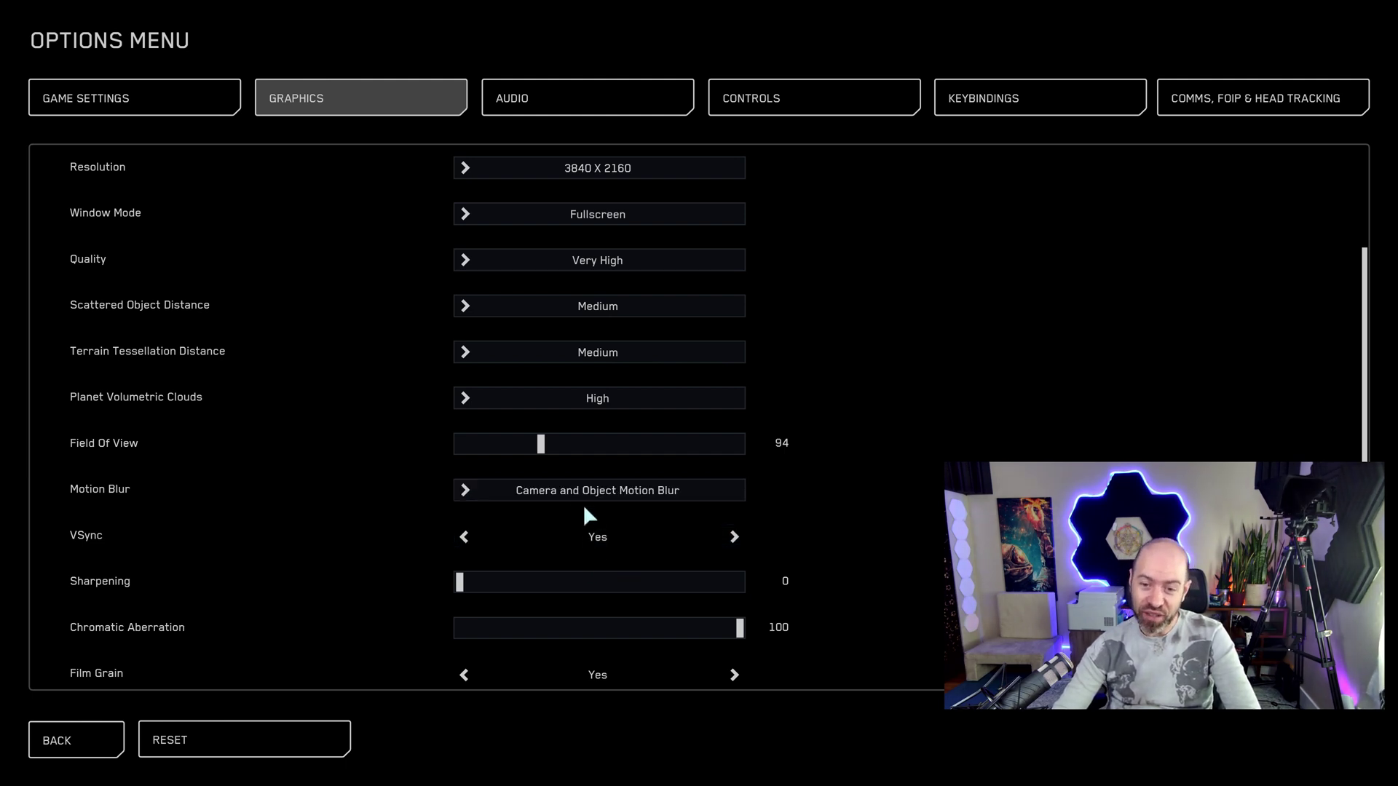
left_click(546, 492)
left_click(530, 529)
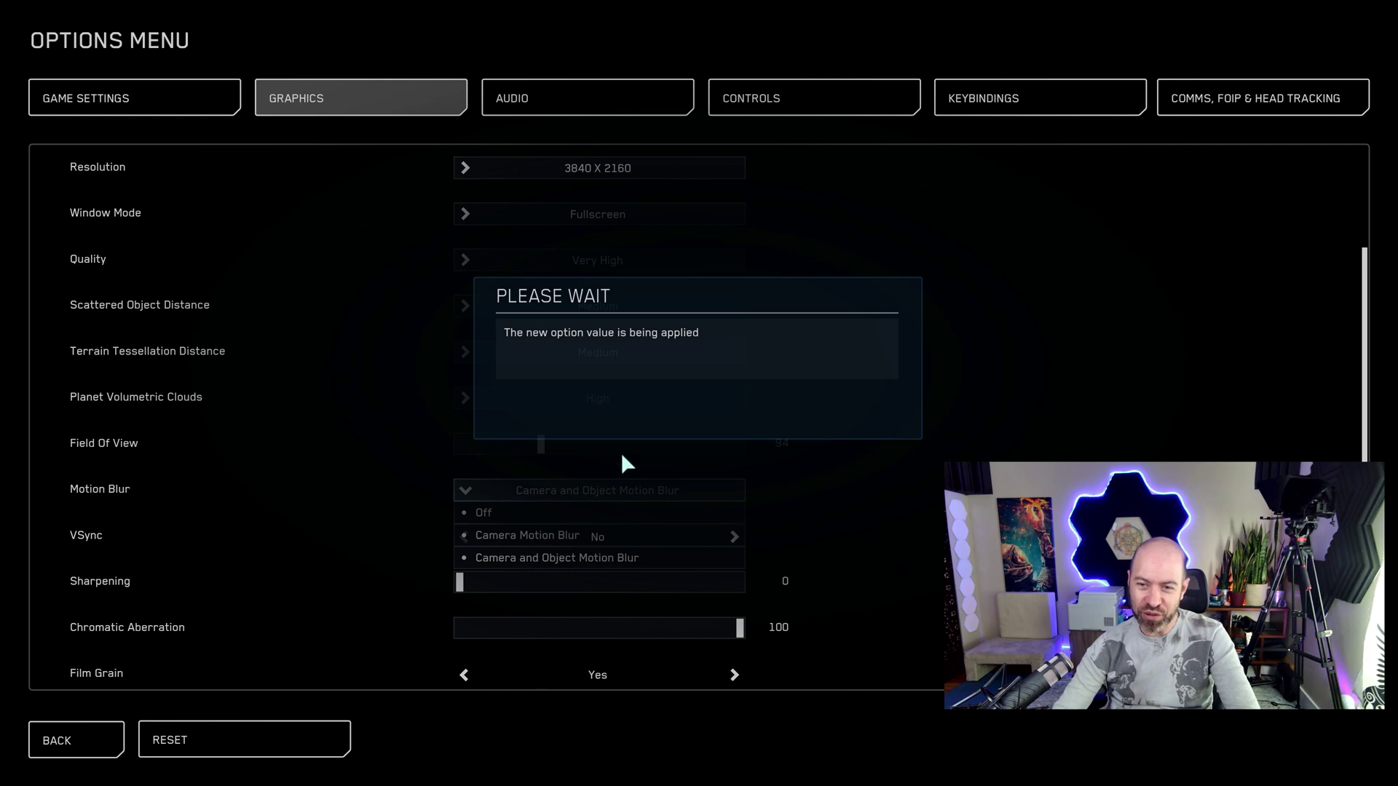
left_click(526, 415)
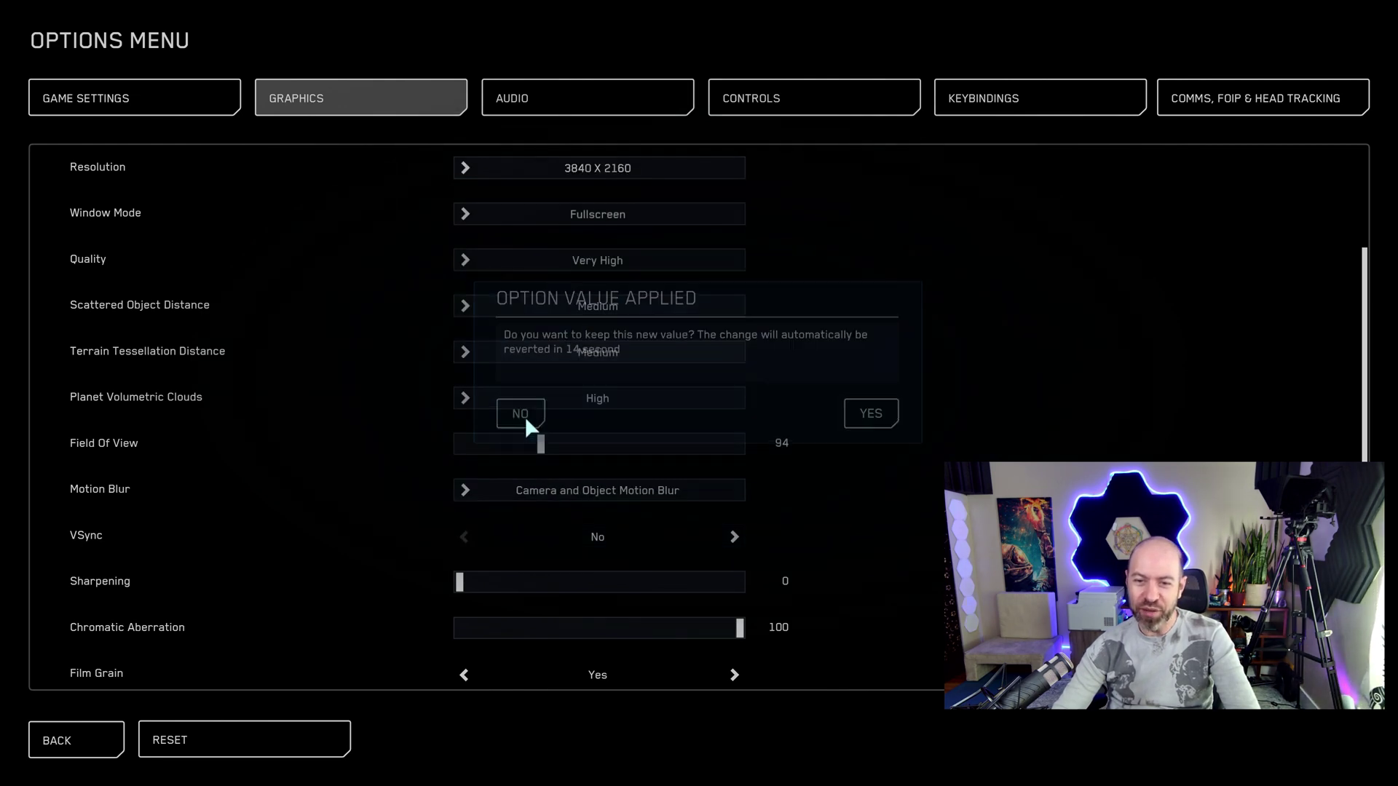
left_click(520, 489)
left_click(520, 513)
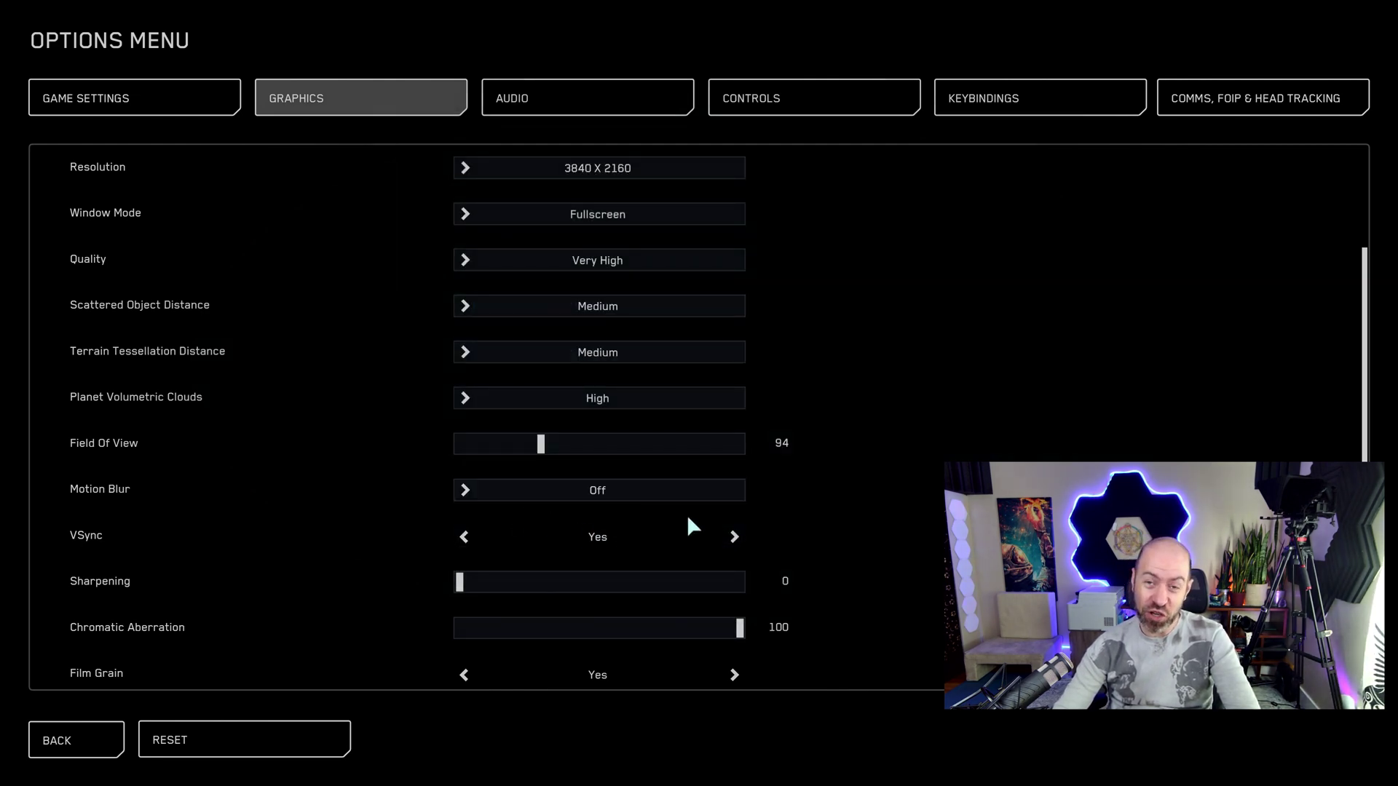
left_click(577, 498)
left_click(580, 559)
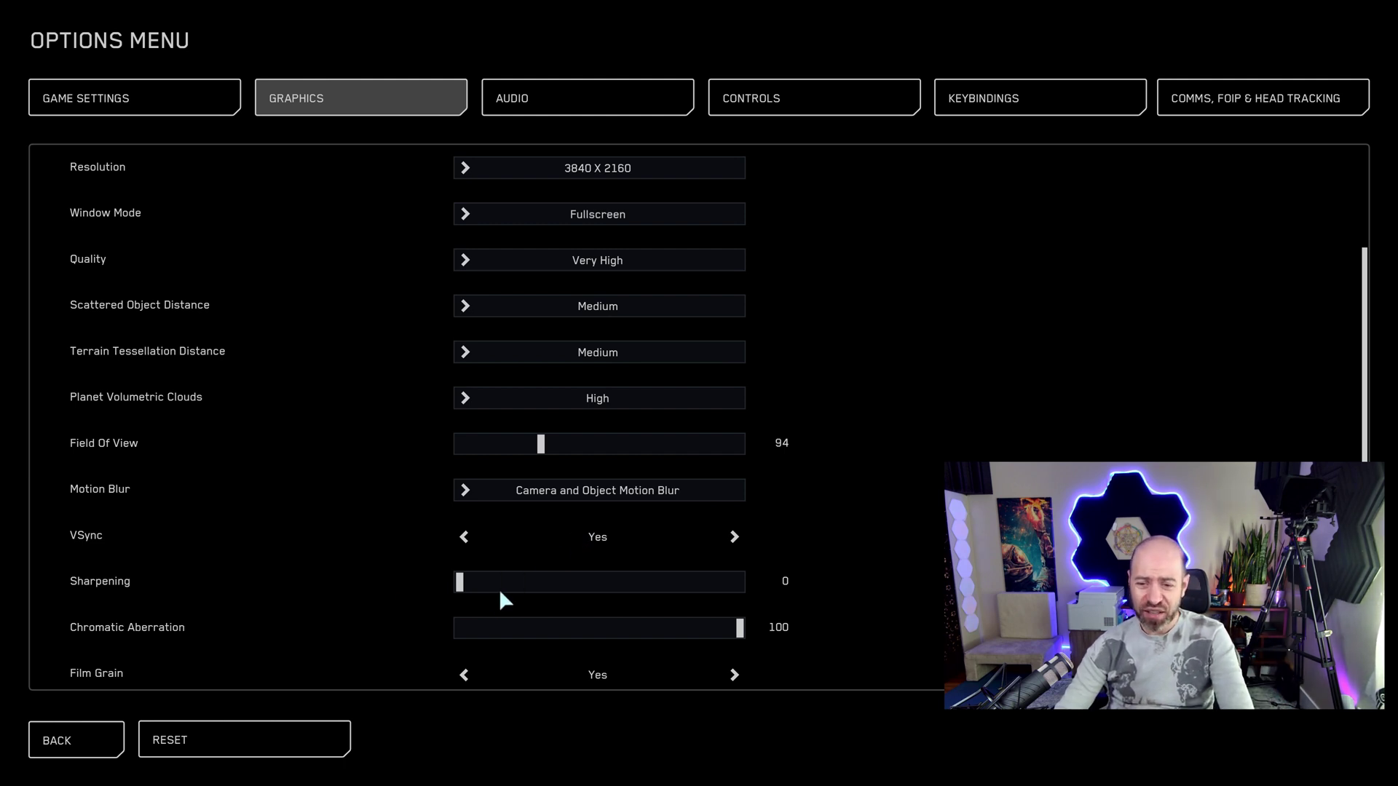
scroll(570, 582, "down", 1)
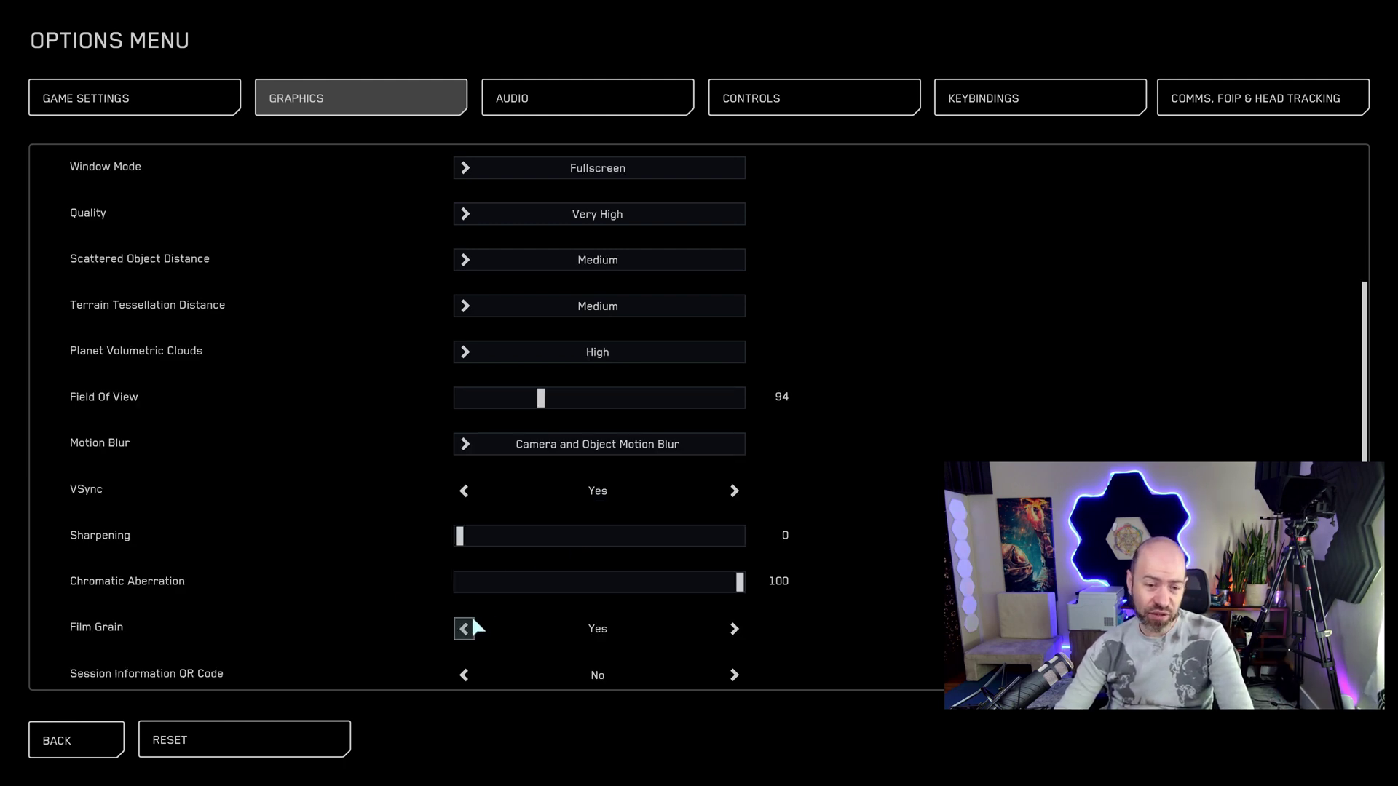
scroll(566, 606, "down", 1)
left_click(487, 628)
- Open the audio settings and lower Audio-Driven Camera Shake Strength to 0
left_click(574, 107)
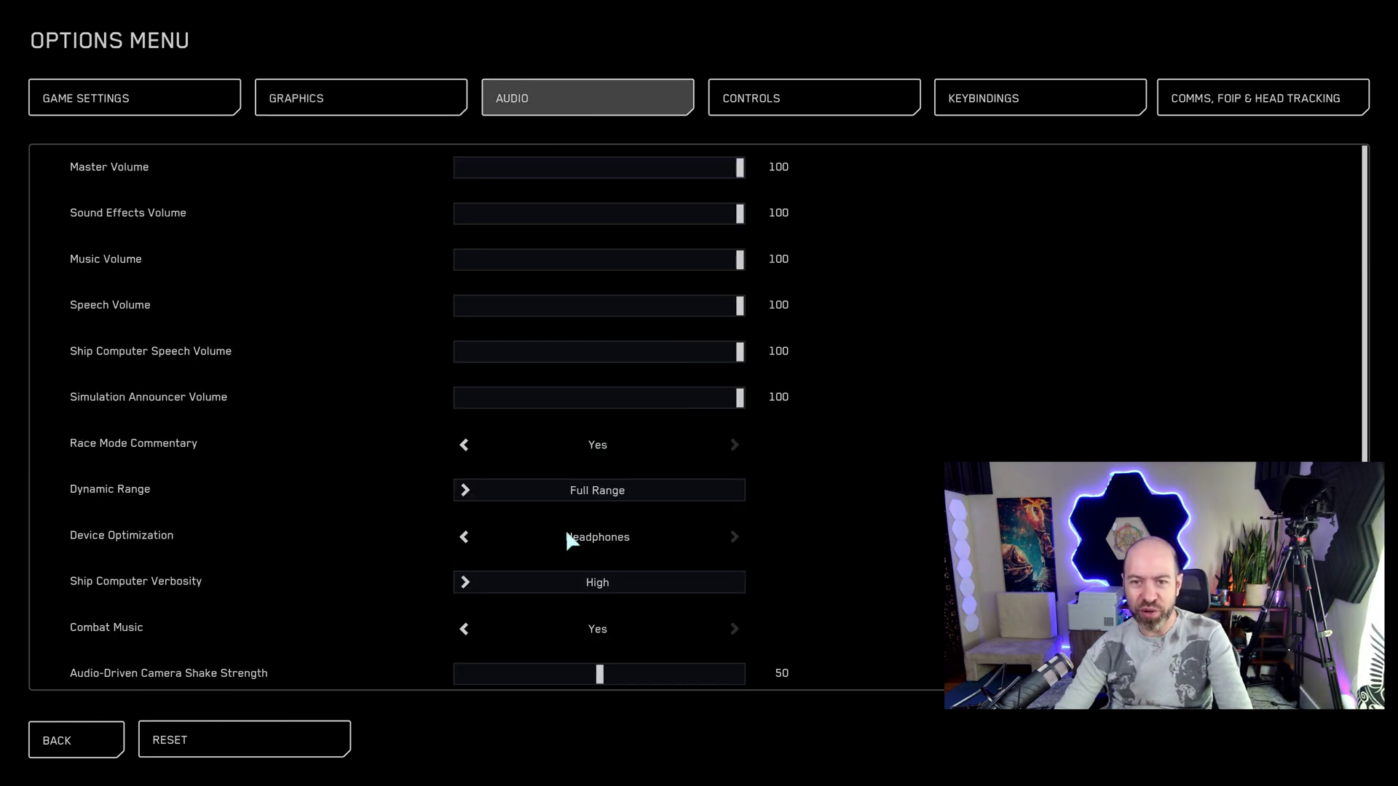
scroll(572, 536, "down", 1)
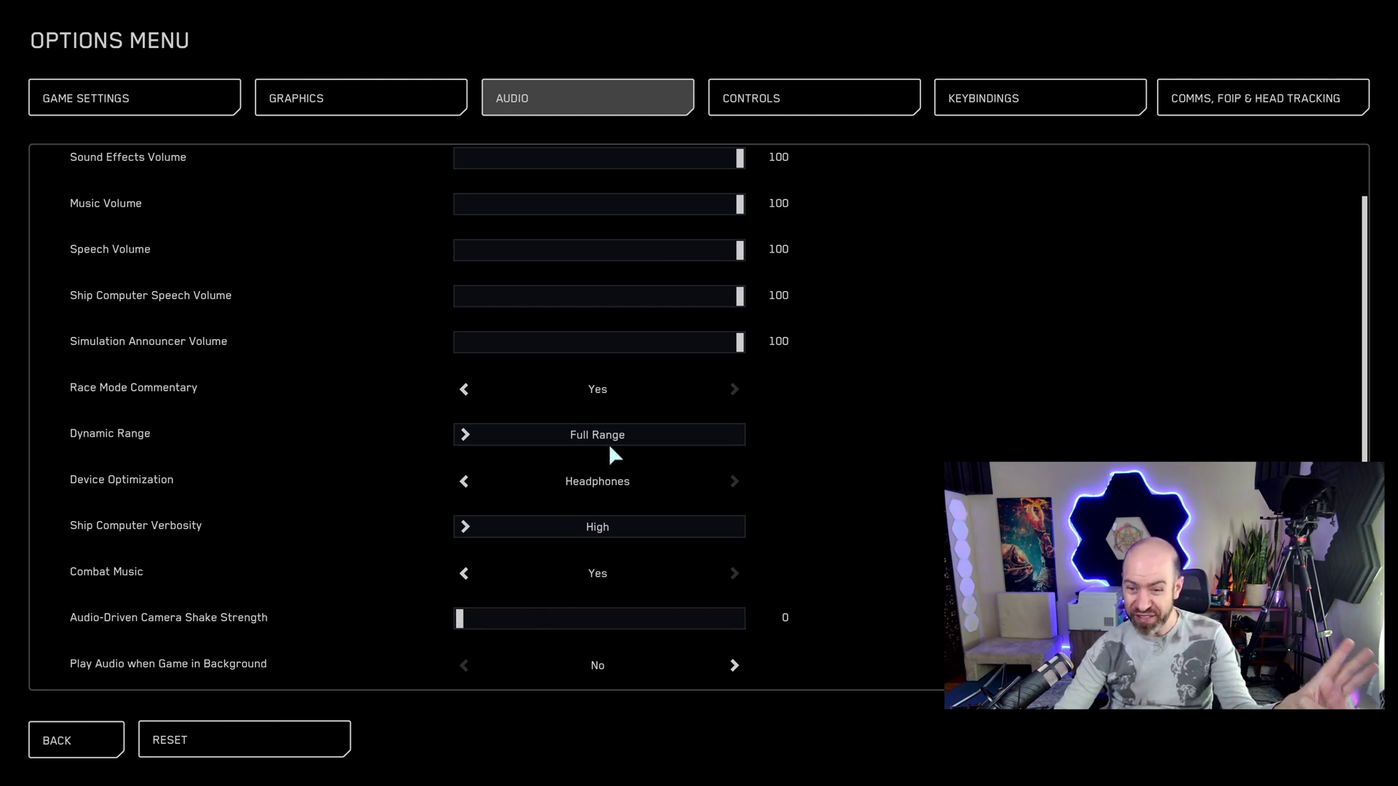
- Look at the available Dynamic Range options, leaving Full Range selected
left_click(464, 484)
left_click(675, 434)
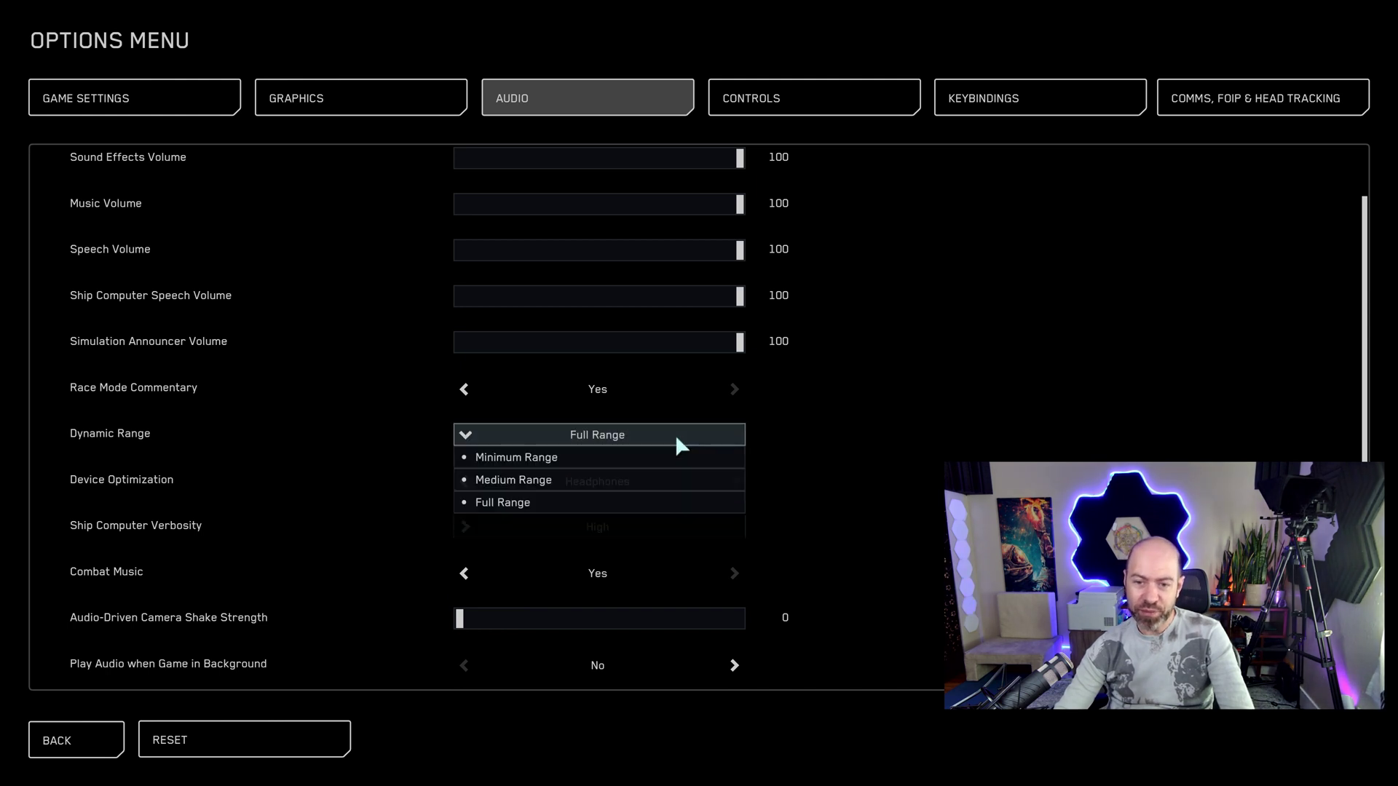
left_click(675, 433)
- Lower Music Volume to 83 and Sound Effects Volume to 81
scroll(842, 571, "up", 1)
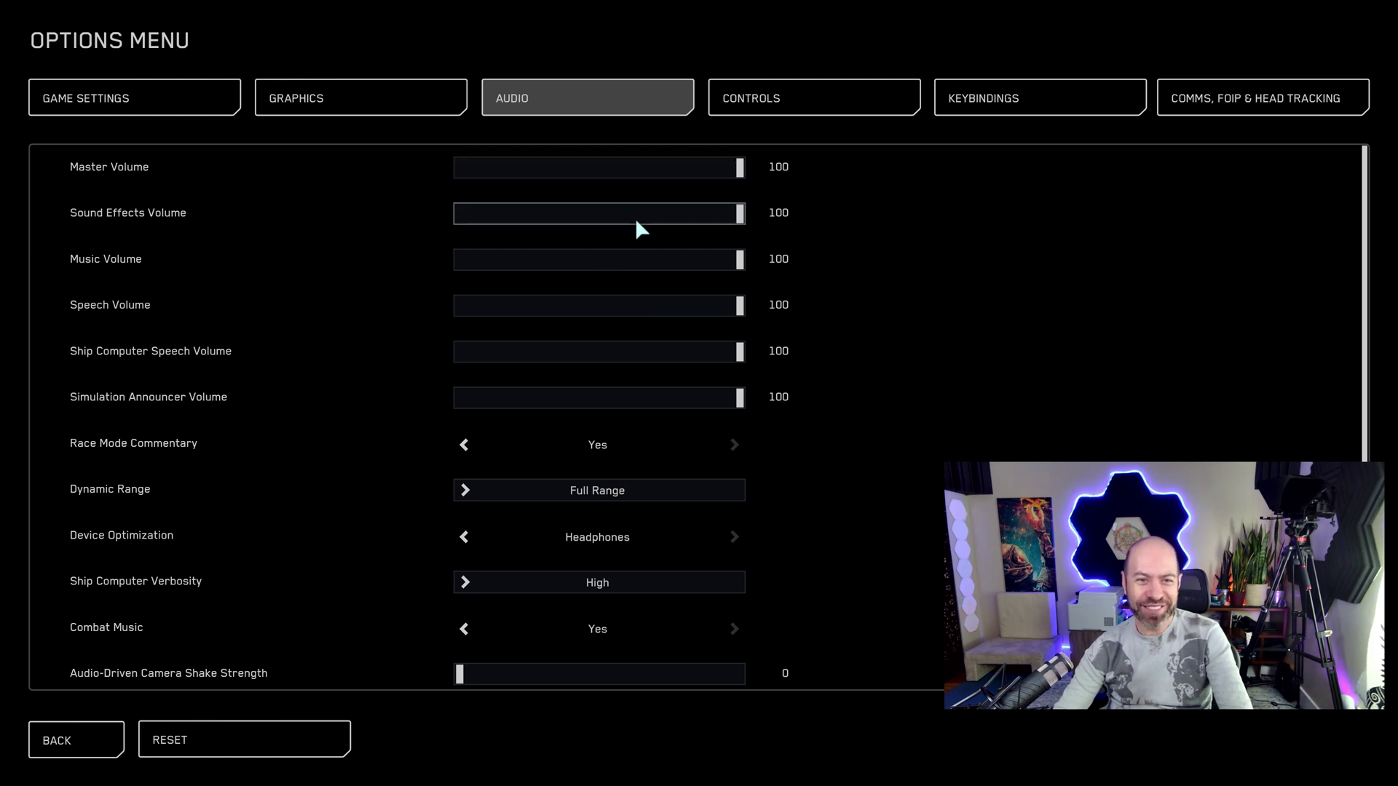
left_click(692, 260)
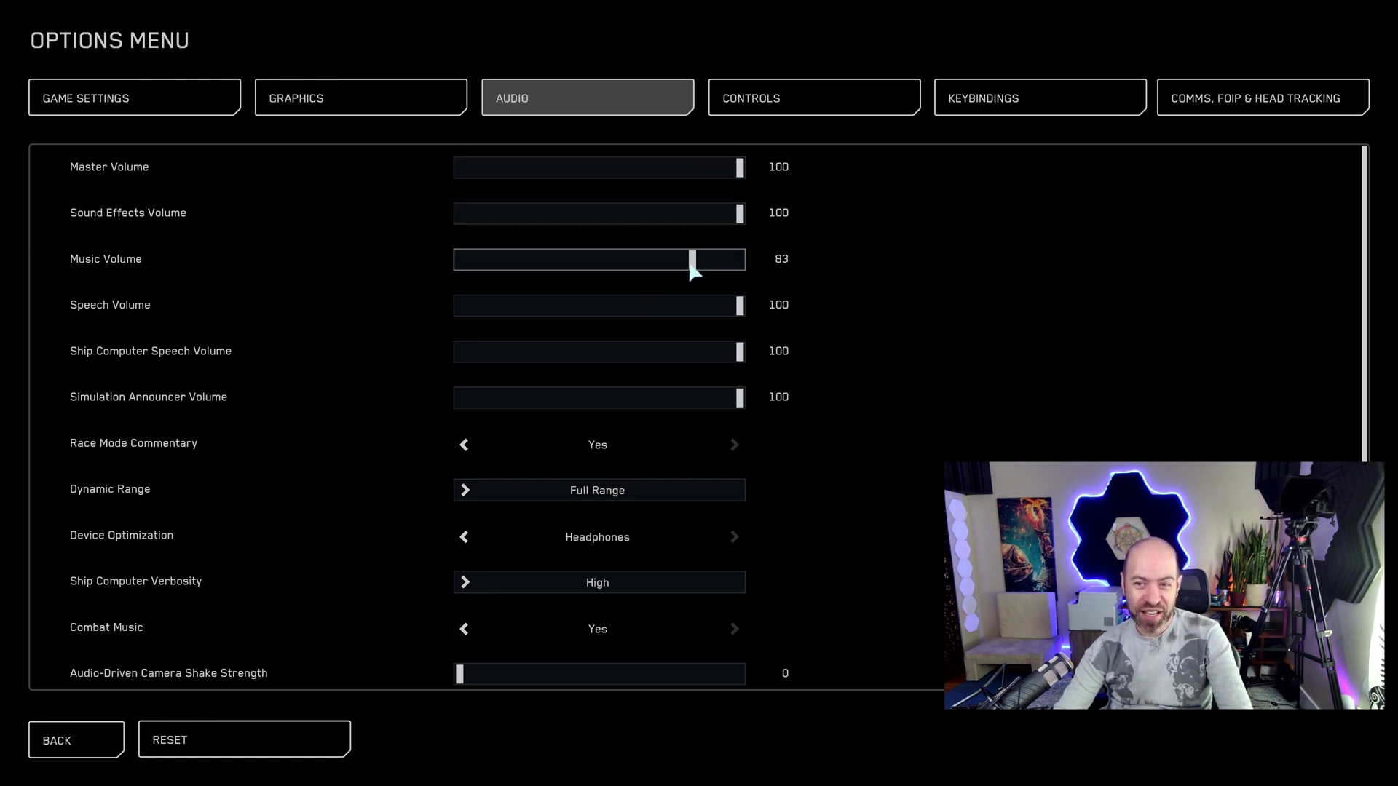
left_click(687, 216)
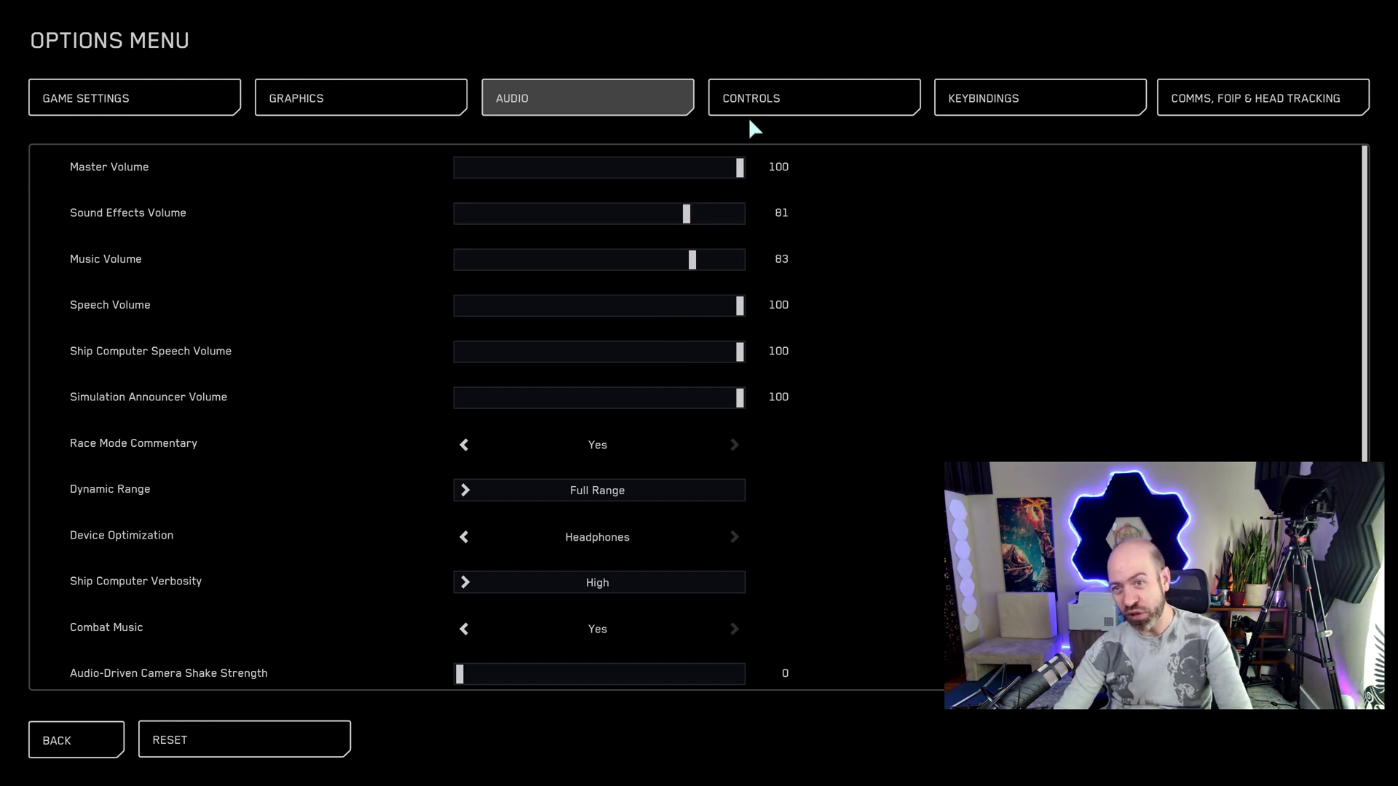
- Open the controls settings and look at the mouse Inversion Settings categories, collapsing them when done
left_click(795, 100)
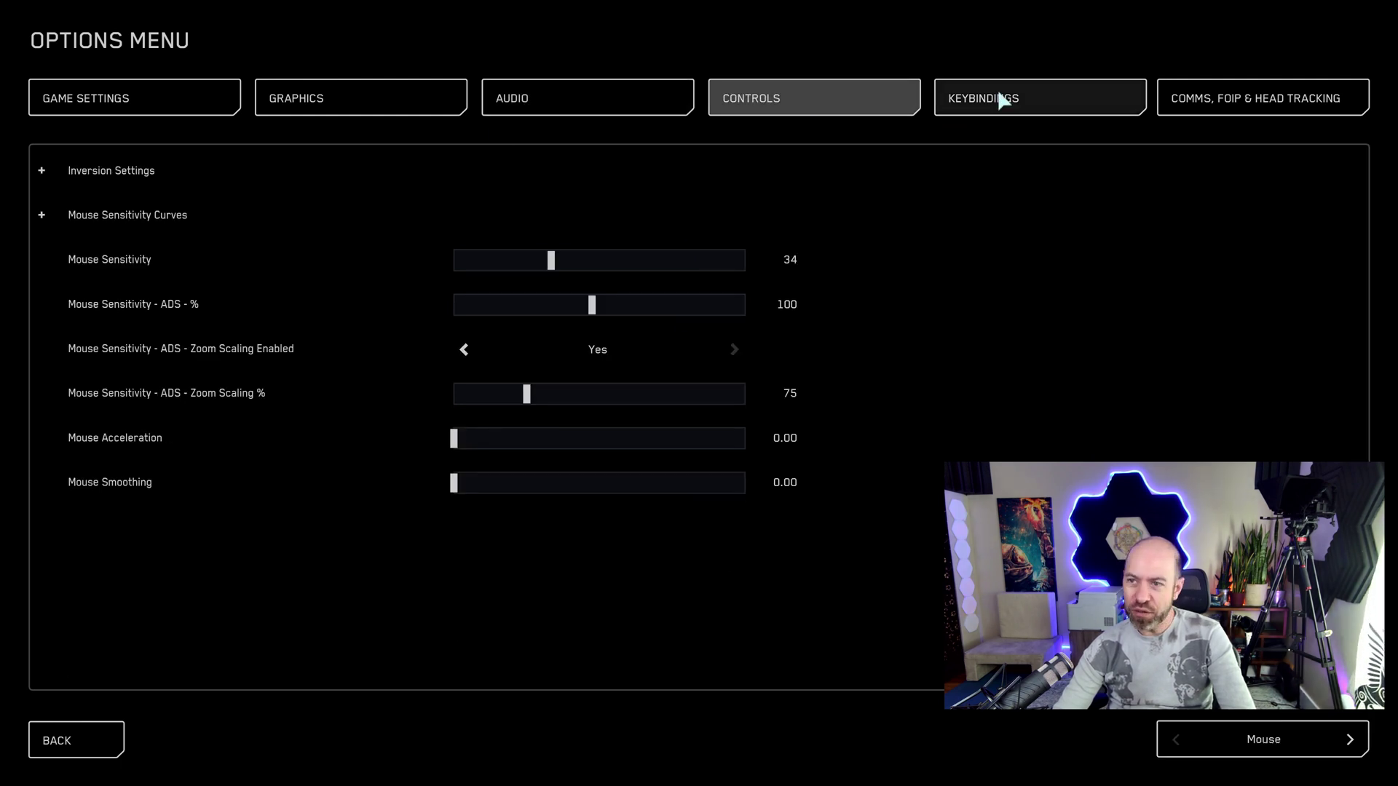
left_click(42, 171)
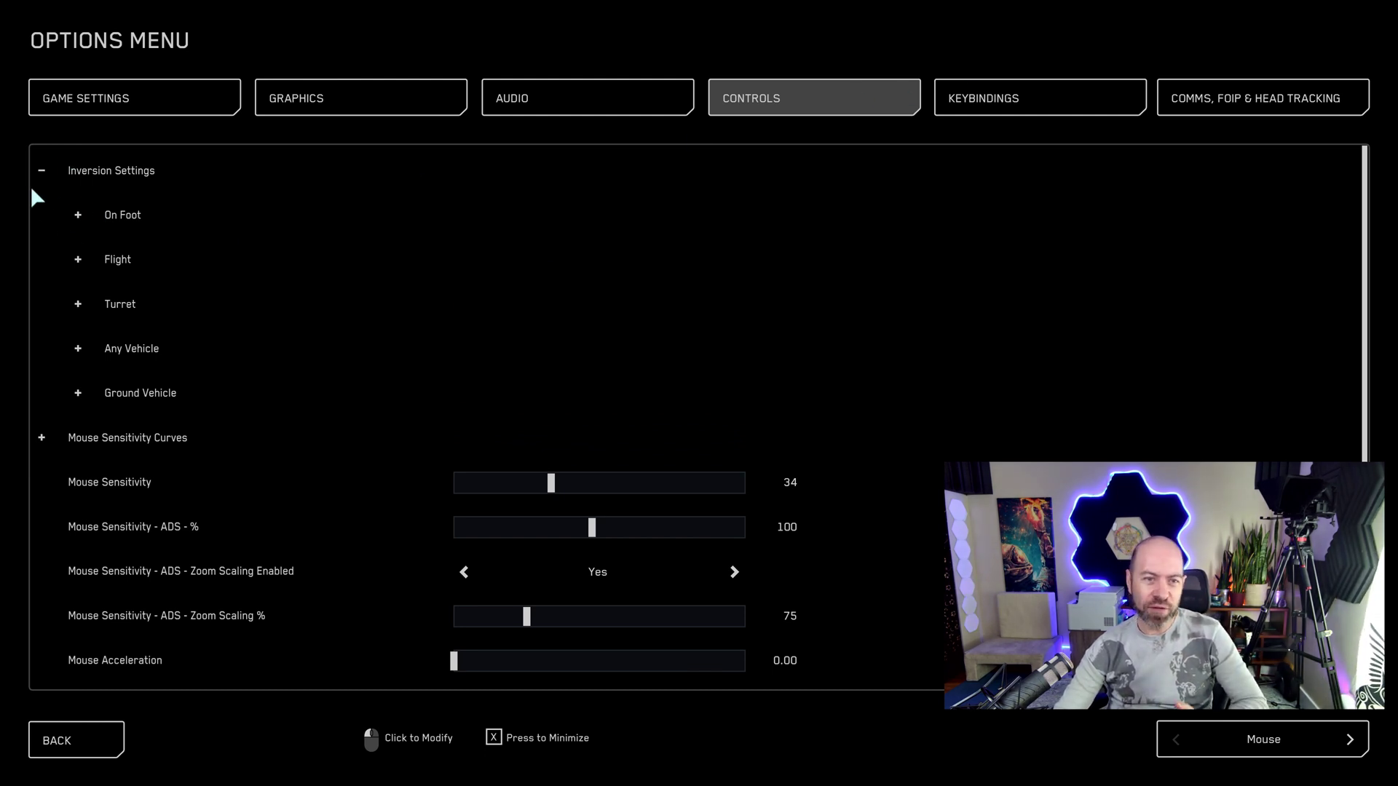
left_click(42, 170)
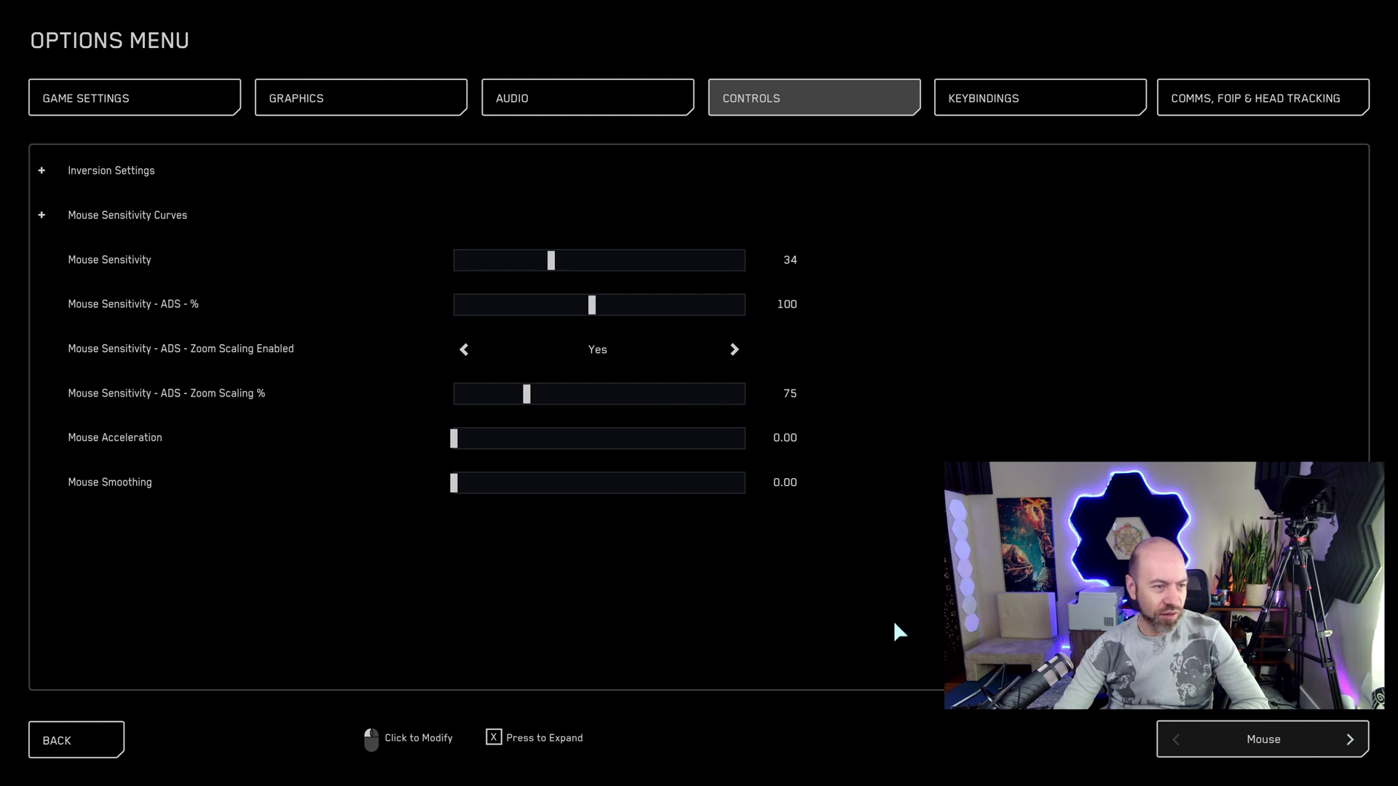
- Examine the Flight Movement inversion settings for Joystick / HOTAS 1, leaving Flight Strafe (Forward/Backward) at No
left_click(1351, 737)
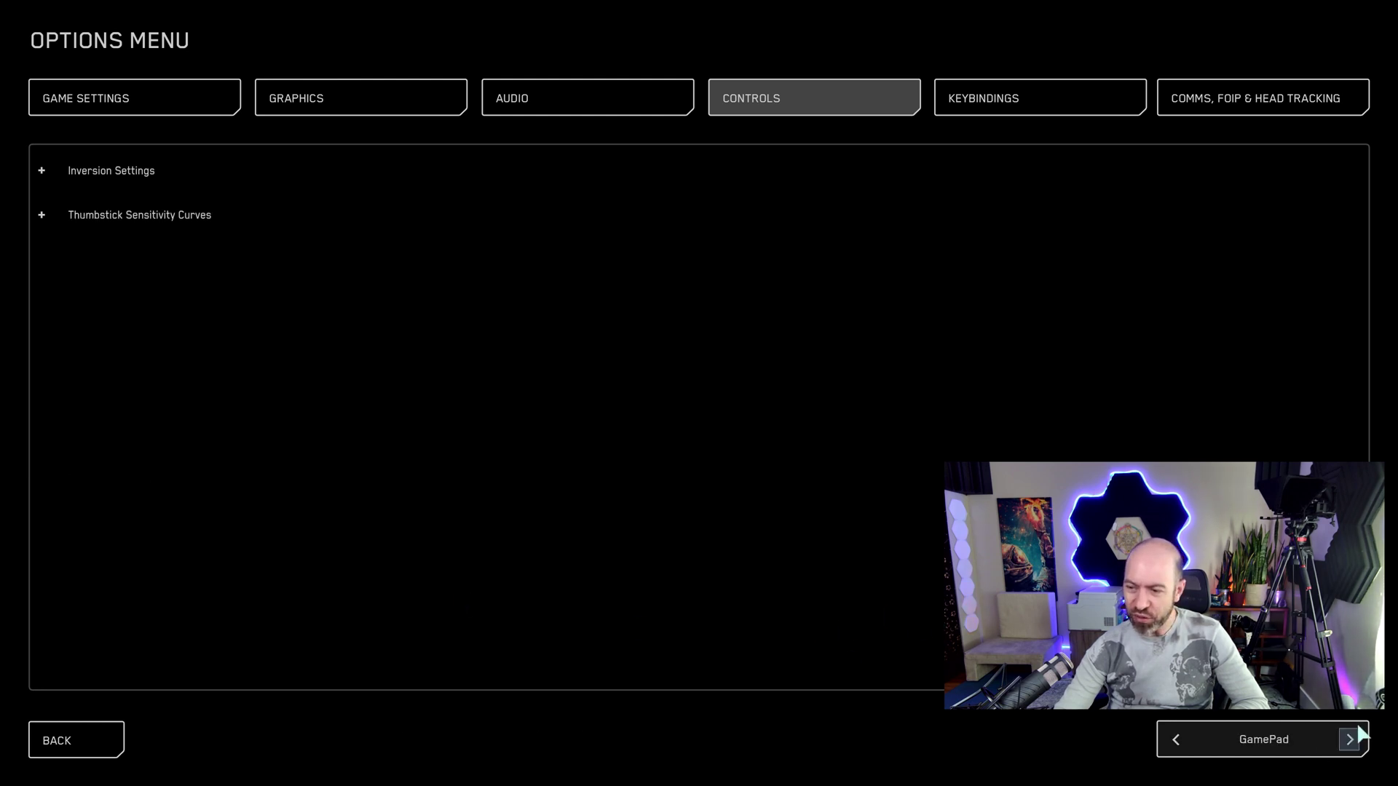
left_click(1351, 736)
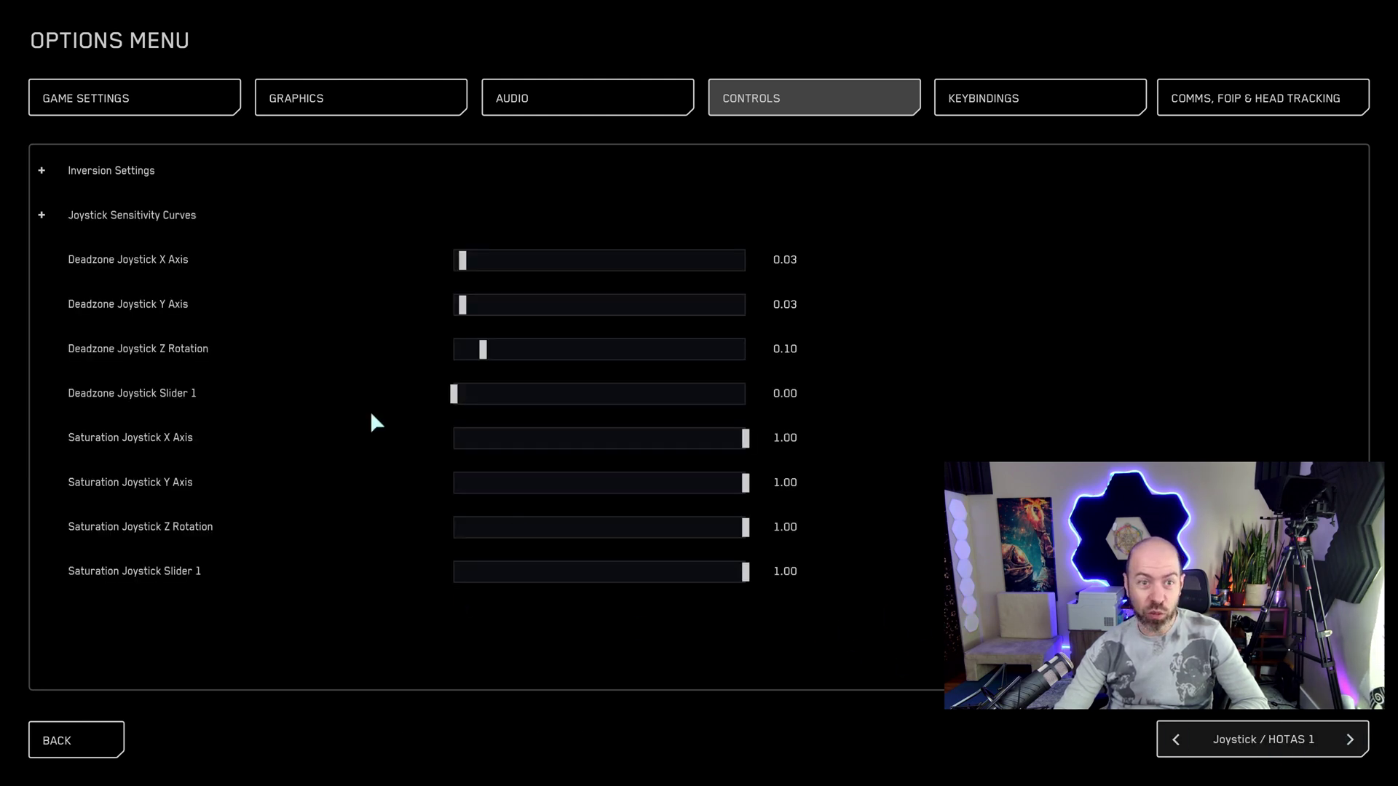
left_click(46, 166)
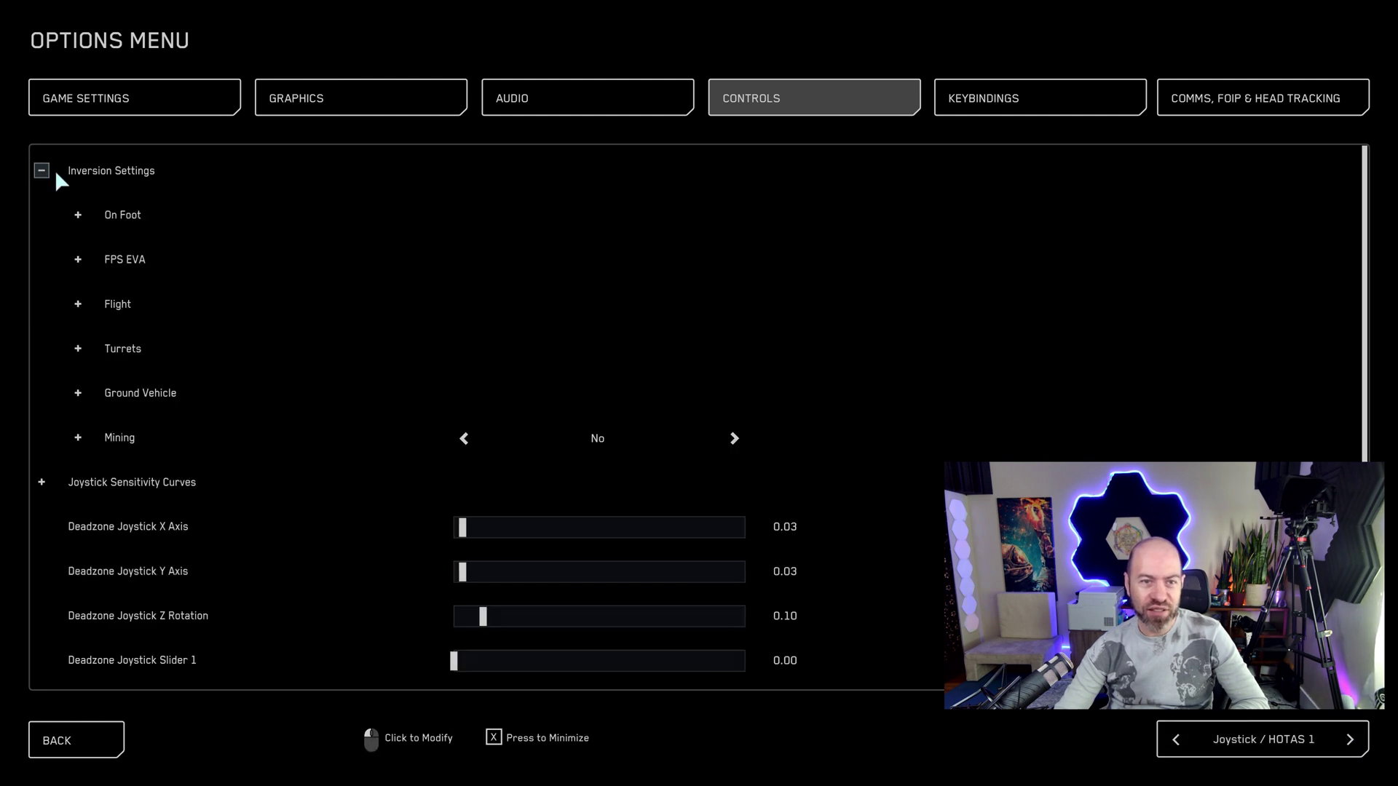
left_click(81, 302)
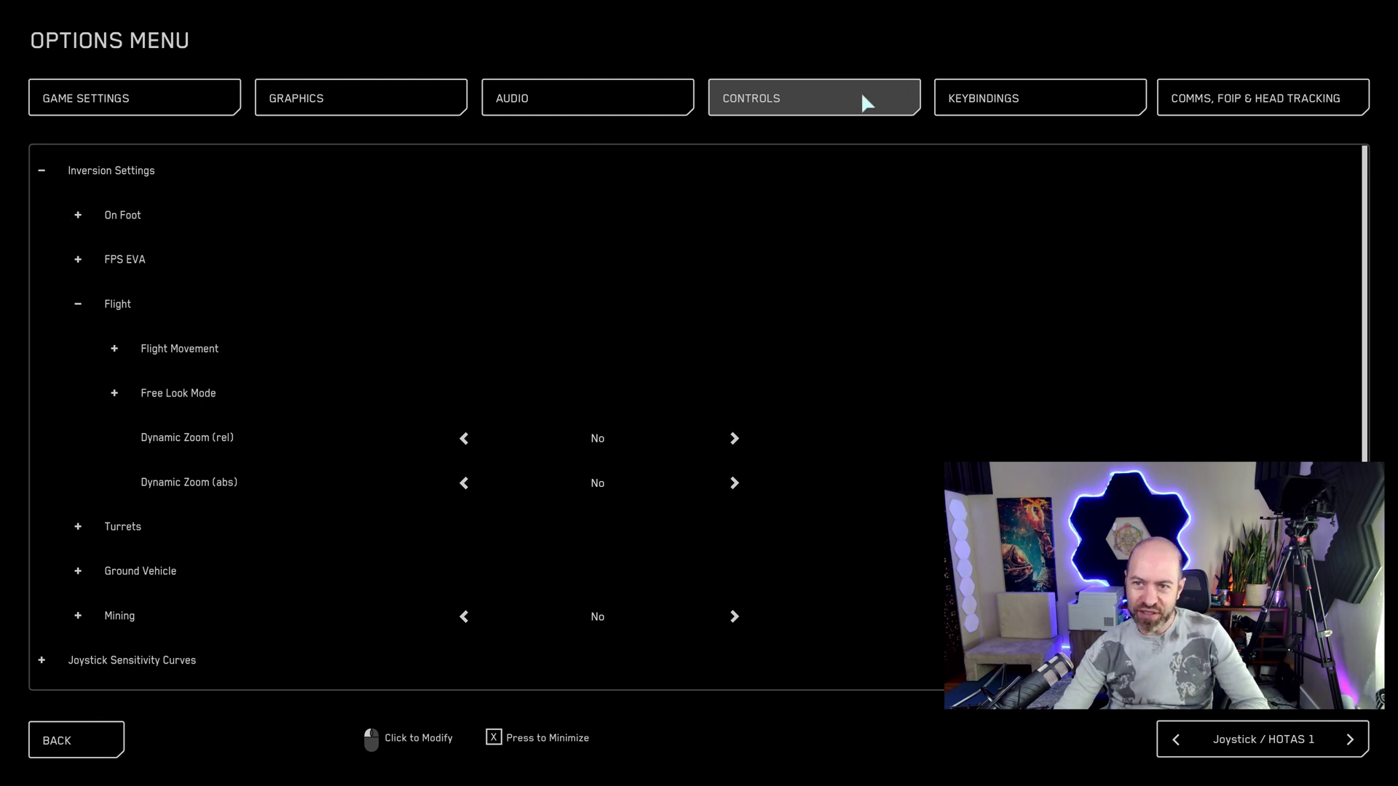
left_click(114, 354)
scroll(393, 469, "down", 2)
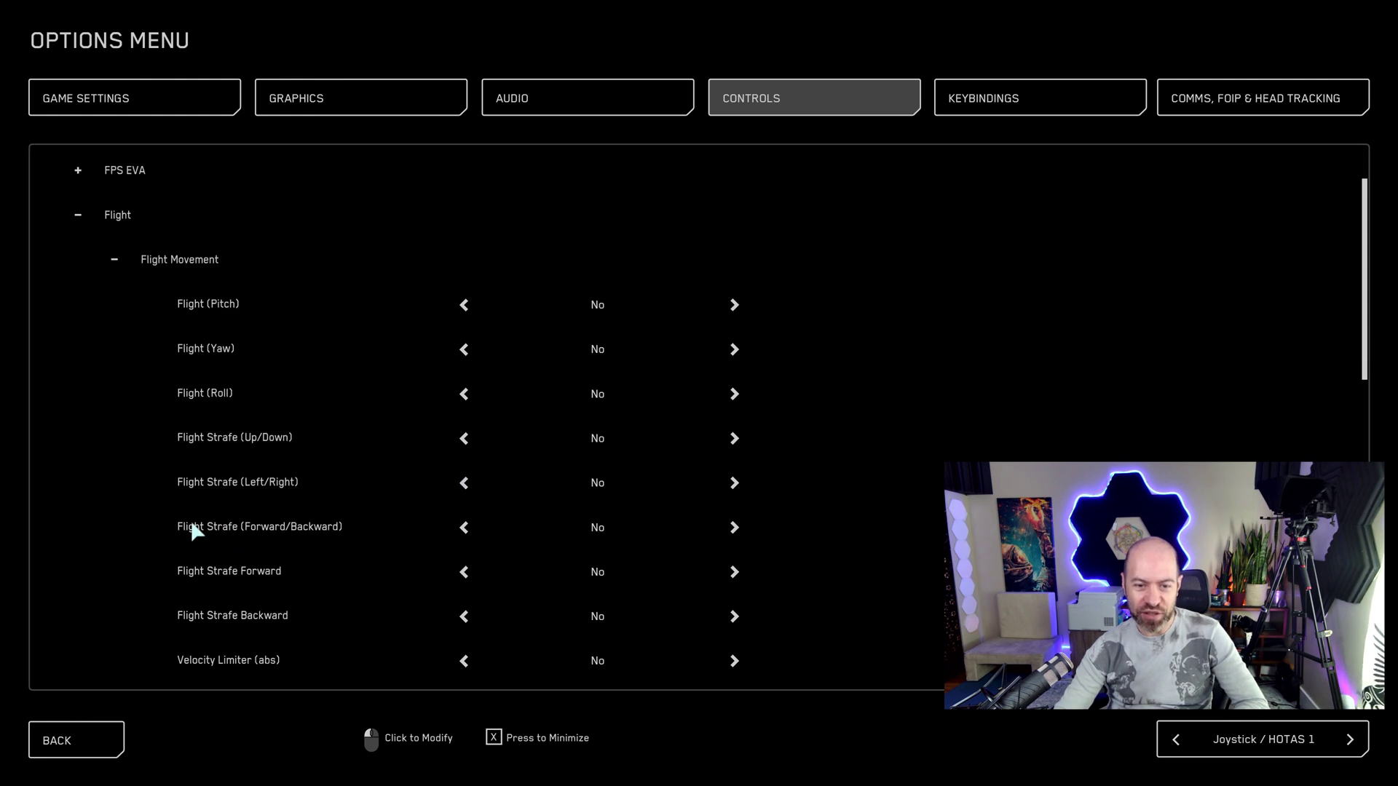
left_click(731, 528)
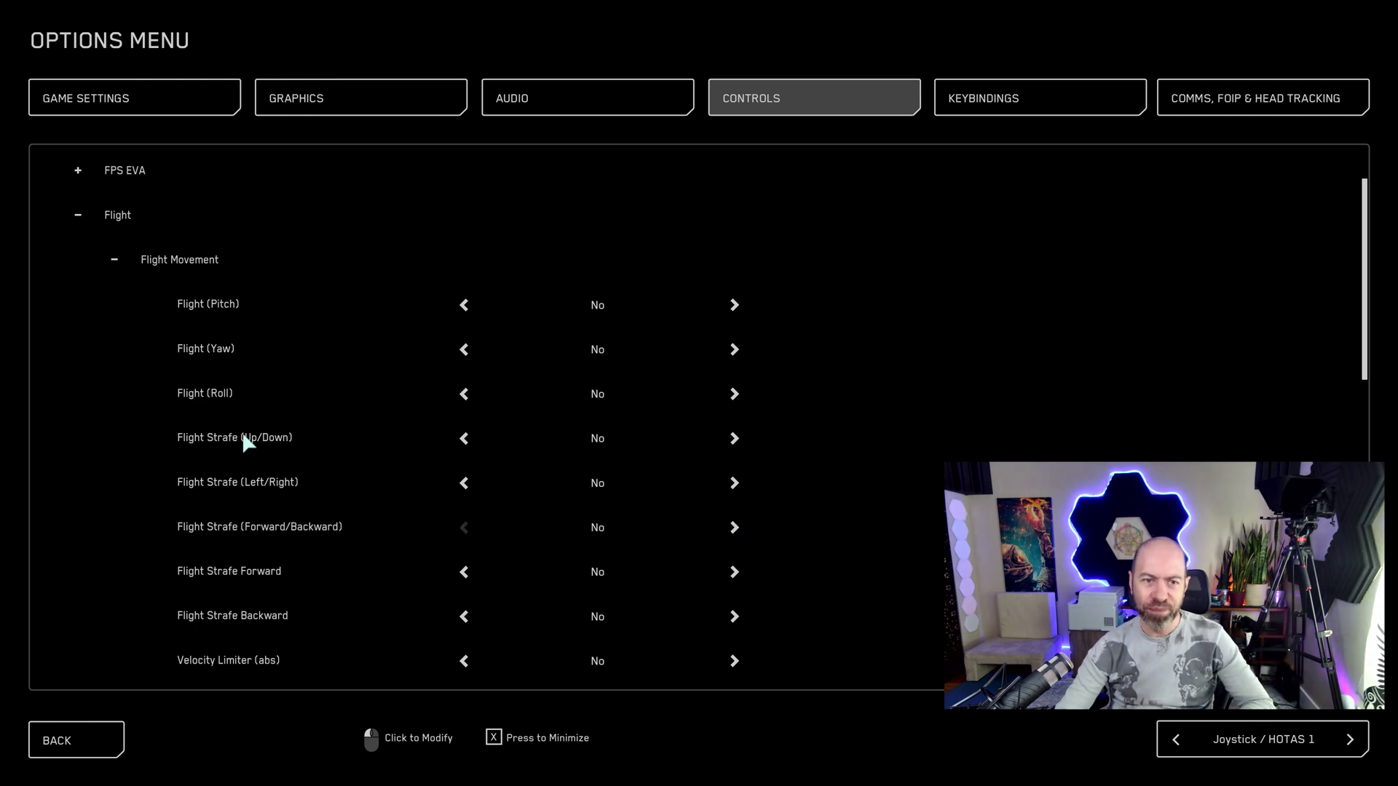
left_click(77, 214)
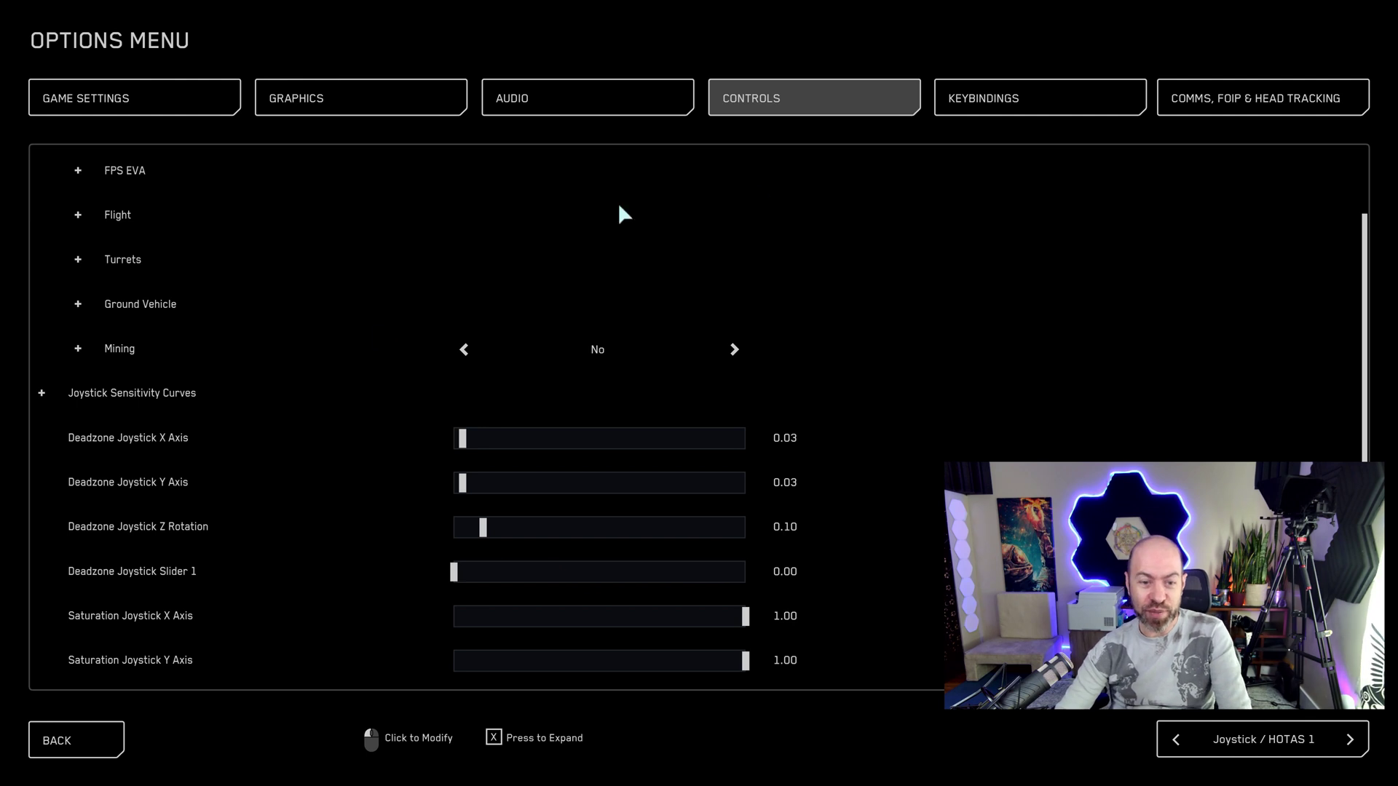
- Return to the mouse controls and lower the Flight (Pitch) and Flight (Yaw) sensitivity curves to 0.10
left_click(1180, 745)
left_click(1182, 744)
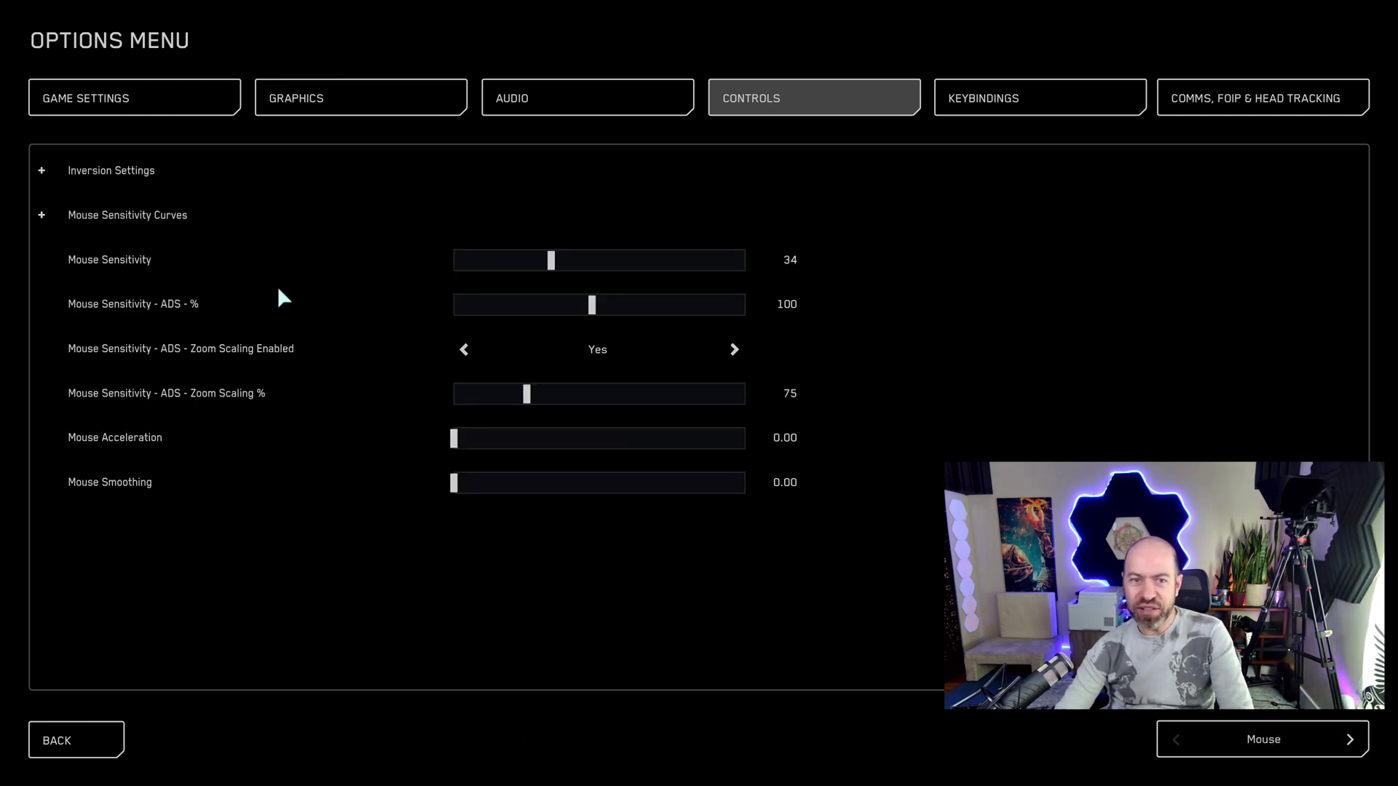
left_click(42, 215)
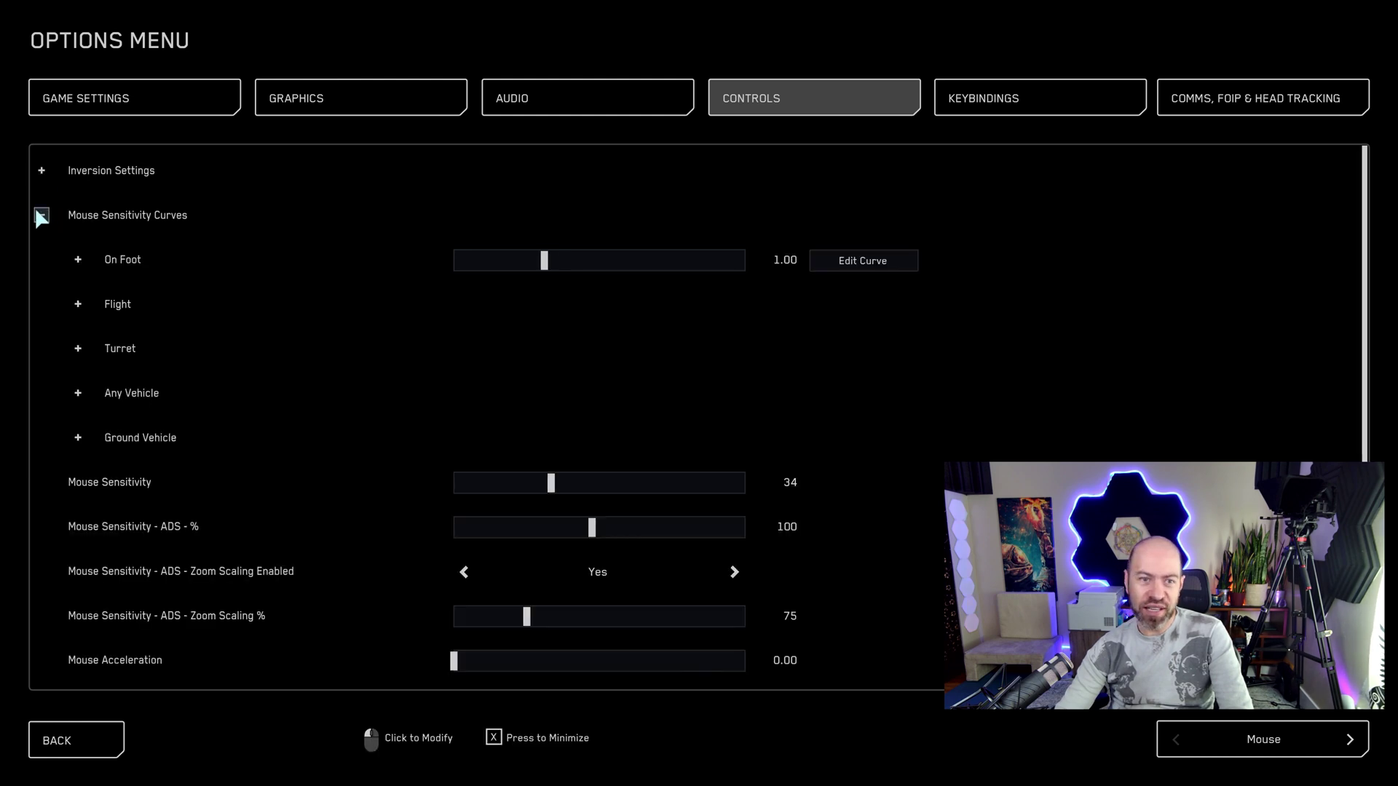
left_click(80, 302)
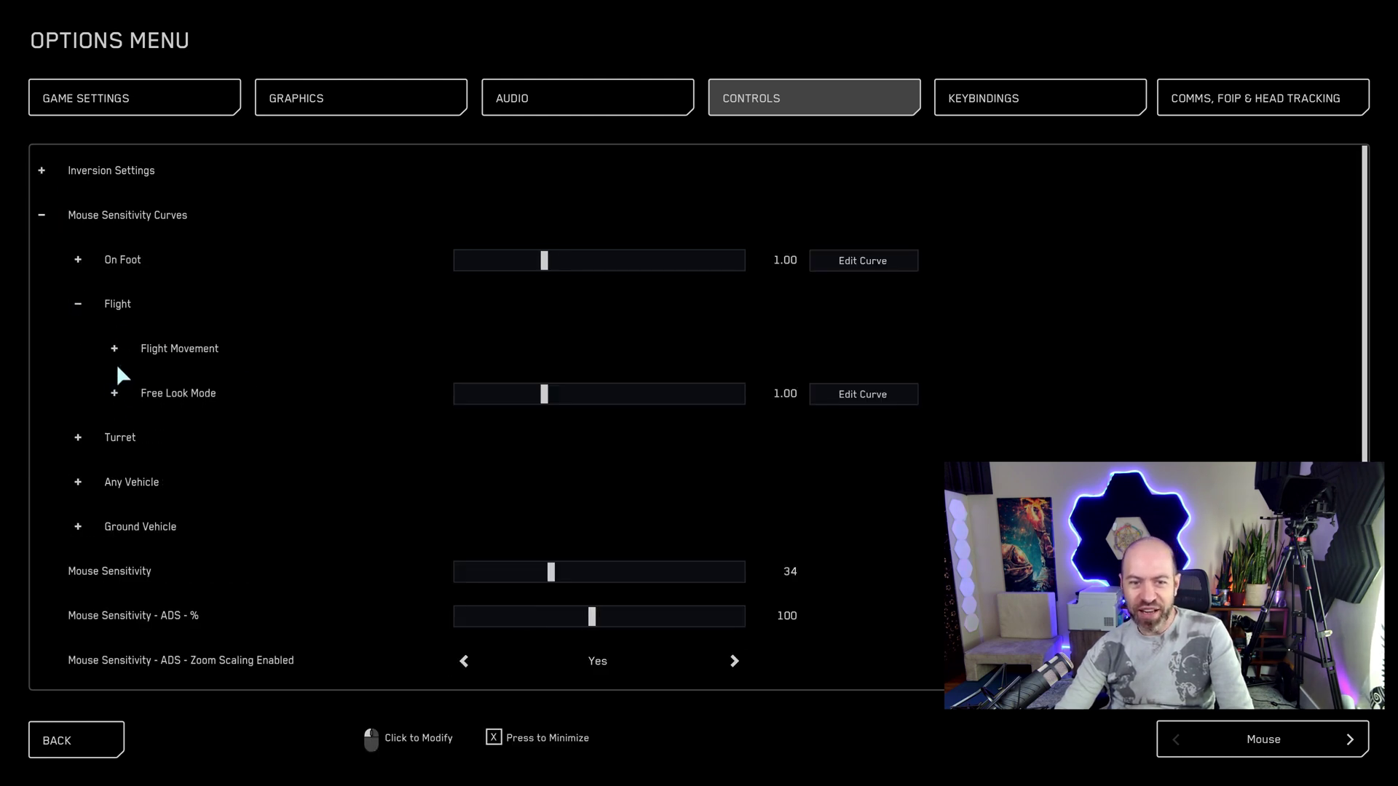
left_click(114, 349)
left_click_drag(535, 397, 453, 397)
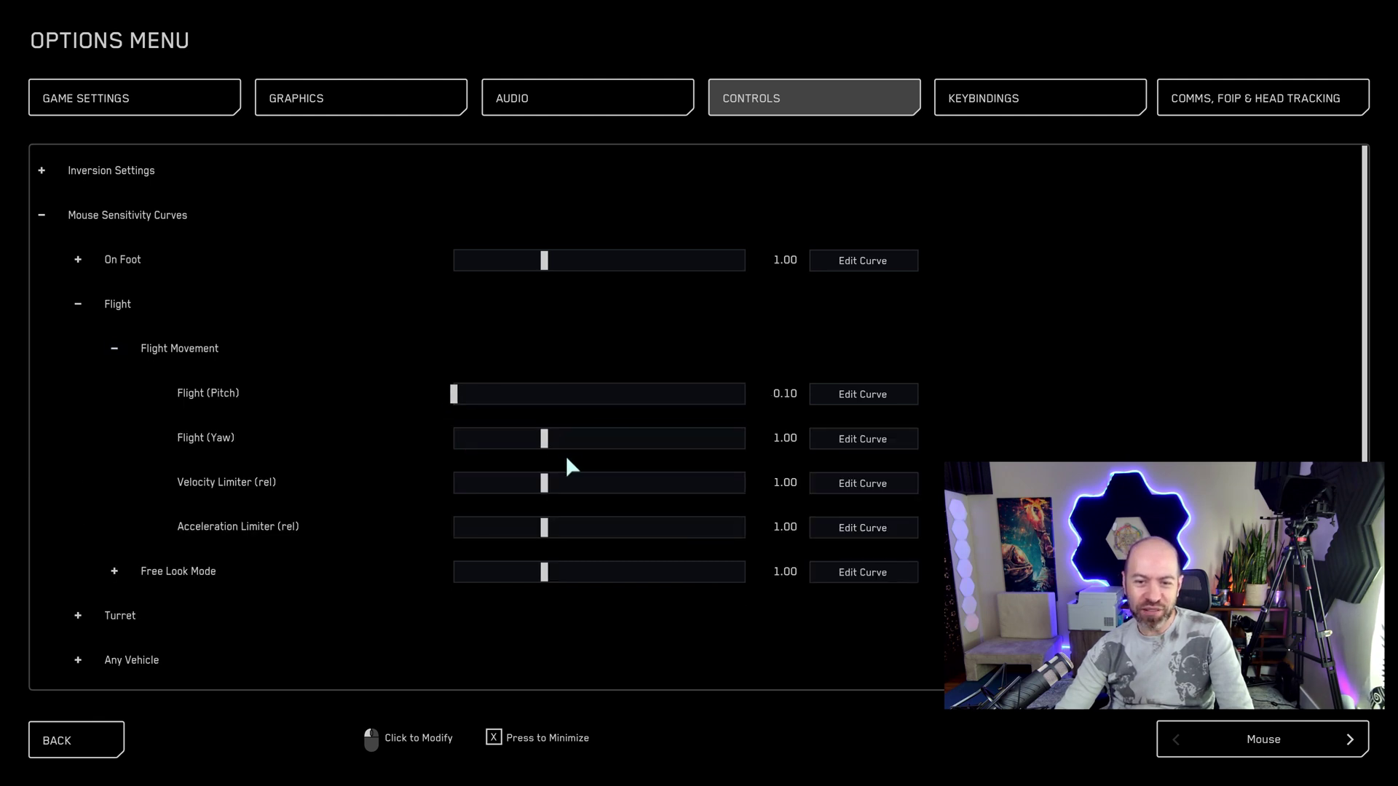
left_click_drag(549, 439, 433, 427)
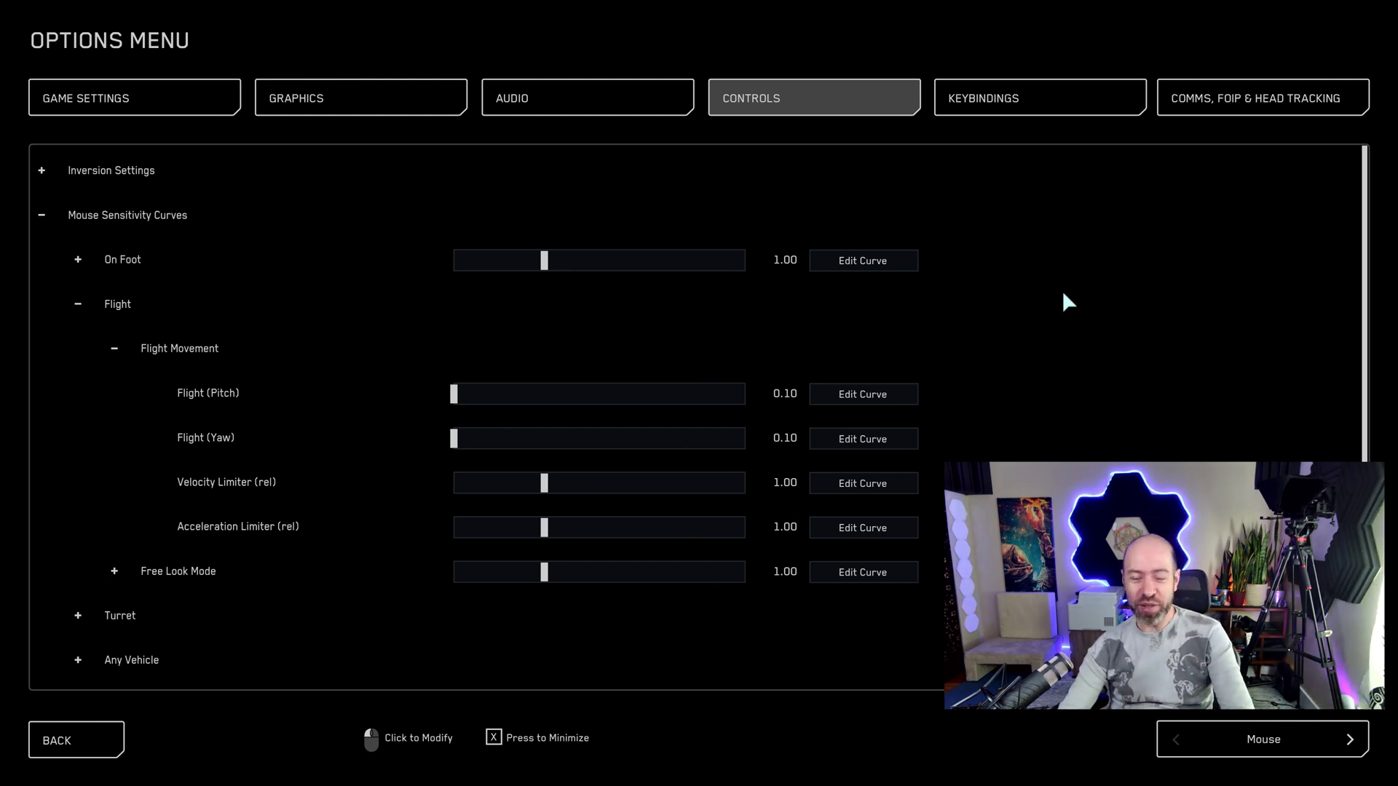
left_click(78, 303)
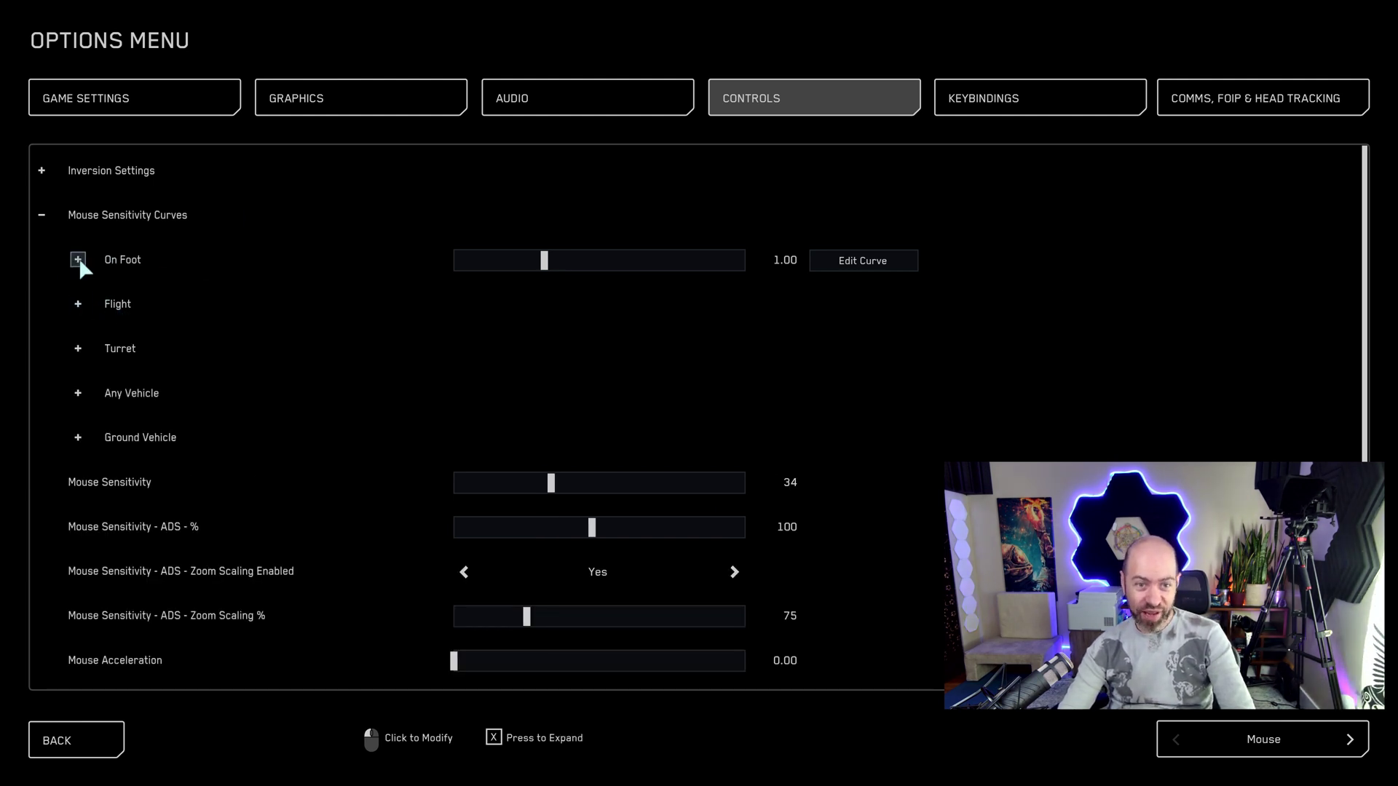
left_click(44, 214)
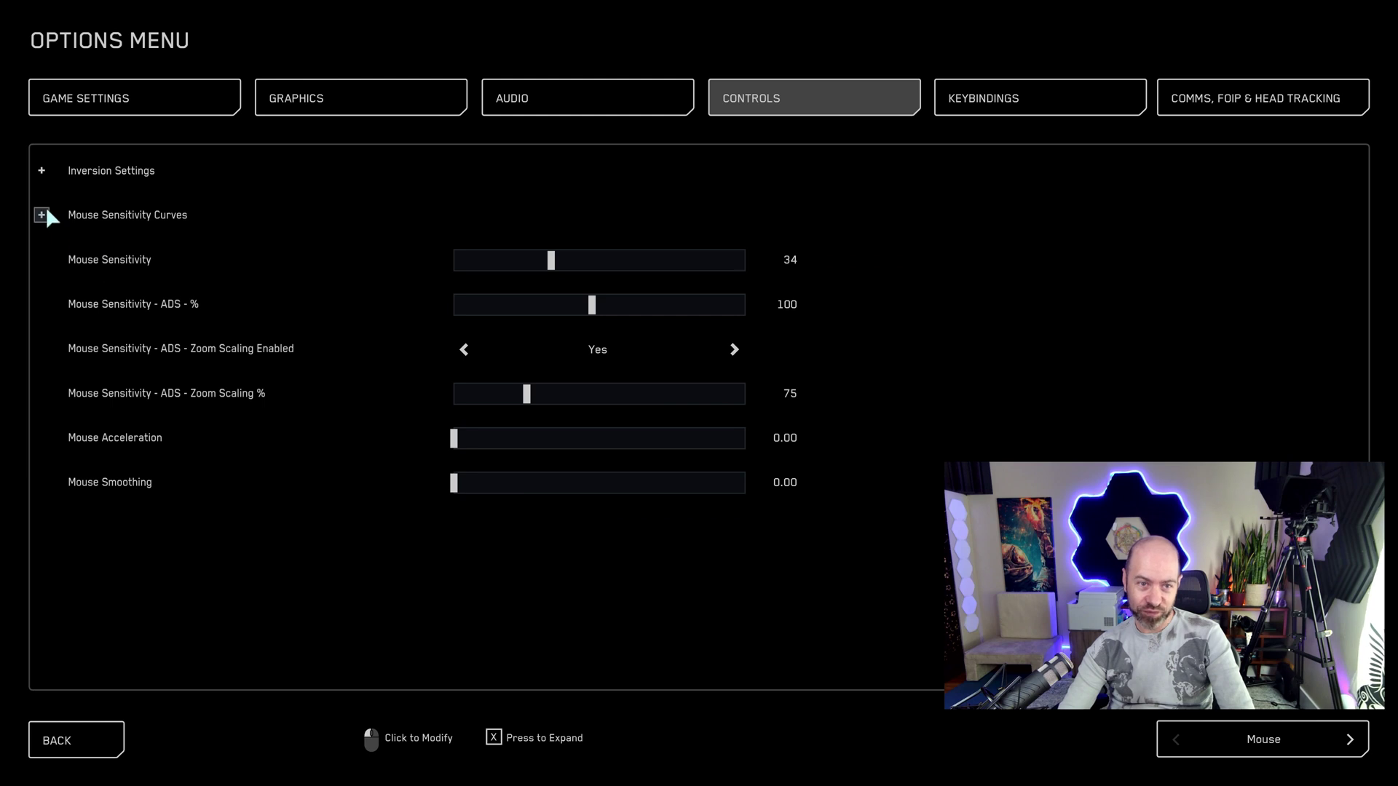
- Review the On Foot and Flight groups under Mouse Sensitivity Curves and collapse them again
left_click(44, 215)
left_click(44, 214)
left_click(44, 215)
left_click(78, 259)
left_click(76, 261)
left_click(78, 303)
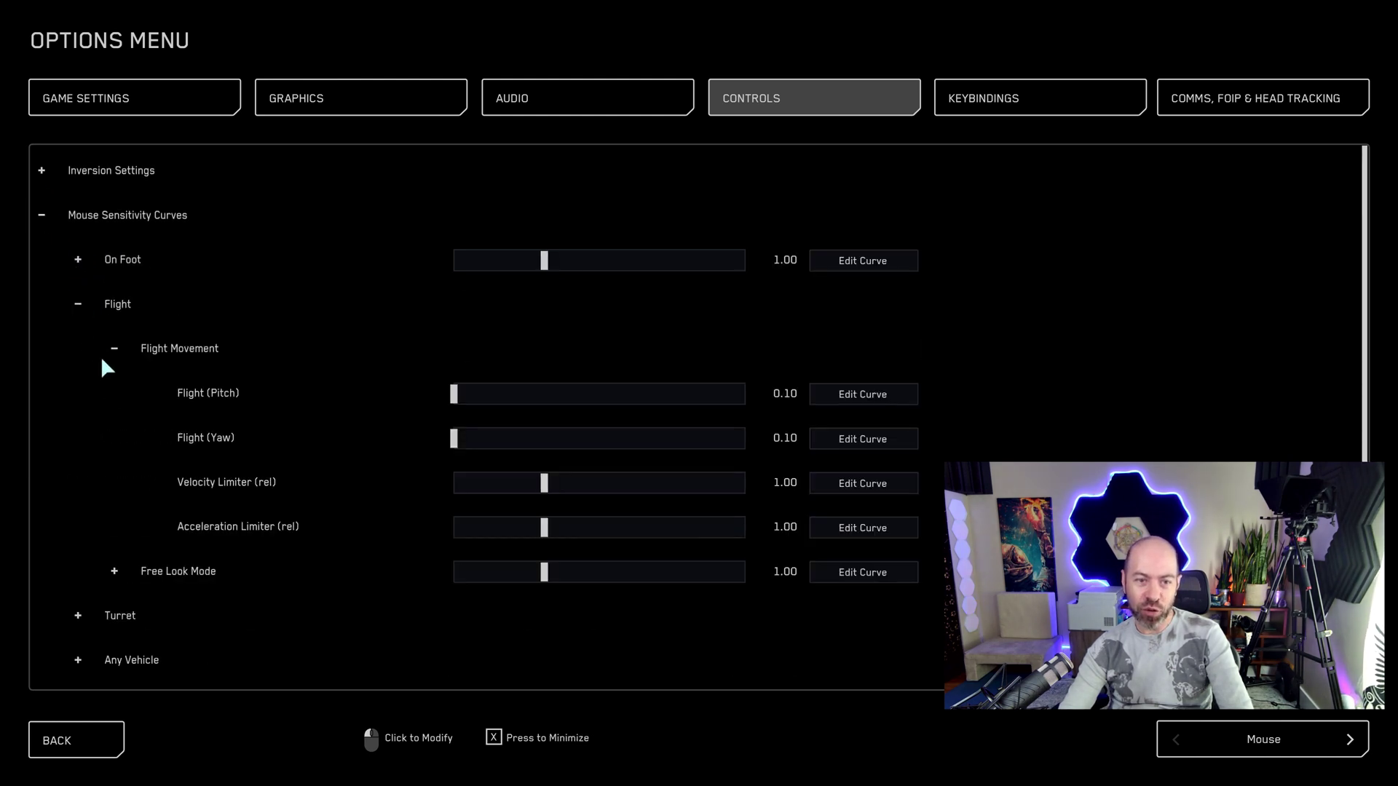
left_click(113, 348)
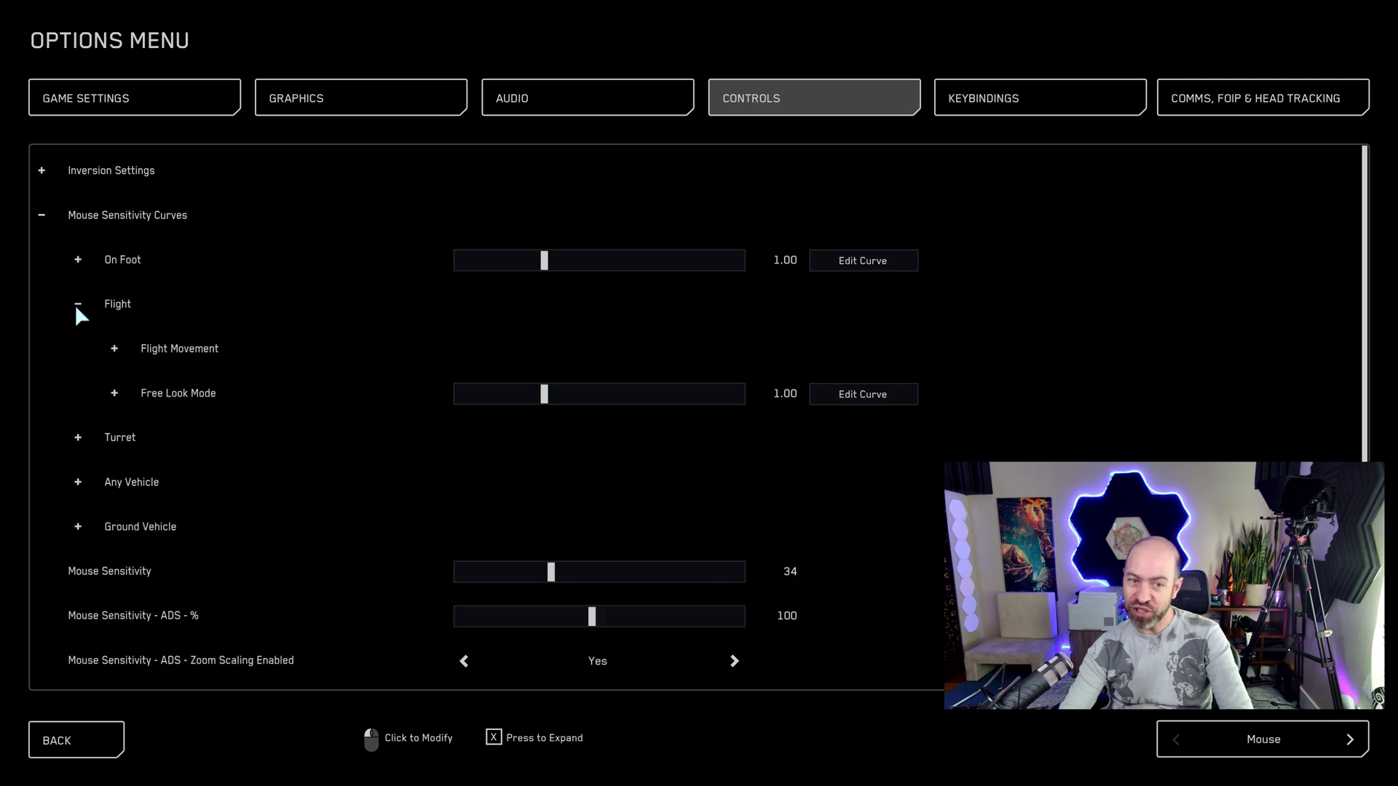
left_click(39, 190)
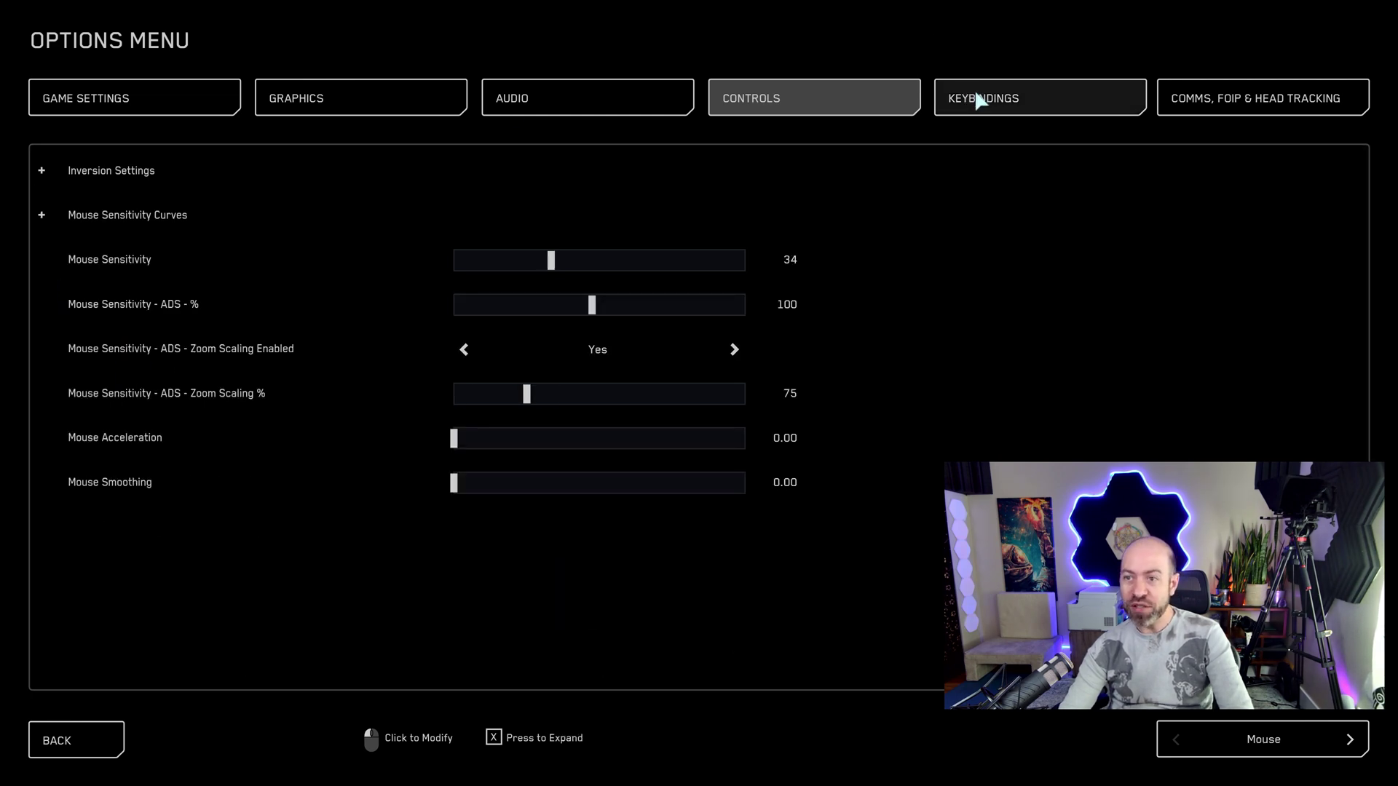
- Open the keybindings and inspect the keyboard and mouse layout for flight up close
left_click(999, 84)
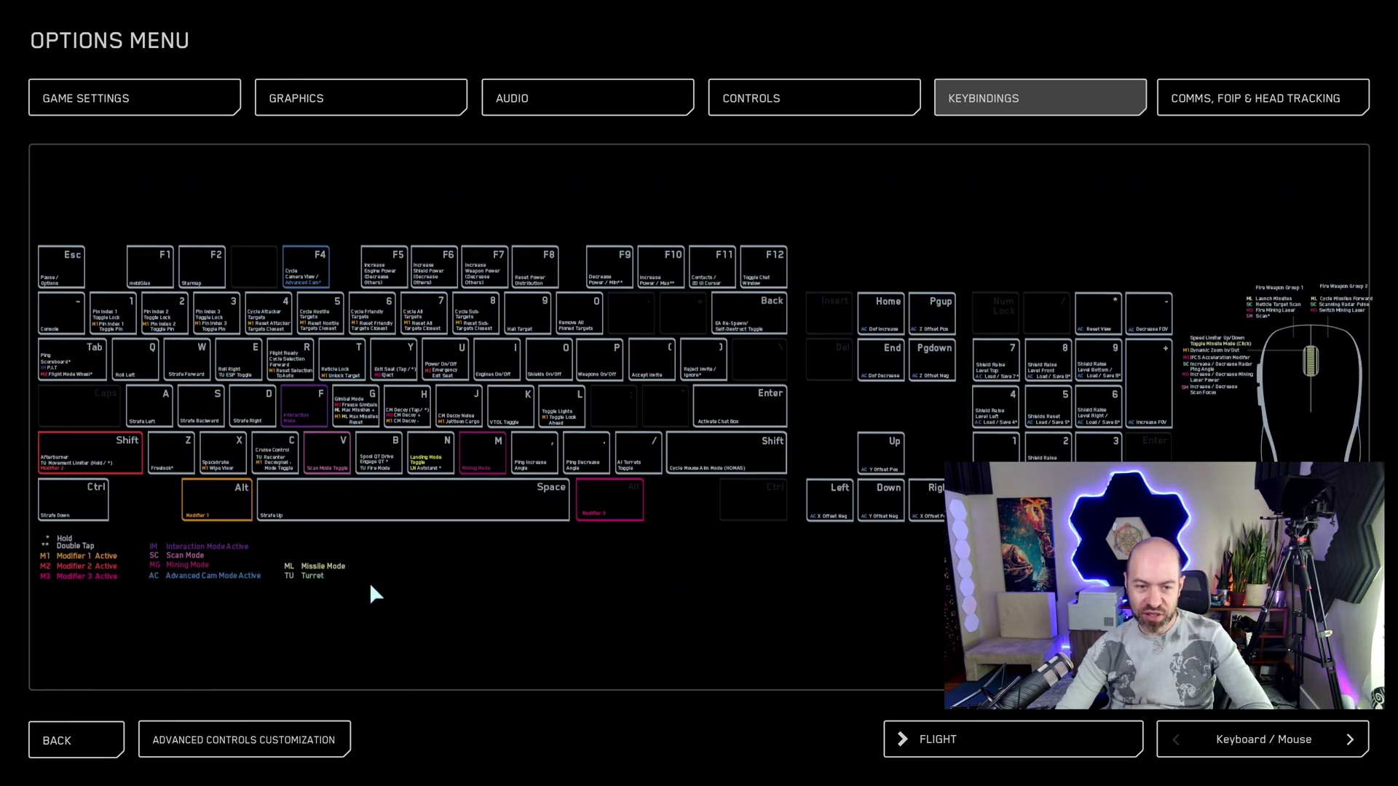
scroll(94, 382, "up", 2)
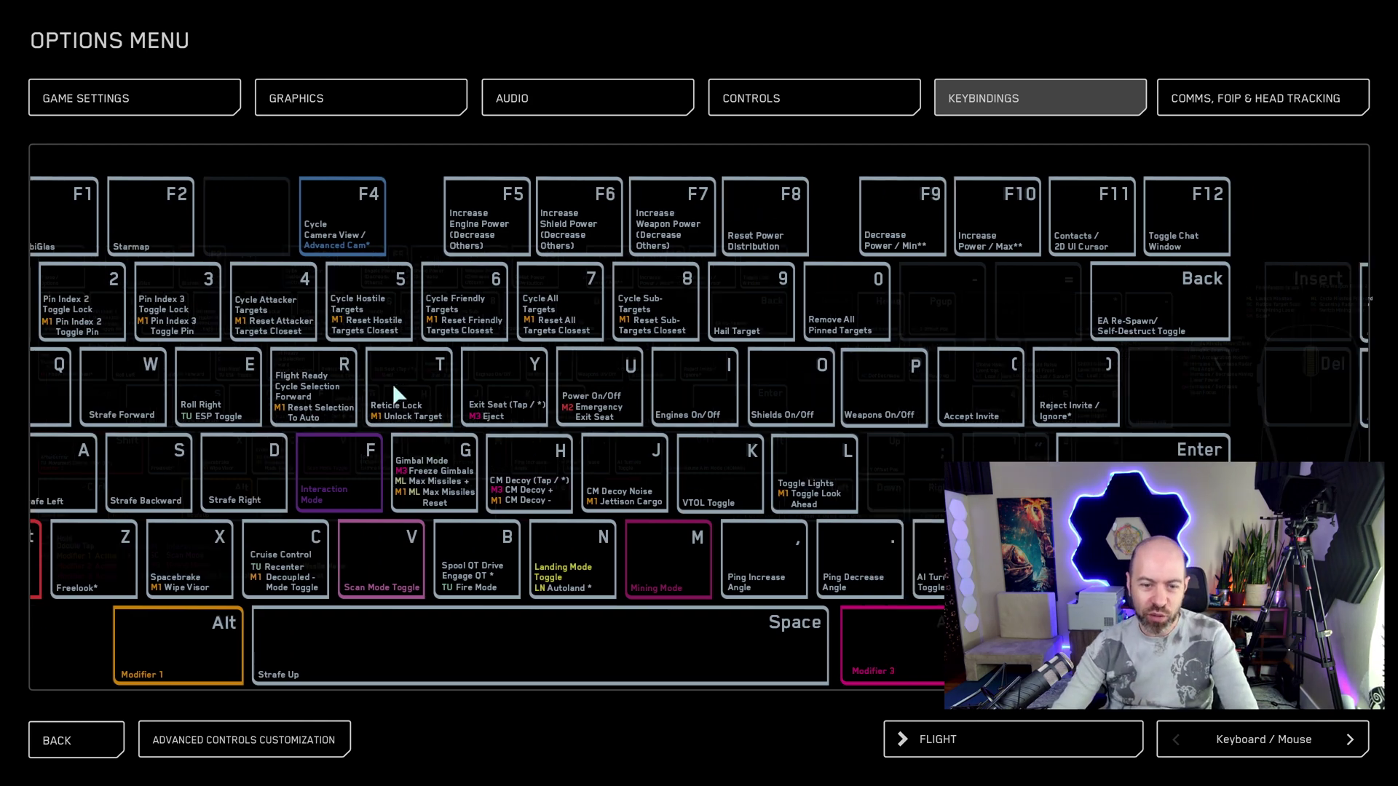
scroll(330, 219, "down", 3)
scroll(22, 320, "up", 3)
- Open Advanced Controls Customization and look through the Flight - Movement bindings down to Request Landing
left_click(204, 729)
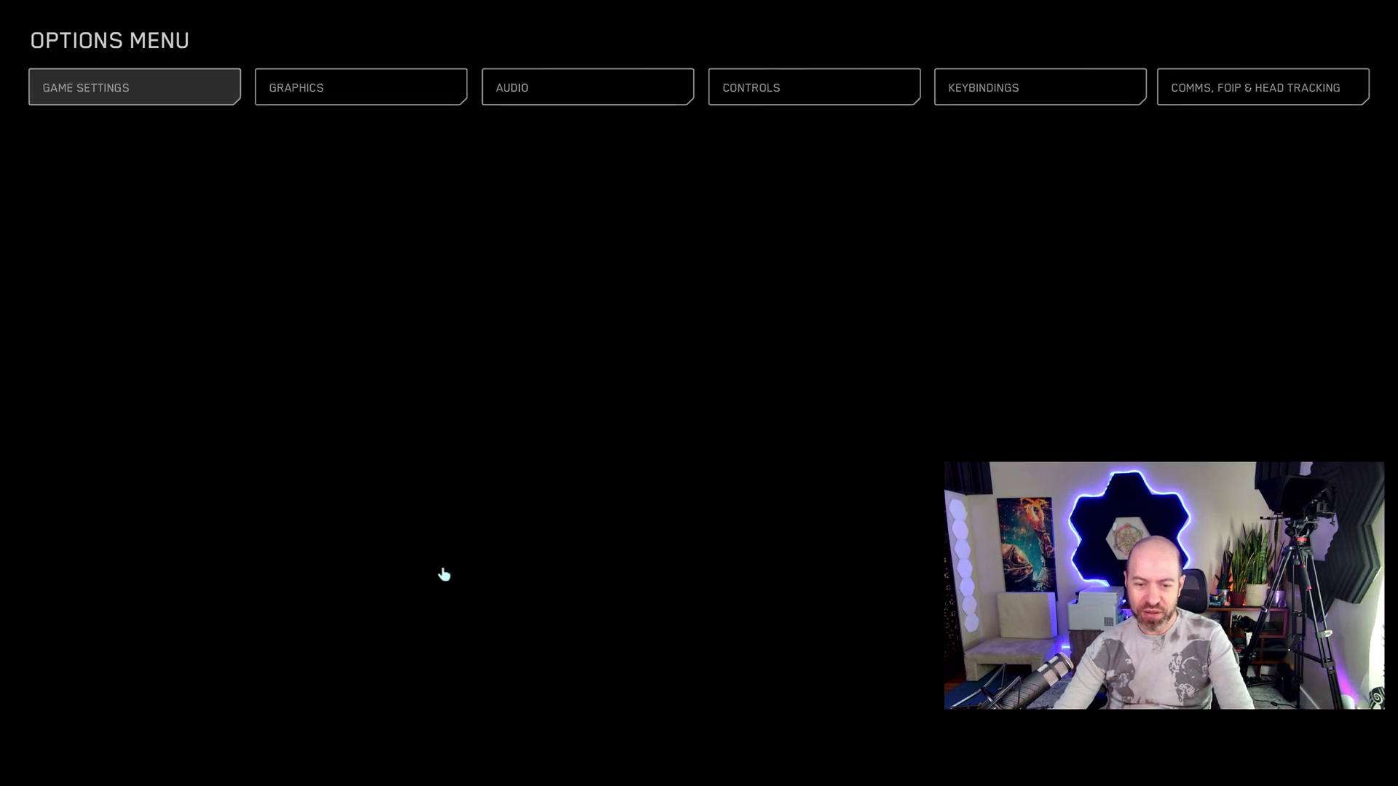
left_click(978, 89)
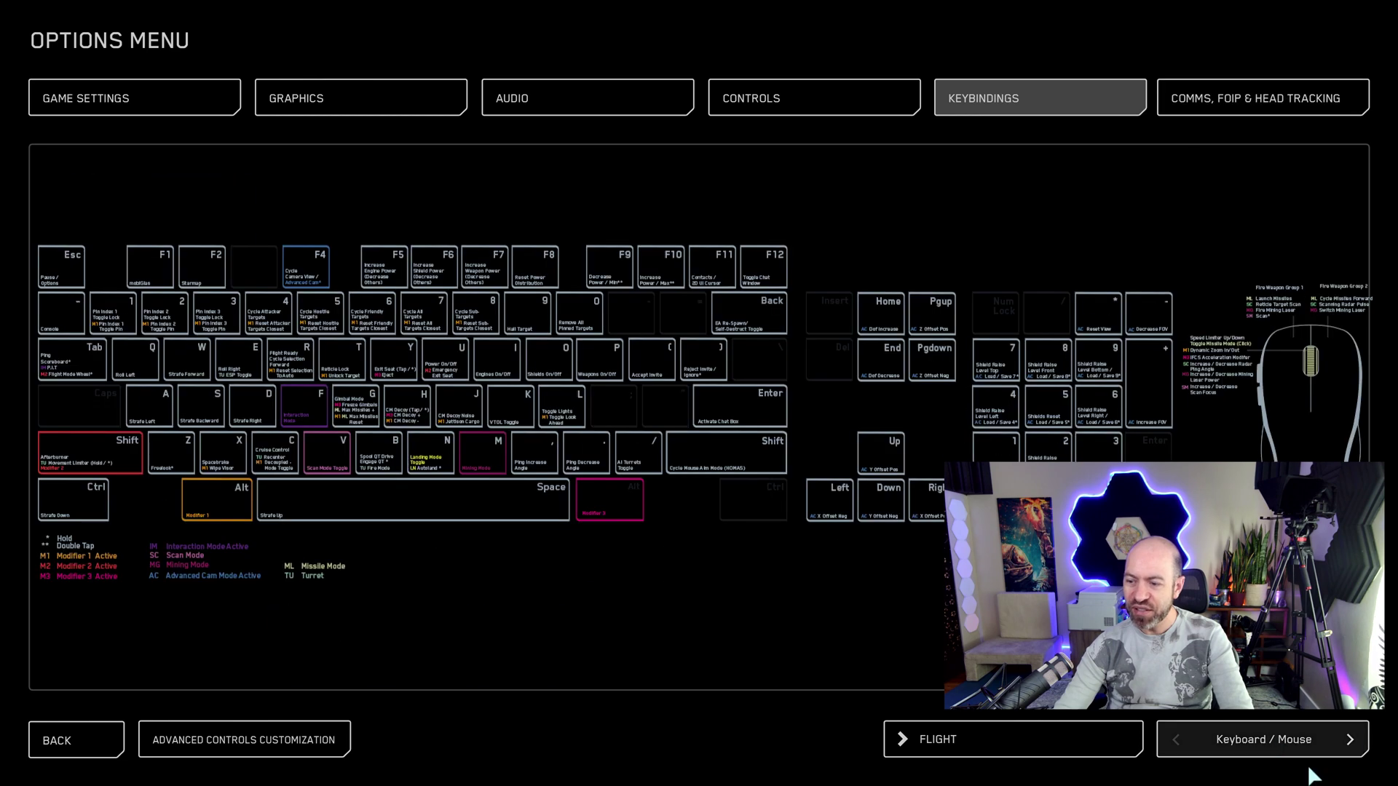
left_click(249, 750)
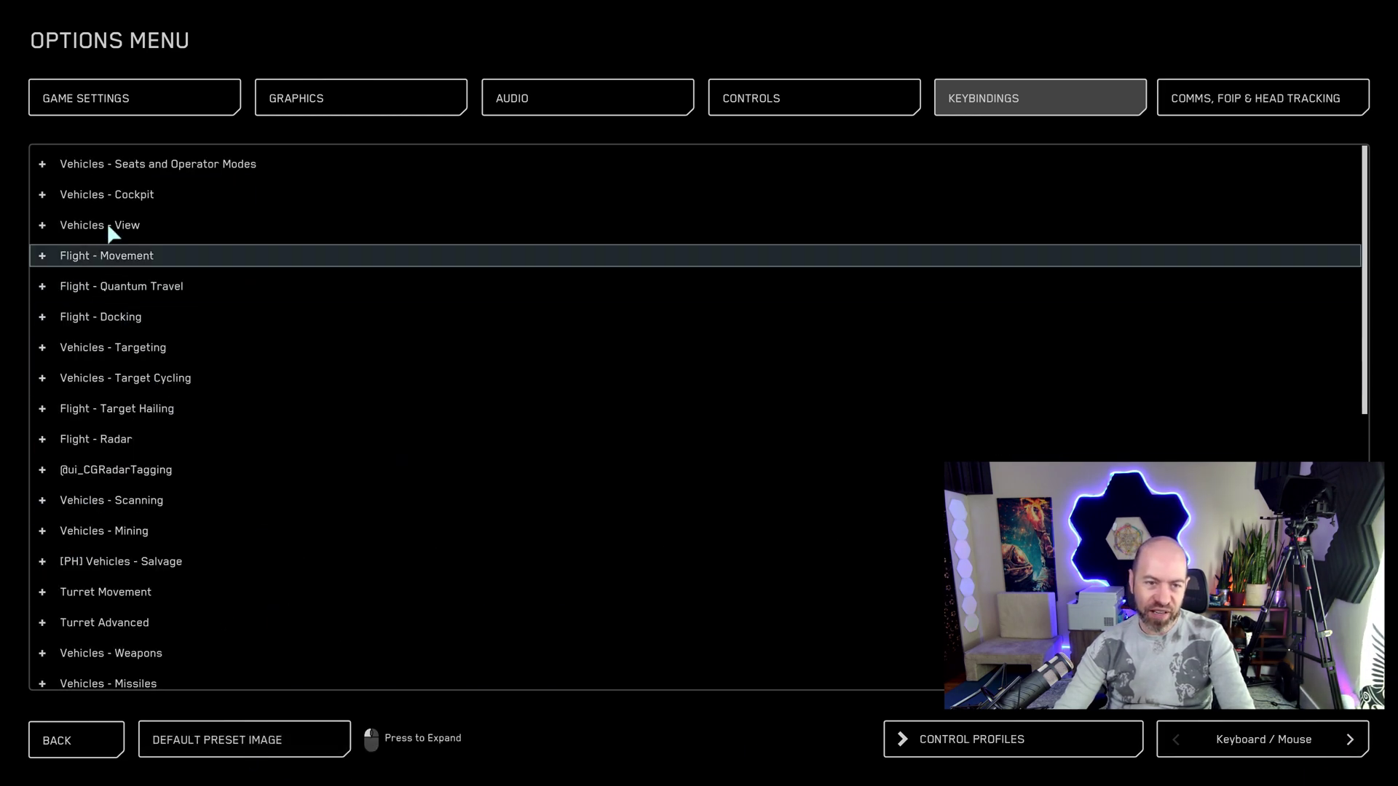
left_click(43, 256)
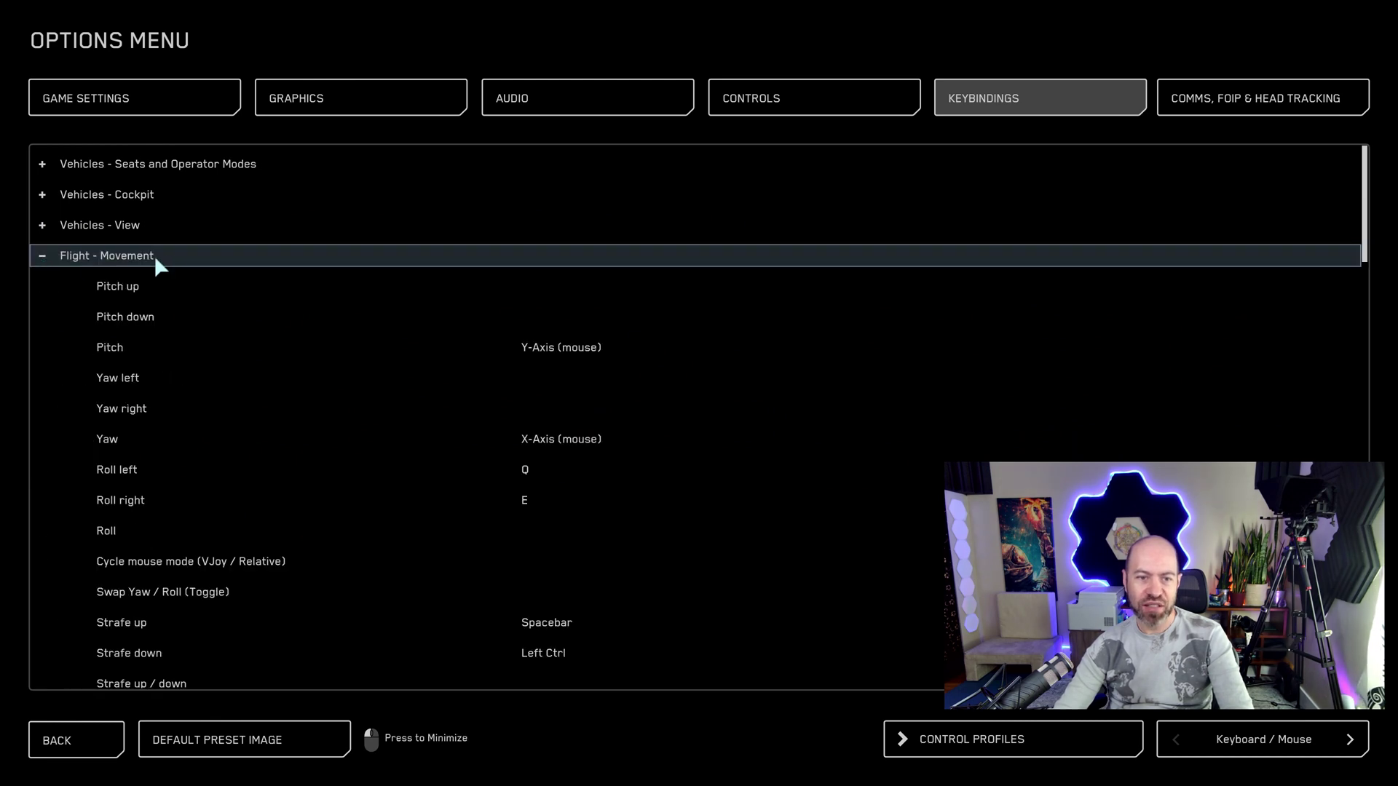
scroll(521, 415, "down", 5)
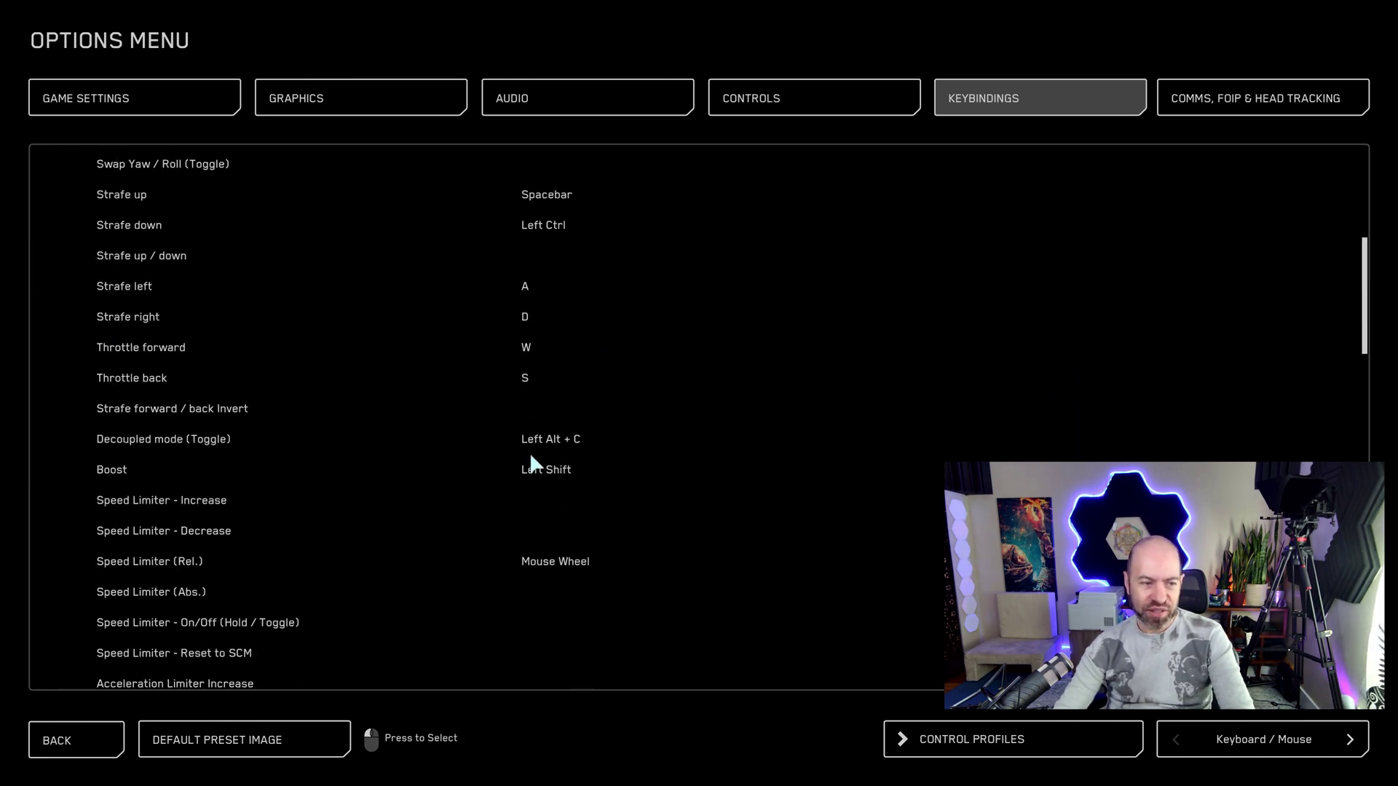
scroll(256, 544, "down", 3)
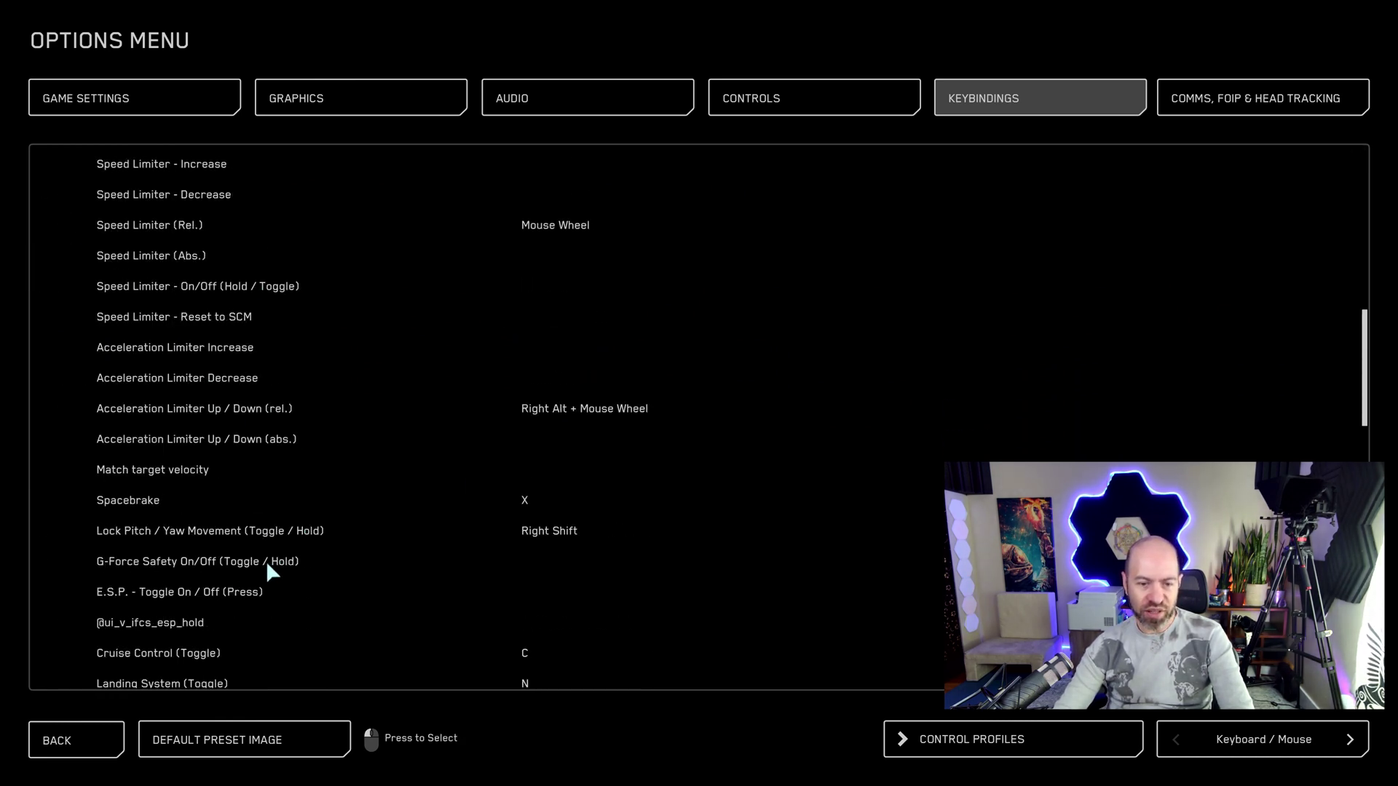
scroll(258, 568, "down", 4)
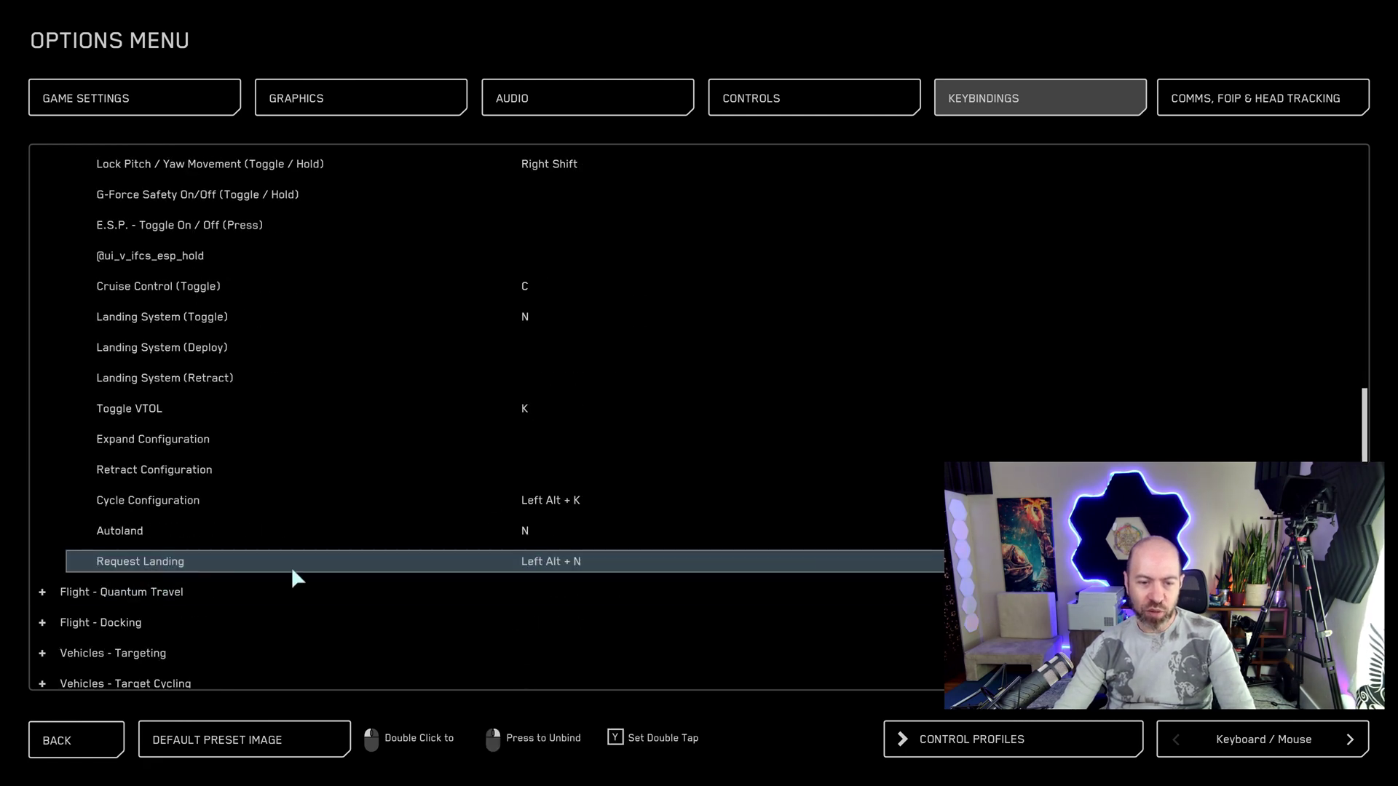
- Try to bind Request Landing to Tab, rejecting the conflicting assignment
double_click(559, 566)
key("Tab")
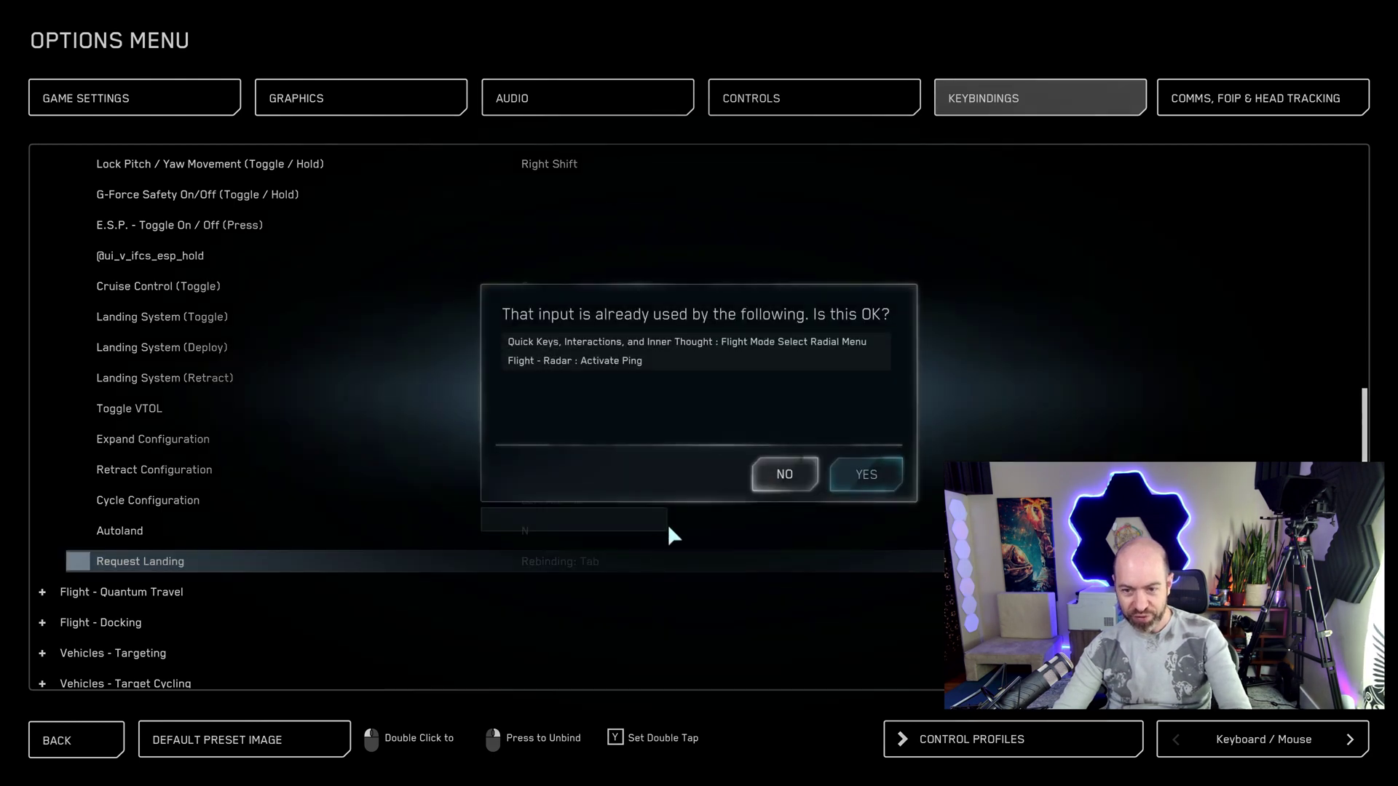
left_click(774, 480)
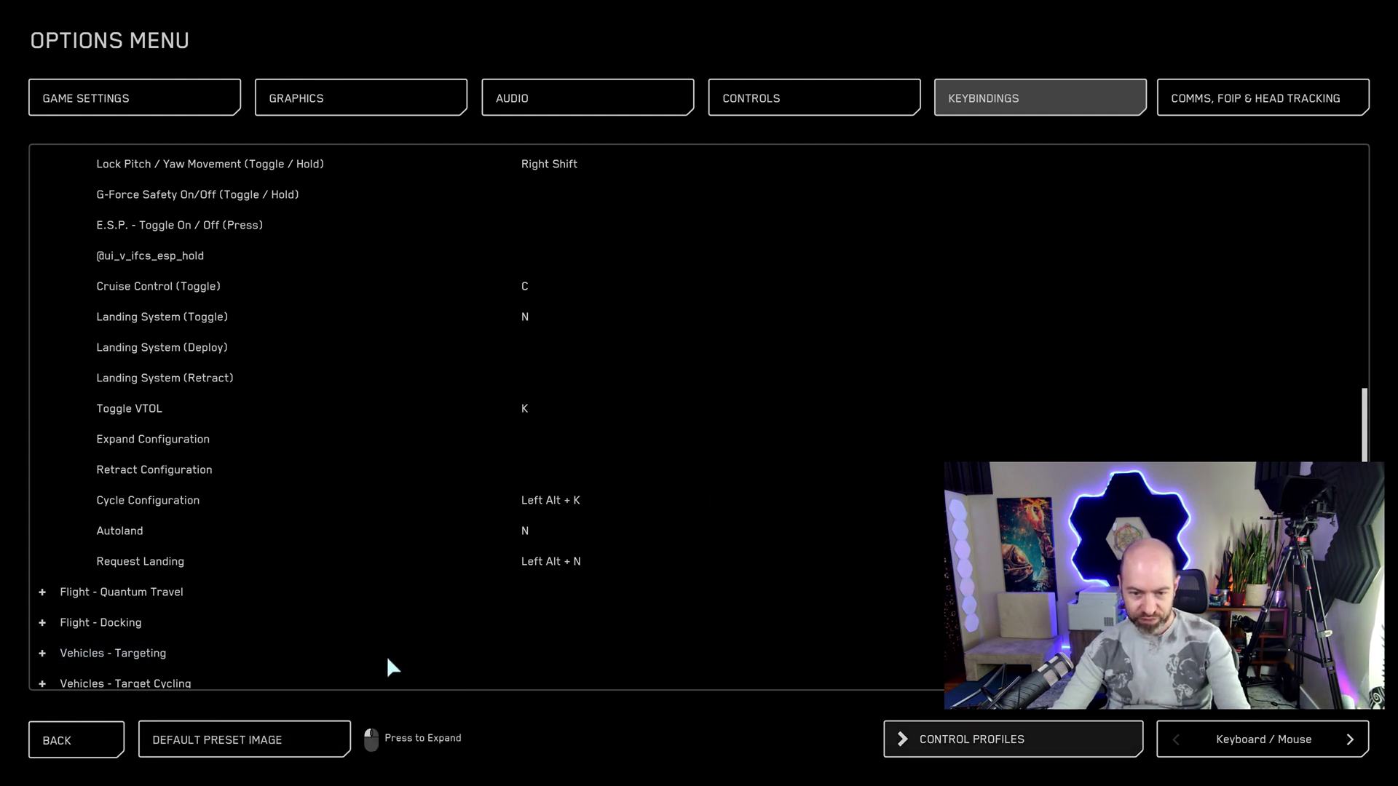
- Bind Request Landing to Left Ctrl + Tab, accepting the conflicting assignments
double_click(536, 562)
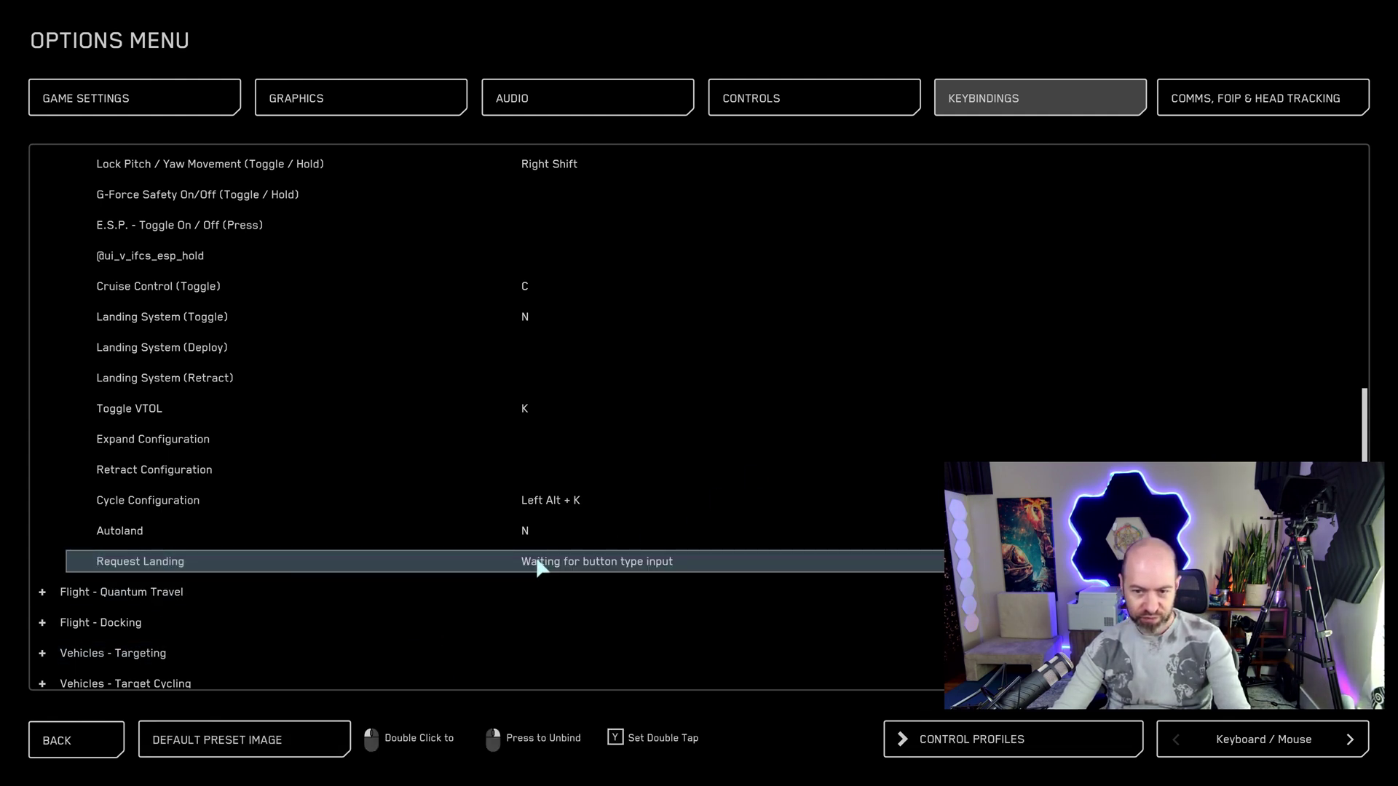
key("ctrl+Tab")
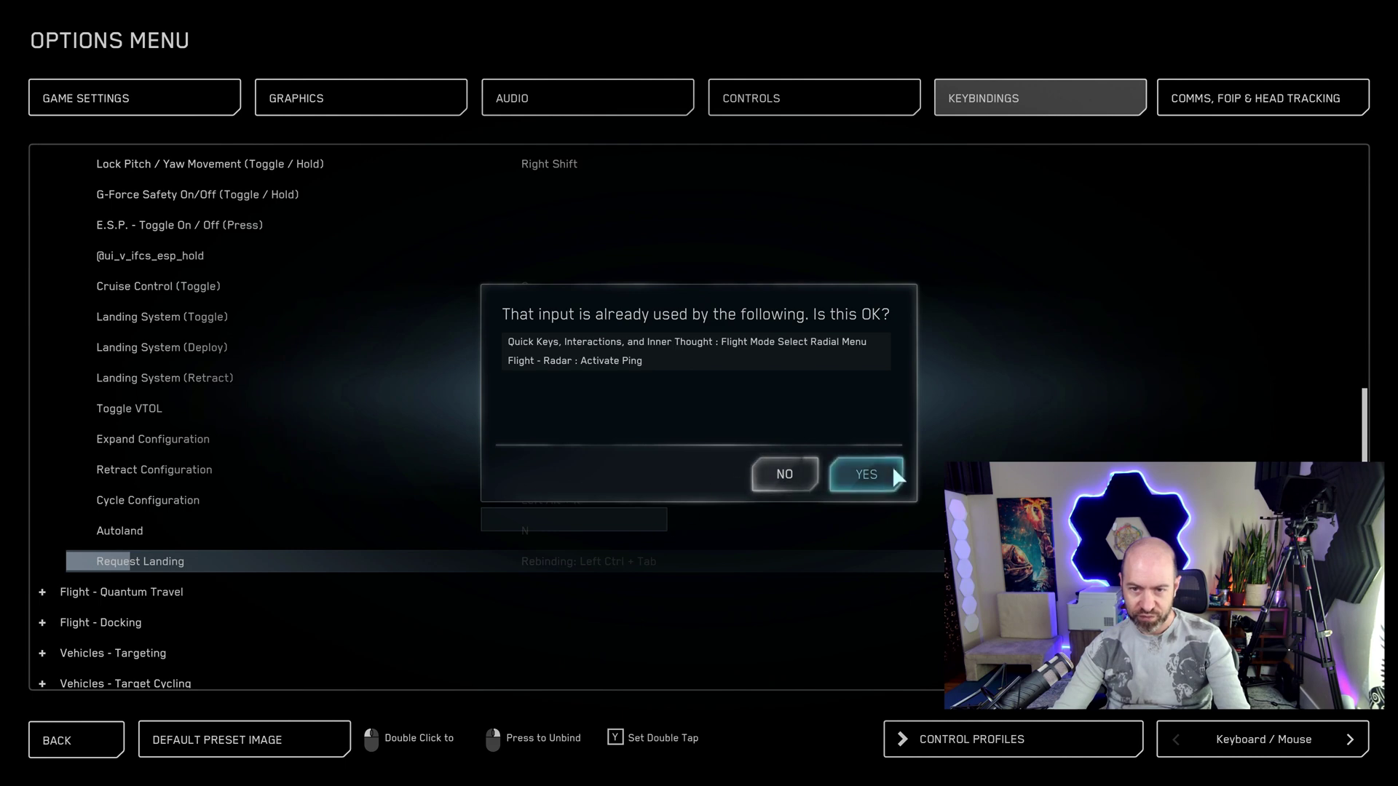
left_click(889, 468)
double_click(608, 561)
key("ctrl+Tab")
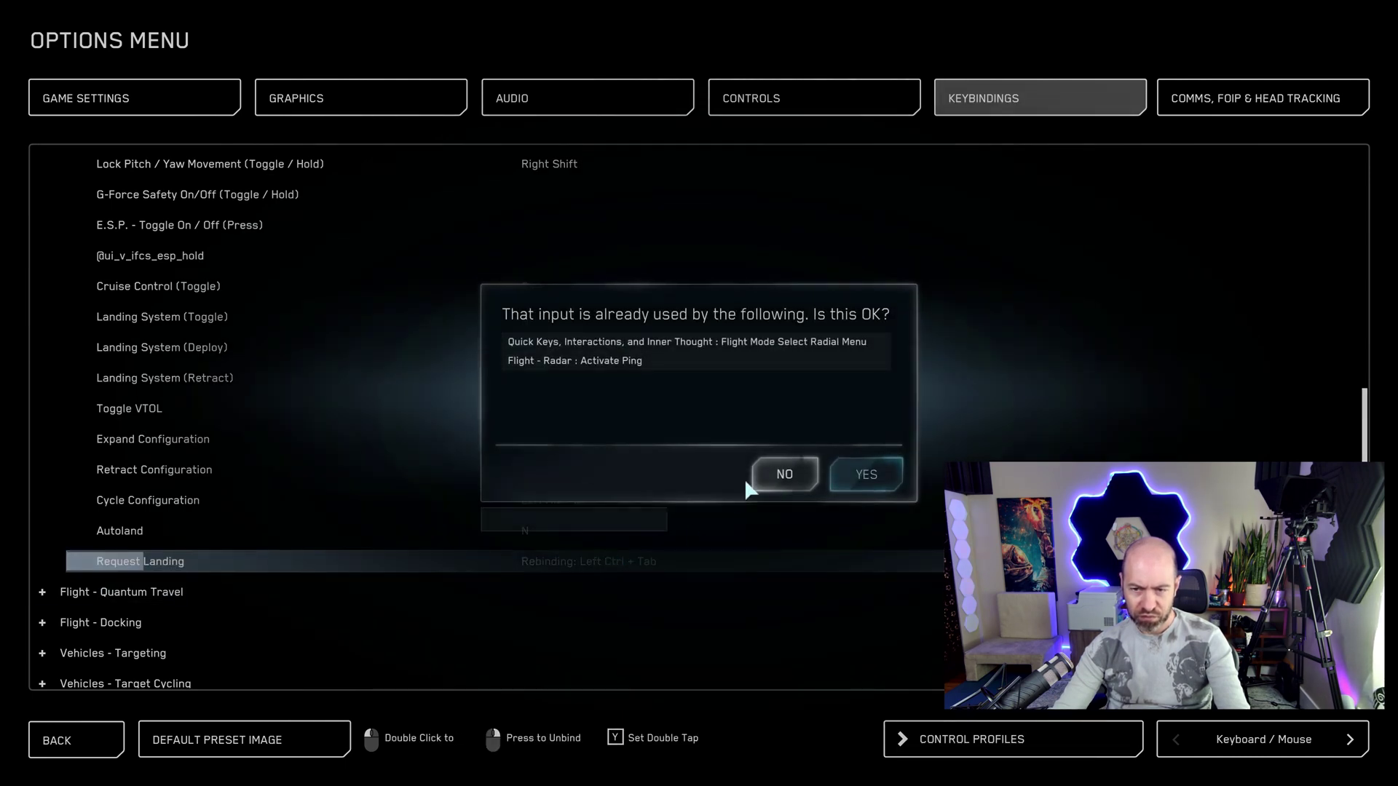
left_click(876, 472)
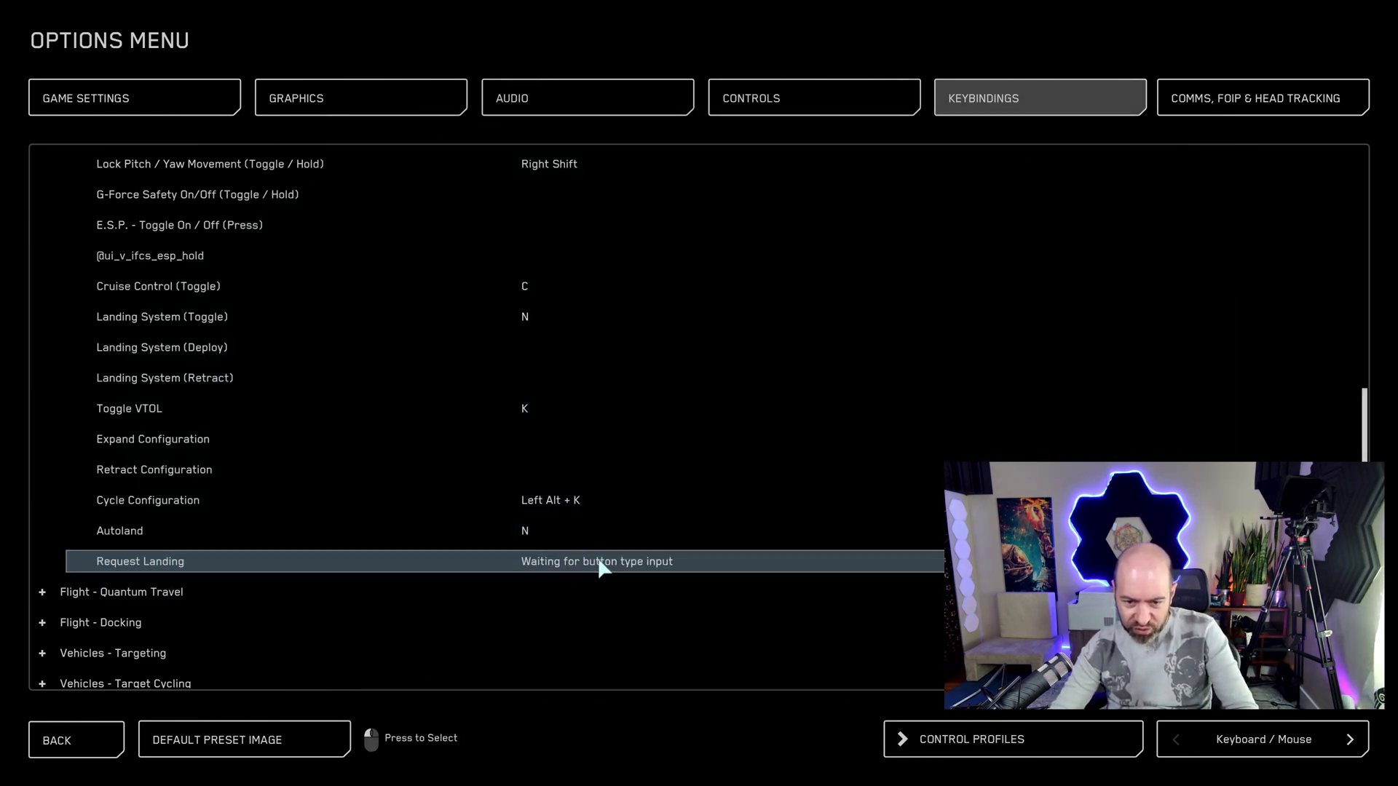
double_click(599, 560)
key("ctrl+Tab")
left_click(861, 469)
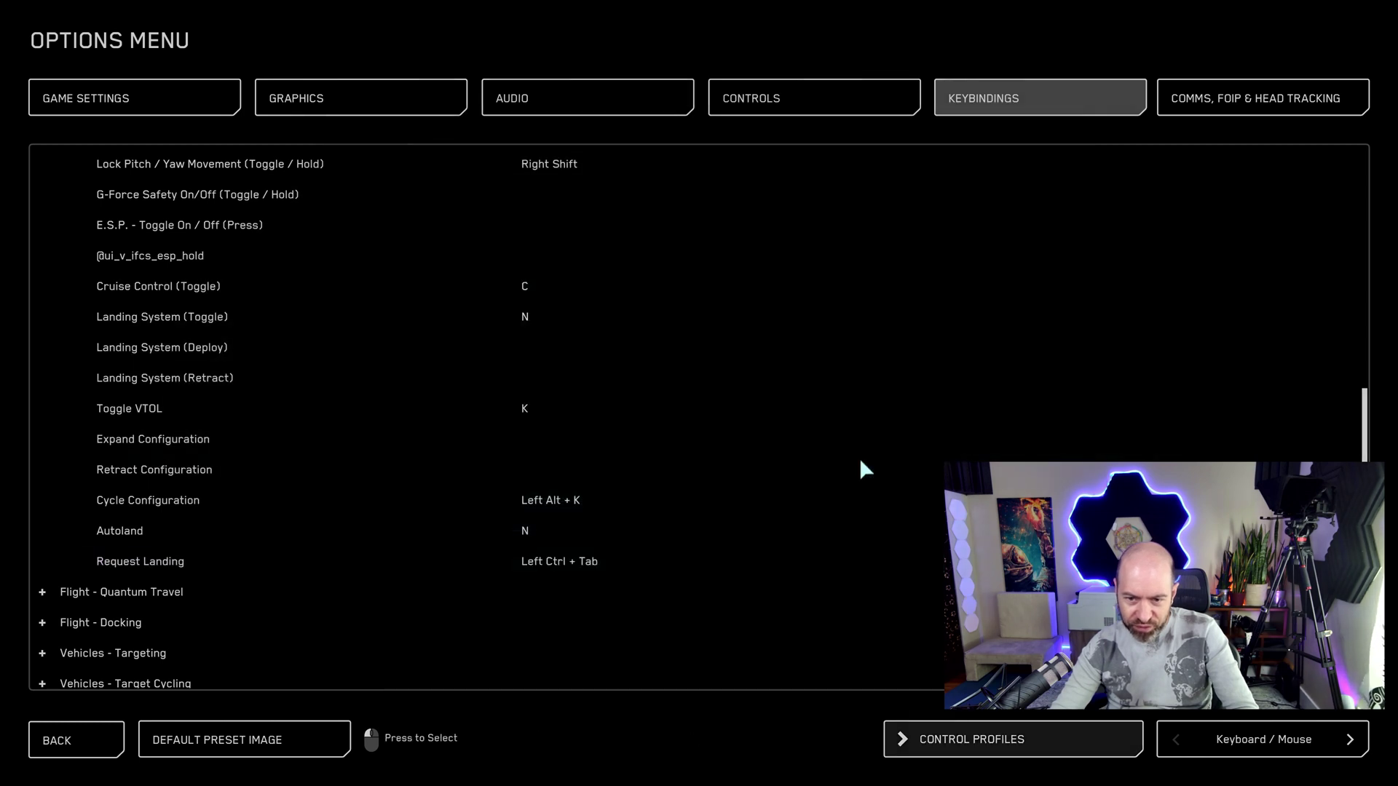
double_click(605, 562)
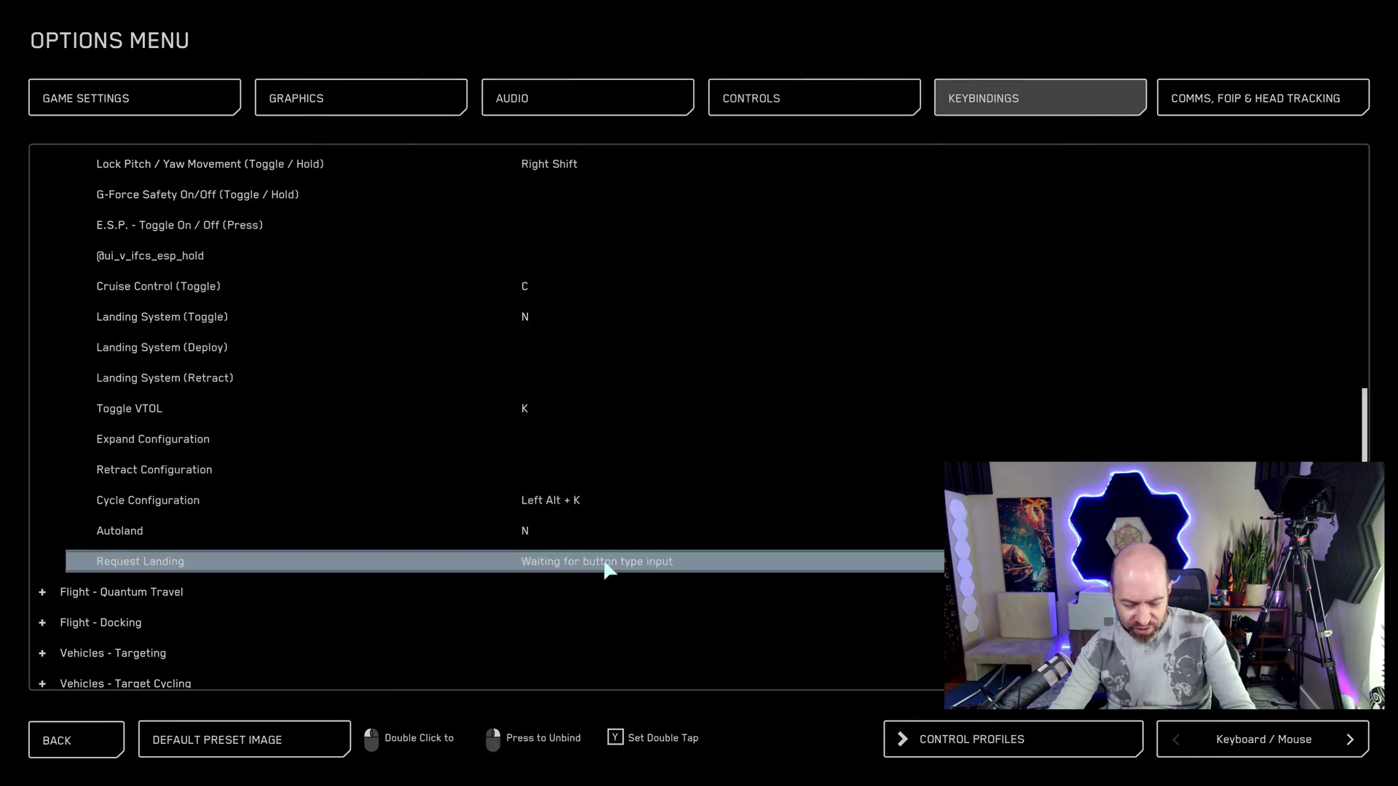
key("ctrl")
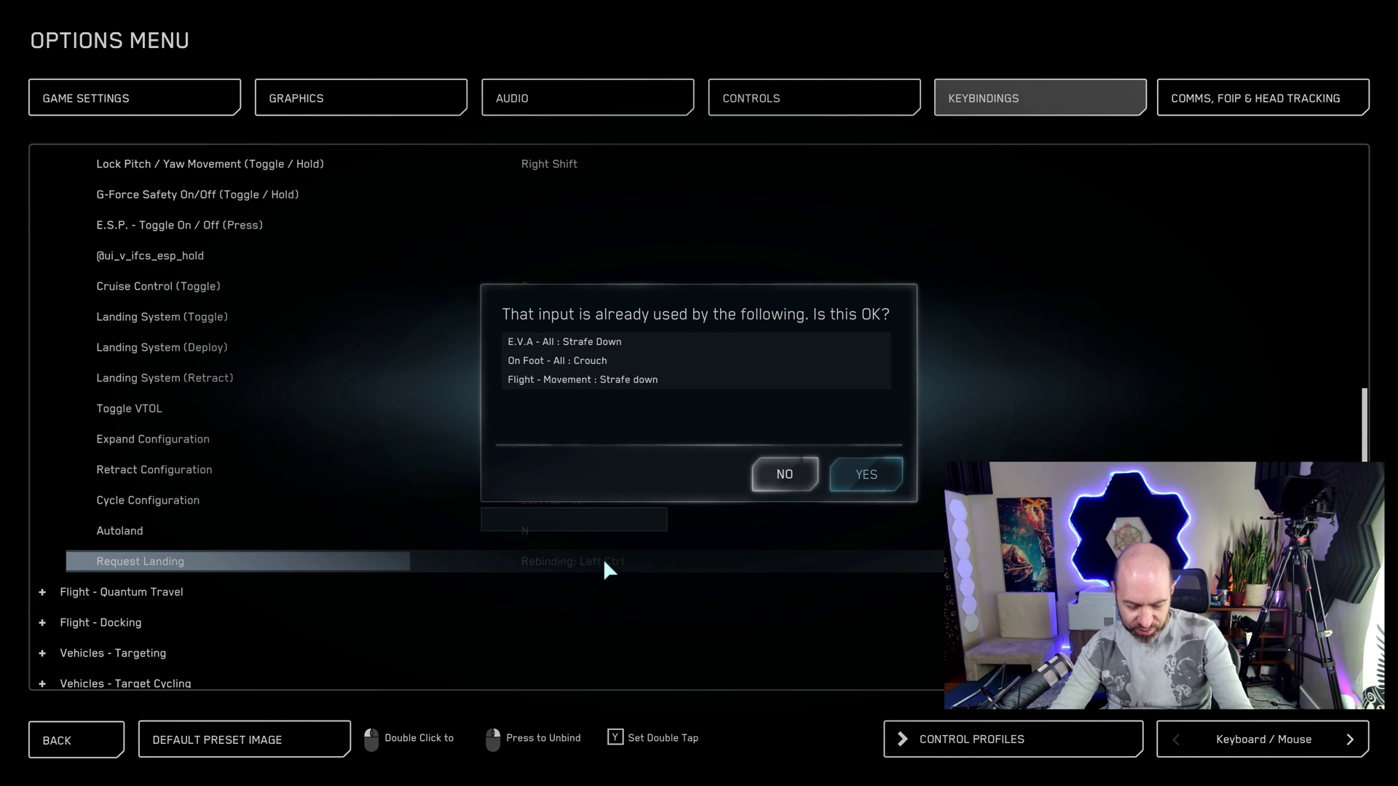
key("Escape")
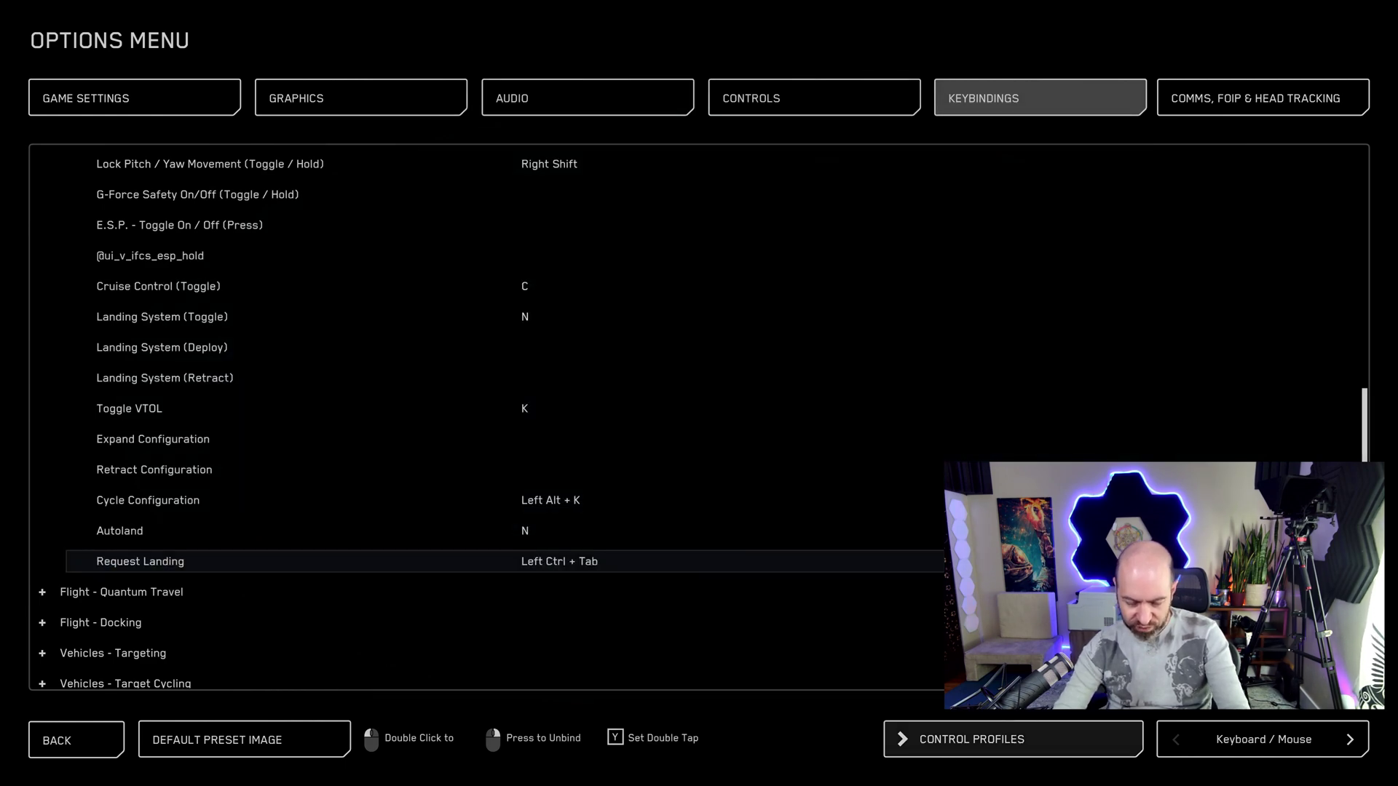
- Bind Request Landing to F3, check the default flight layout image and return to the advanced bindings list
double_click(562, 566)
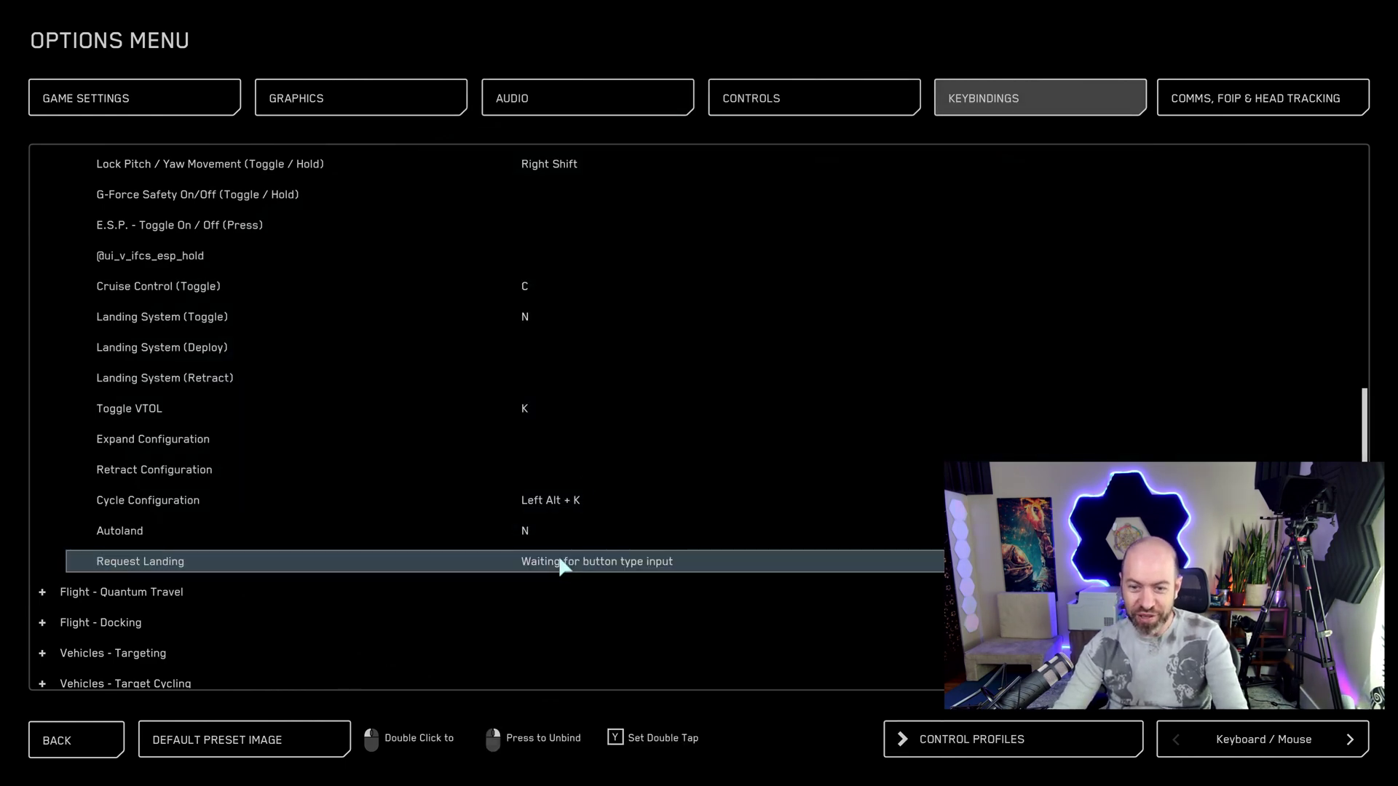
key("F3")
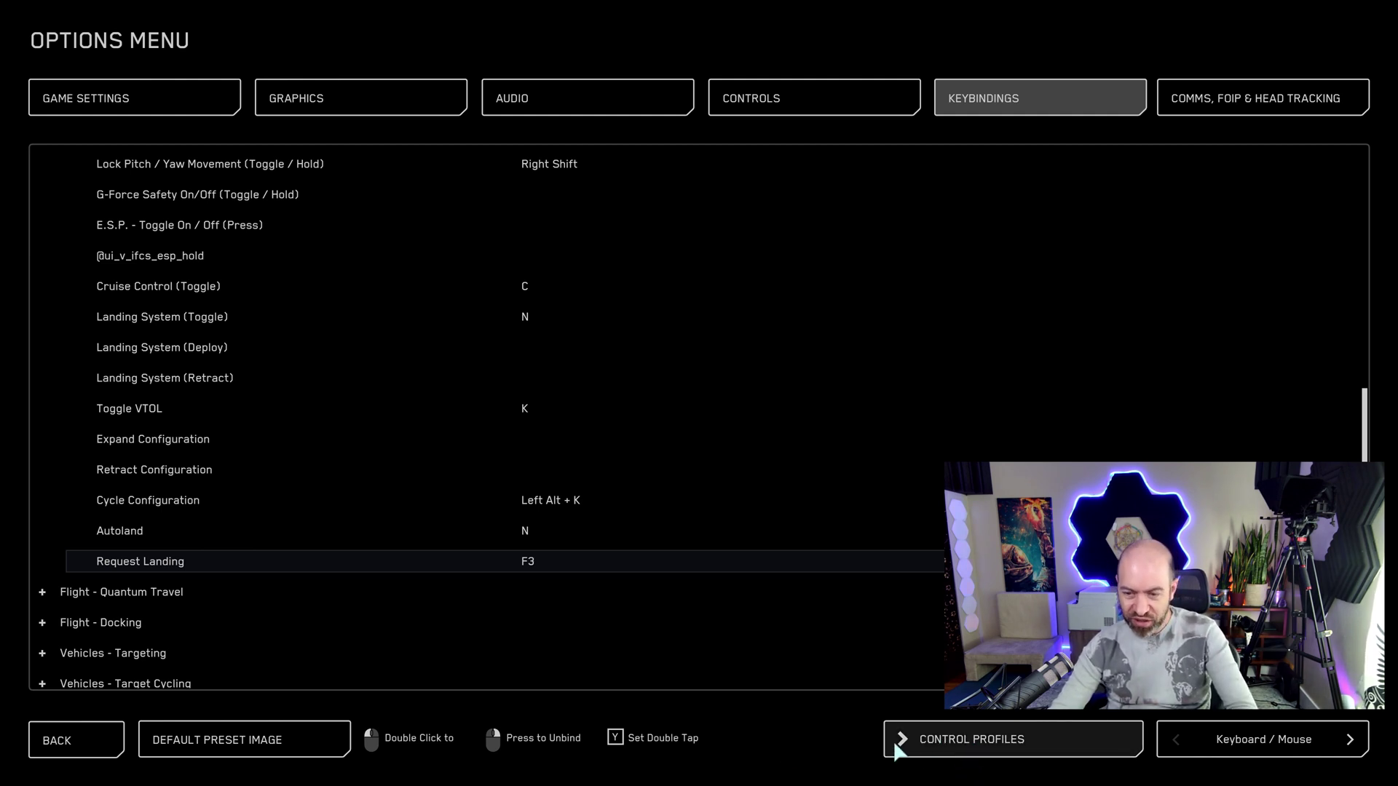
left_click(299, 730)
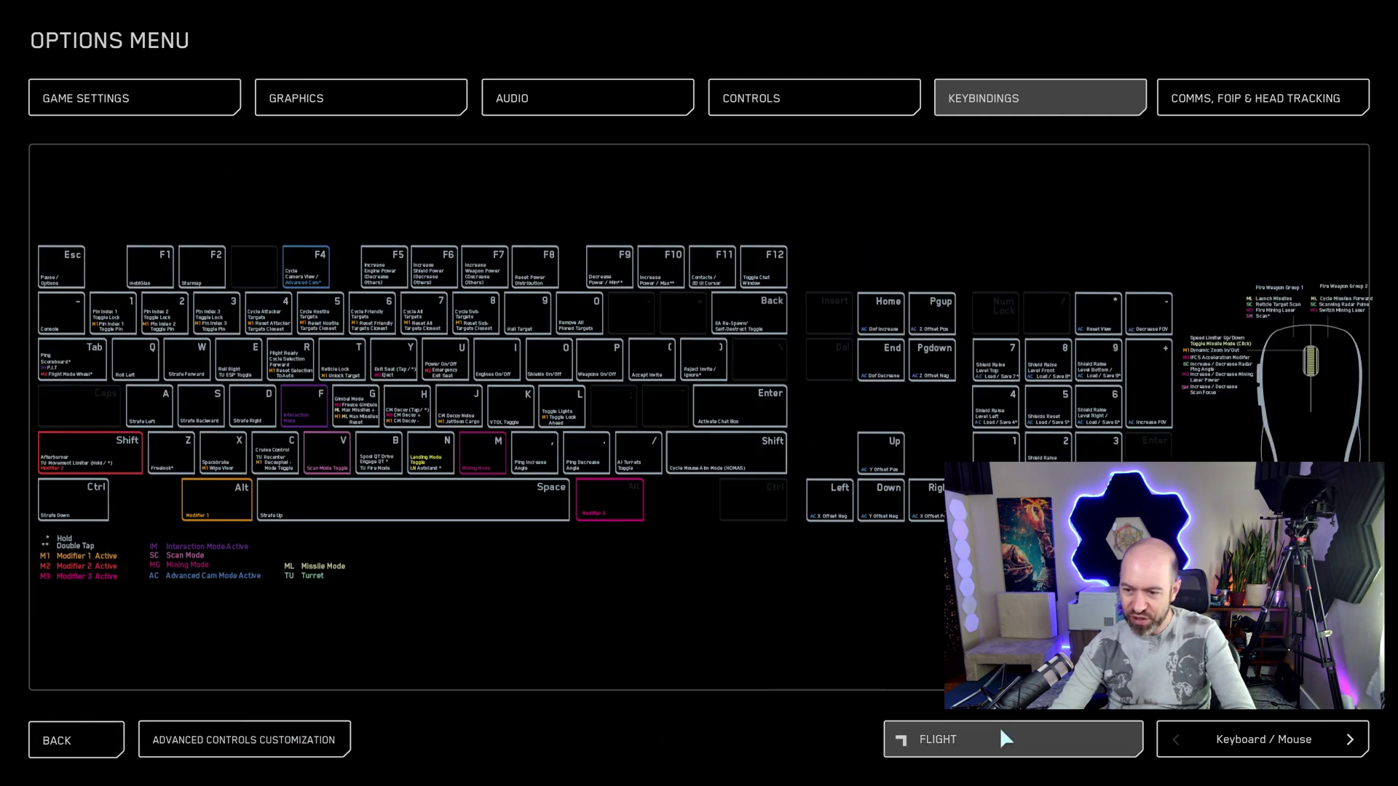
left_click(998, 727)
left_click(288, 743)
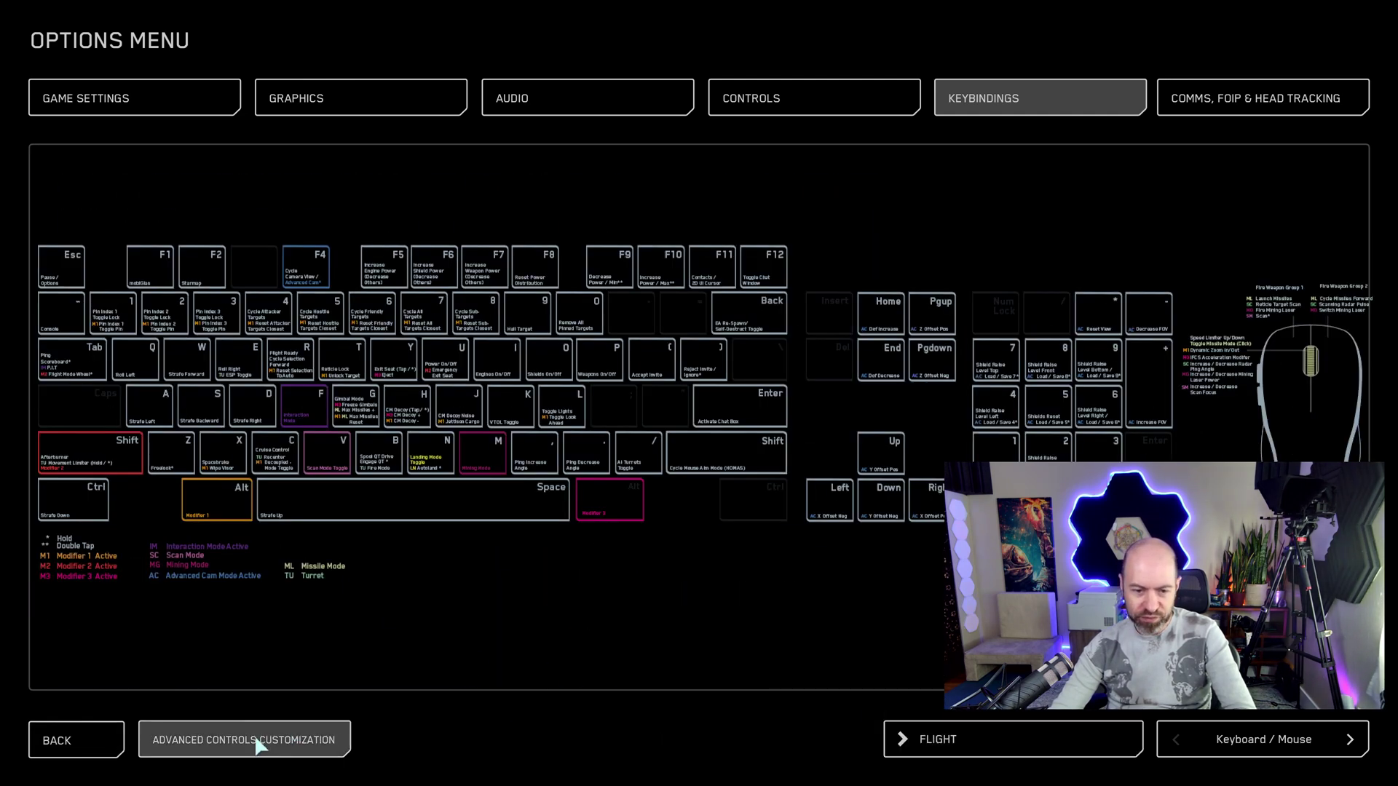
- Import a control profile for the keyboard, loading the Keyboard device profile to 1: Keyboard
left_click(967, 724)
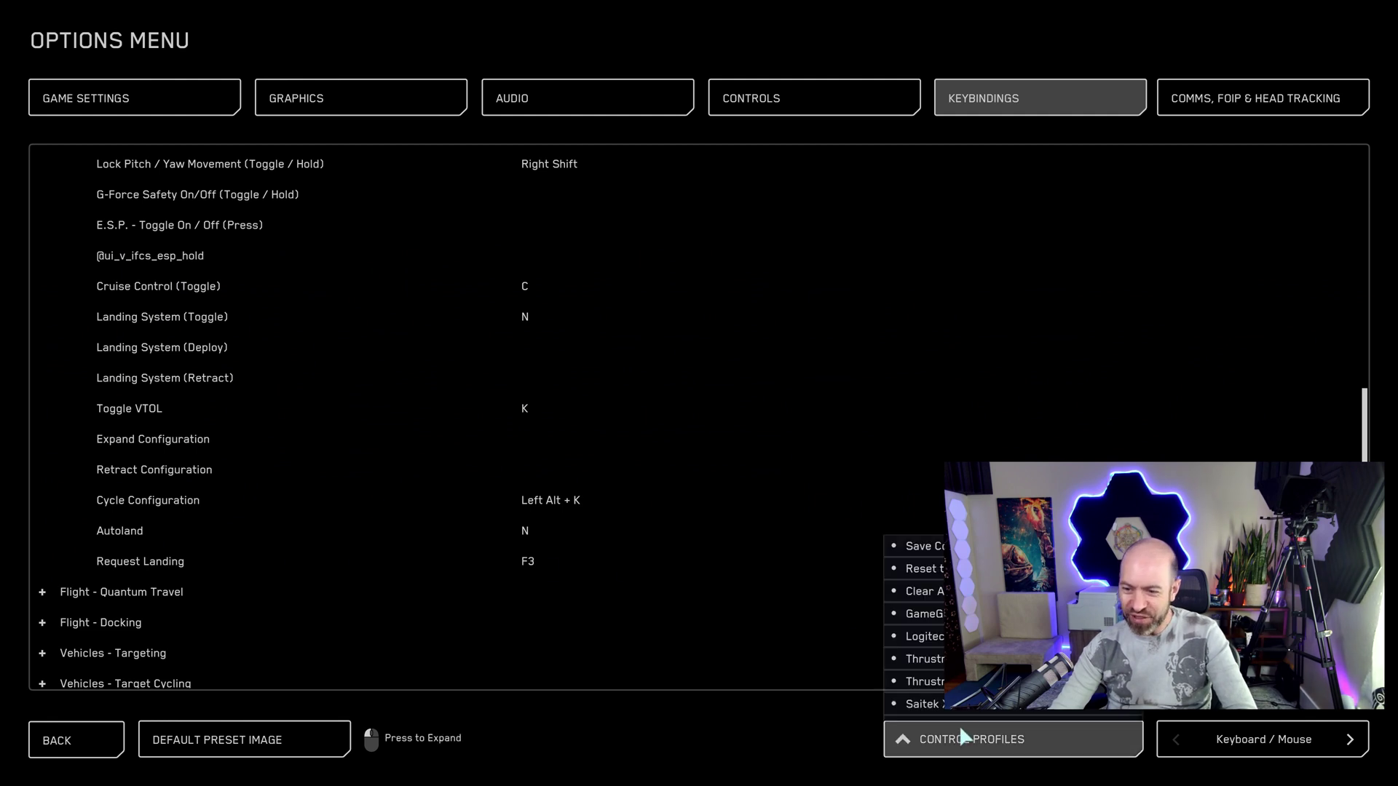
left_click(913, 546)
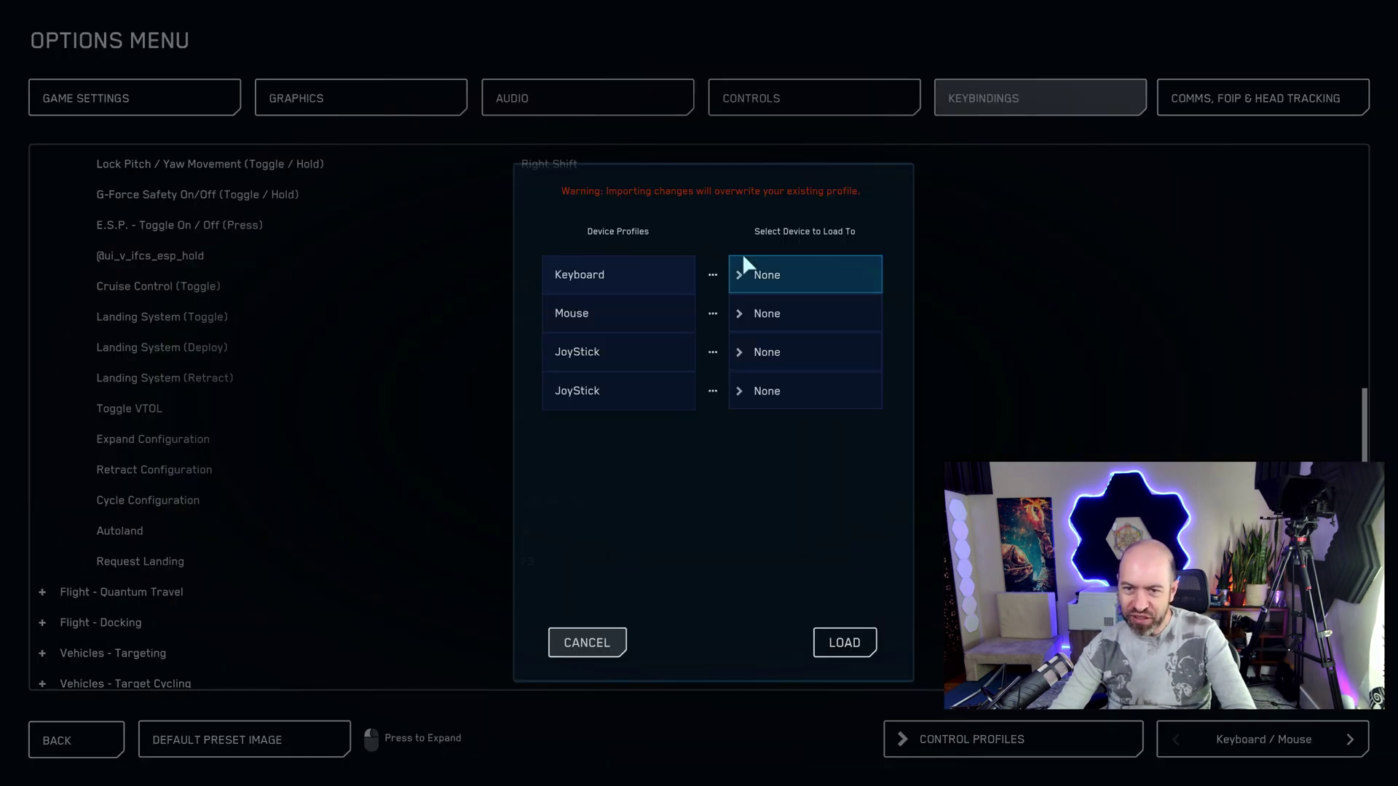
left_click(764, 271)
left_click(902, 310)
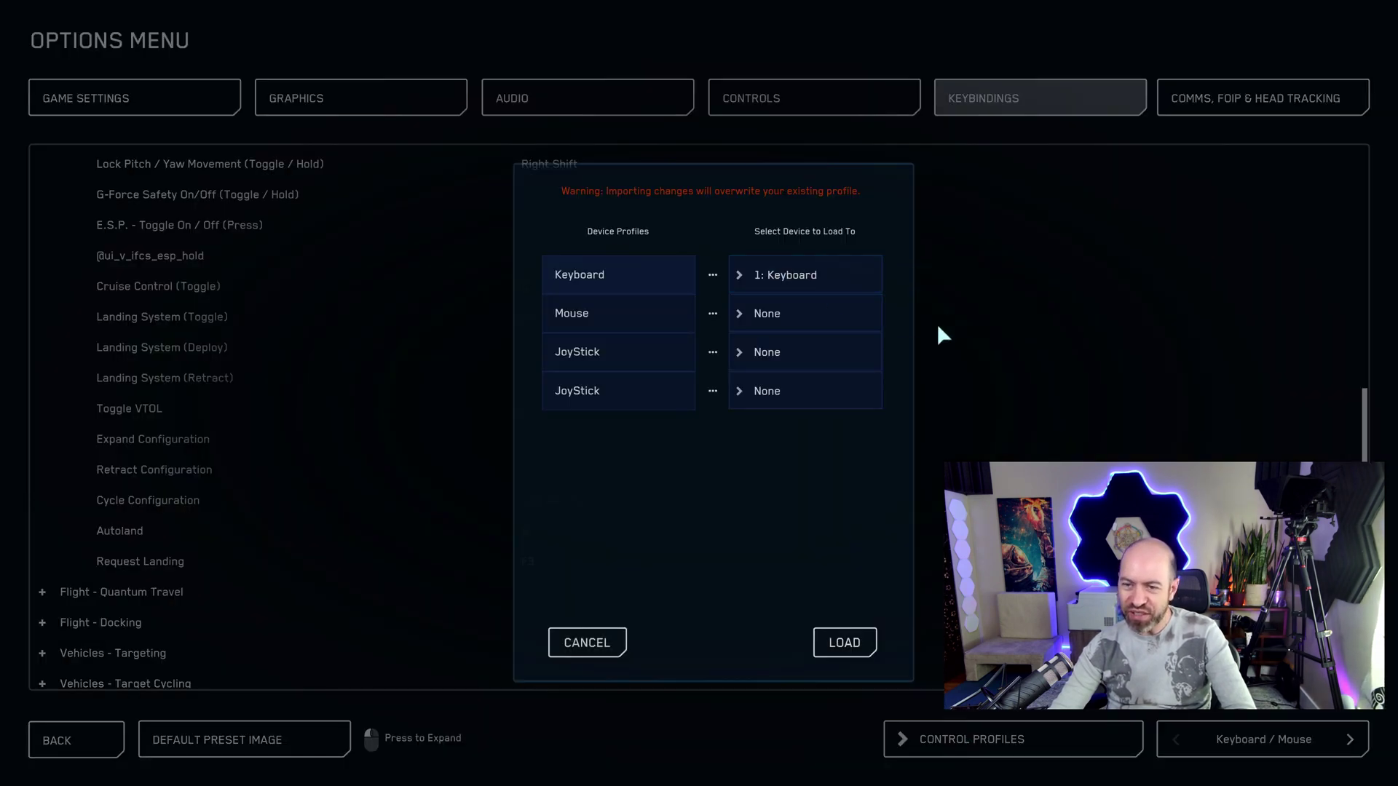
left_click(846, 640)
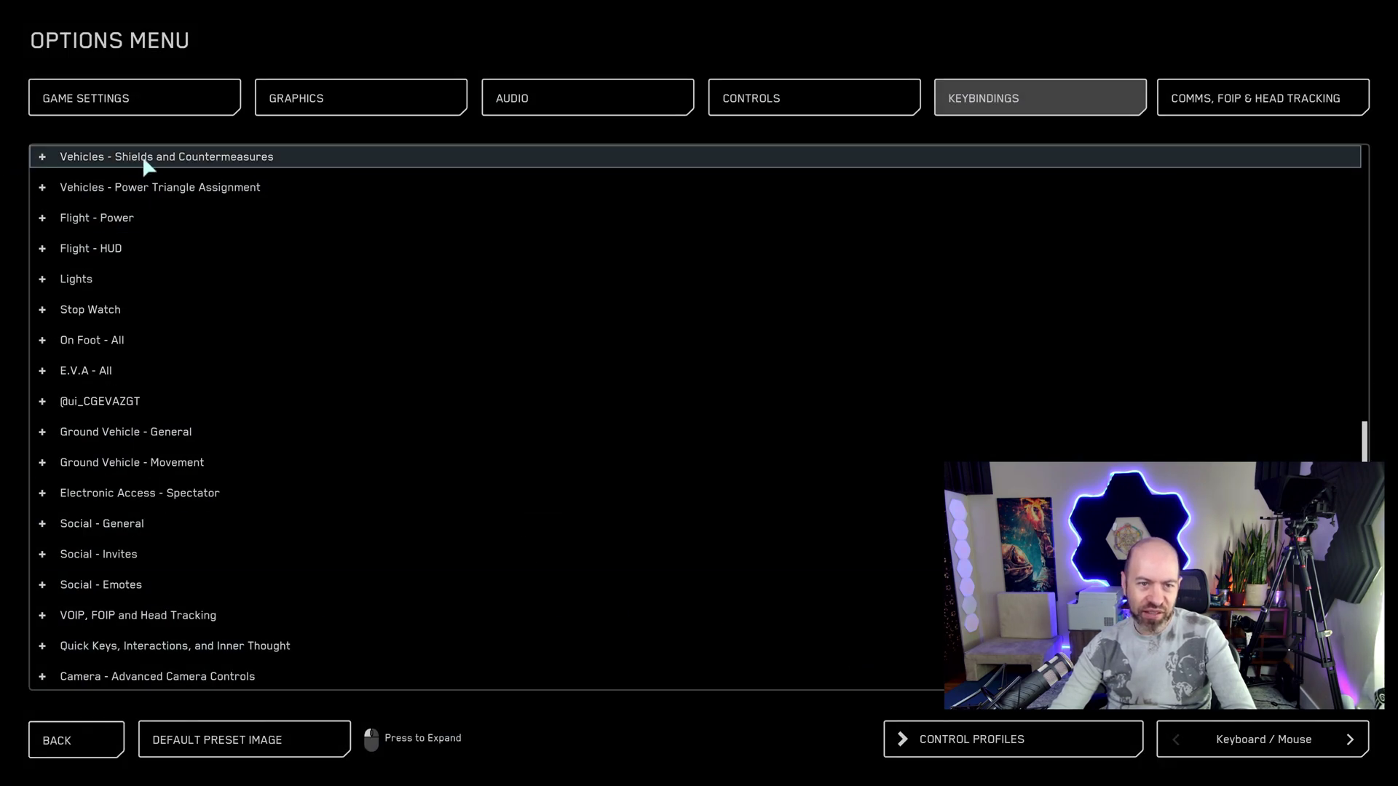
- Bind Request Landing in the Flight - Movement group to F3
scroll(121, 230, "up", 6)
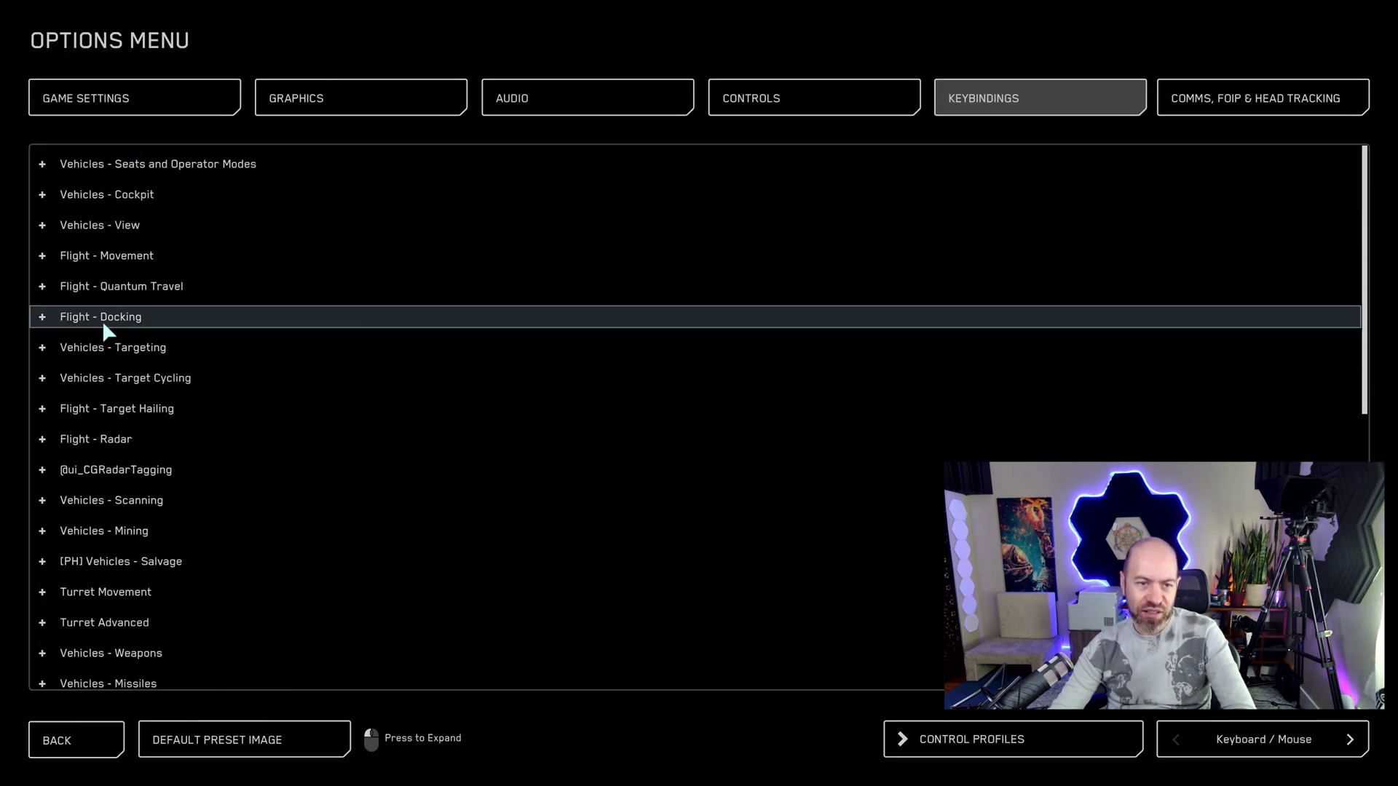
left_click(117, 256)
scroll(399, 444, "down", 1)
scroll(560, 570, "down", 12)
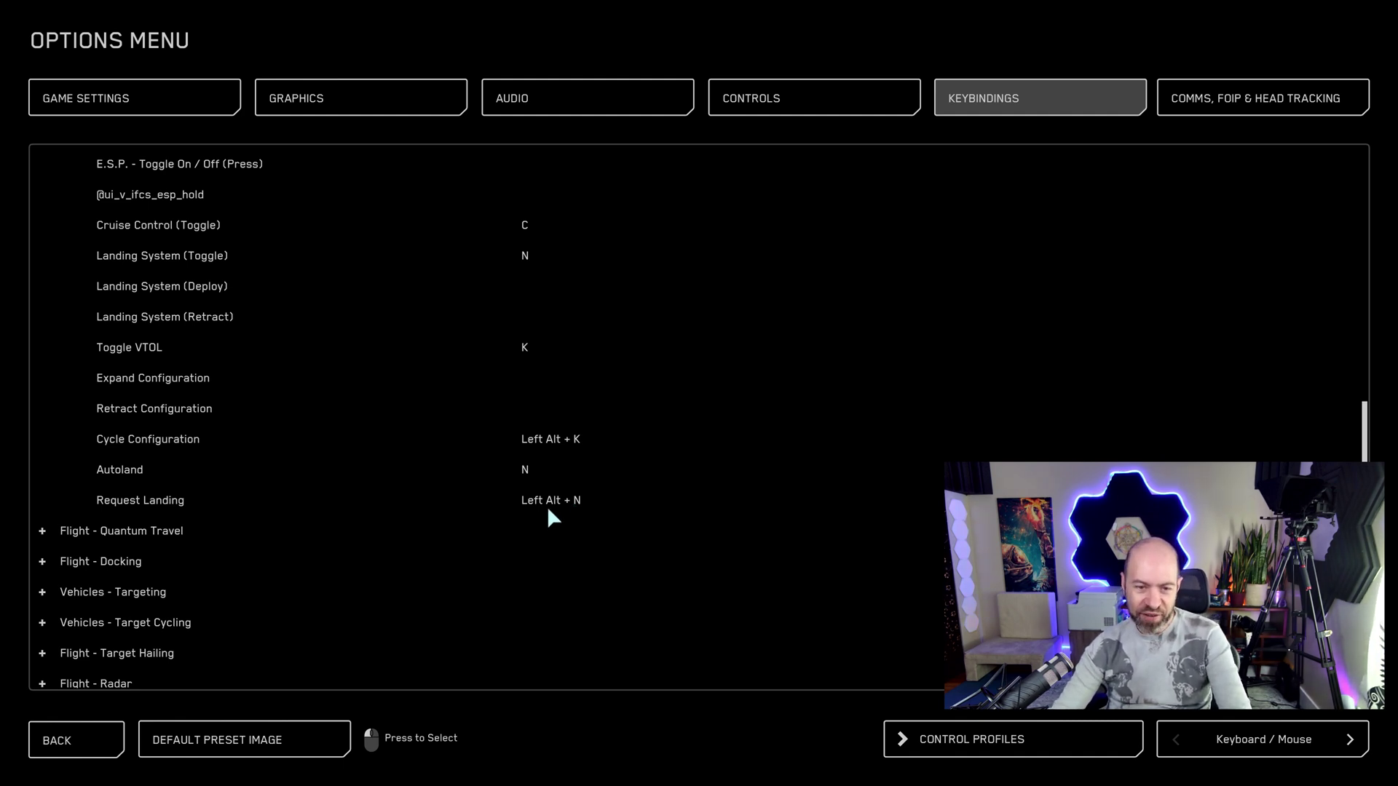
left_click(553, 502)
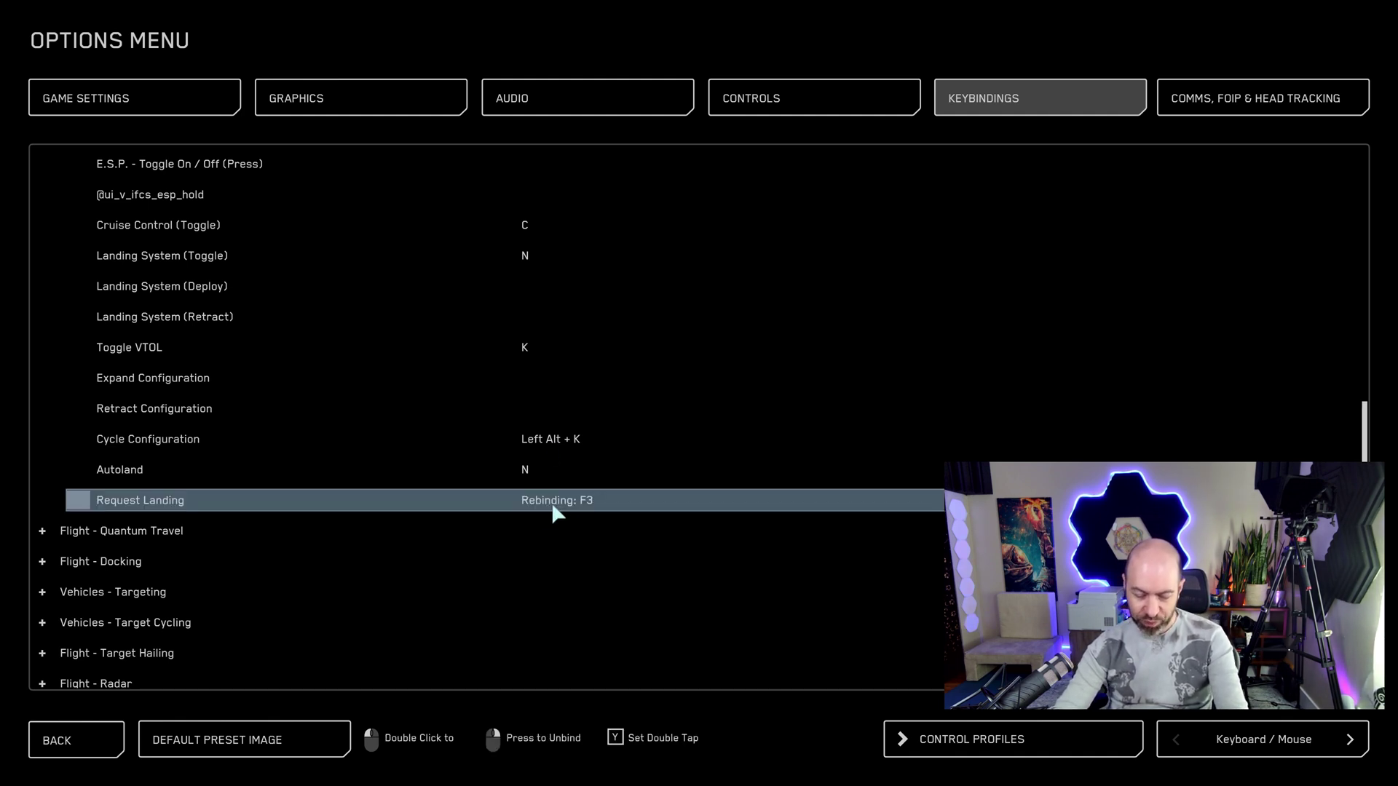
key("F3")
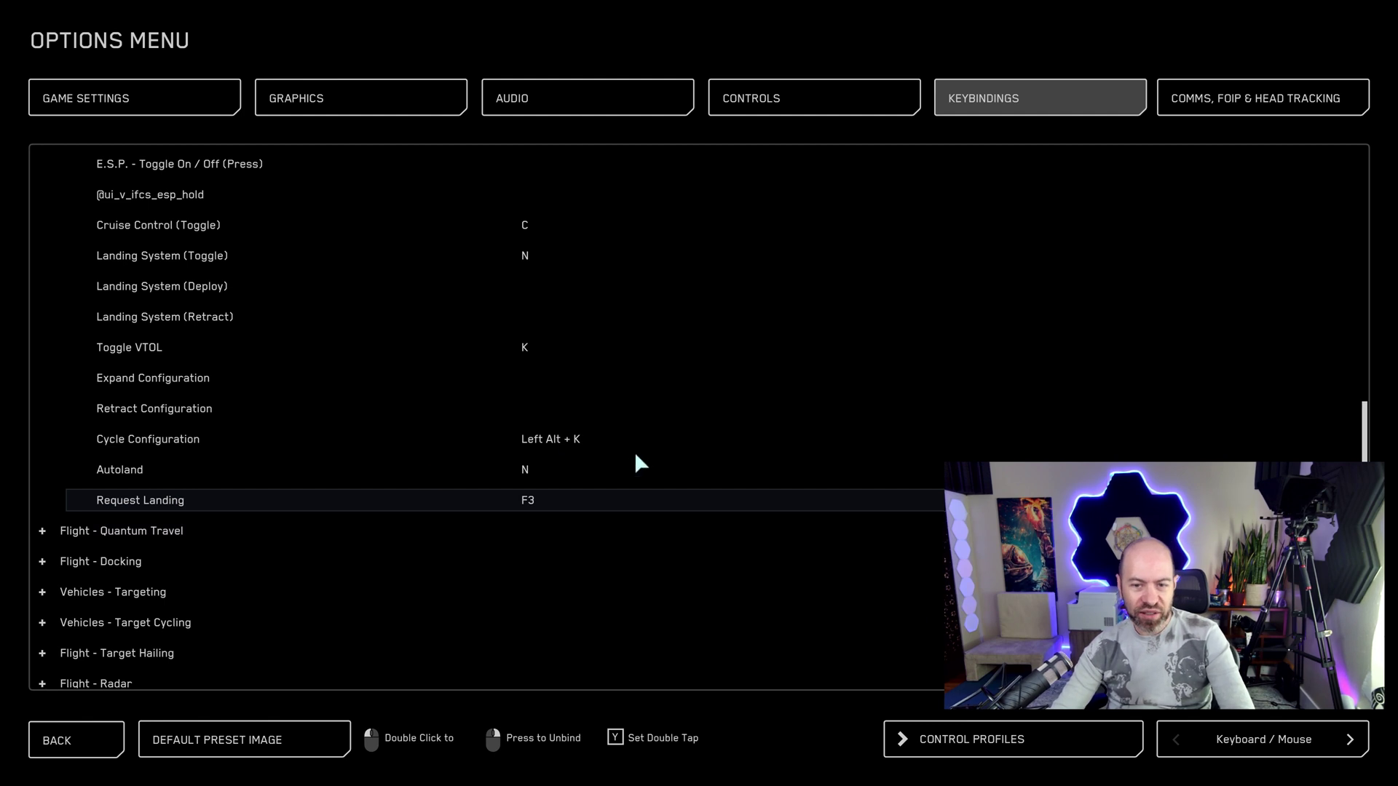
- Bind the first Enter Remote Turret action under Vehicles - Targeting to Left Shift + 1, accepting the conflicts
left_click(150, 530)
left_click(161, 532)
scroll(311, 565, "down", 2)
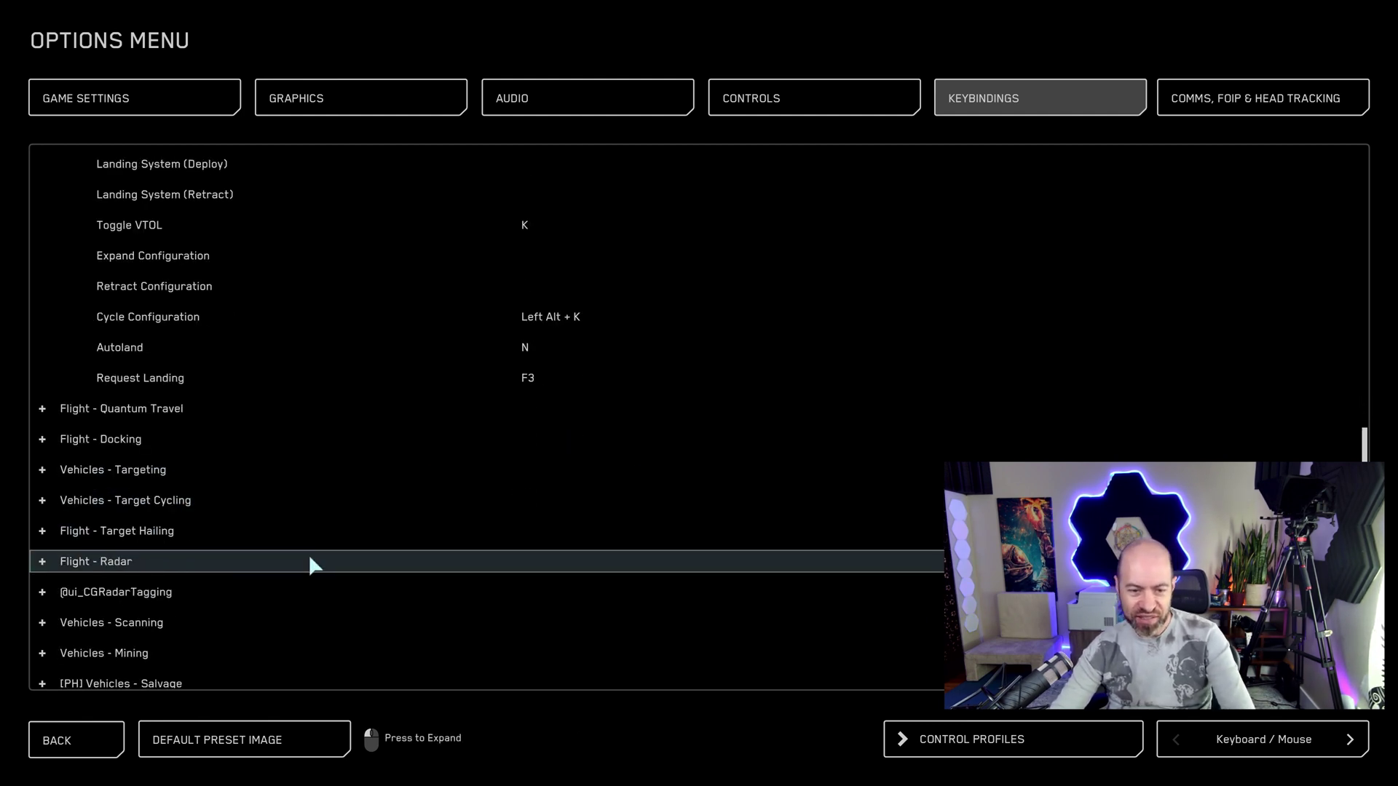
left_click(195, 477)
scroll(657, 518, "down", 7)
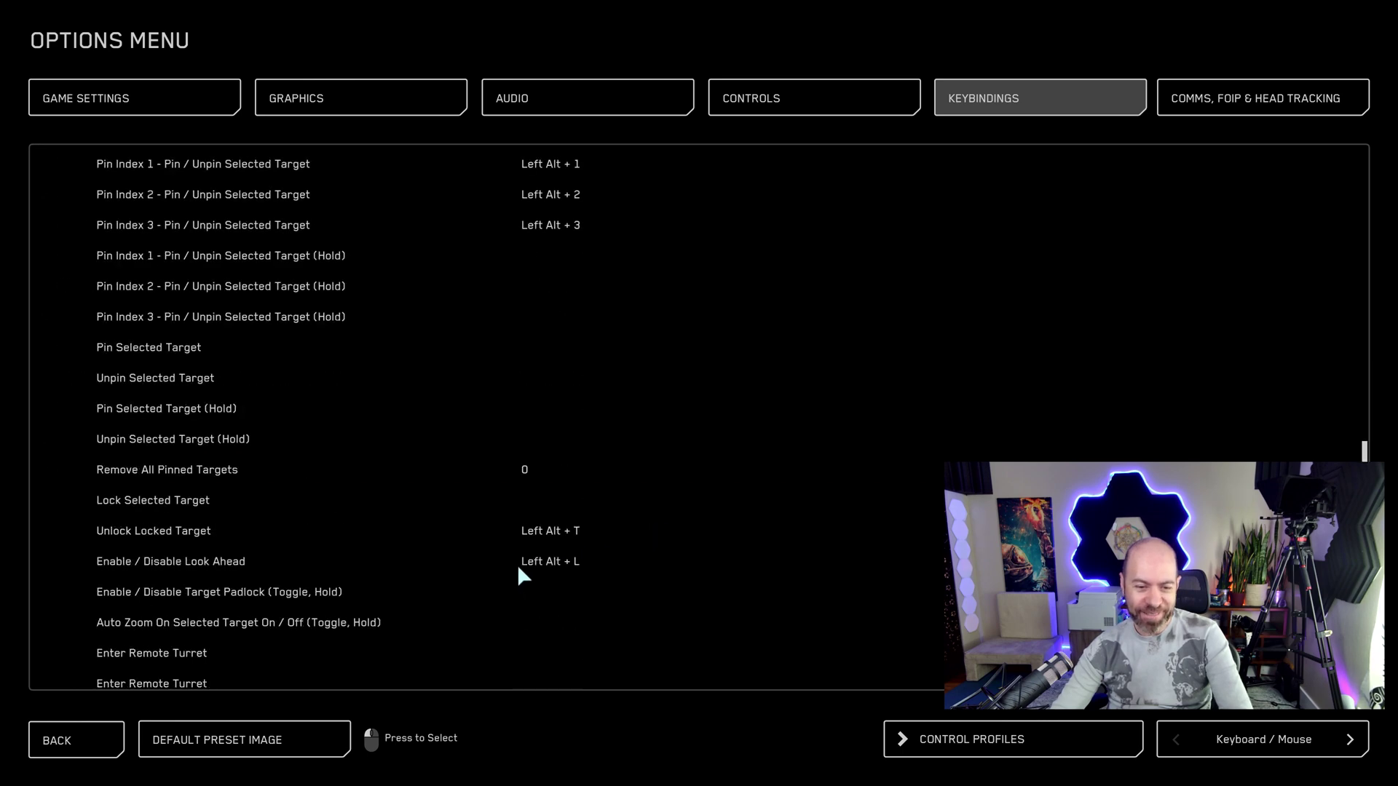
scroll(519, 575, "down", 3)
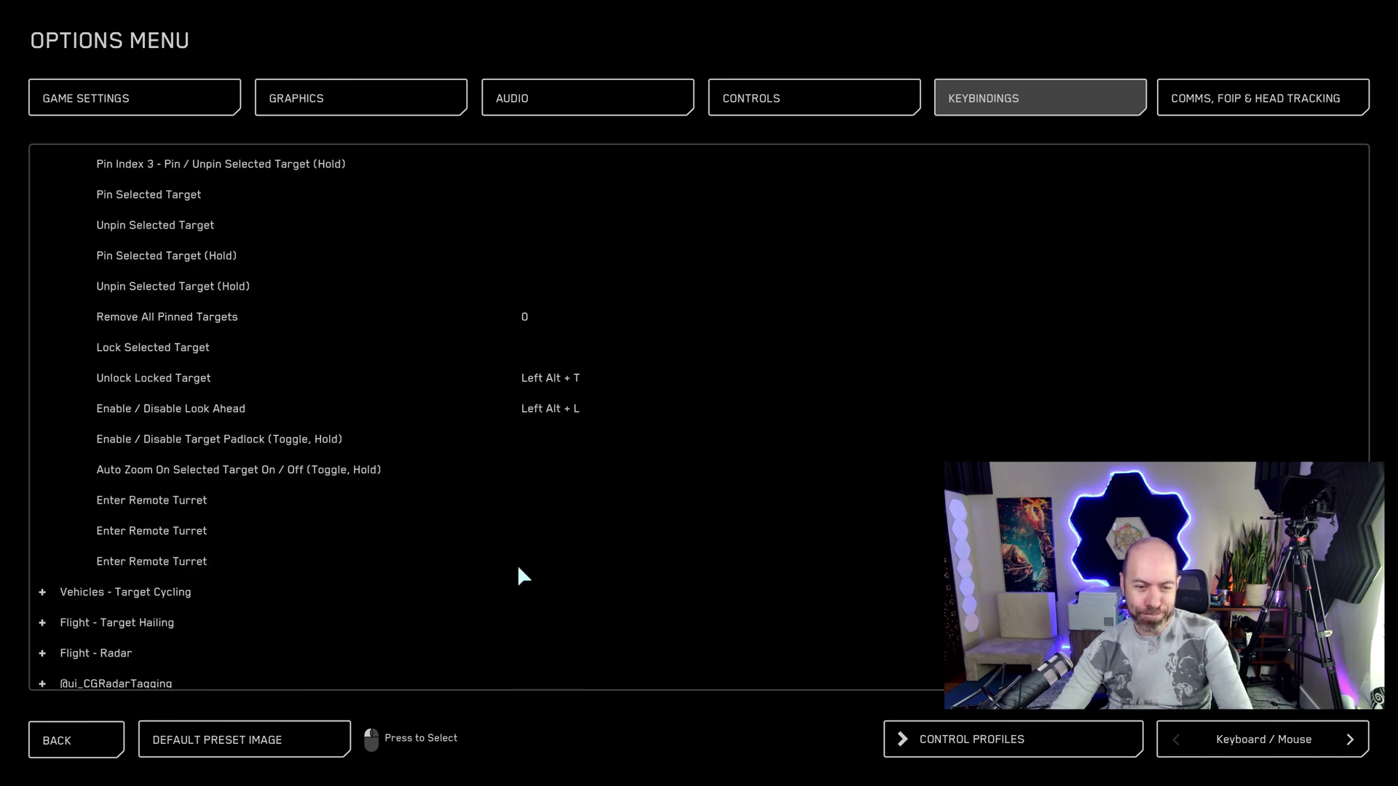
double_click(232, 502)
key("1")
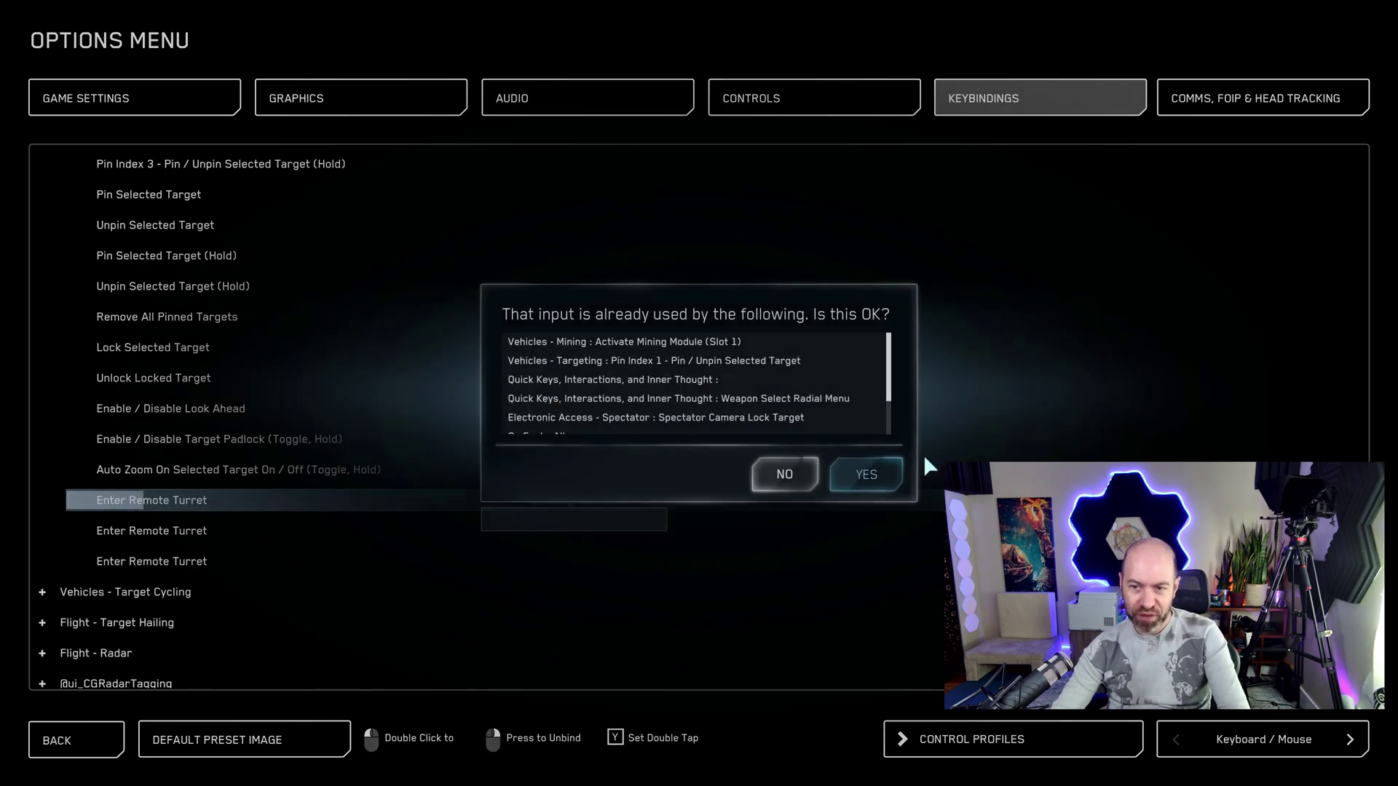
left_click(912, 469)
- Bind the second Enter Remote Turret action to Left Shift + 2 and the third to Left Shift + 3, accepting the conflicts
double_click(207, 536)
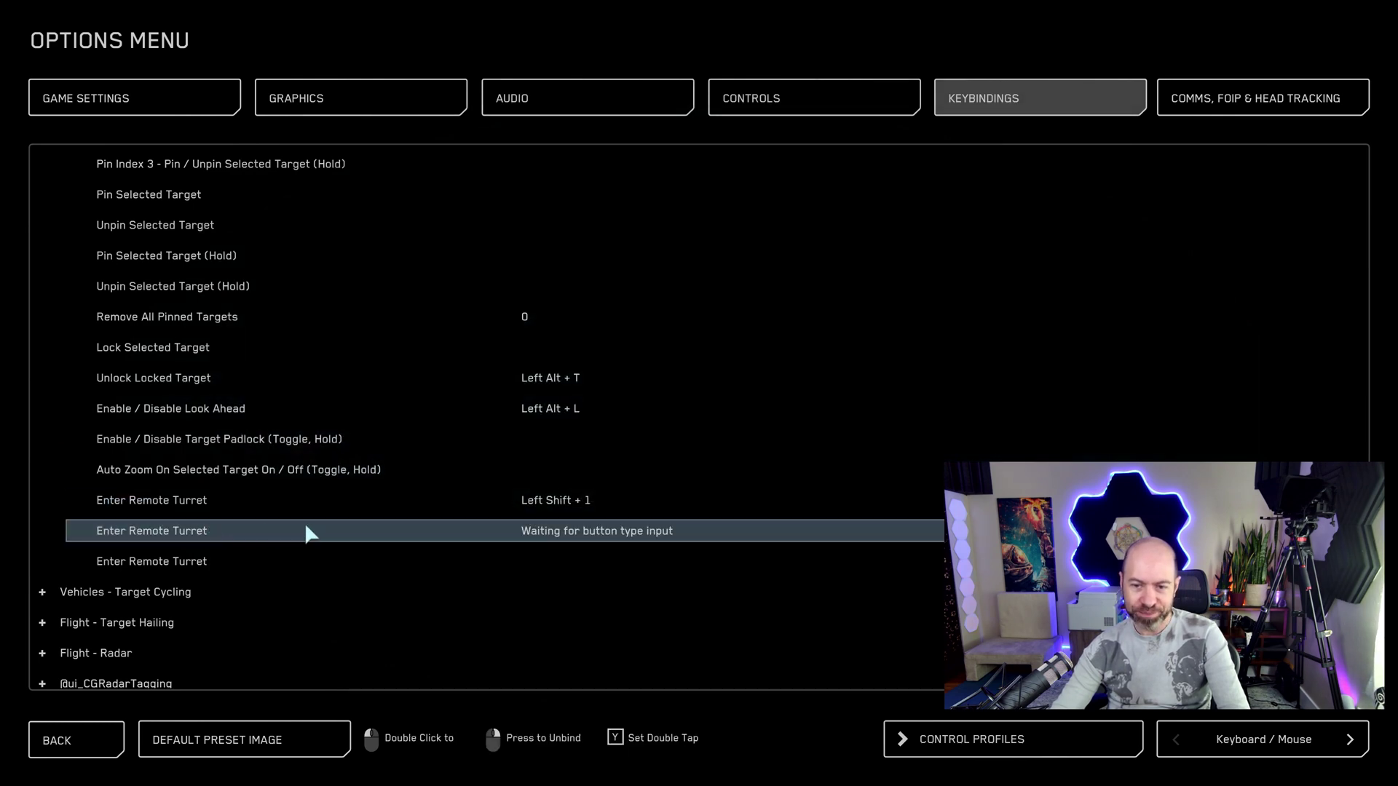
key("shift+2")
key("Return")
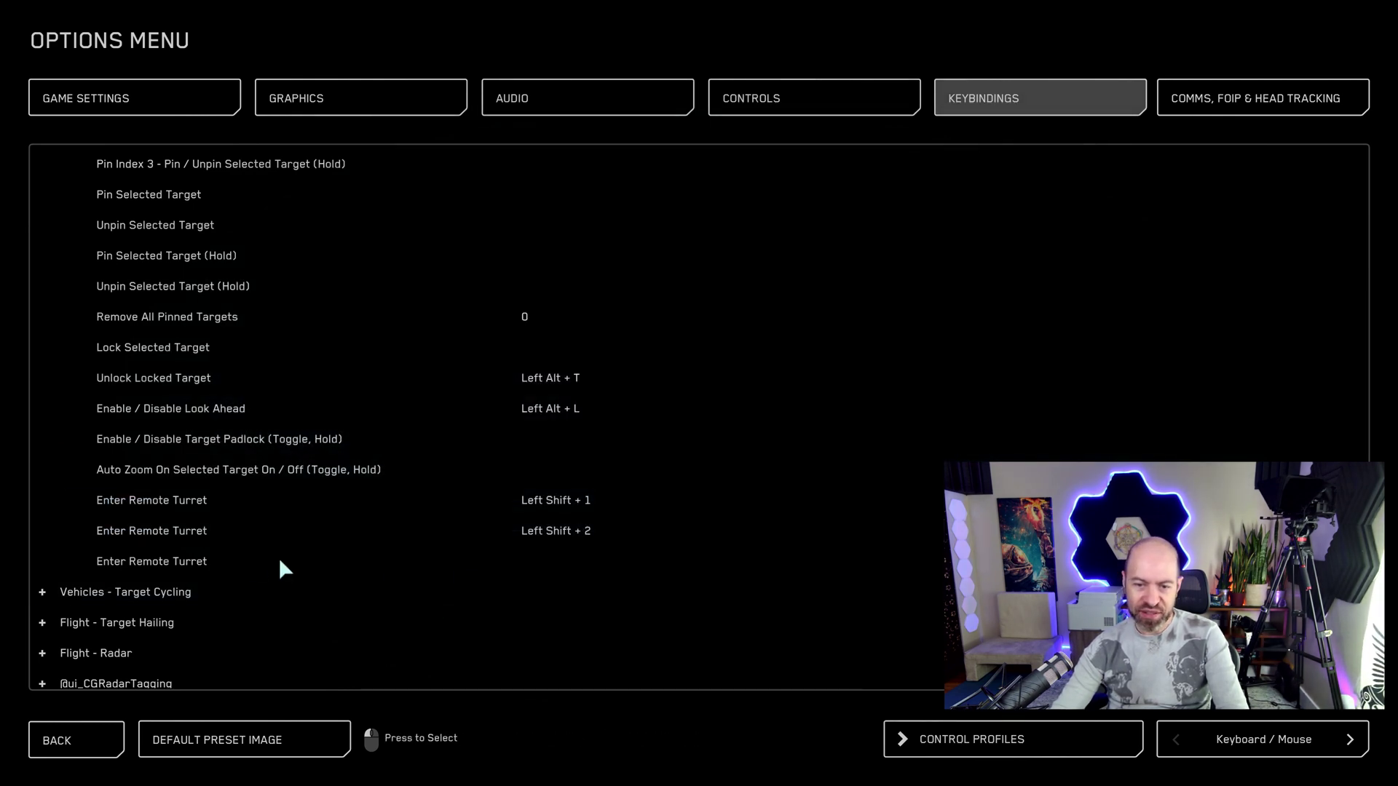
double_click(254, 562)
key("shift+3")
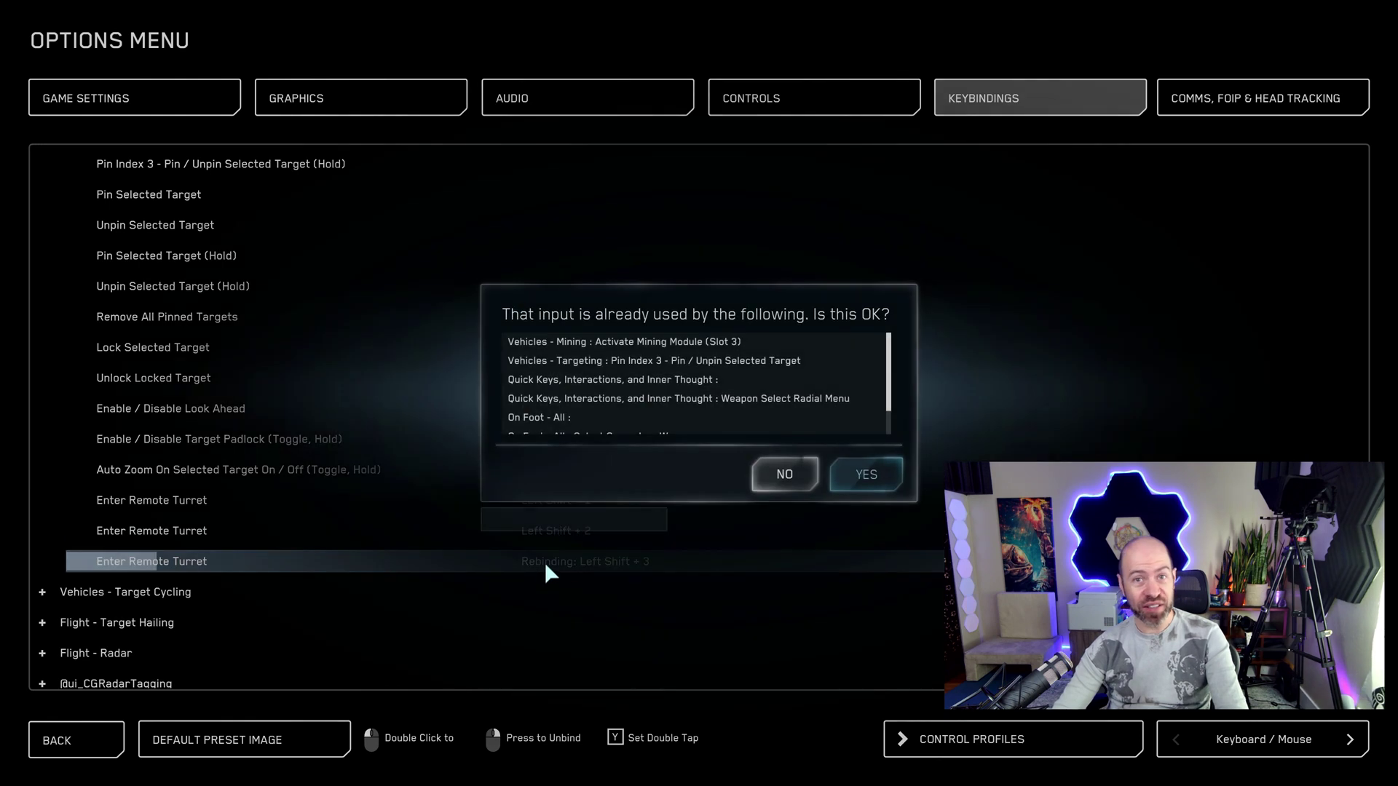
left_click(865, 483)
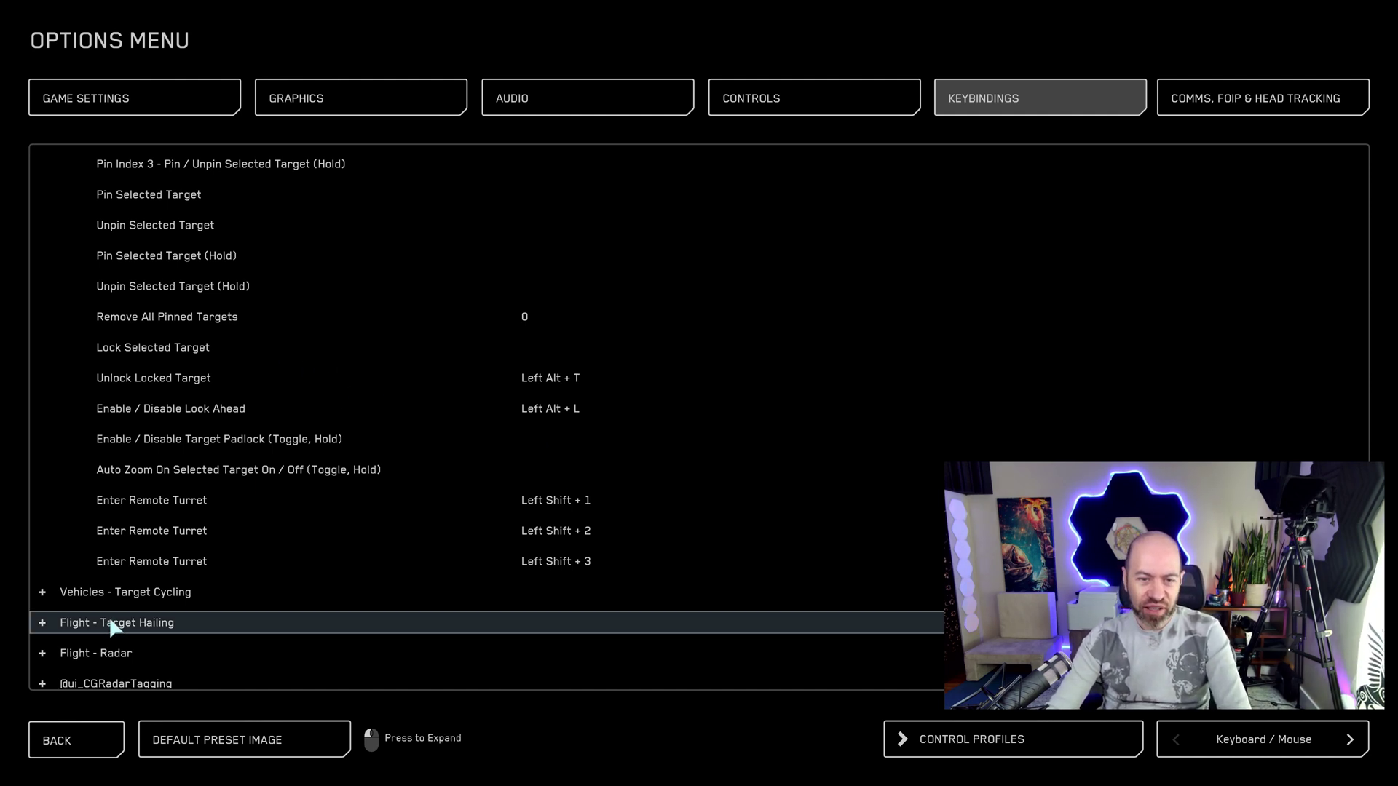
- Unbind Lock / Unlock Pinned Target for Pin Index 1, 2 and 3 in the Vehicles - Targeting group
scroll(111, 624, "down", 1)
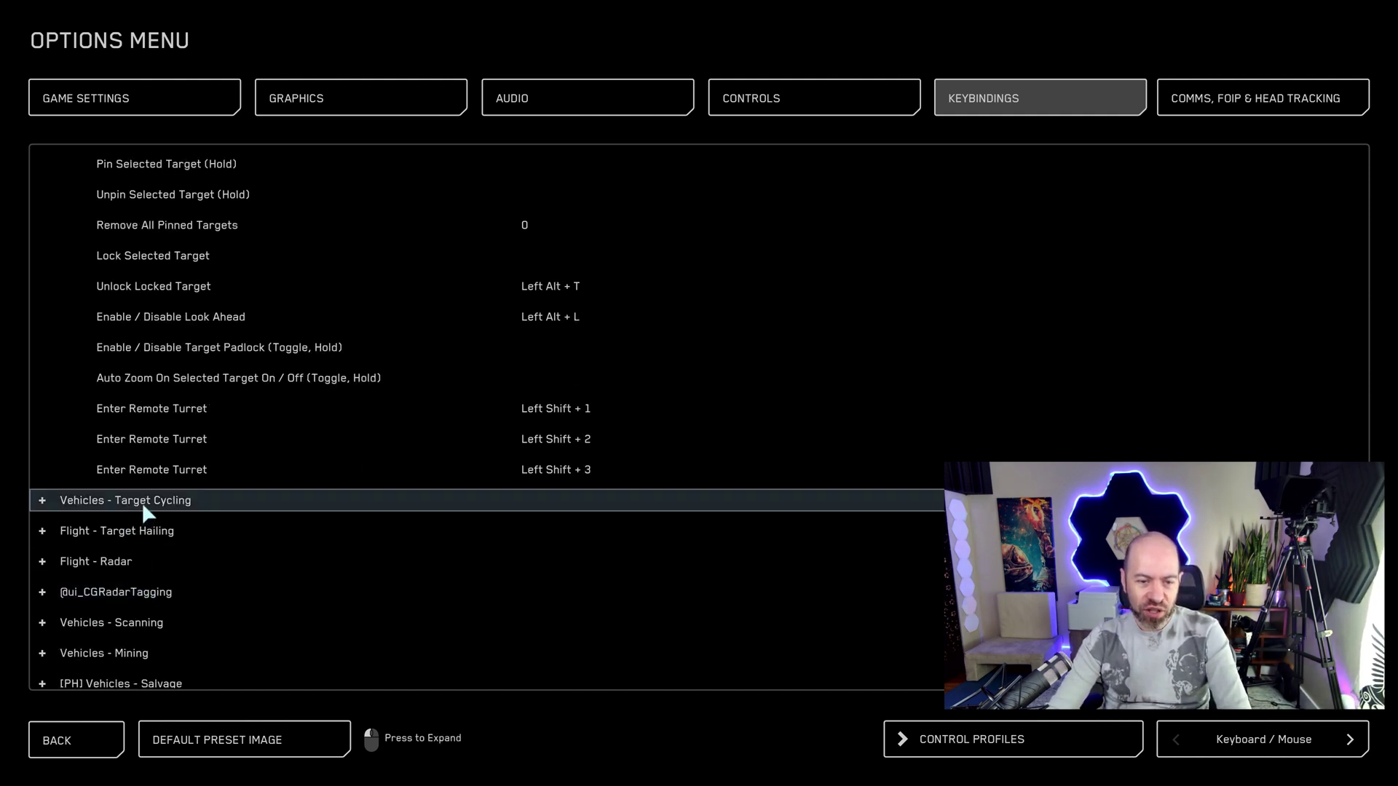
scroll(145, 509, "down", 3)
scroll(162, 501, "up", 7)
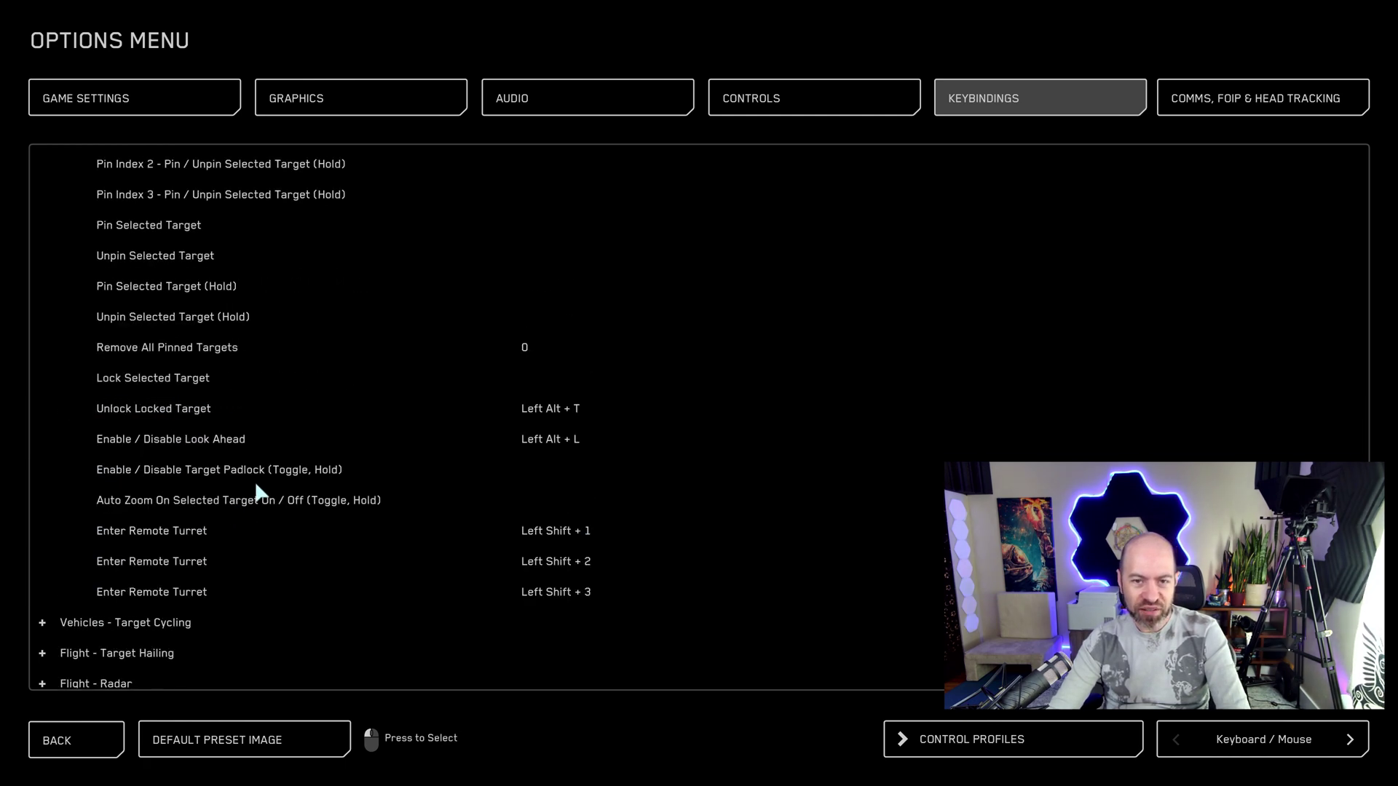
scroll(272, 471, "up", 5)
scroll(343, 257, "up", 3)
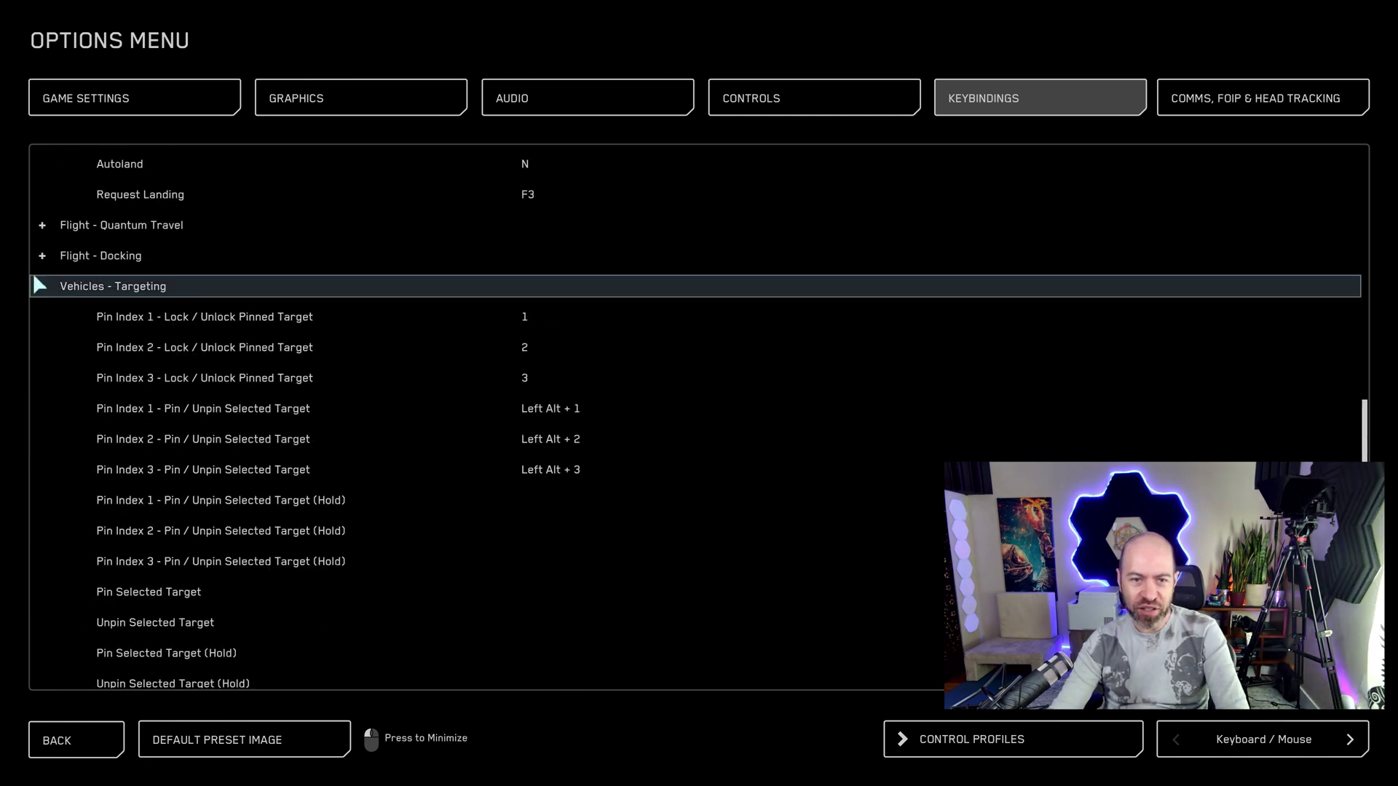
right_click(530, 313)
right_click(542, 349)
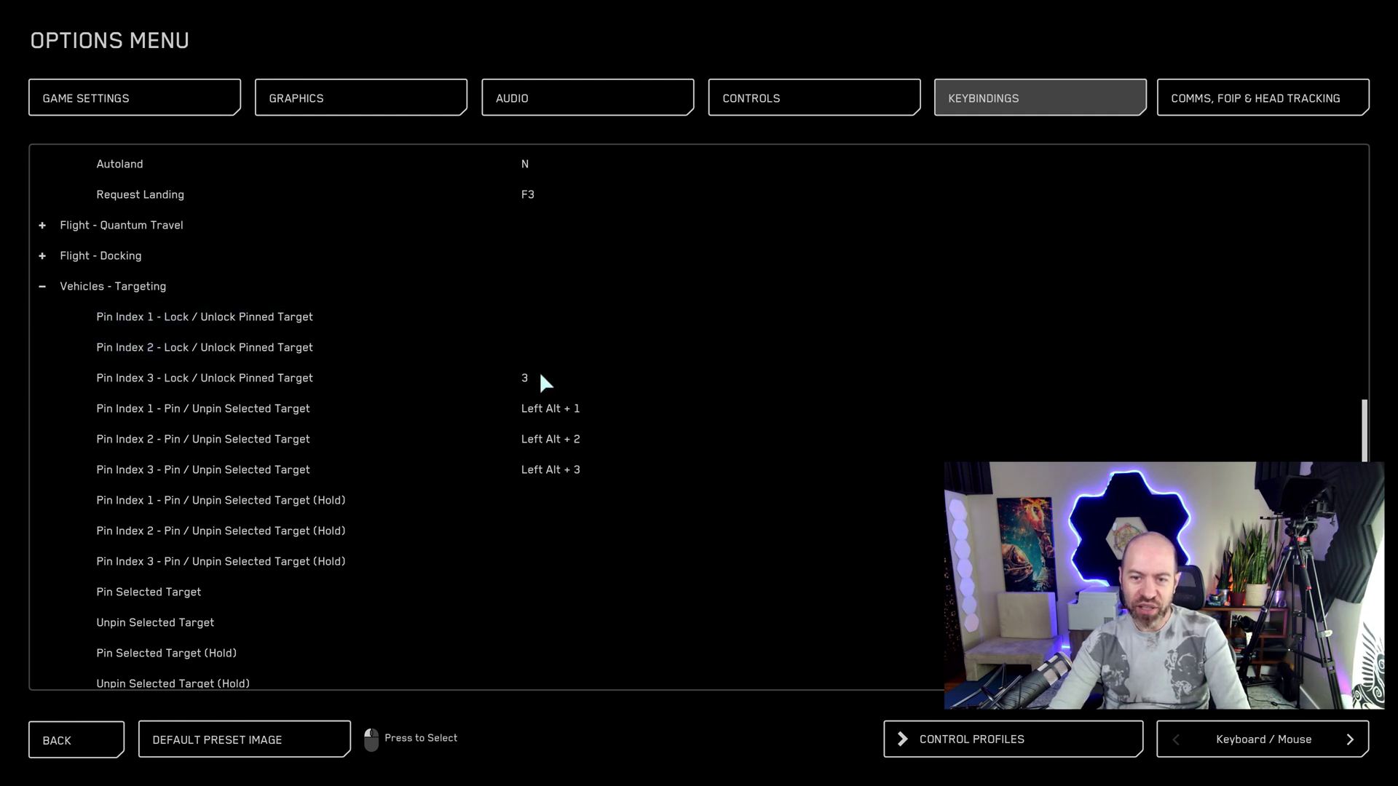
right_click(538, 376)
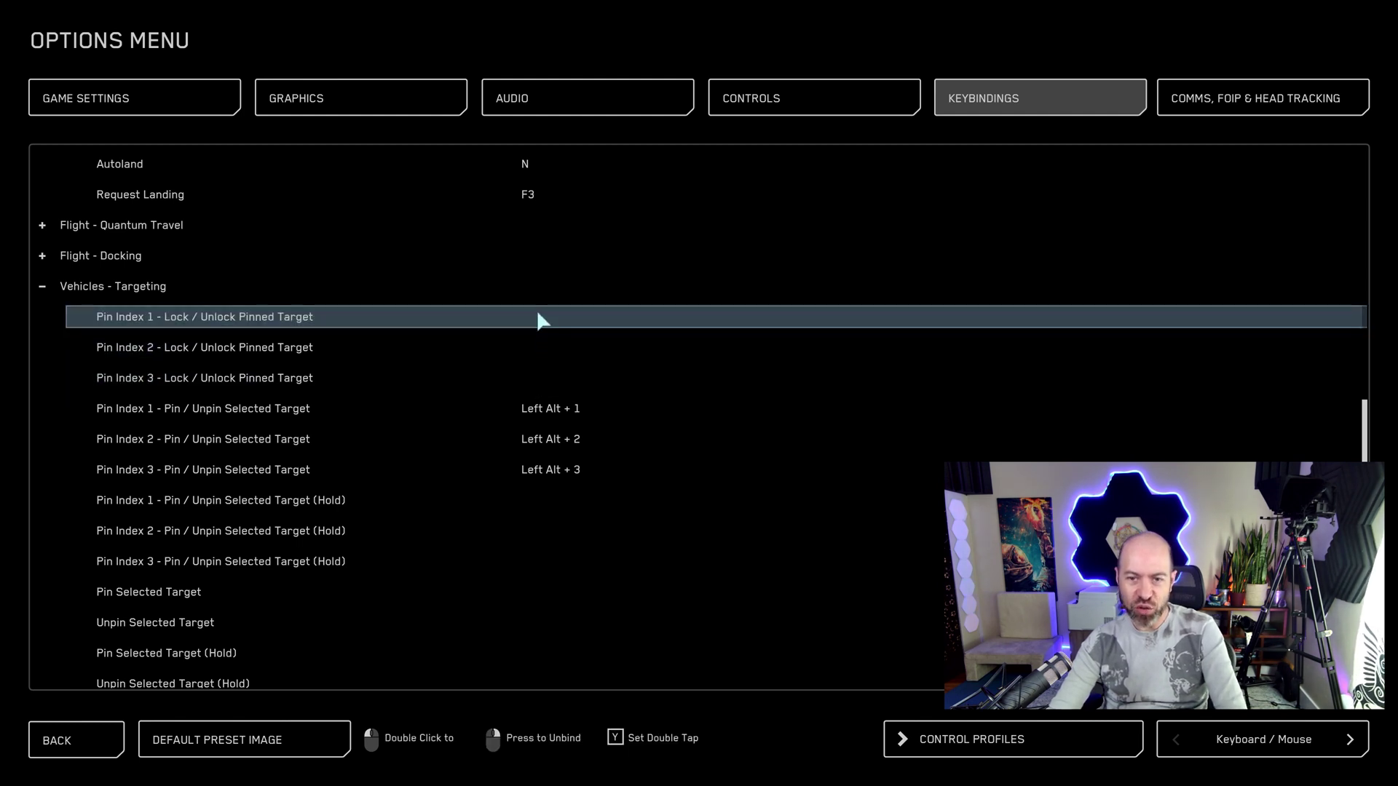
- Bind Pin Index 1 - Lock / Unlock Pinned Target to Left Ctrl + 1, accepting the conflicting assignments
double_click(536, 314)
key("alt+1")
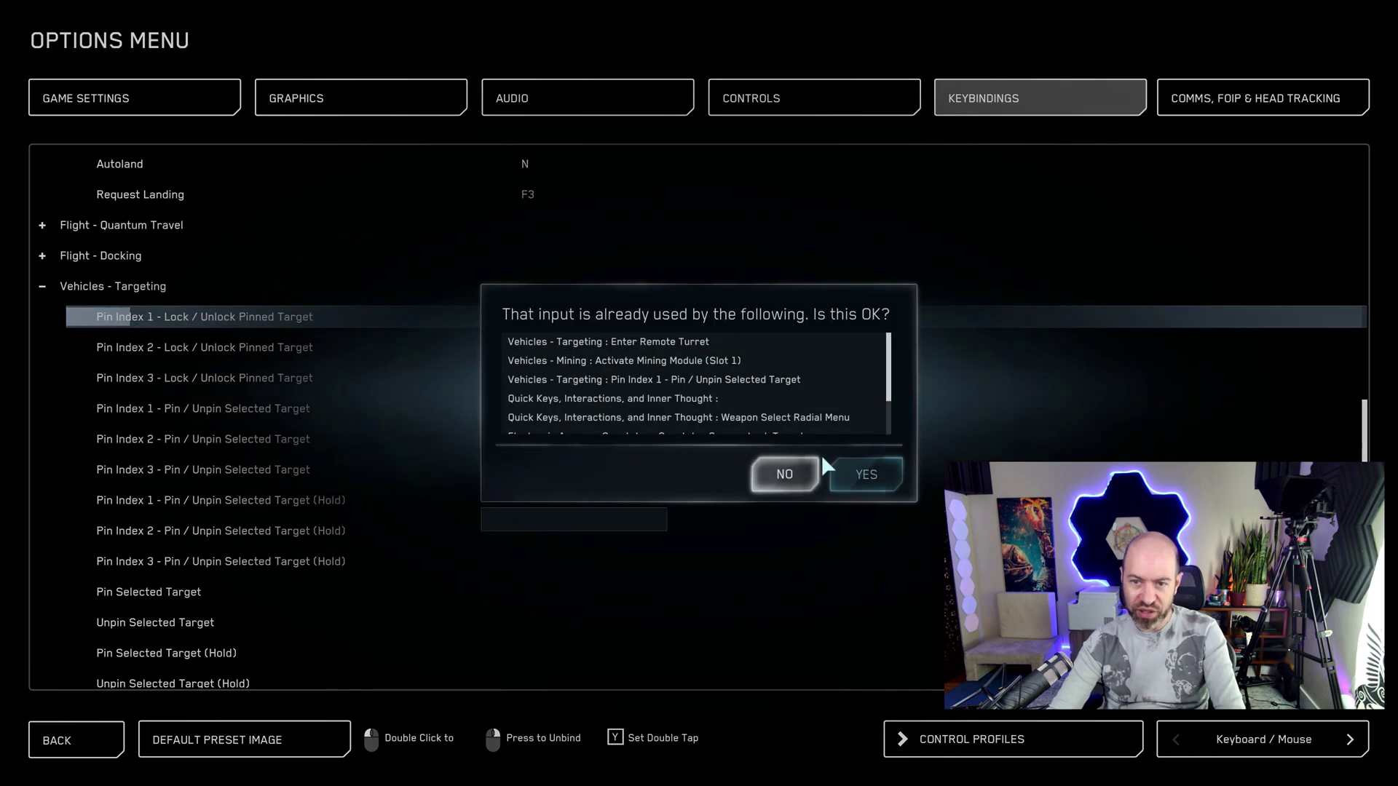
left_click(885, 468)
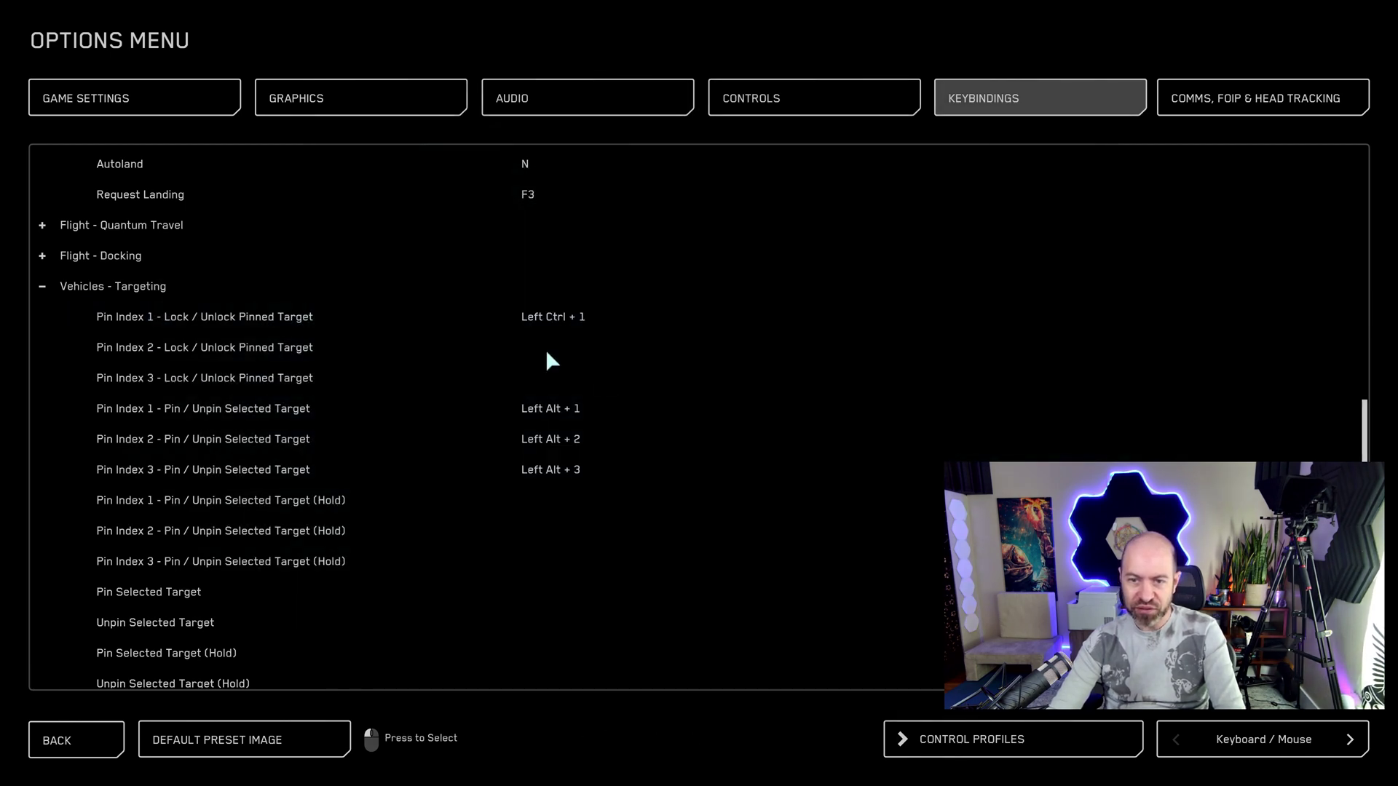
- Bind Lock / Unlock Pinned Target for Pin Index 2 to Left Ctrl + 2 and Pin Index 3 to Left Ctrl + 3, accepting the conflicts
double_click(553, 349)
key("ctrl+2")
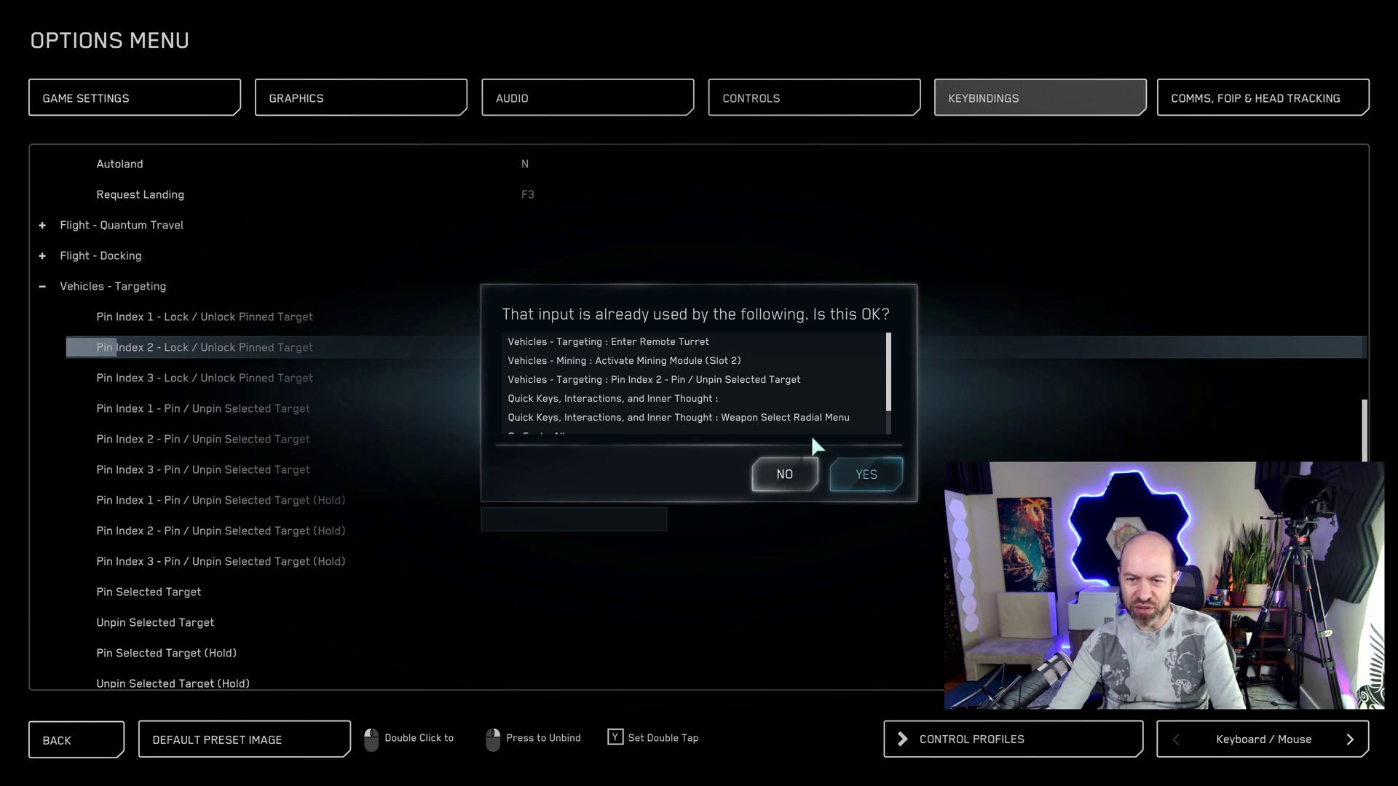
left_click(880, 469)
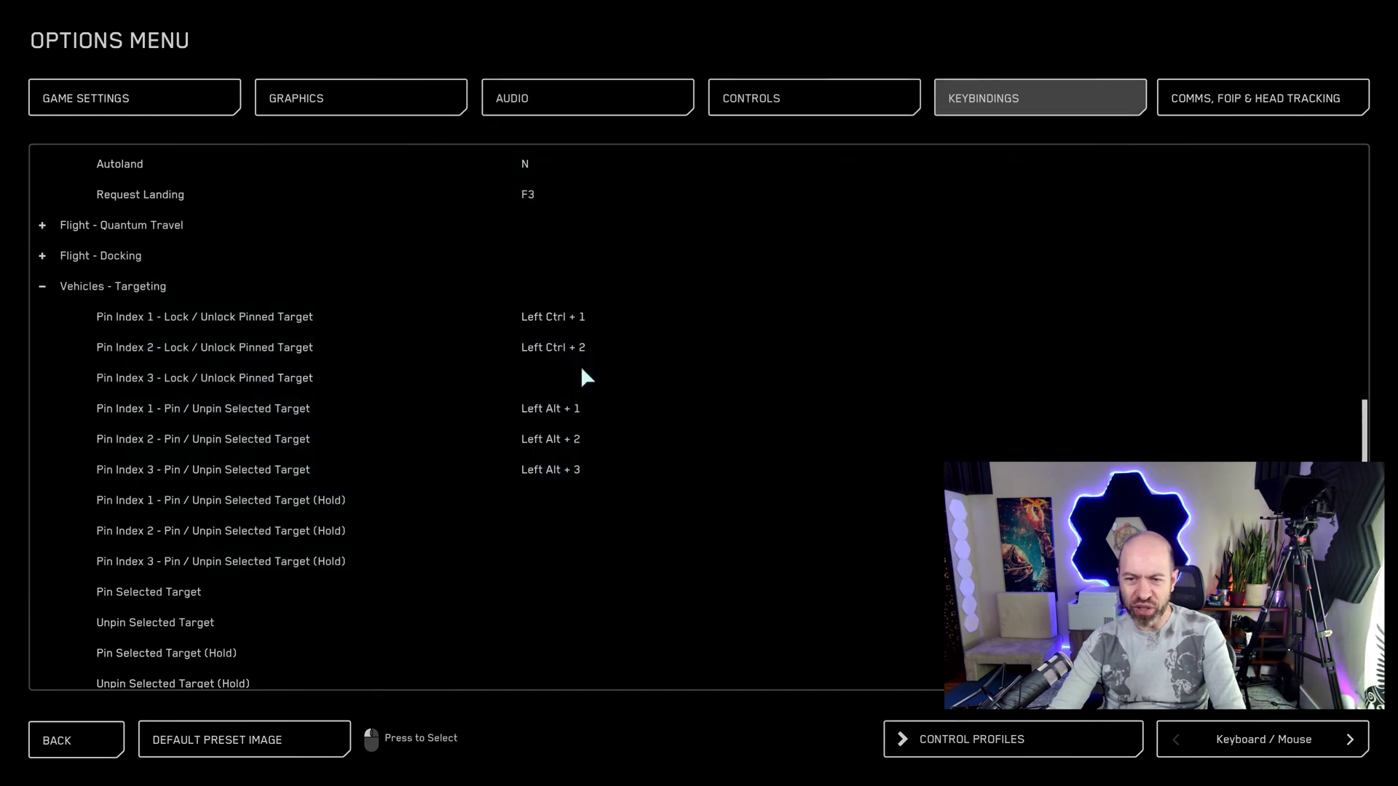
double_click(554, 380)
key("ctrl+3")
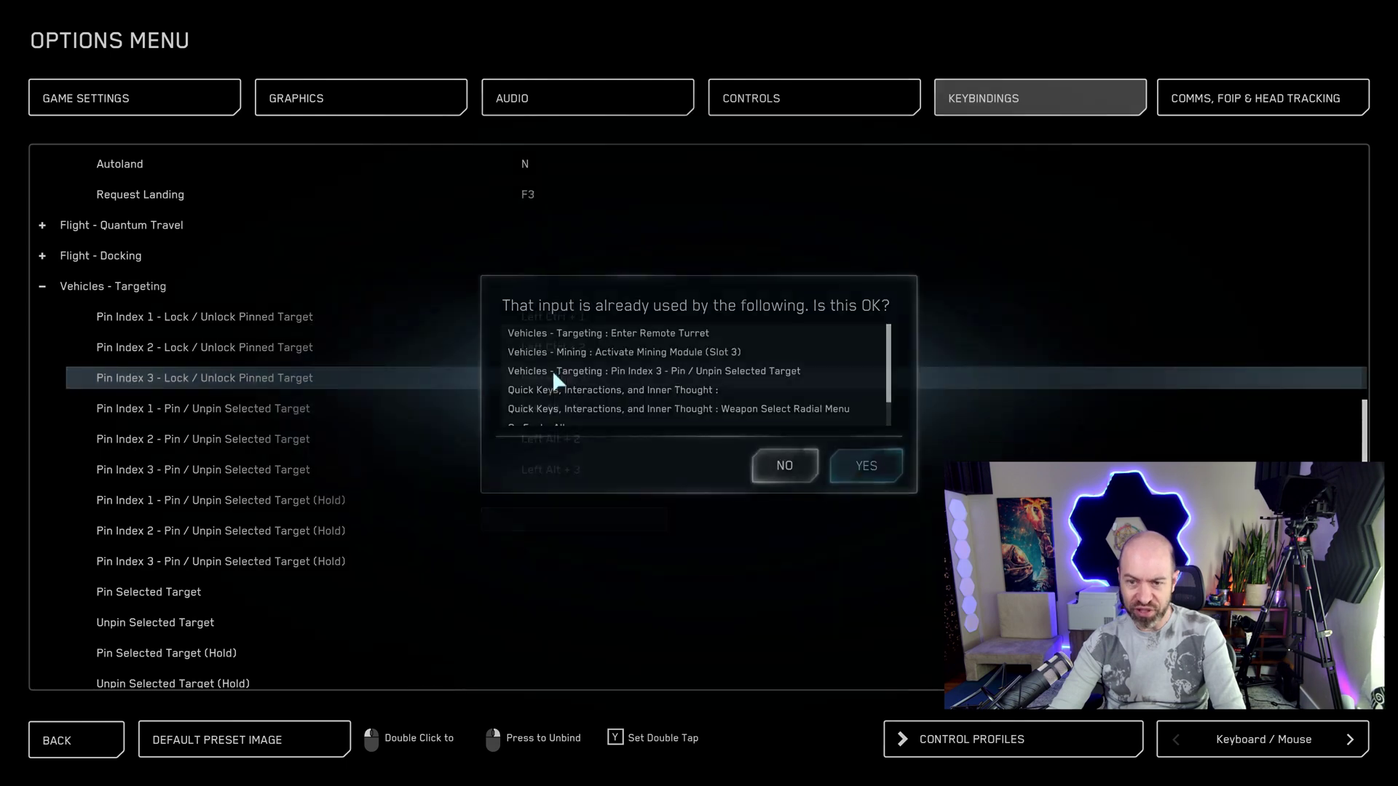
left_click(837, 459)
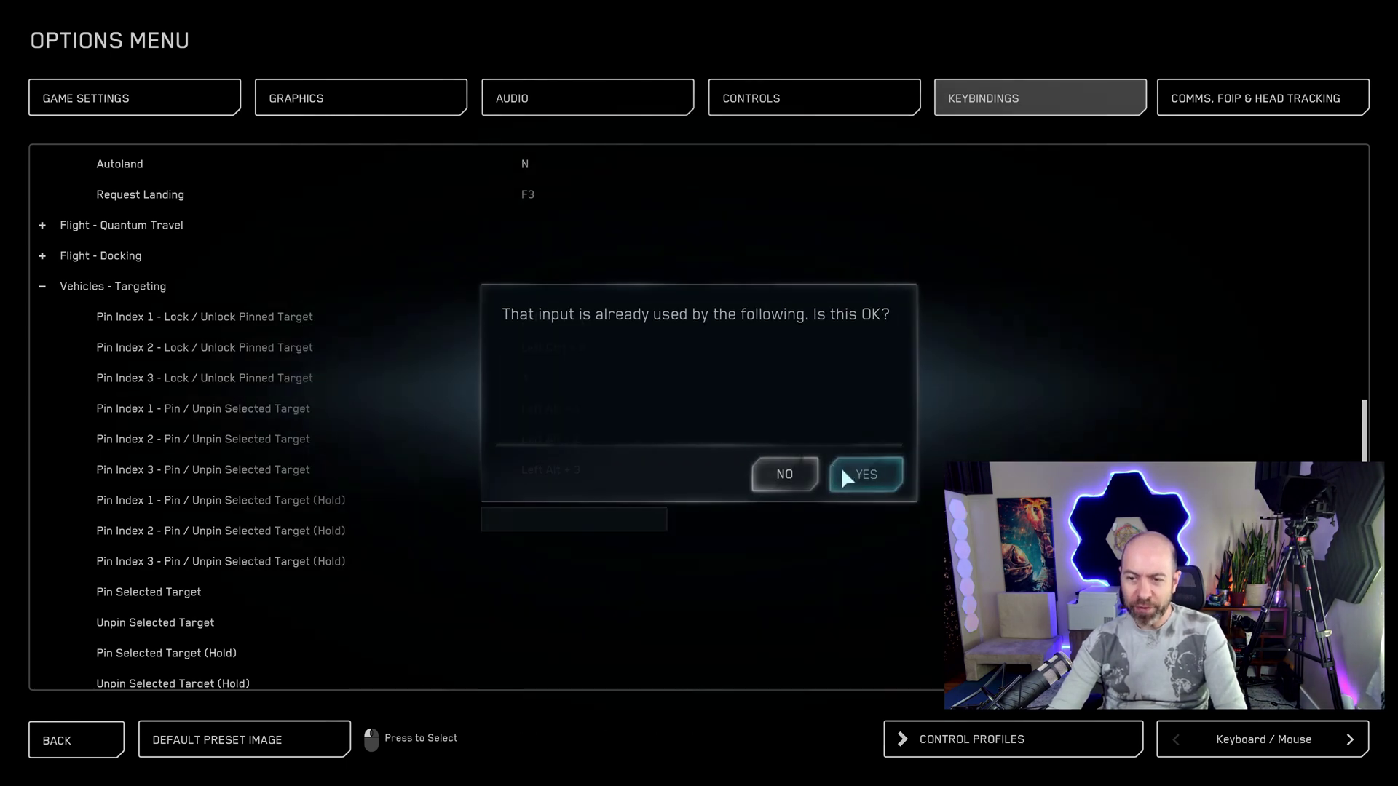
double_click(540, 382)
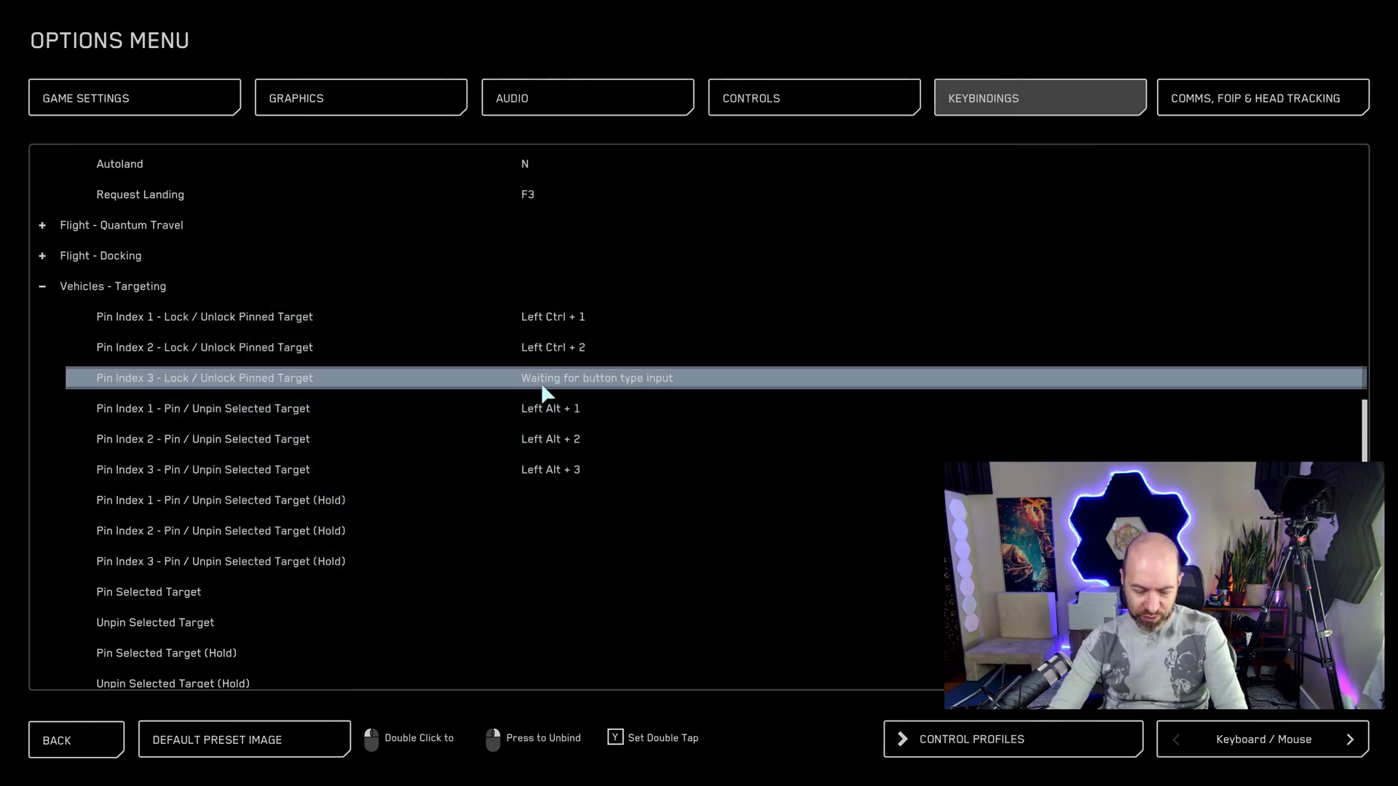
key("ctrl+3")
left_click(847, 469)
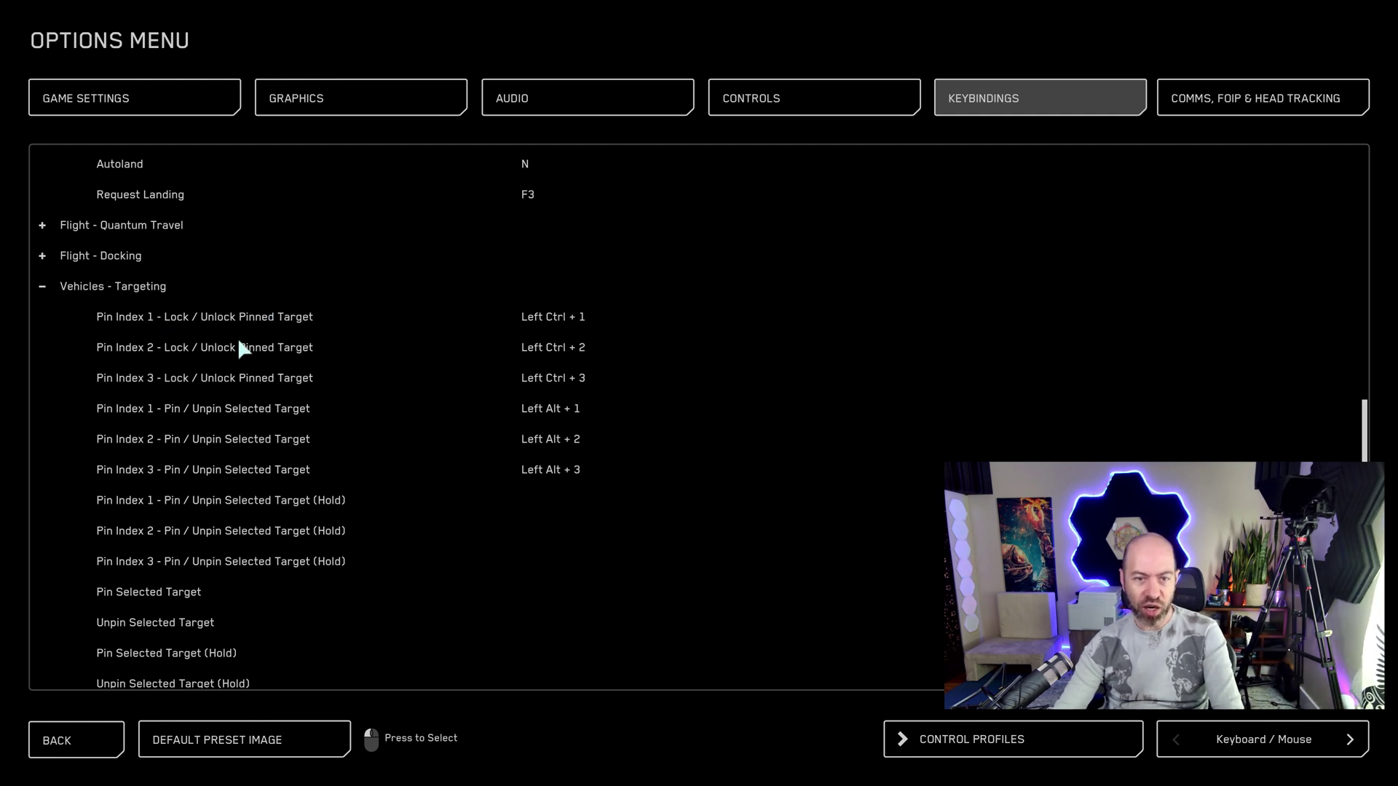
- Review the remaining Vehicles - Targeting bindings and the Vehicles - Target Cycling group
scroll(305, 422, "down", 3)
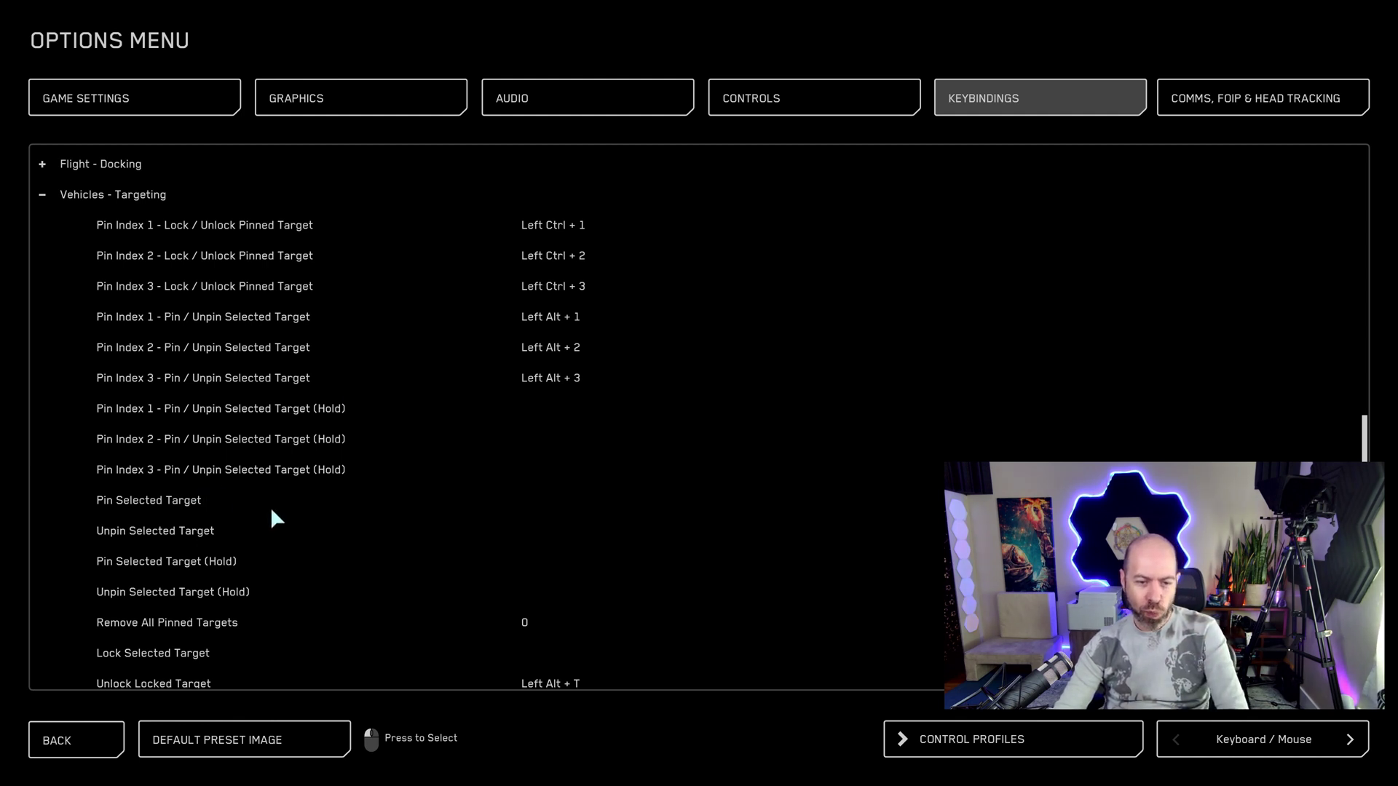
scroll(271, 510, "down", 12)
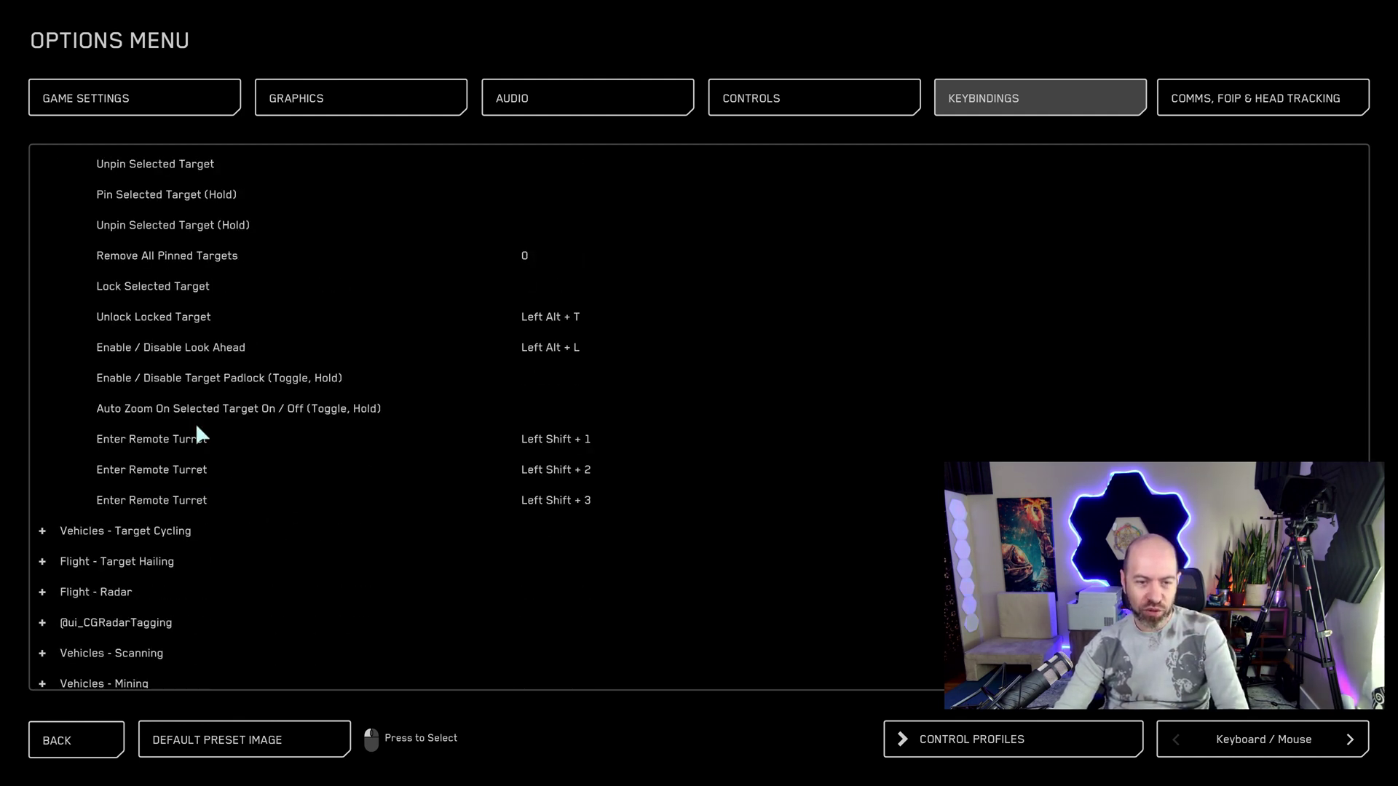
left_click(151, 527)
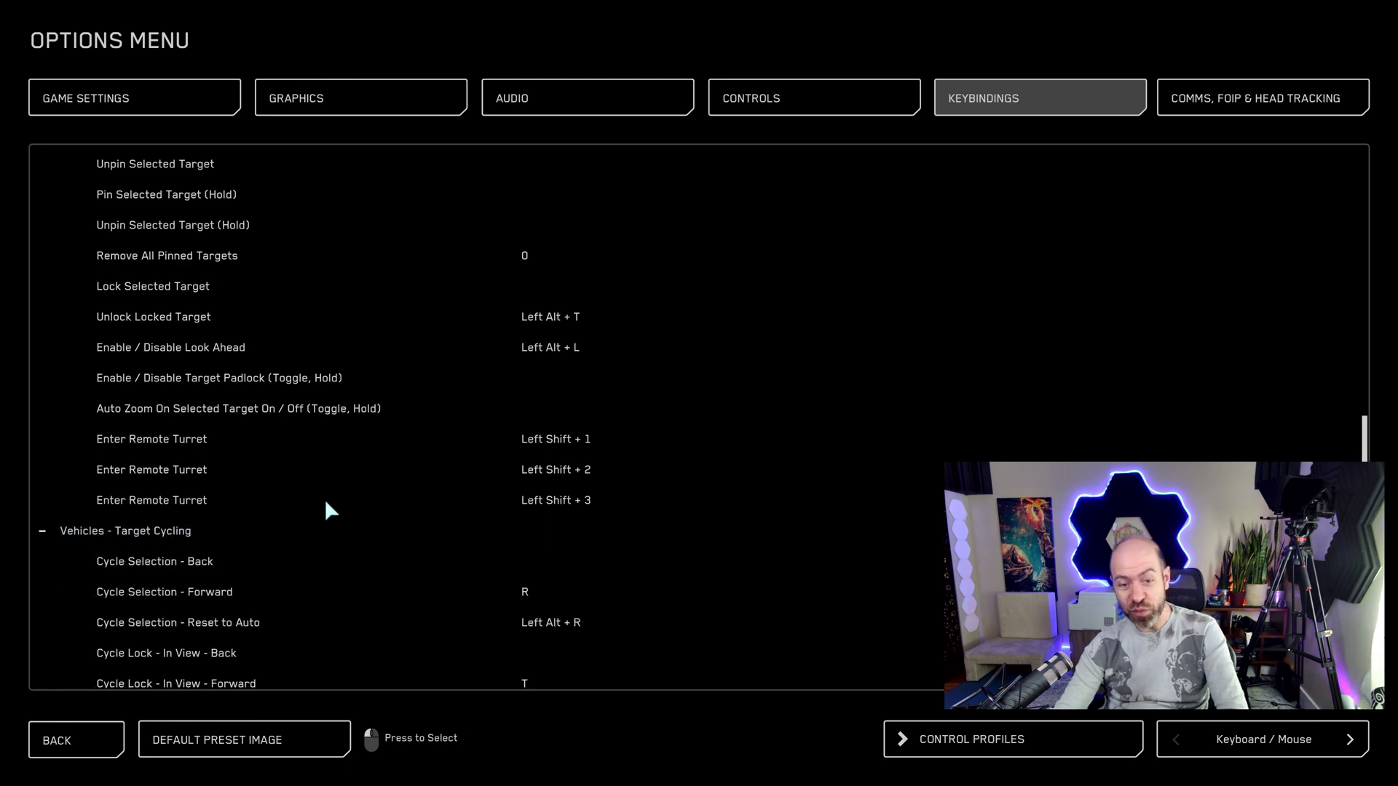
scroll(448, 487, "down", 10)
scroll(300, 492, "up", 8)
left_click(180, 441)
scroll(182, 469, "down", 7)
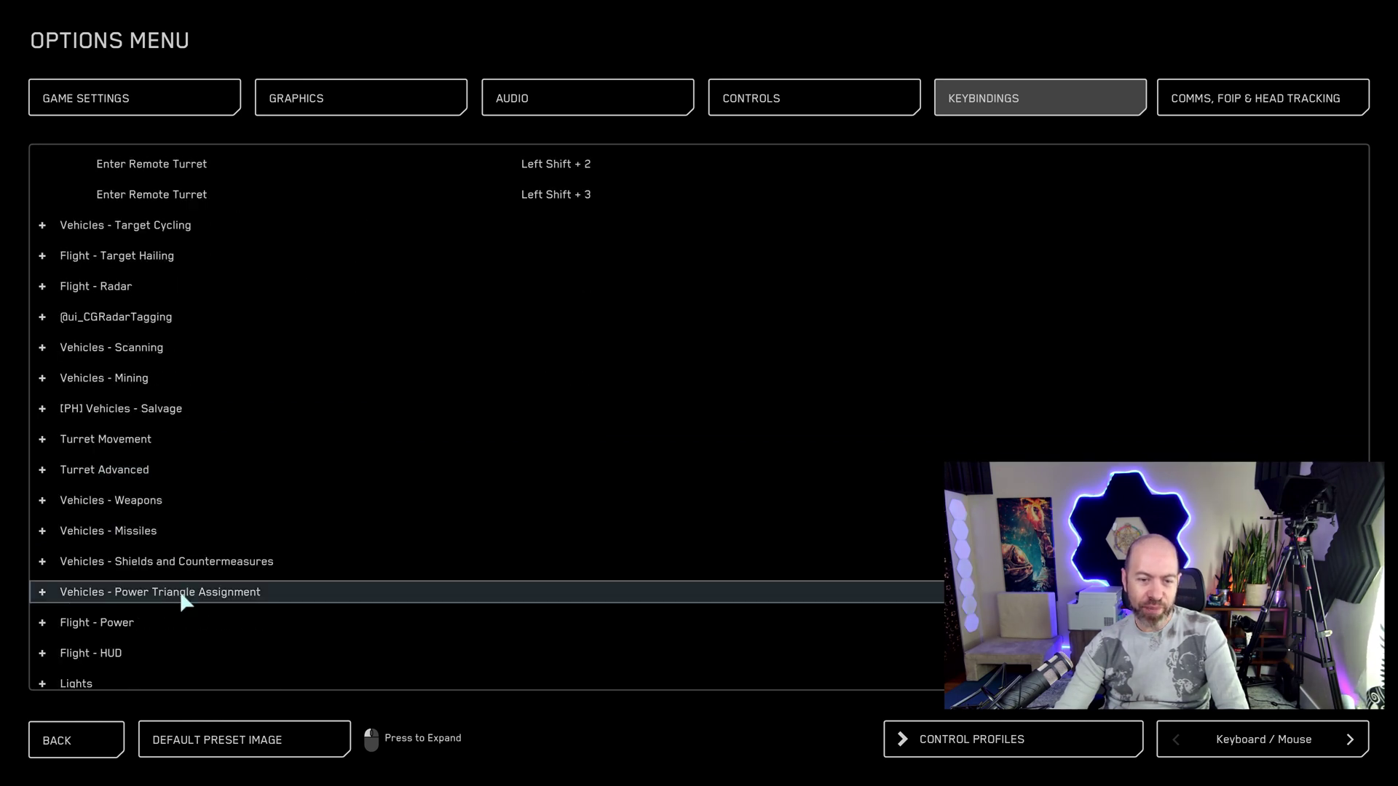
- Bind Weapons - Set to Max (Tap) under Vehicles - Power Triangle Assignment to 1, accepting the conflicts
left_click(201, 591)
scroll(318, 577, "down", 14)
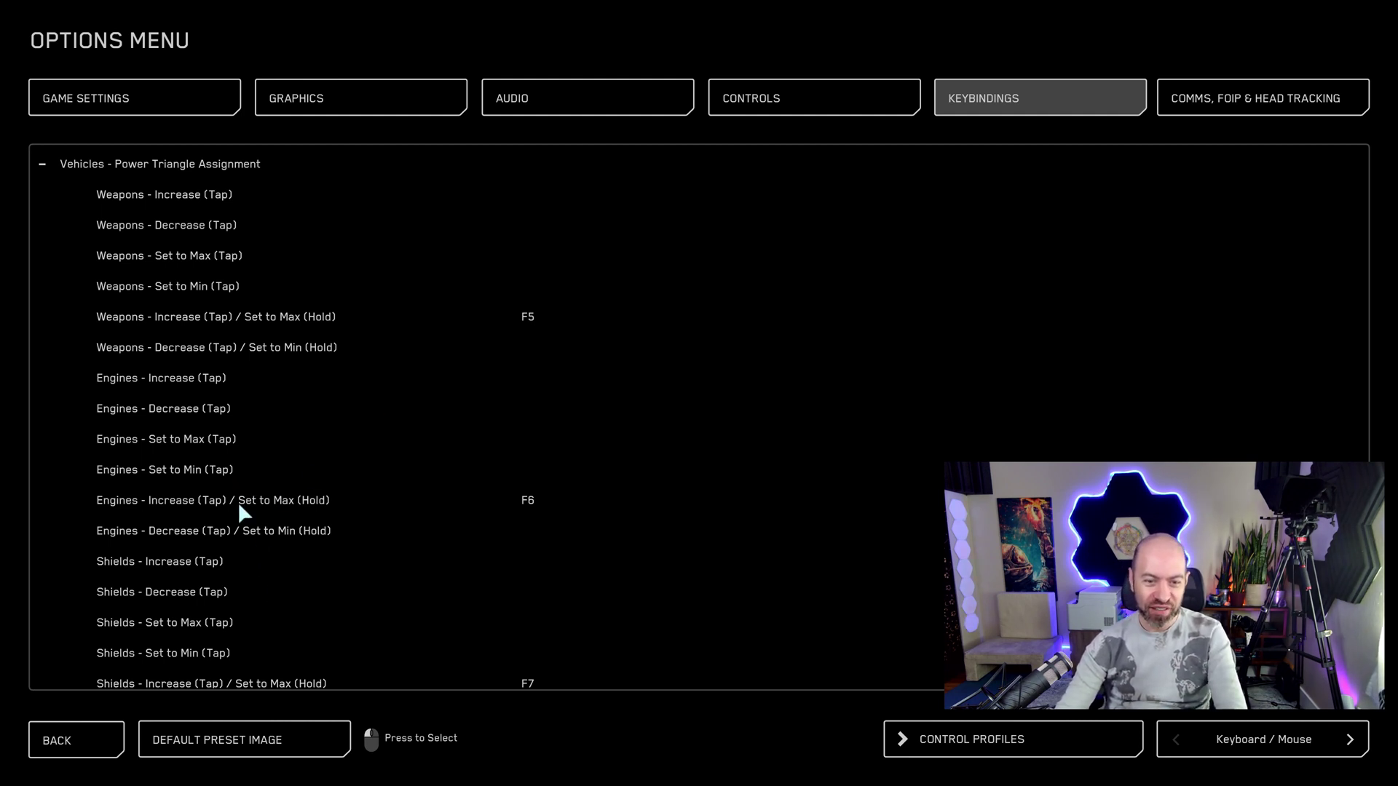
scroll(240, 526, "down", 2)
scroll(206, 320, "up", 4)
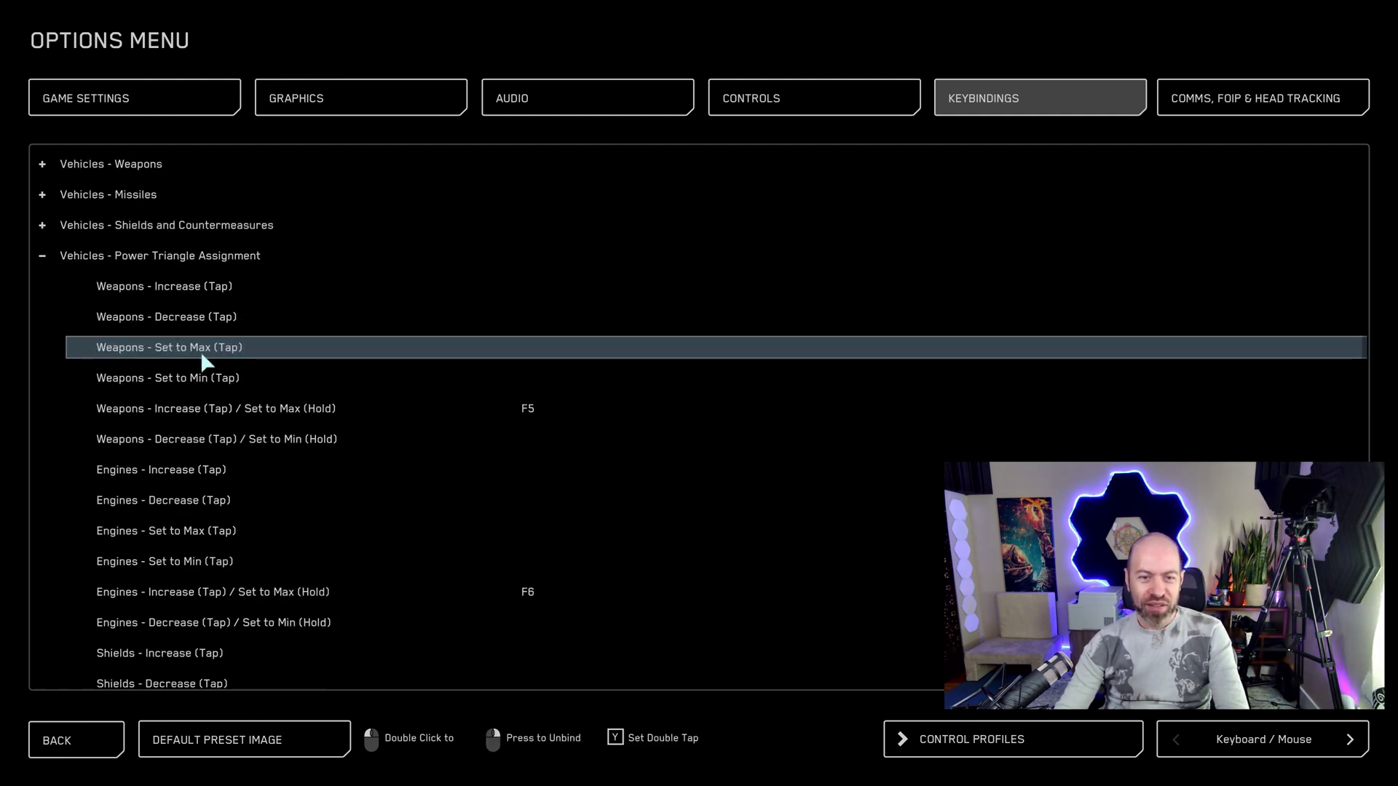
double_click(521, 345)
key("1")
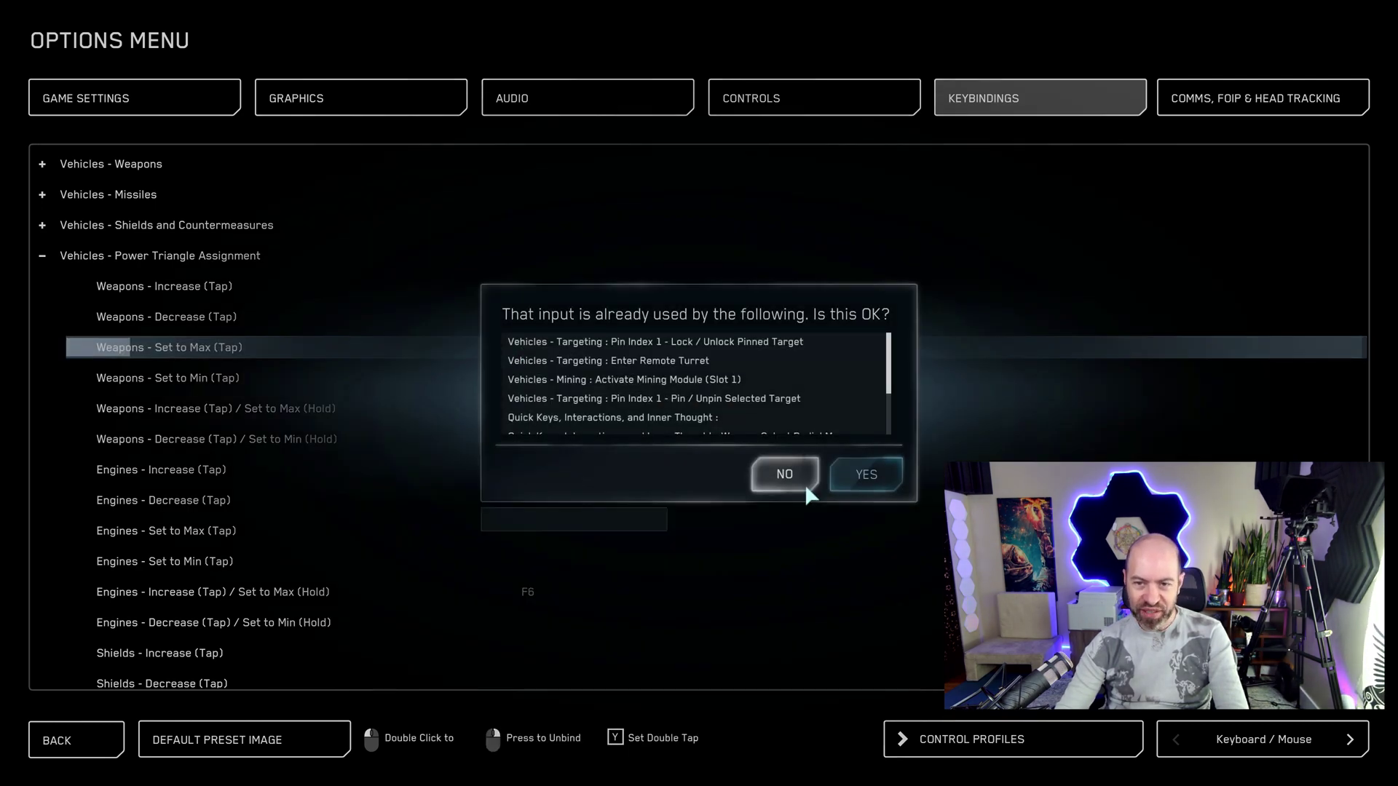
left_click(866, 473)
- Bind Shields - Set to Max (Tap) to 2 and Engines - Set to Max (Tap) to 3, accepting the conflicts
scroll(306, 626, "down", 2)
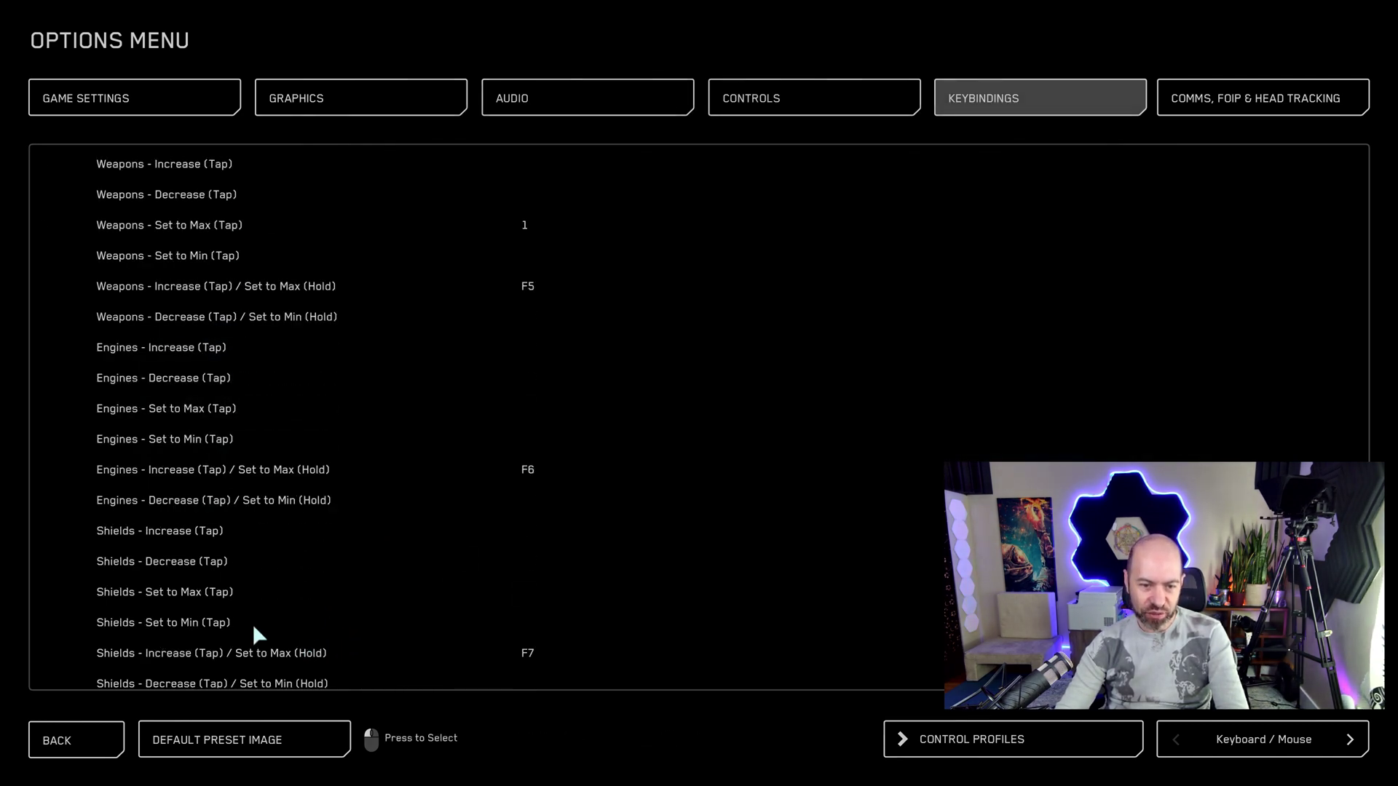
double_click(543, 587)
key("2")
left_click(852, 470)
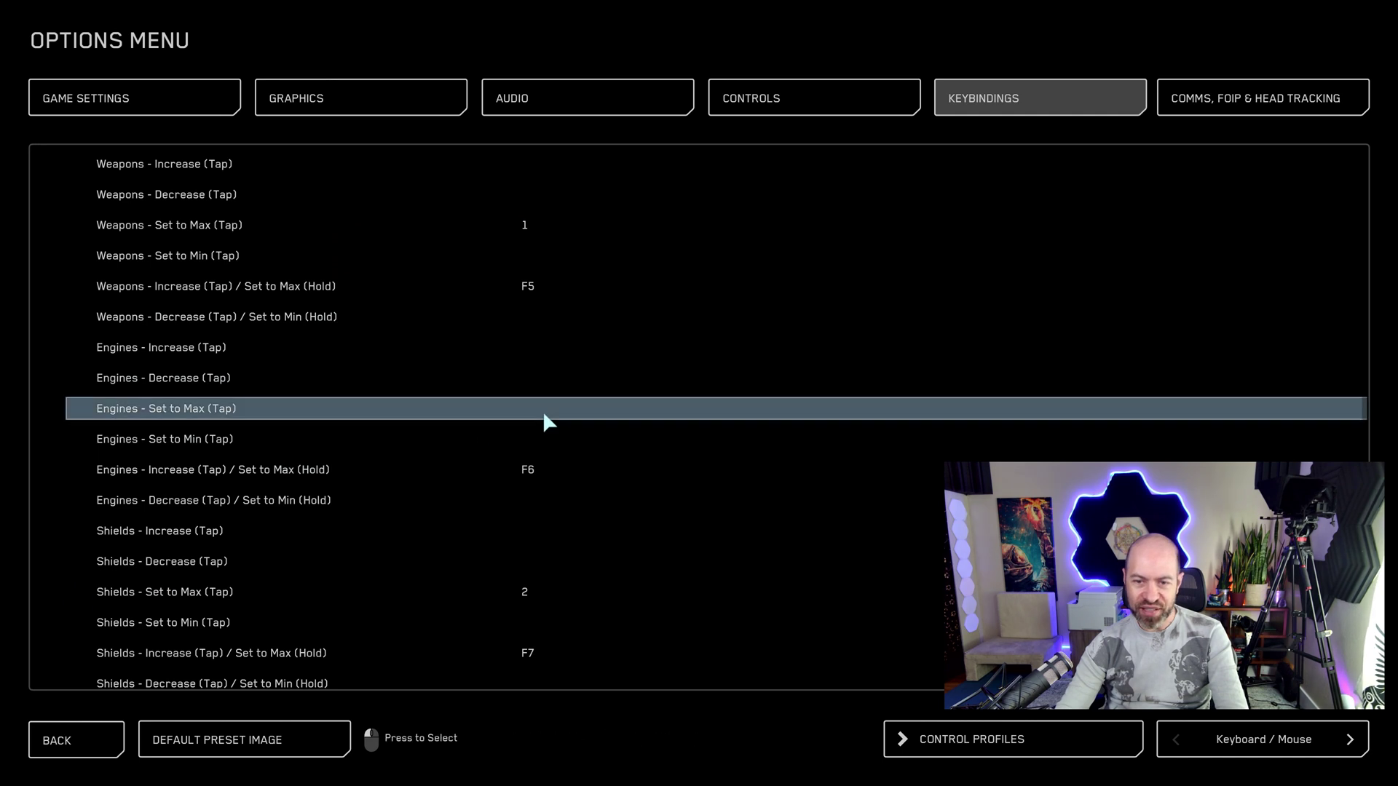
double_click(543, 411)
key("3")
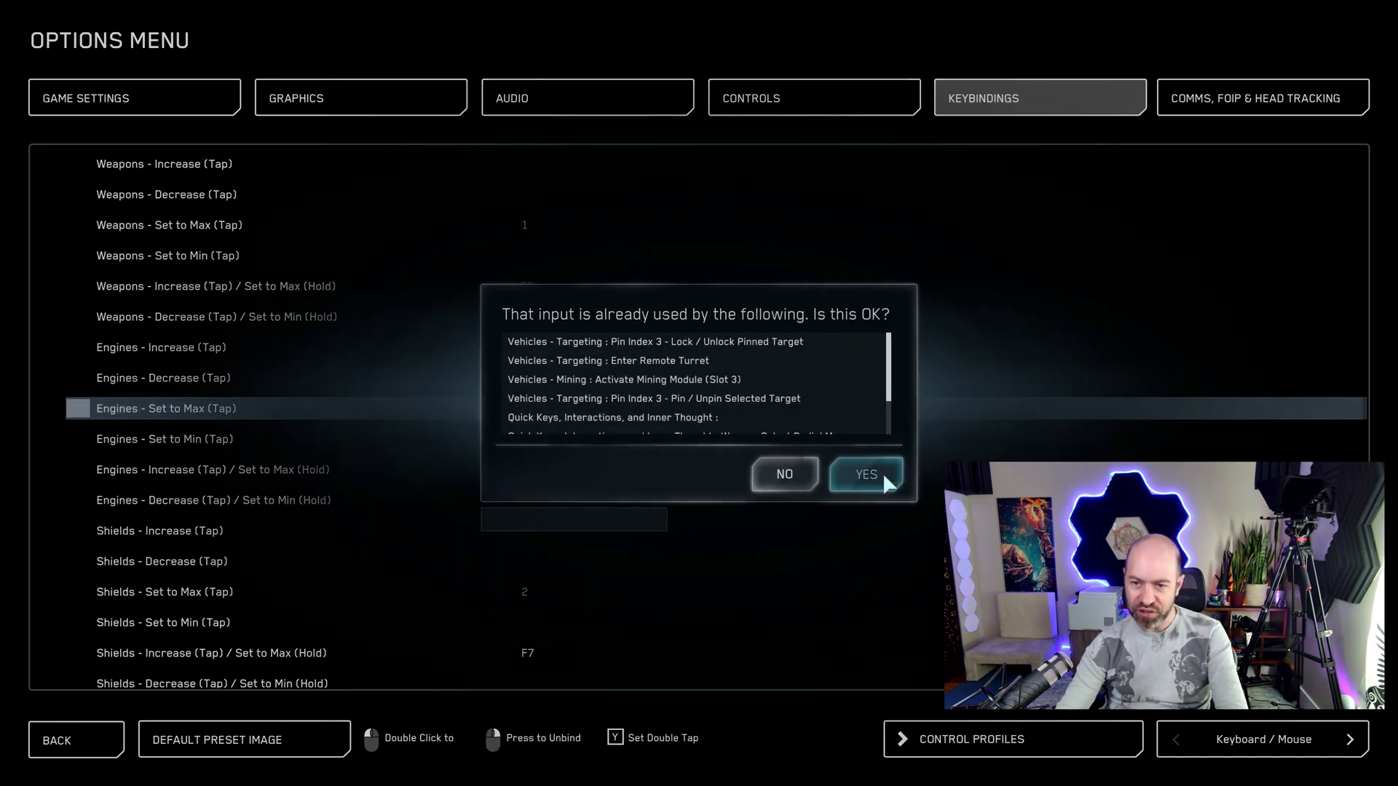
left_click(866, 472)
- Bind Reset Assignments in the Vehicles - Power Triangle Assignment group to 4, accepting the conflicts
scroll(469, 607, "down", 3)
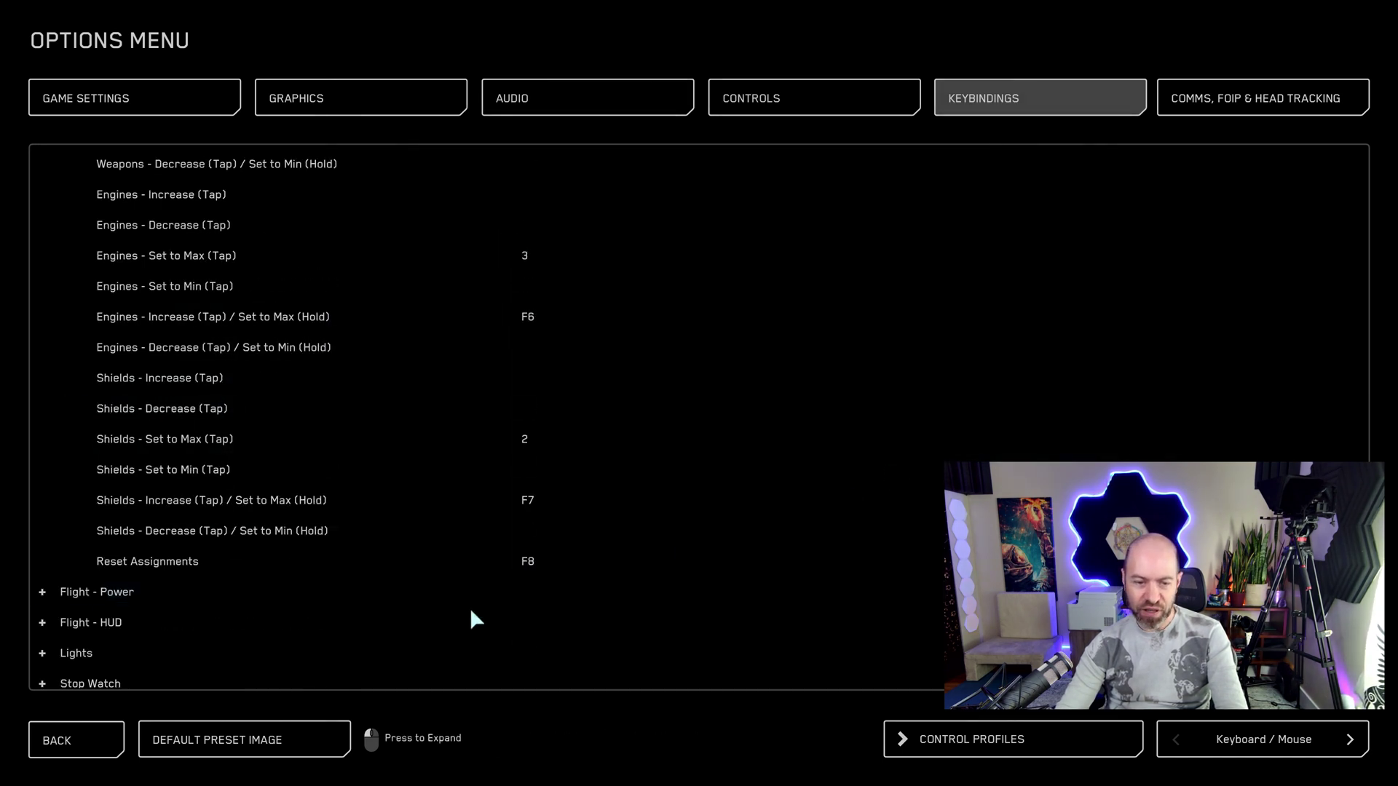
double_click(236, 561)
key("4")
left_click(865, 472)
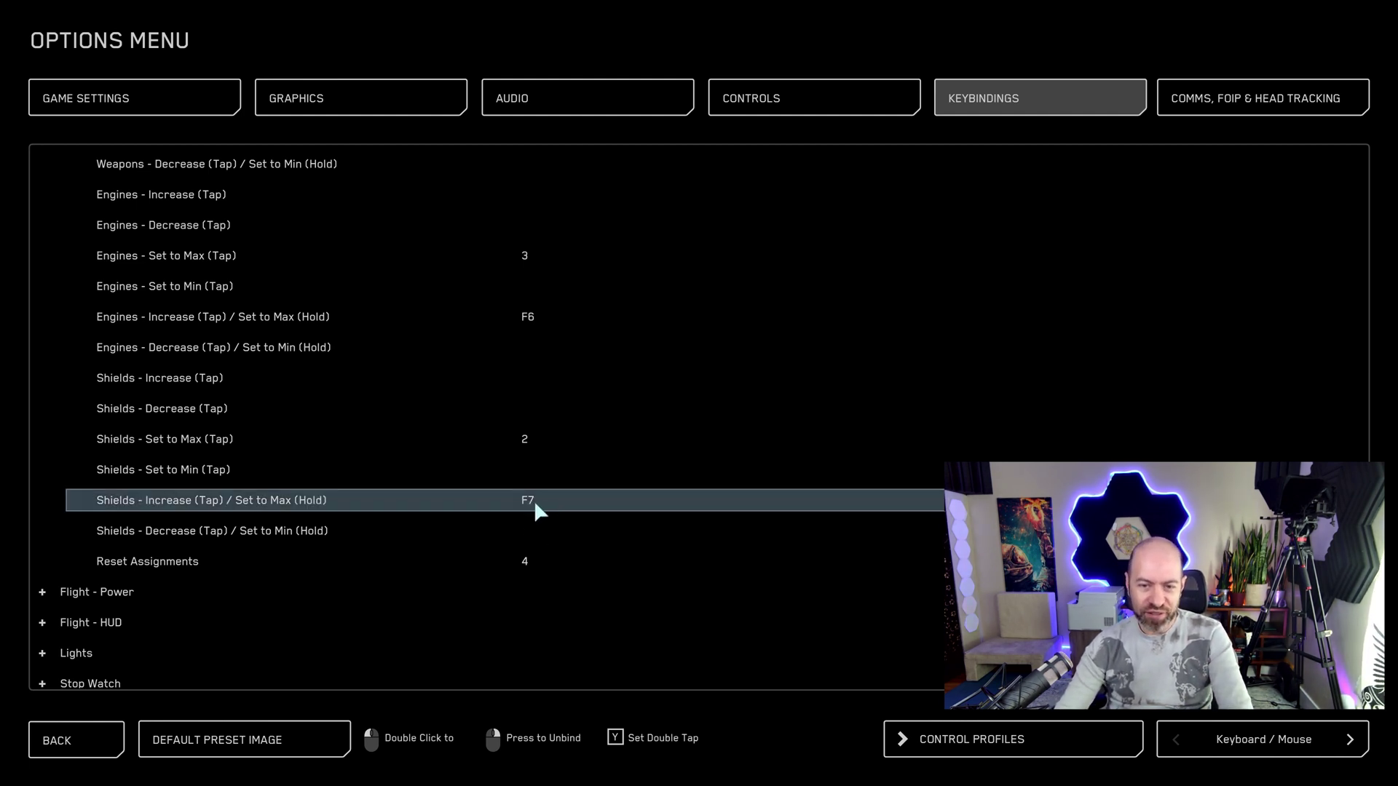
- Bind Shield reset levels under Vehicles - Shields and Countermeasures to 4, accepting the conflicts
scroll(556, 399, "up", 5)
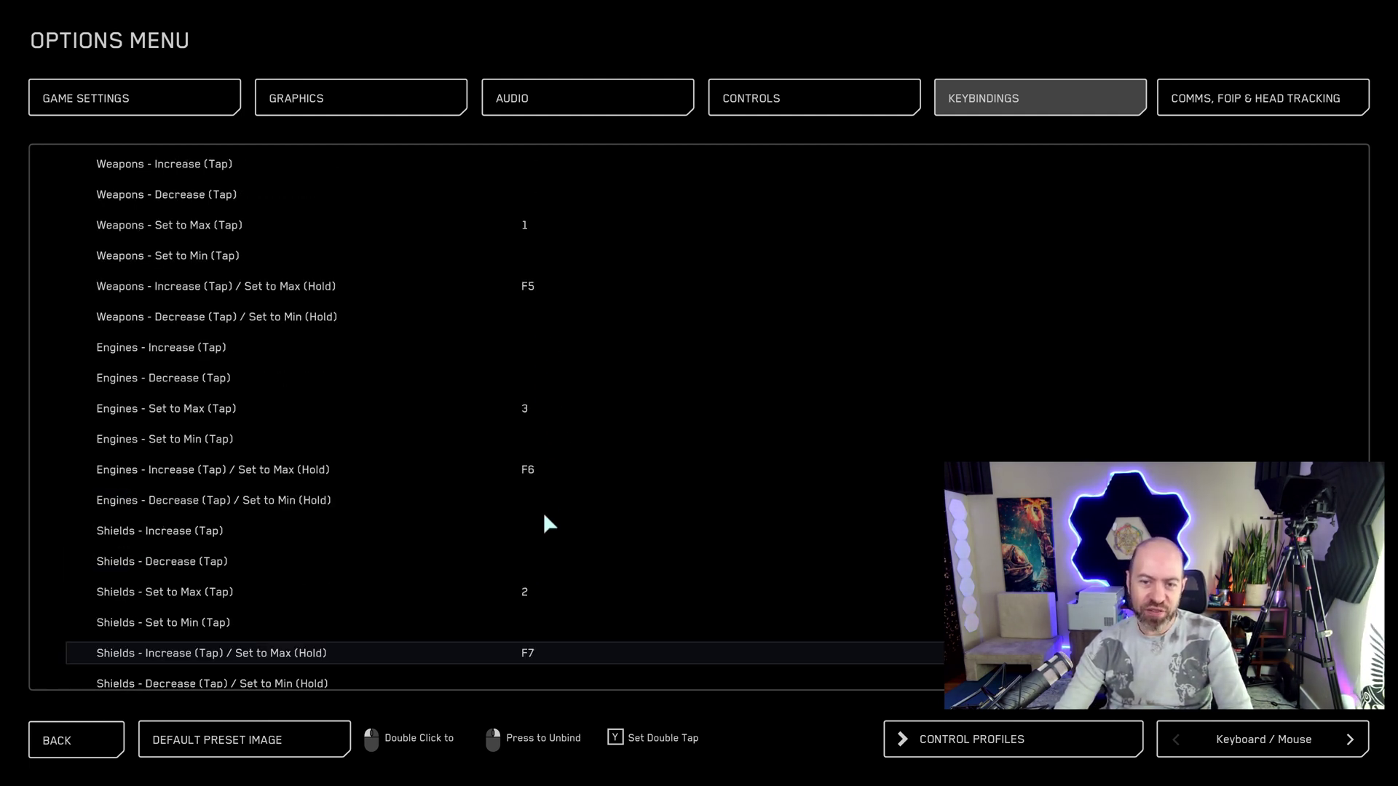
scroll(537, 553, "down", 3)
scroll(534, 587, "up", 6)
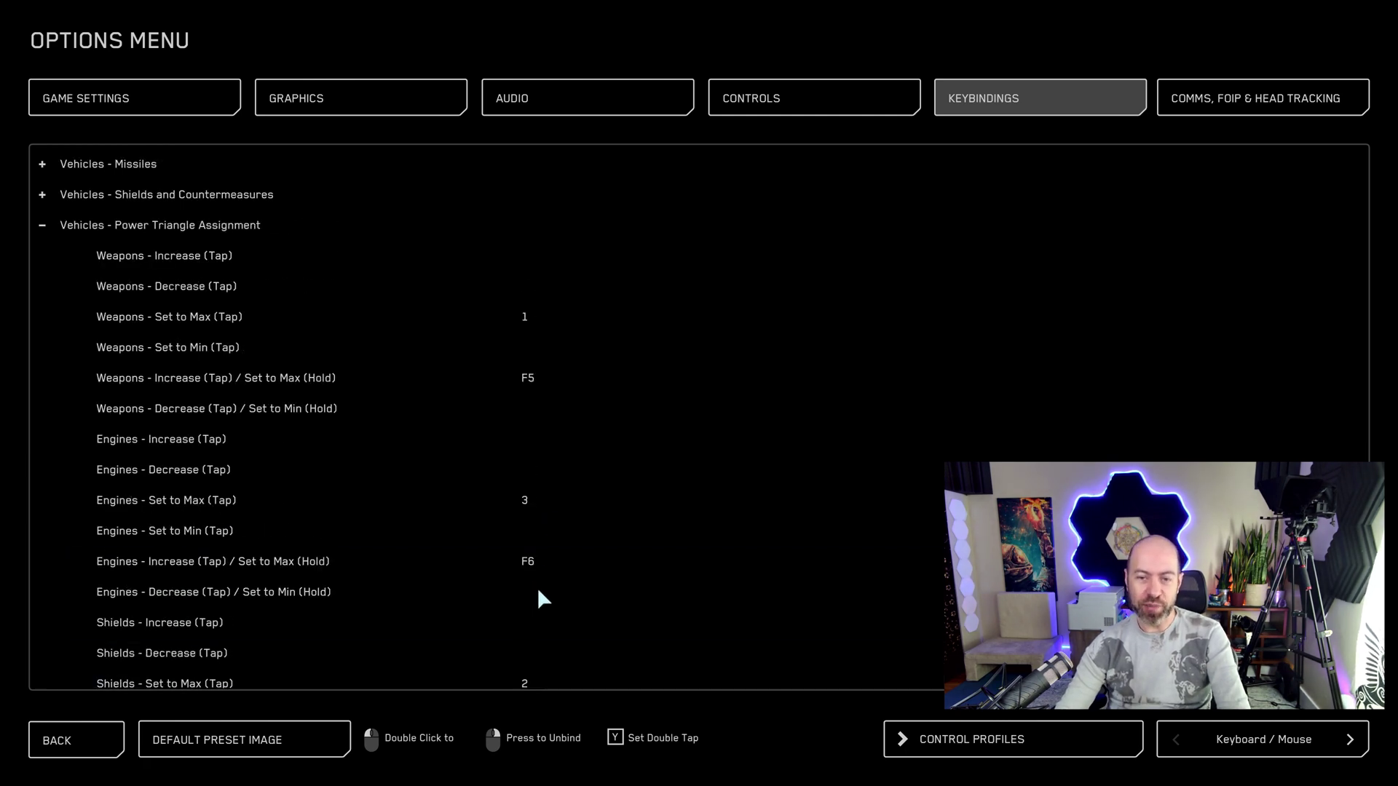
scroll(543, 581, "down", 6)
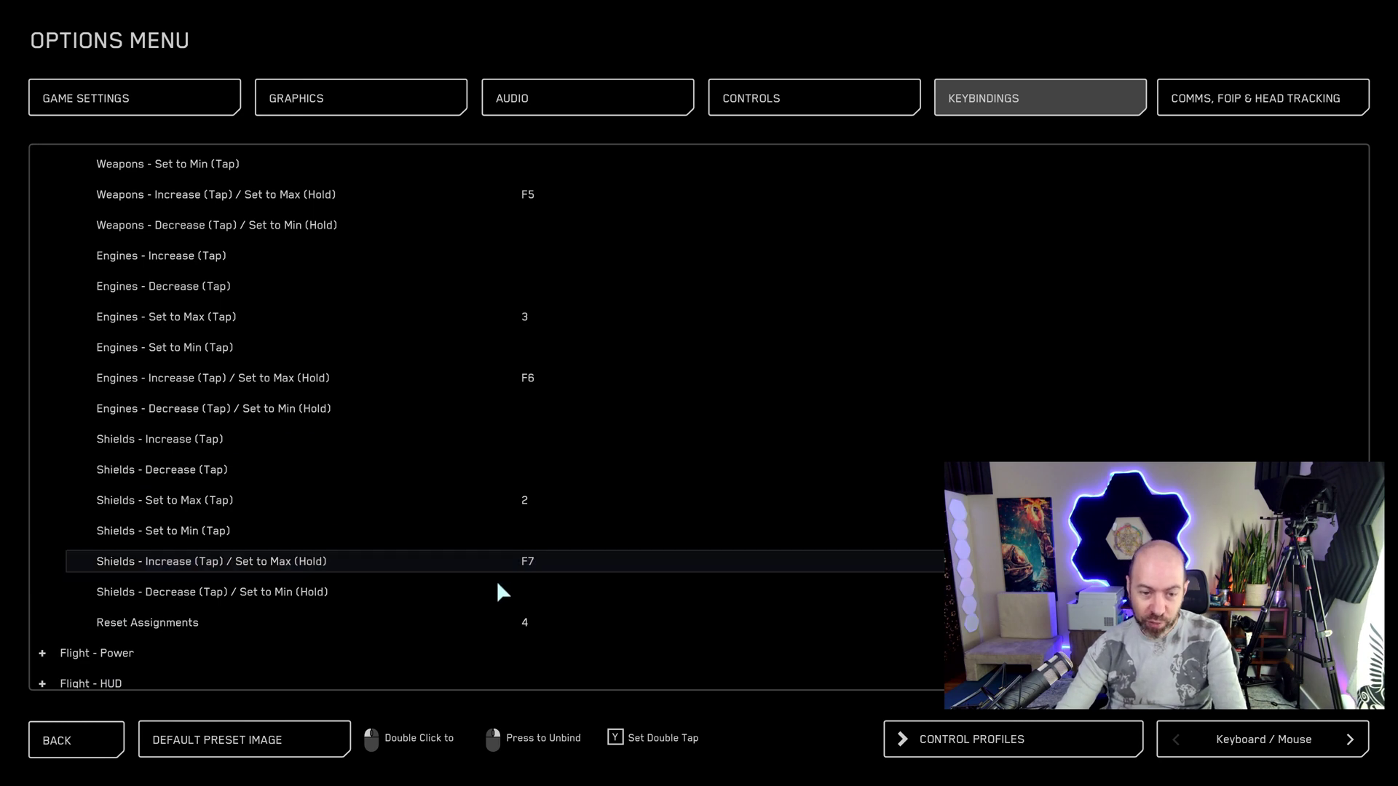
scroll(473, 580, "up", 5)
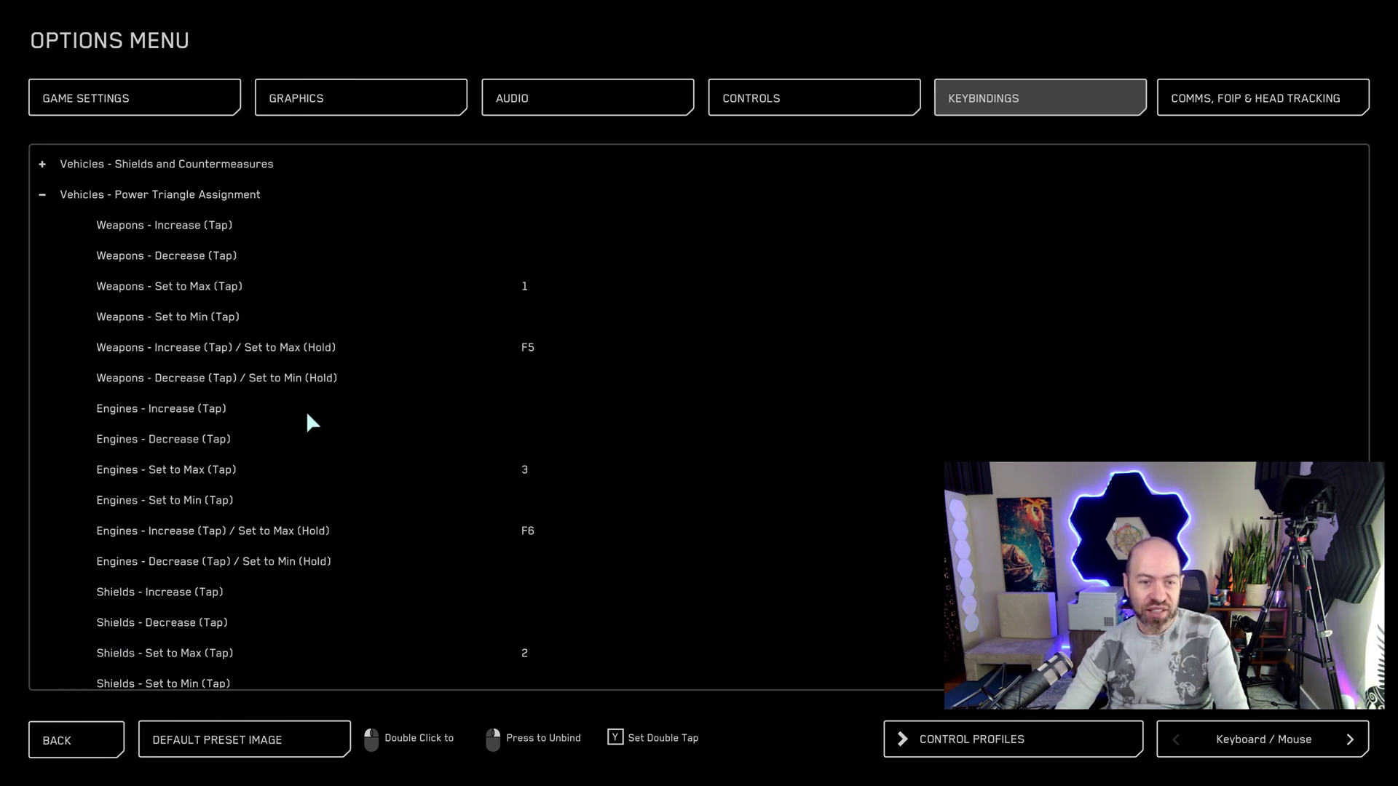
left_click(169, 169)
scroll(224, 622, "up", 3)
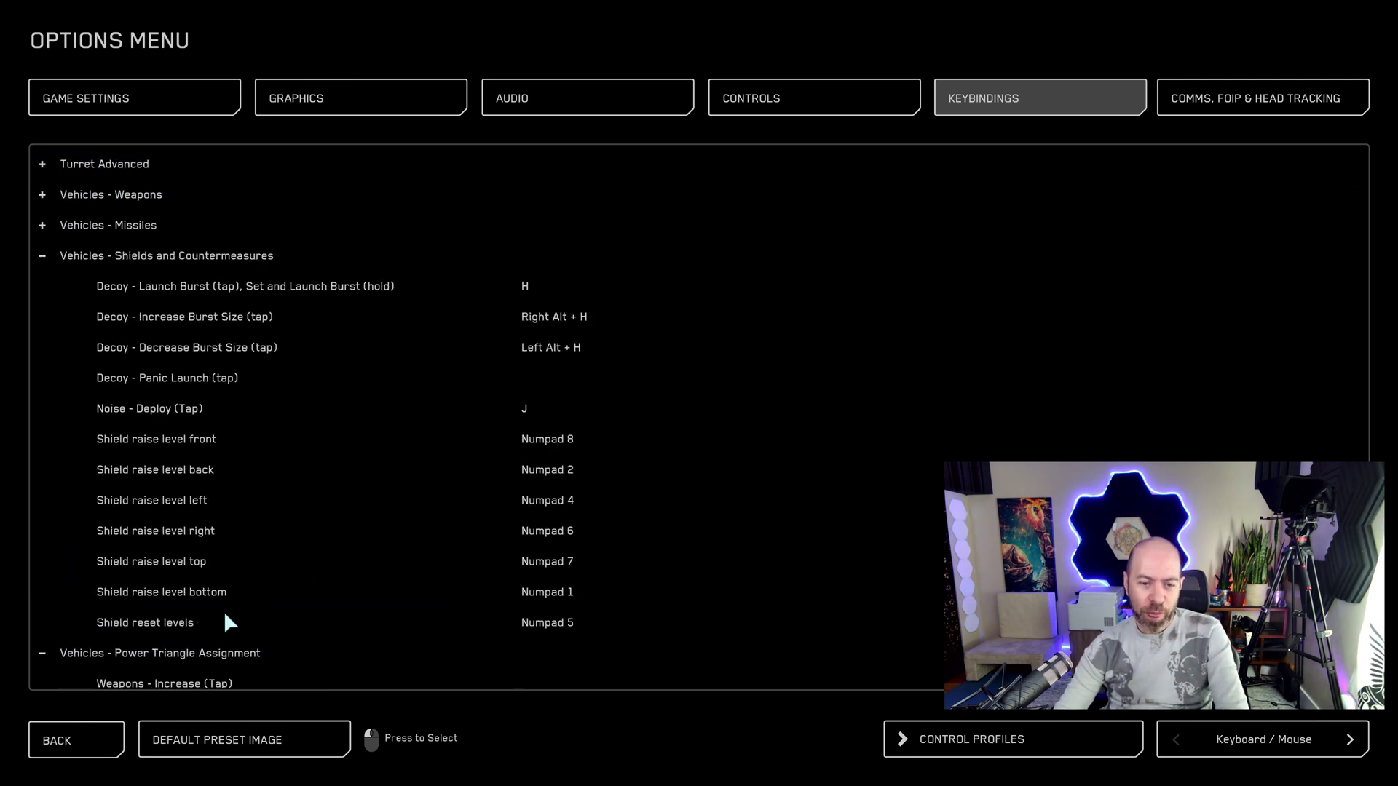
double_click(571, 625)
key("4")
left_click(865, 474)
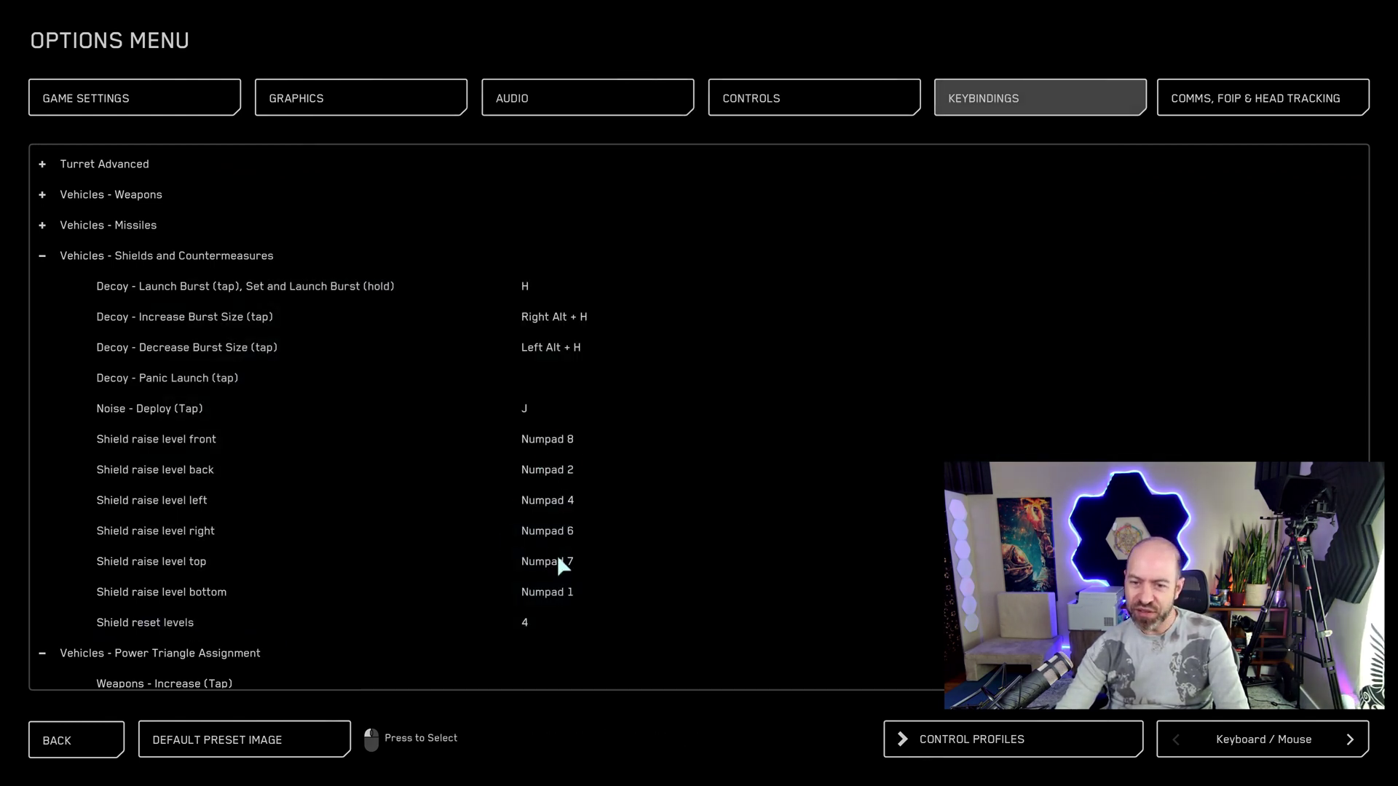
left_click(553, 443)
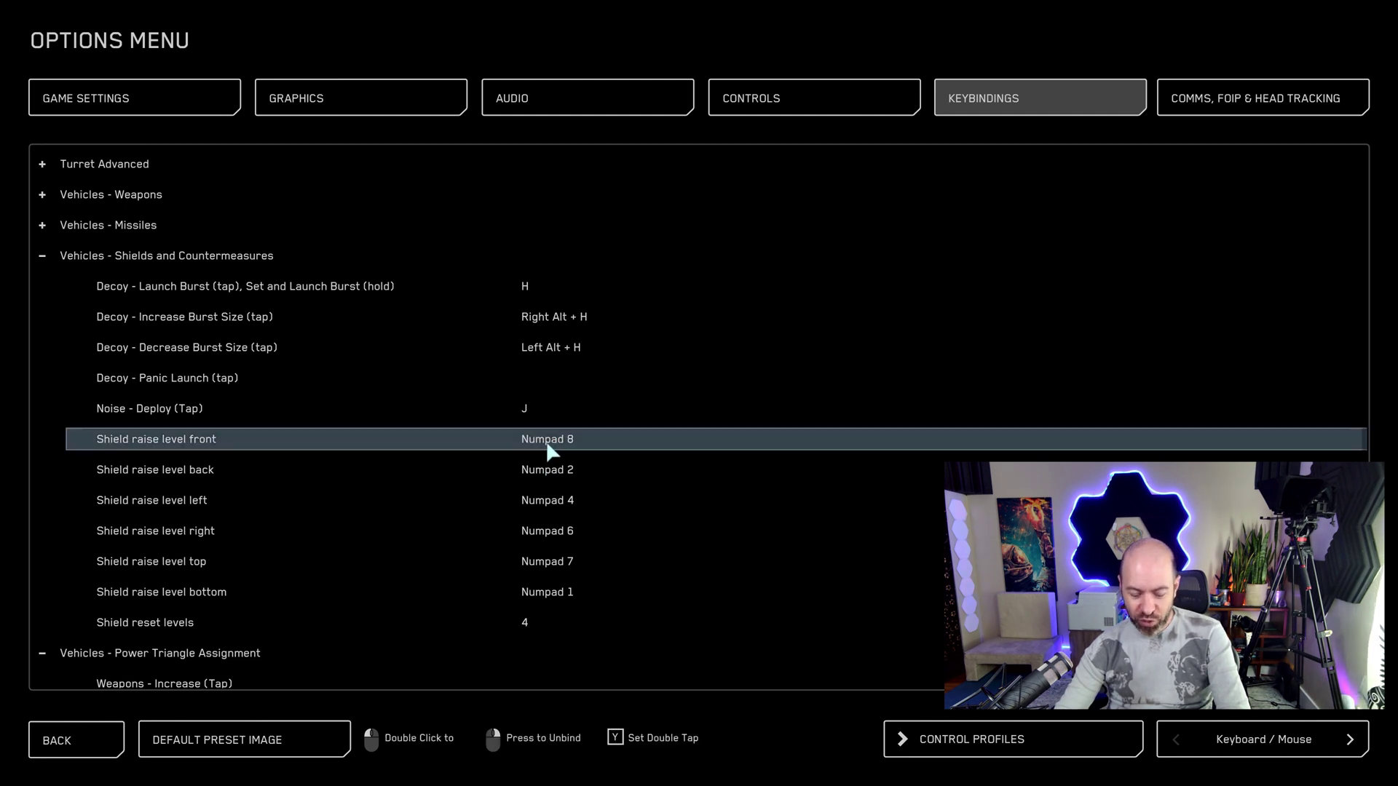
scroll(510, 539, "down", 5)
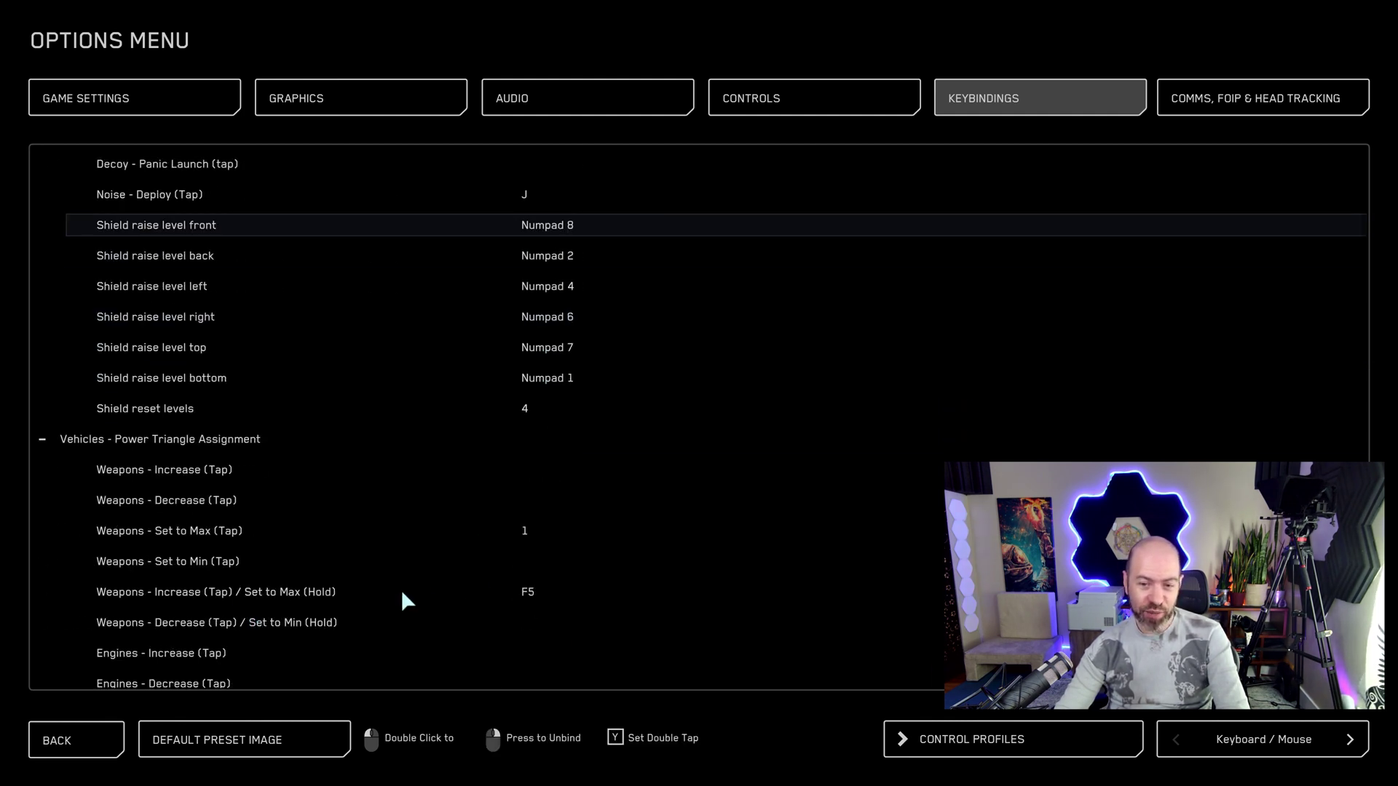
left_click(543, 469)
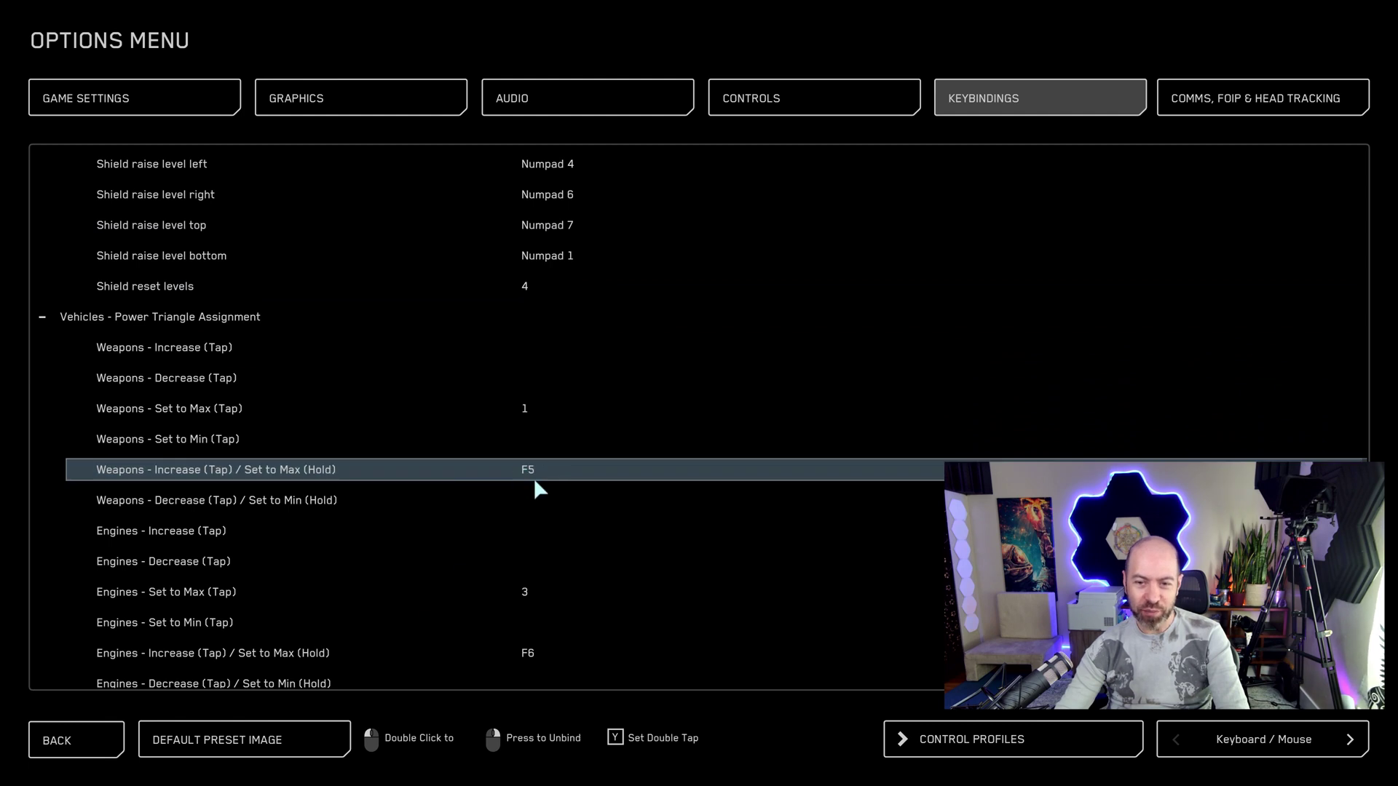
- Save the current control settings as a control profile named Keys_318_STH
left_click(939, 738)
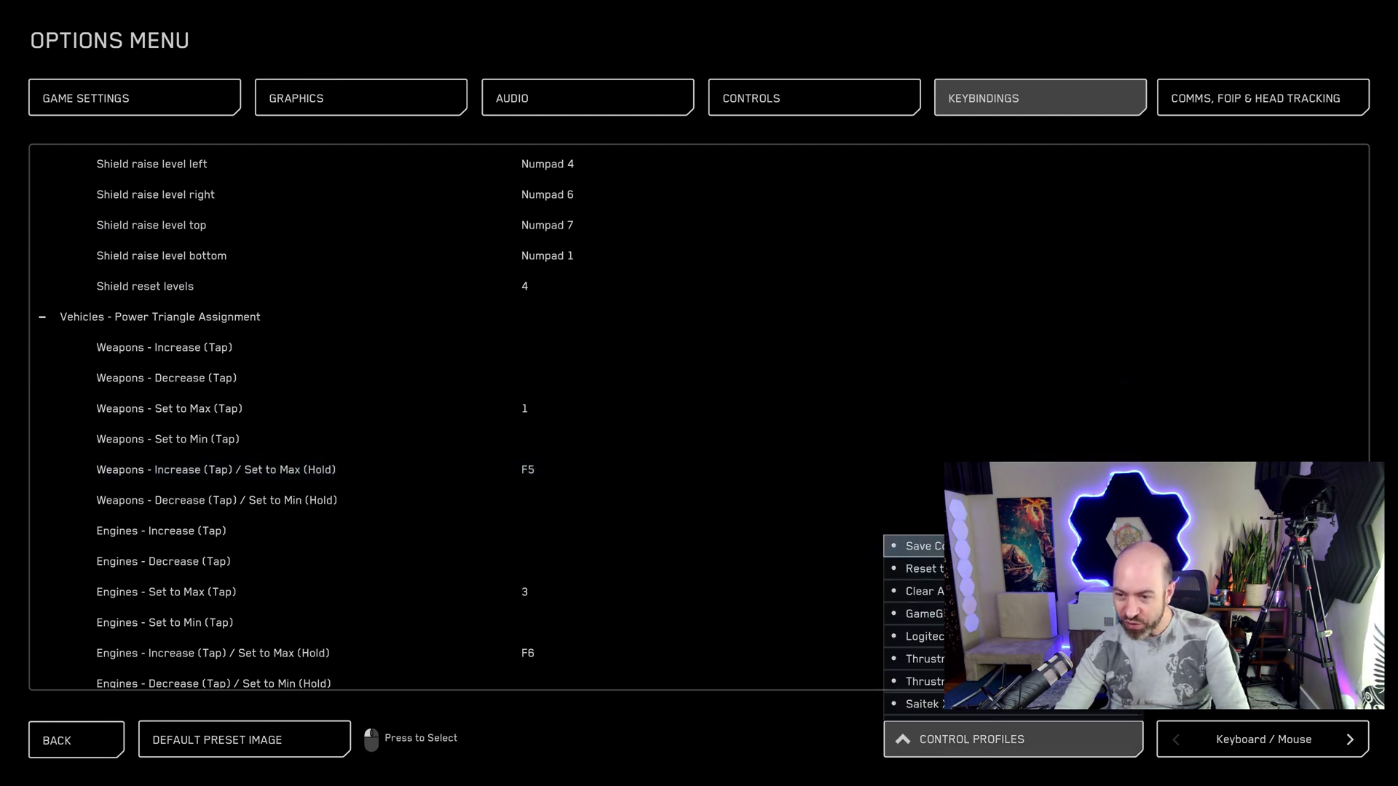
left_click(913, 546)
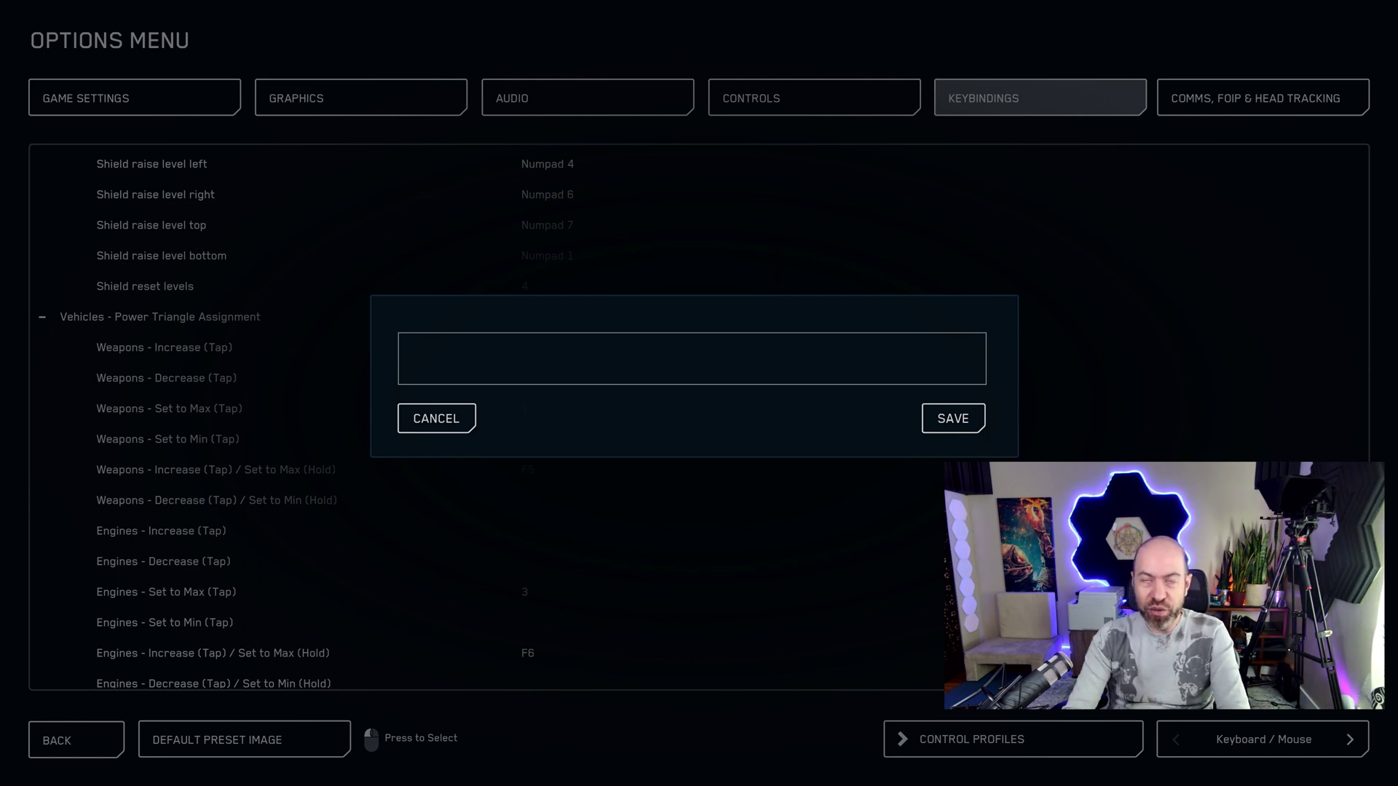
type("Keyboard")
key("BackSpace")
key("BackSpace")
key("BackSpace")
type("oard")
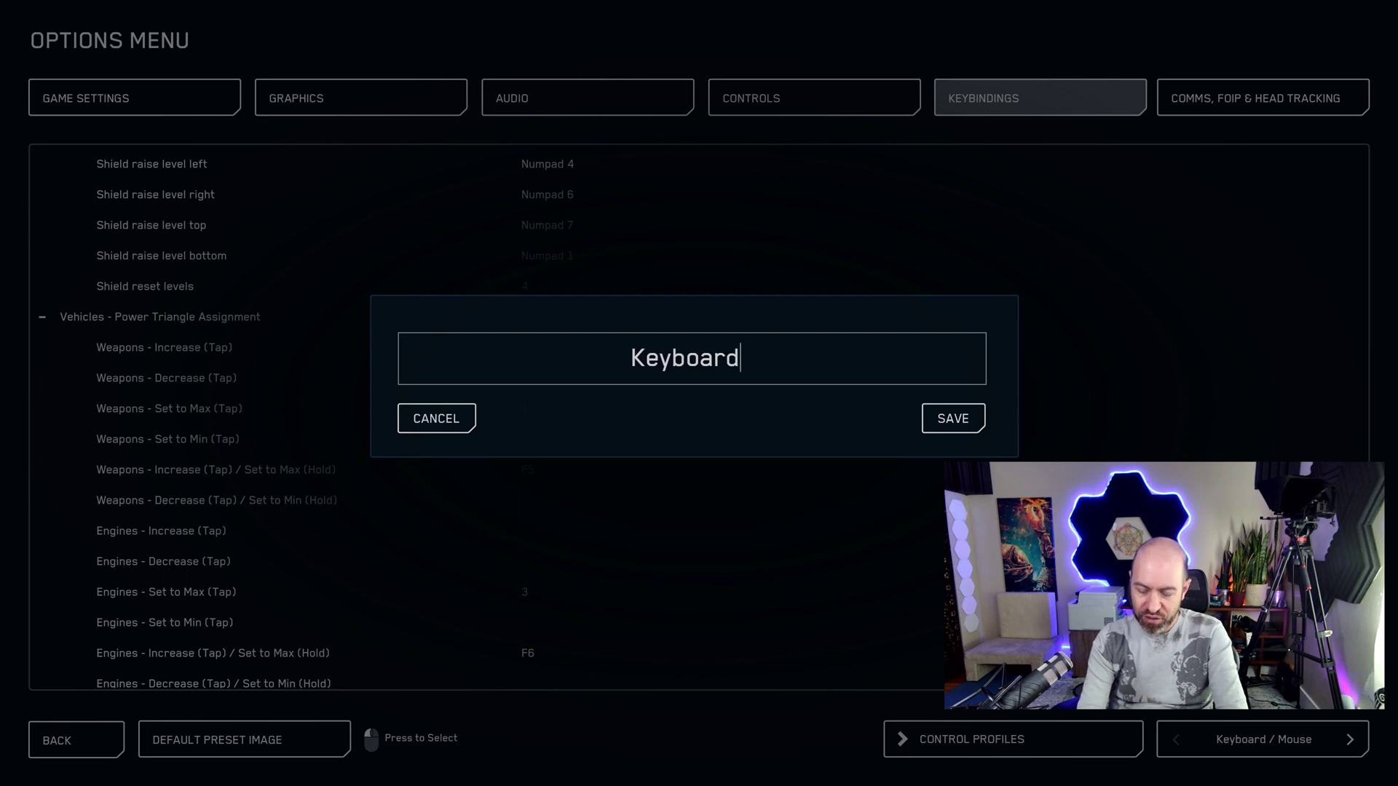
key("BackSpace")
key("BackSpace")
key("BackSpace")
key("BackSpace")
key("BackSpace")
type("s")
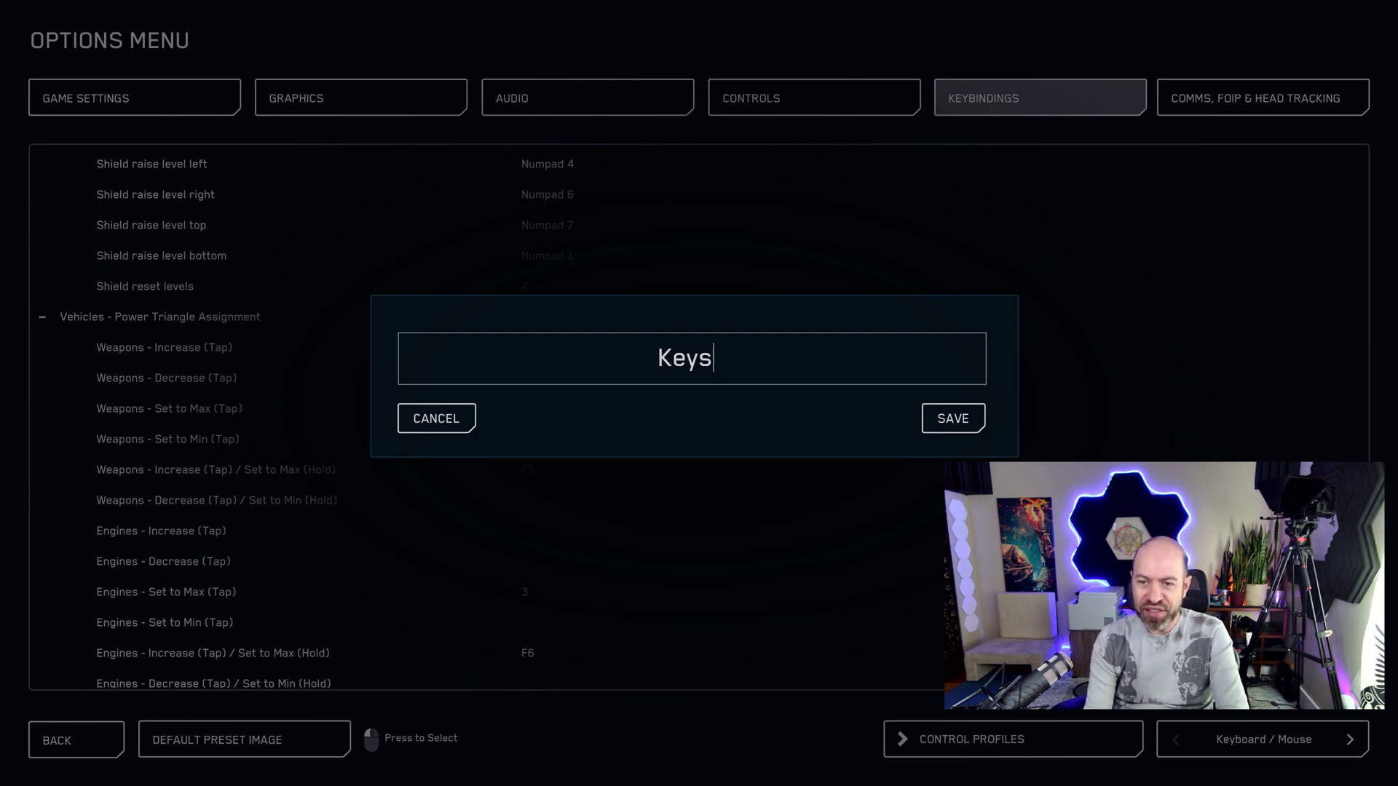
type("_318")
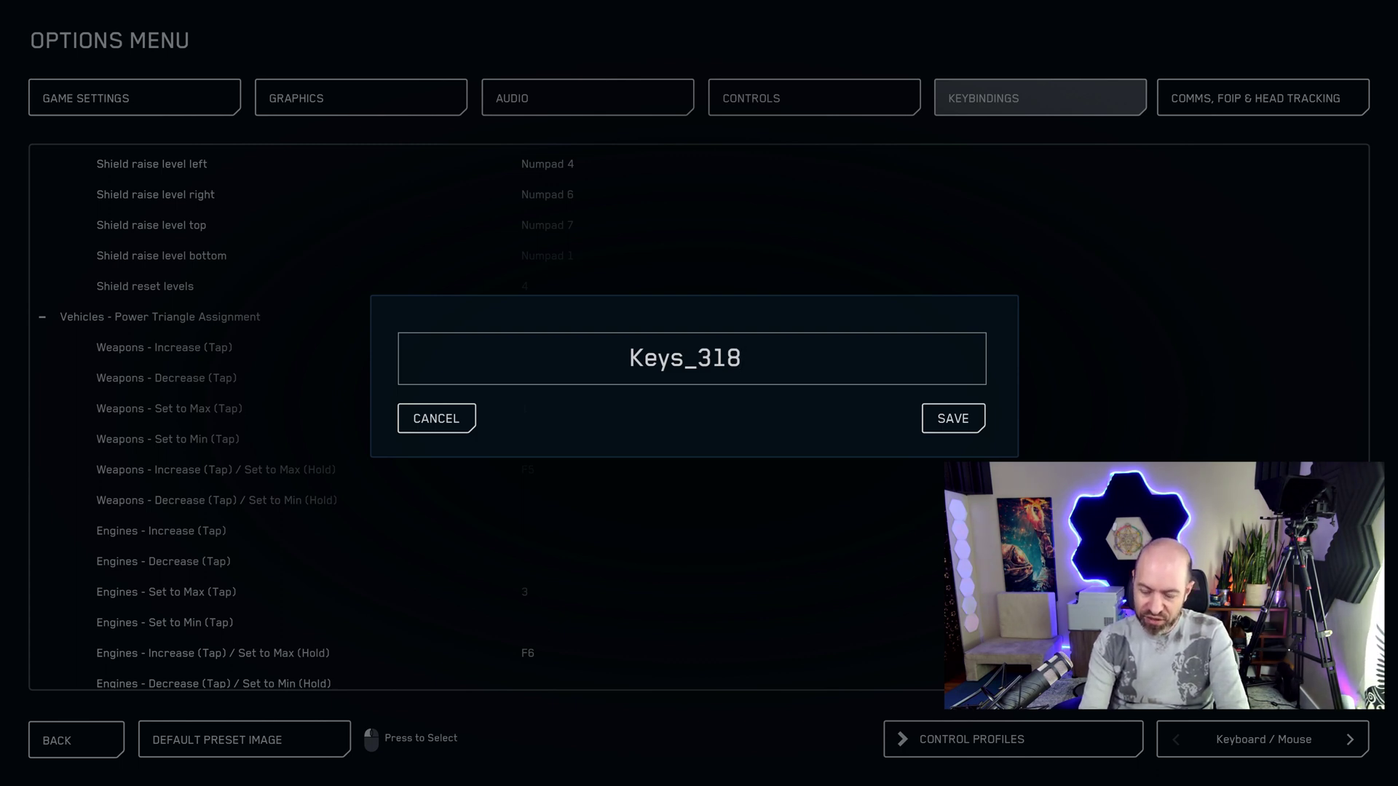
type("_ST")
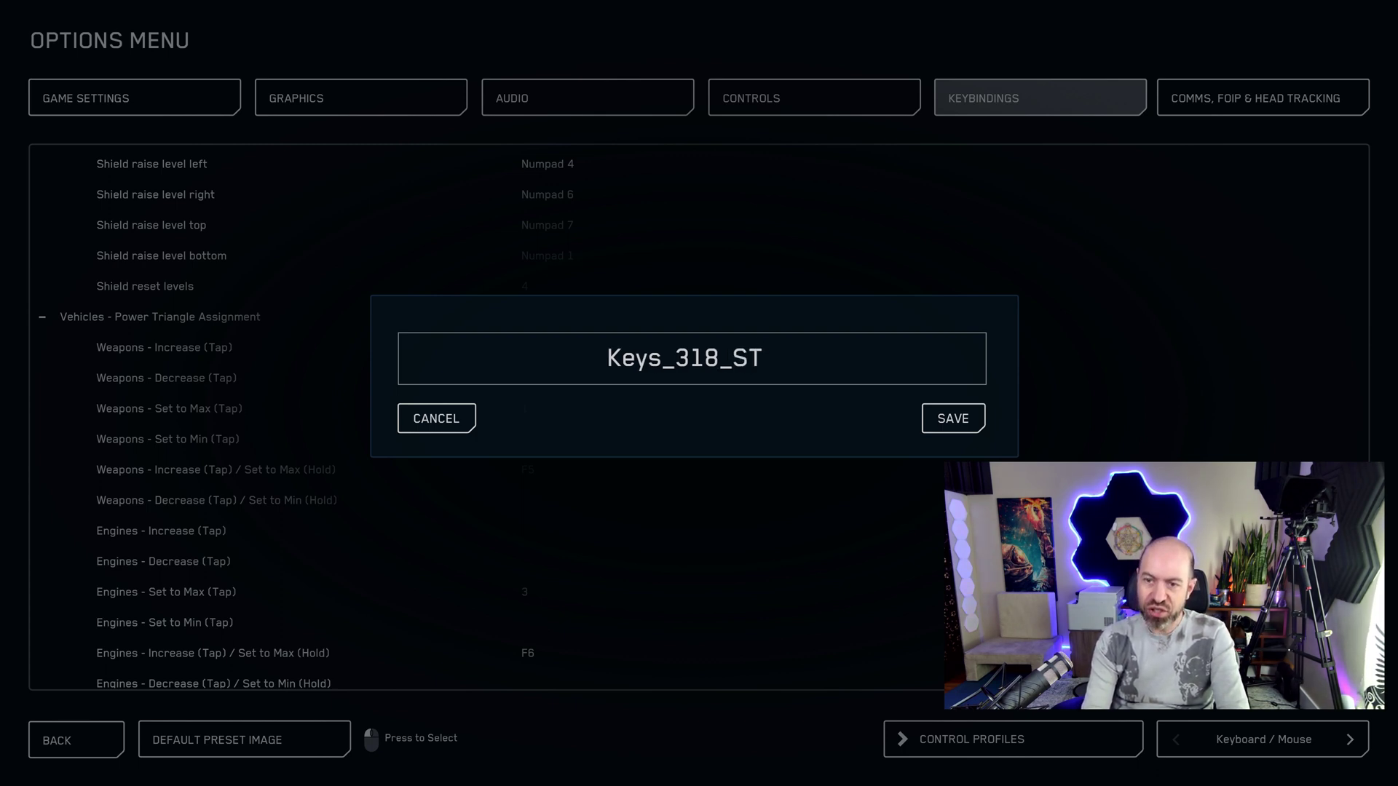
type("H")
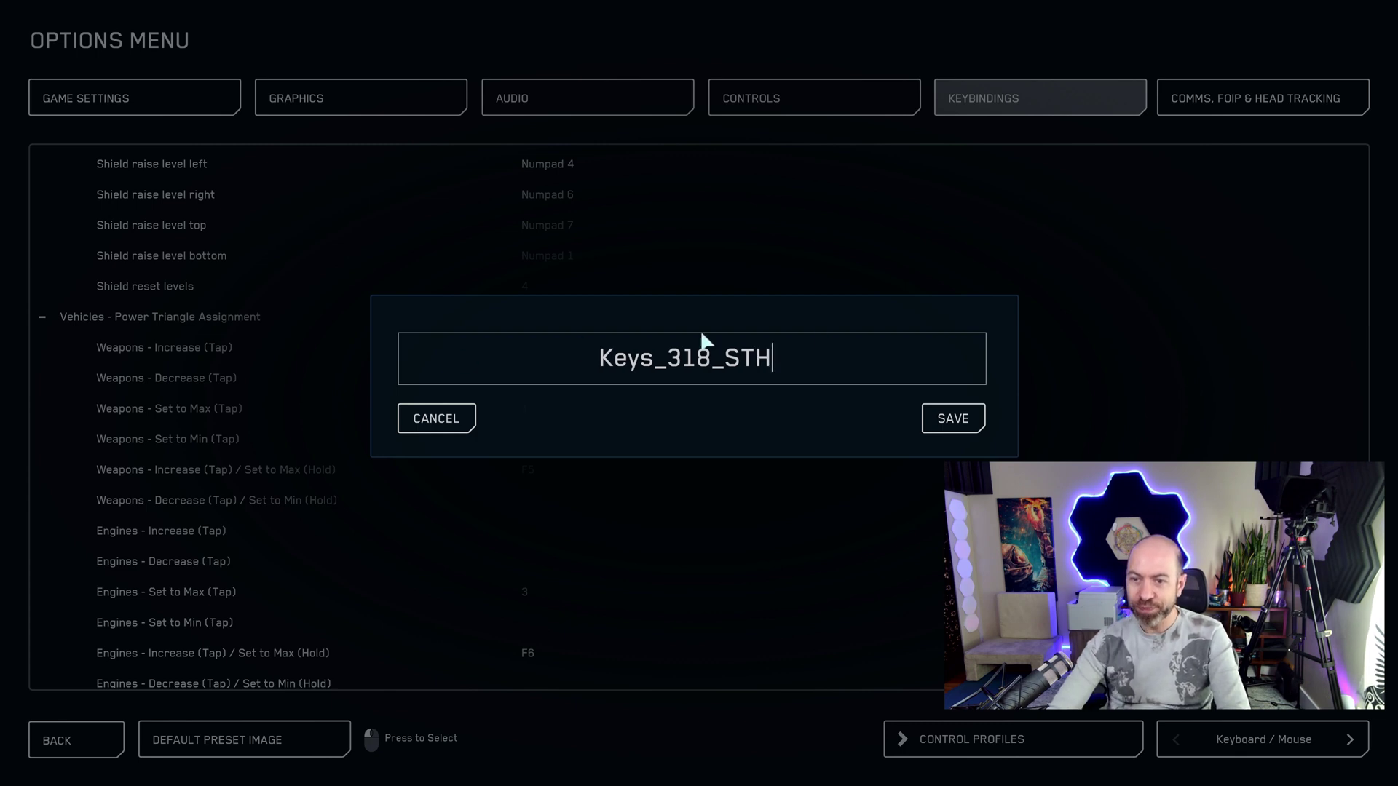
left_click(968, 421)
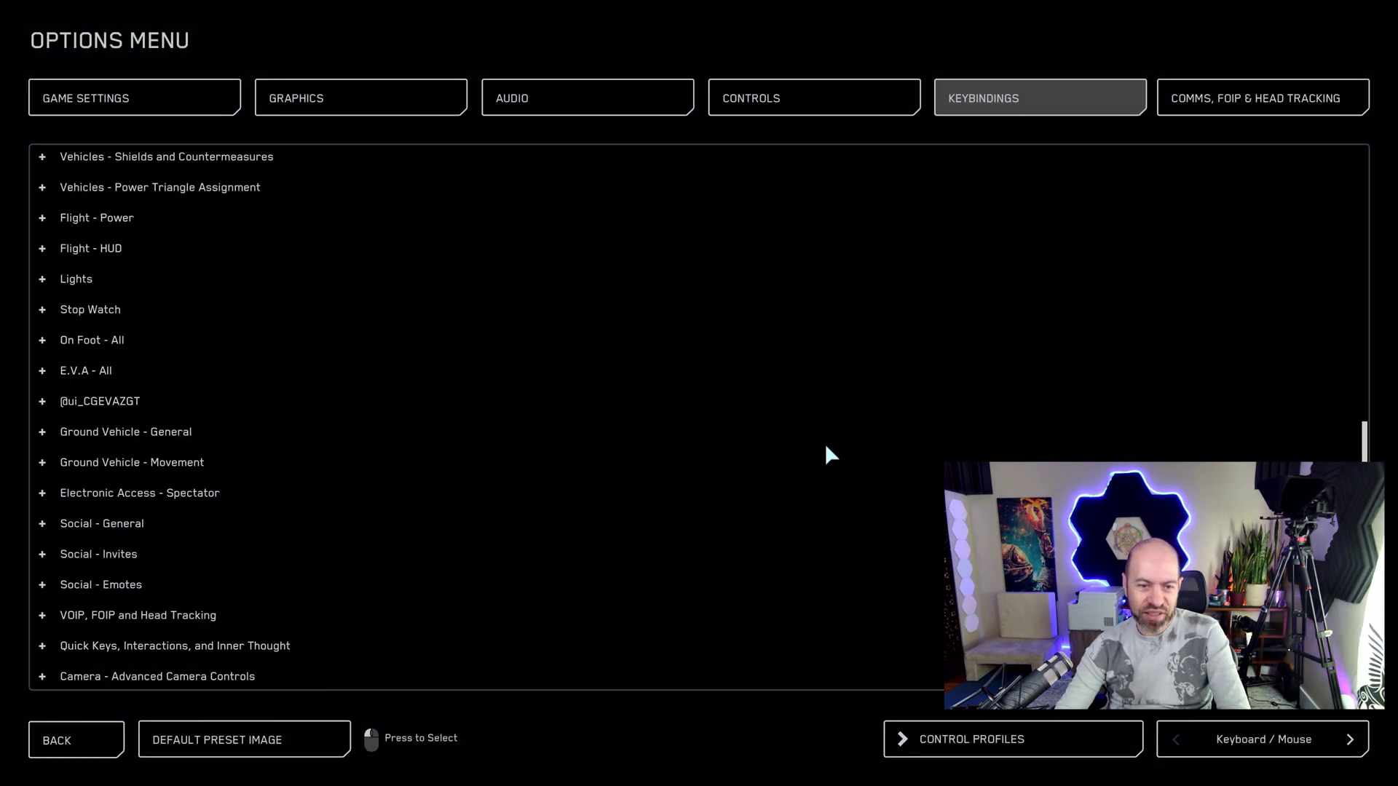
- Remove the F7 binding from Shields - Increase (Tap) / Set to Max (Hold) in the Vehicles - Power Triangle Assignment group
scroll(218, 430, "up", 5)
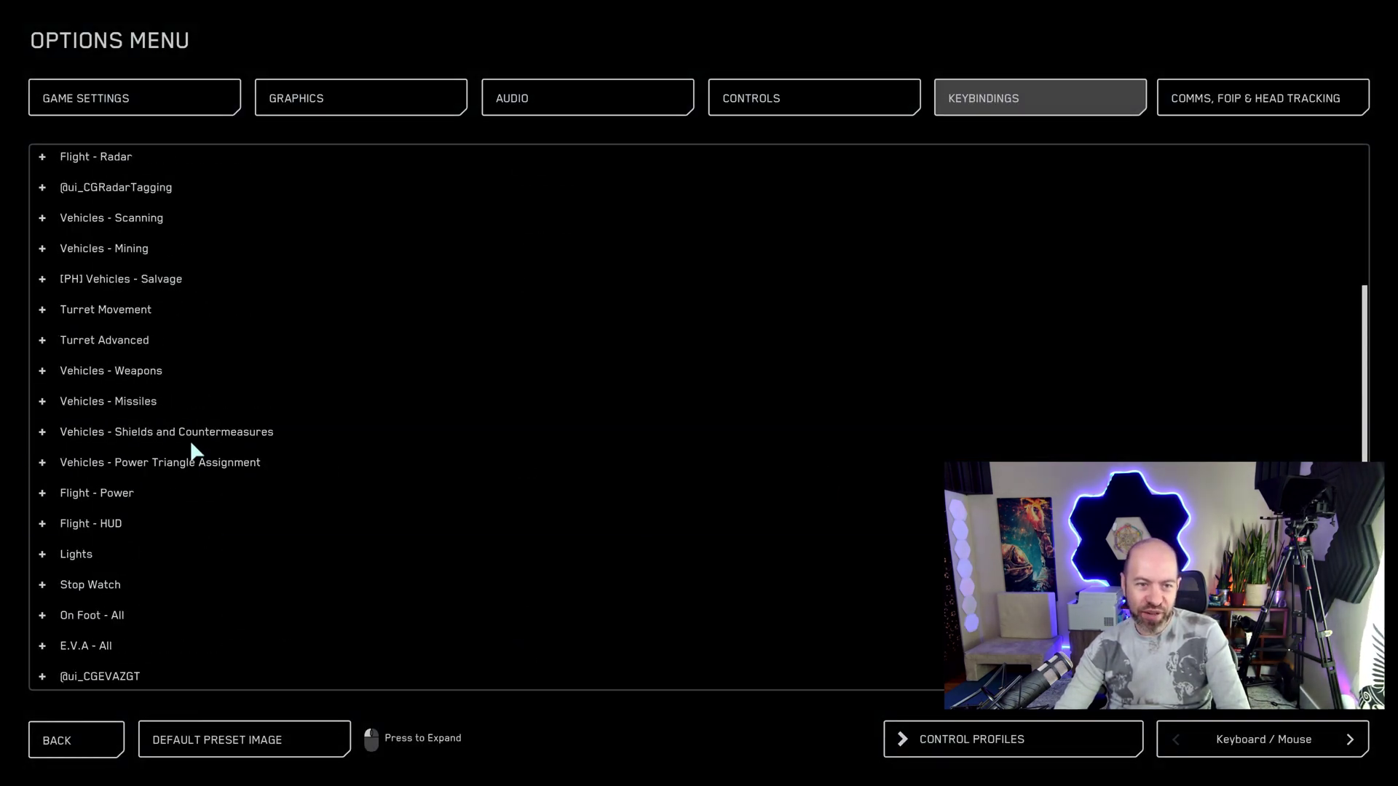
scroll(205, 498, "up", 1)
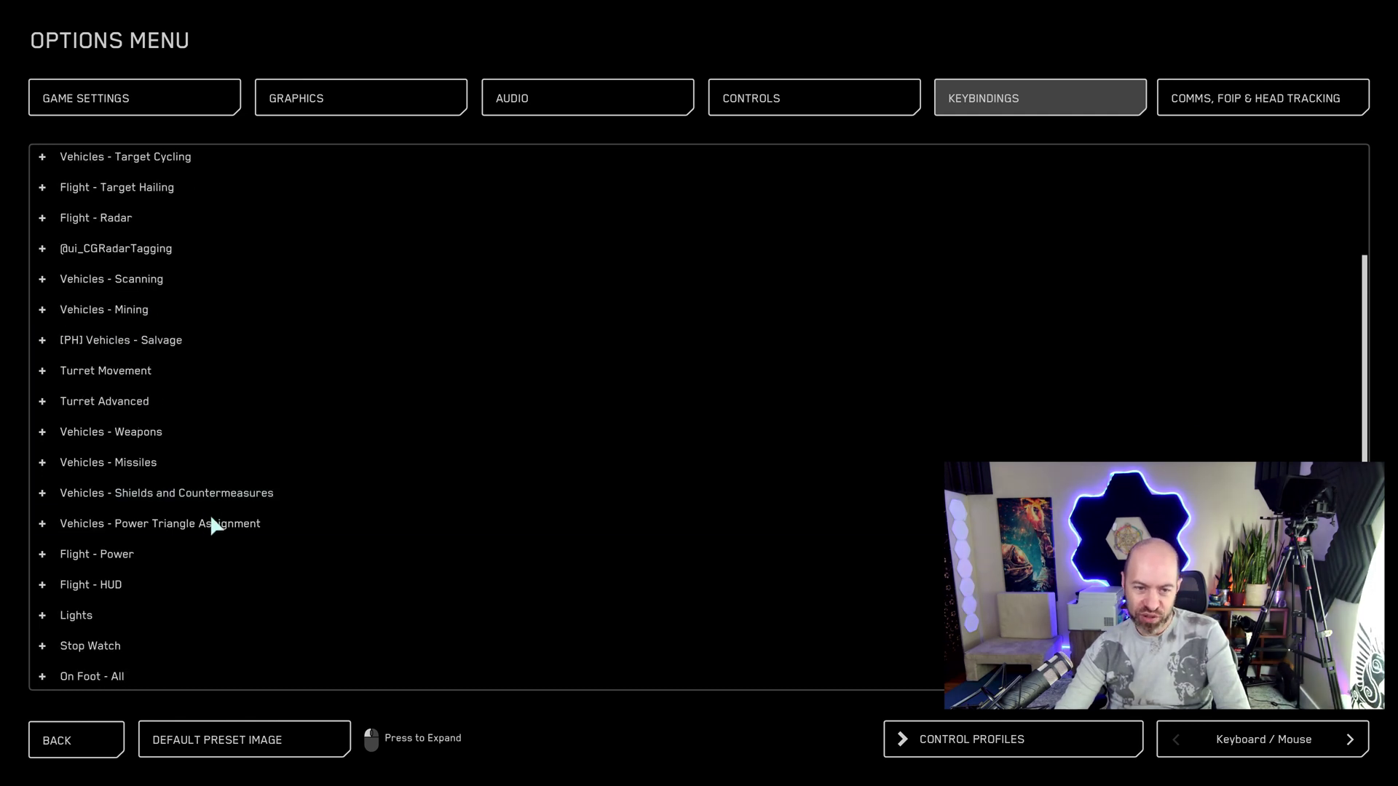
left_click(259, 493)
scroll(214, 521, "down", 2)
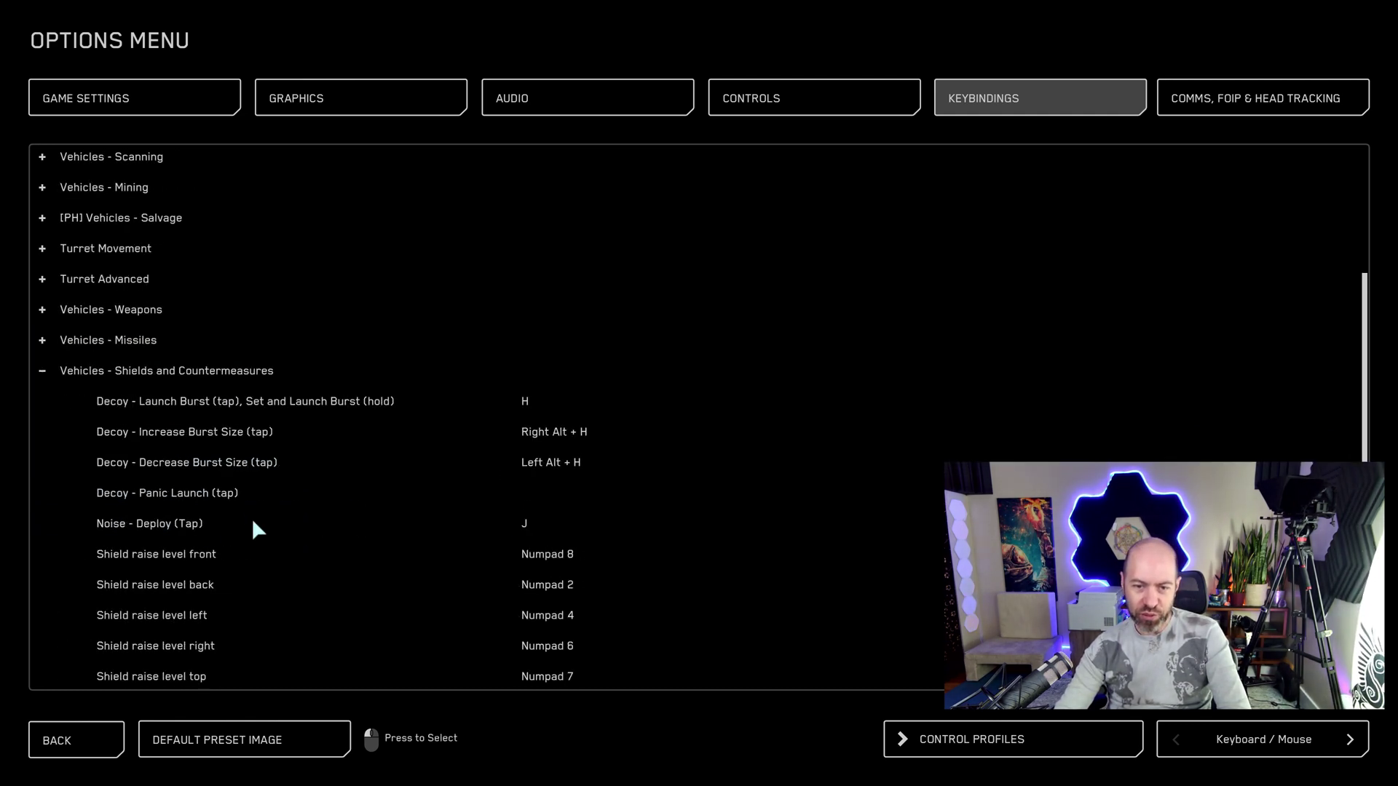
scroll(171, 455, "up", 1)
left_click(182, 434)
left_click(166, 464)
scroll(495, 537, "down", 2)
scroll(533, 571, "down", 2)
scroll(535, 560, "down", 2)
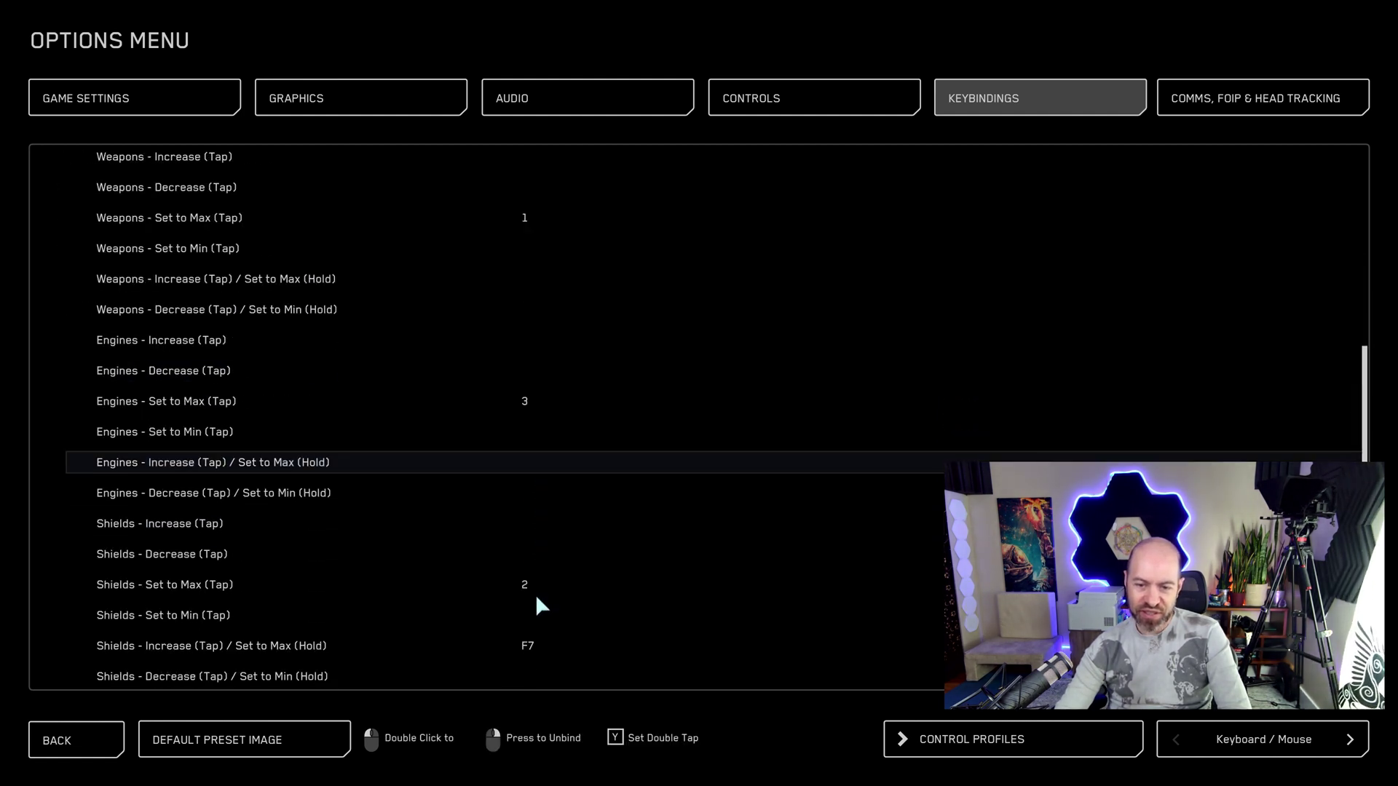
double_click(530, 647)
key("F7")
- Bind Shield raise level front to F5 and Shield raise level back to F6 under Vehicles - Shields and Countermeasures
scroll(229, 281, "up", 2)
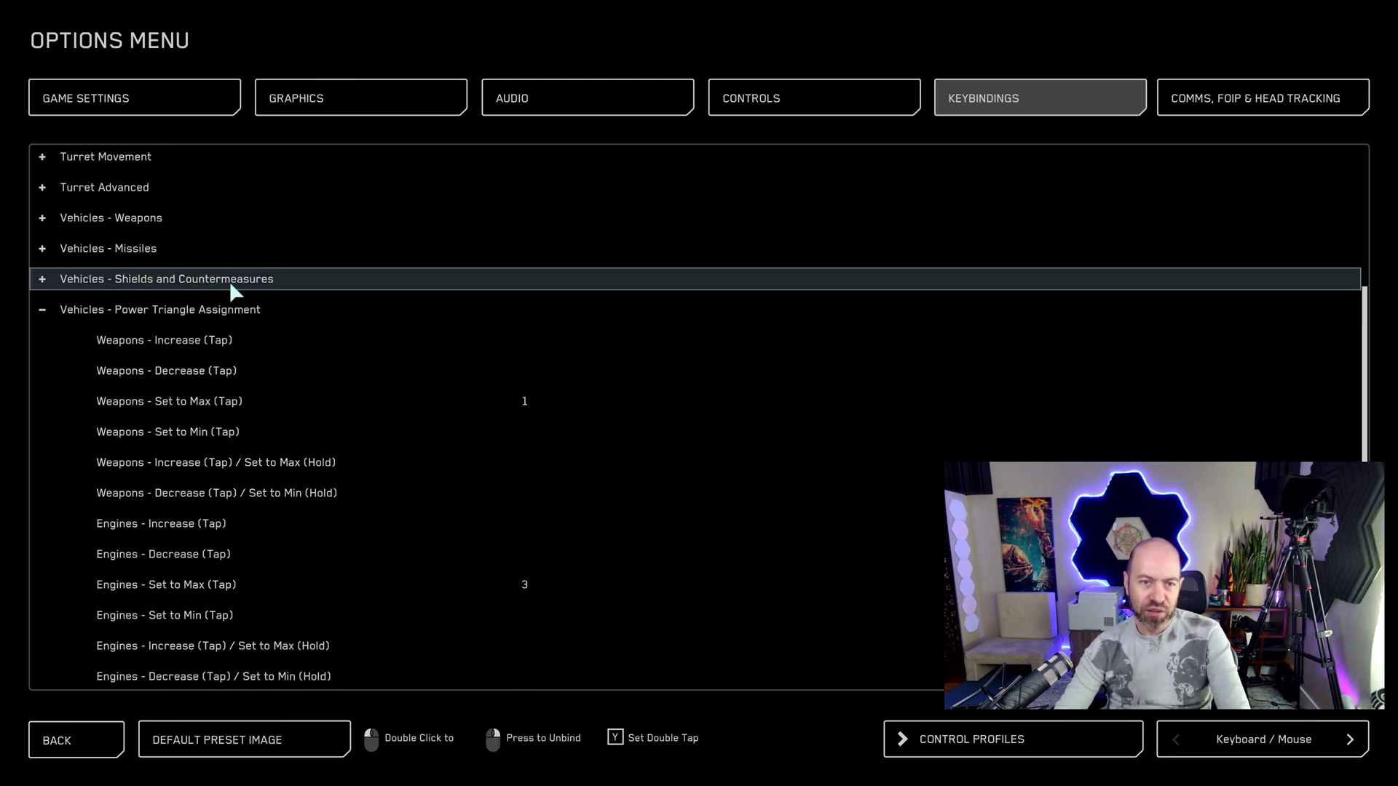
left_click(259, 288)
left_click(261, 288)
scroll(406, 424, "down", 5)
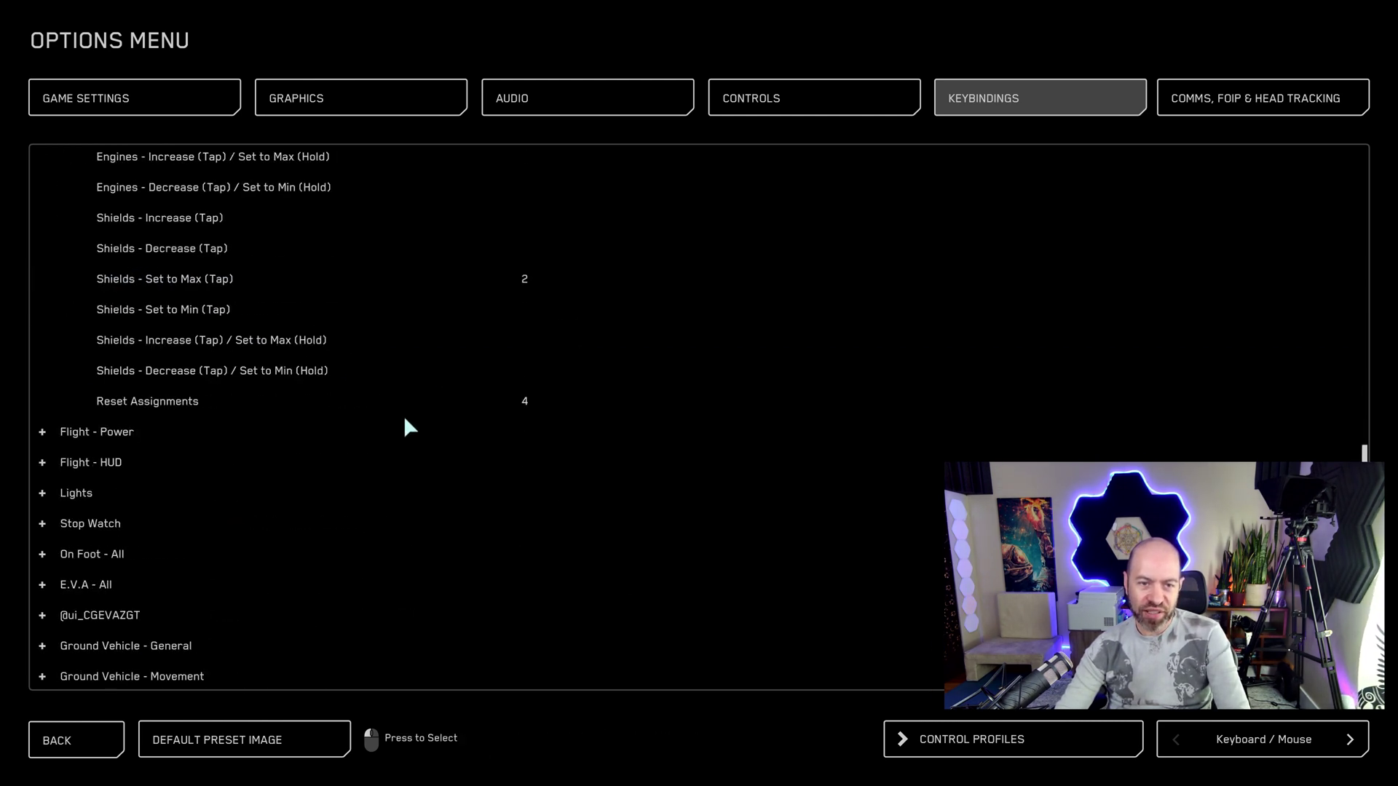
scroll(175, 306, "up", 6)
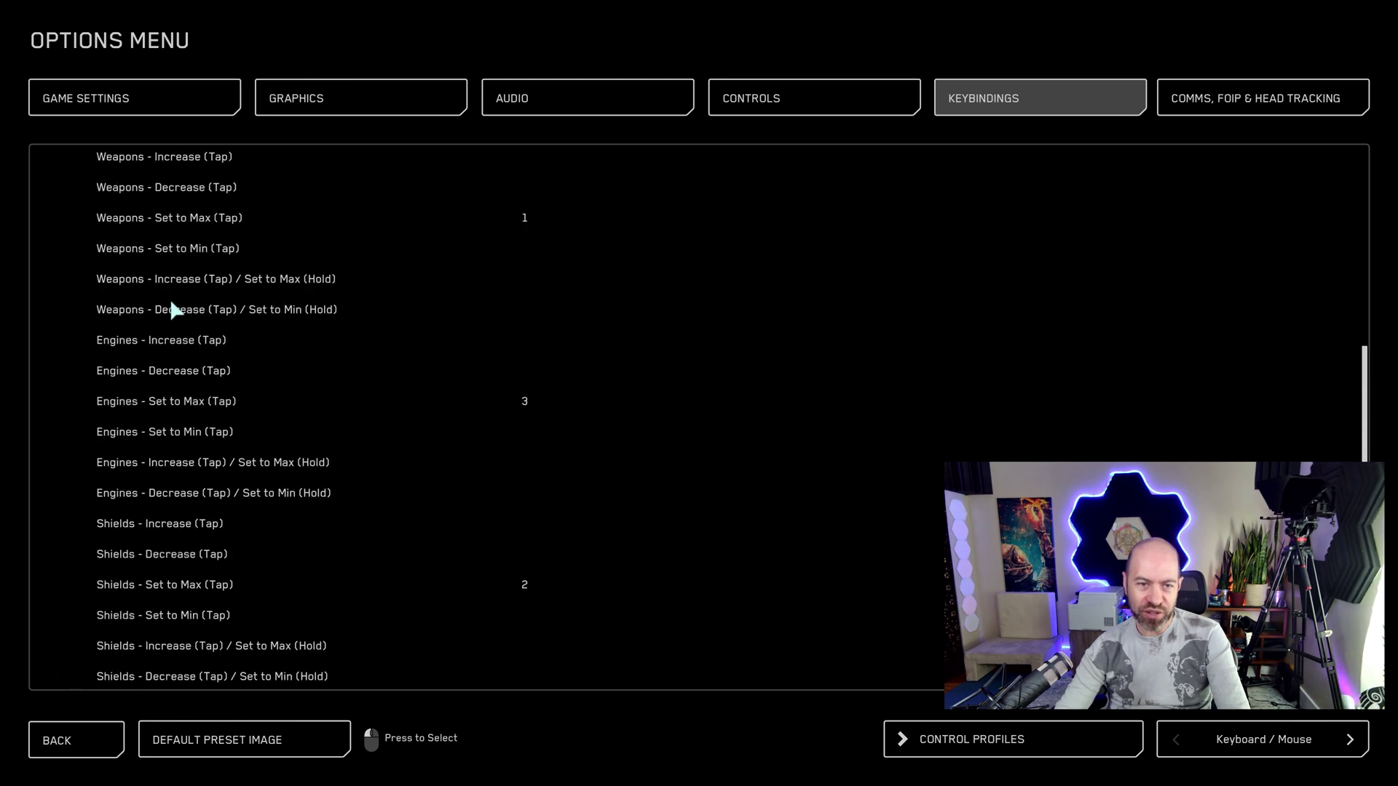
left_click(237, 310)
scroll(503, 495, "down", 2)
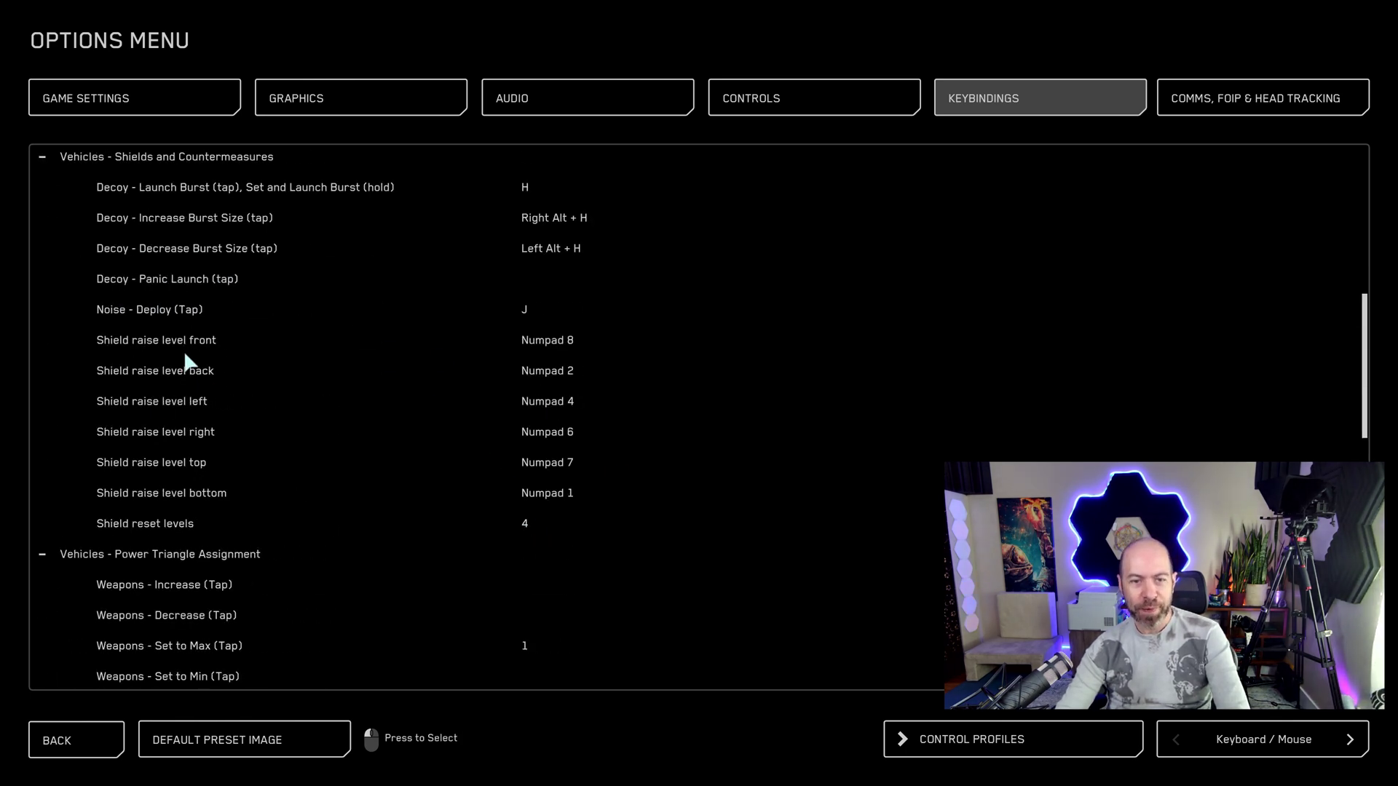
left_click(562, 341)
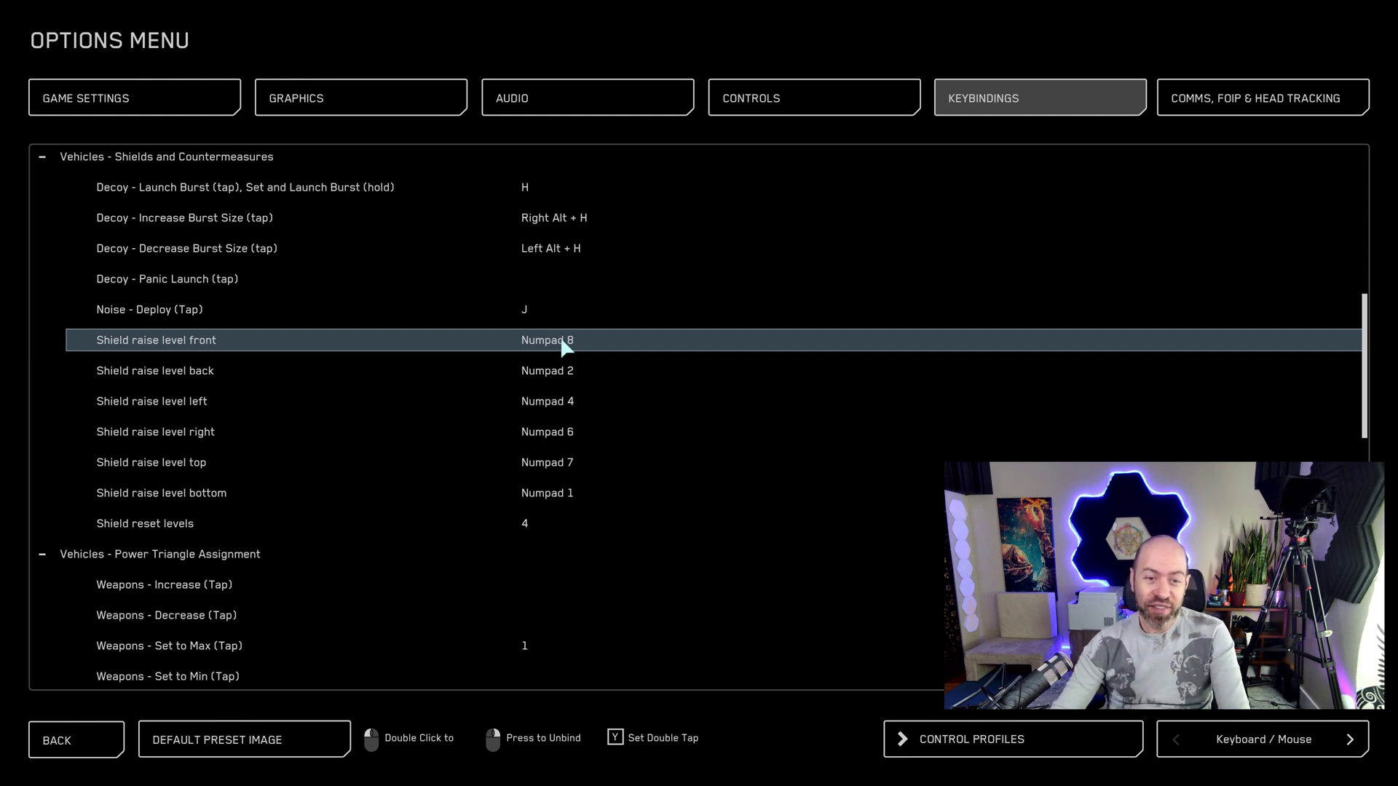
double_click(562, 343)
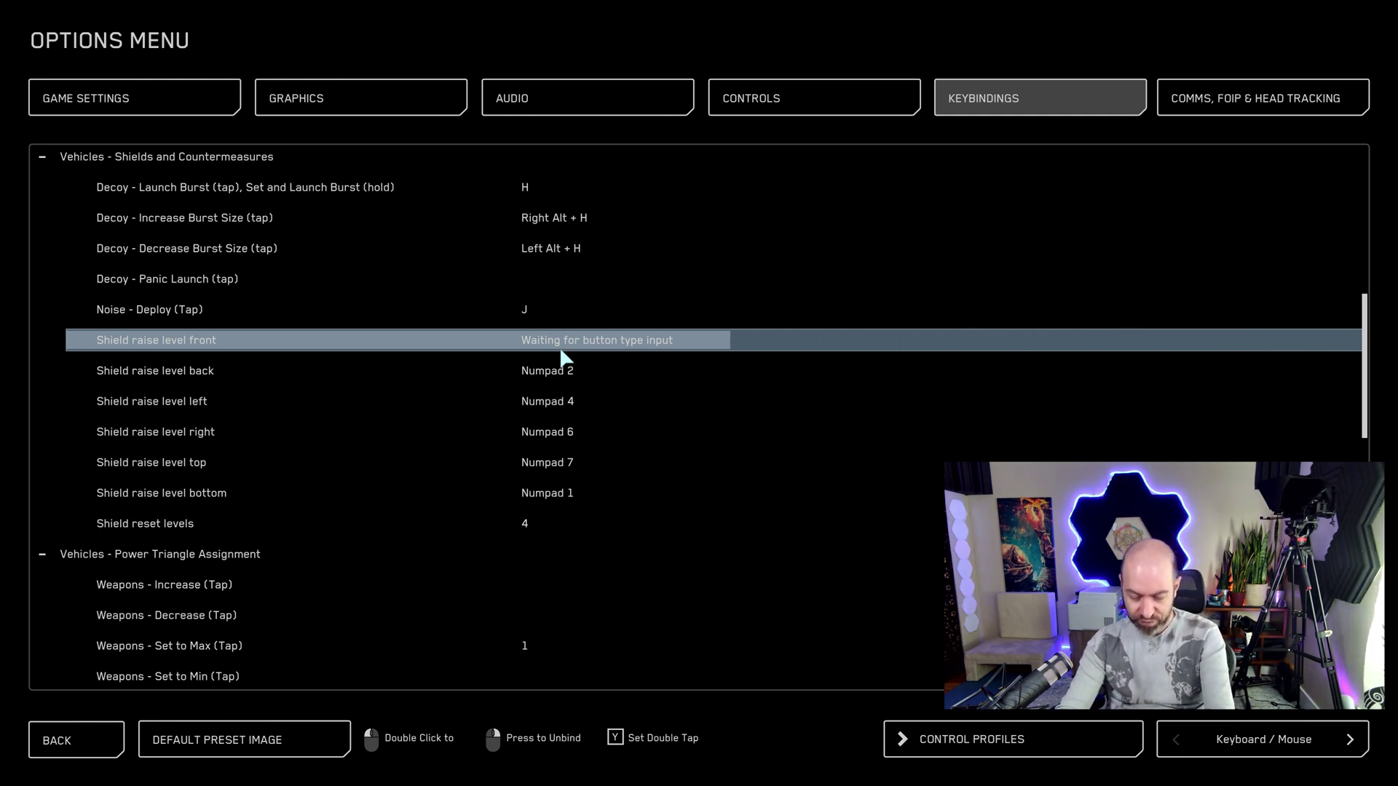
key("F5")
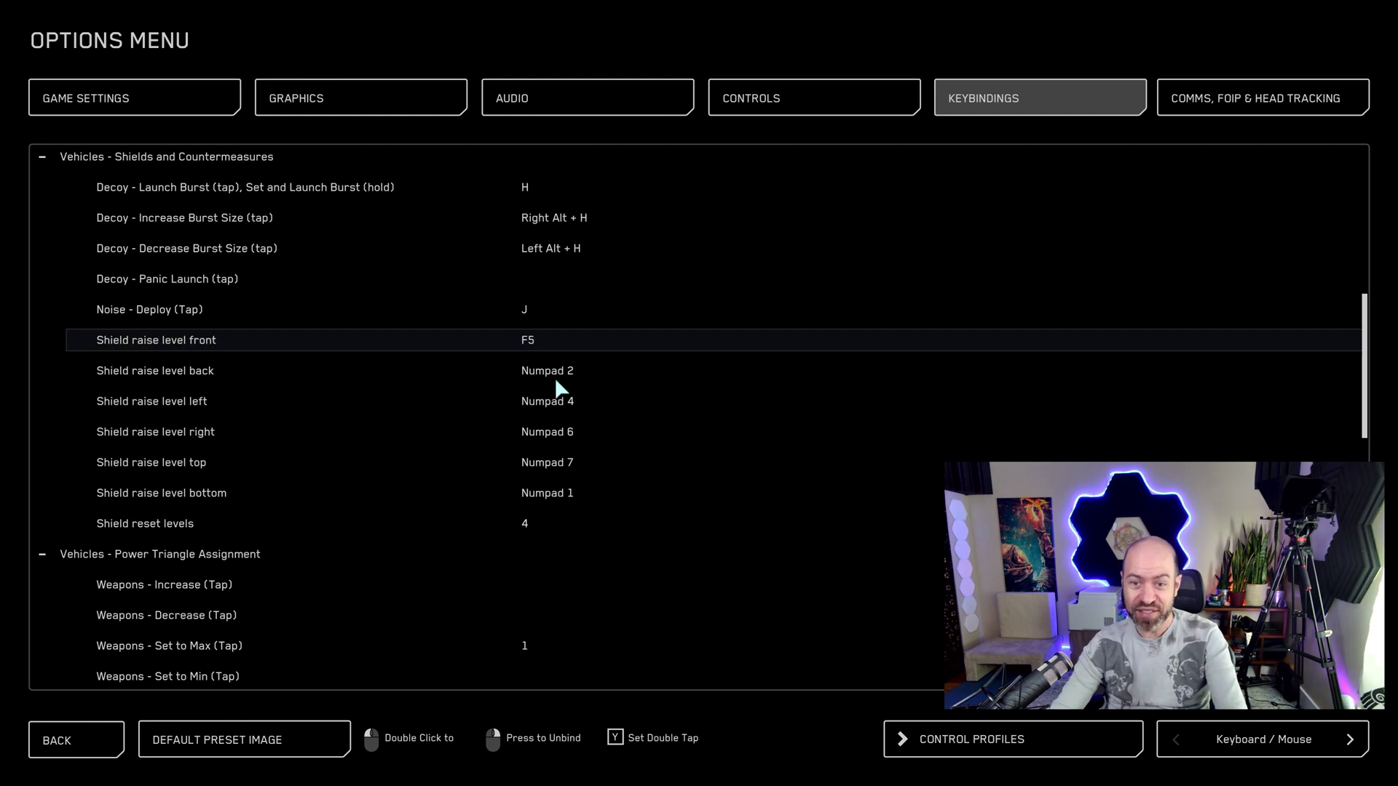
double_click(557, 372)
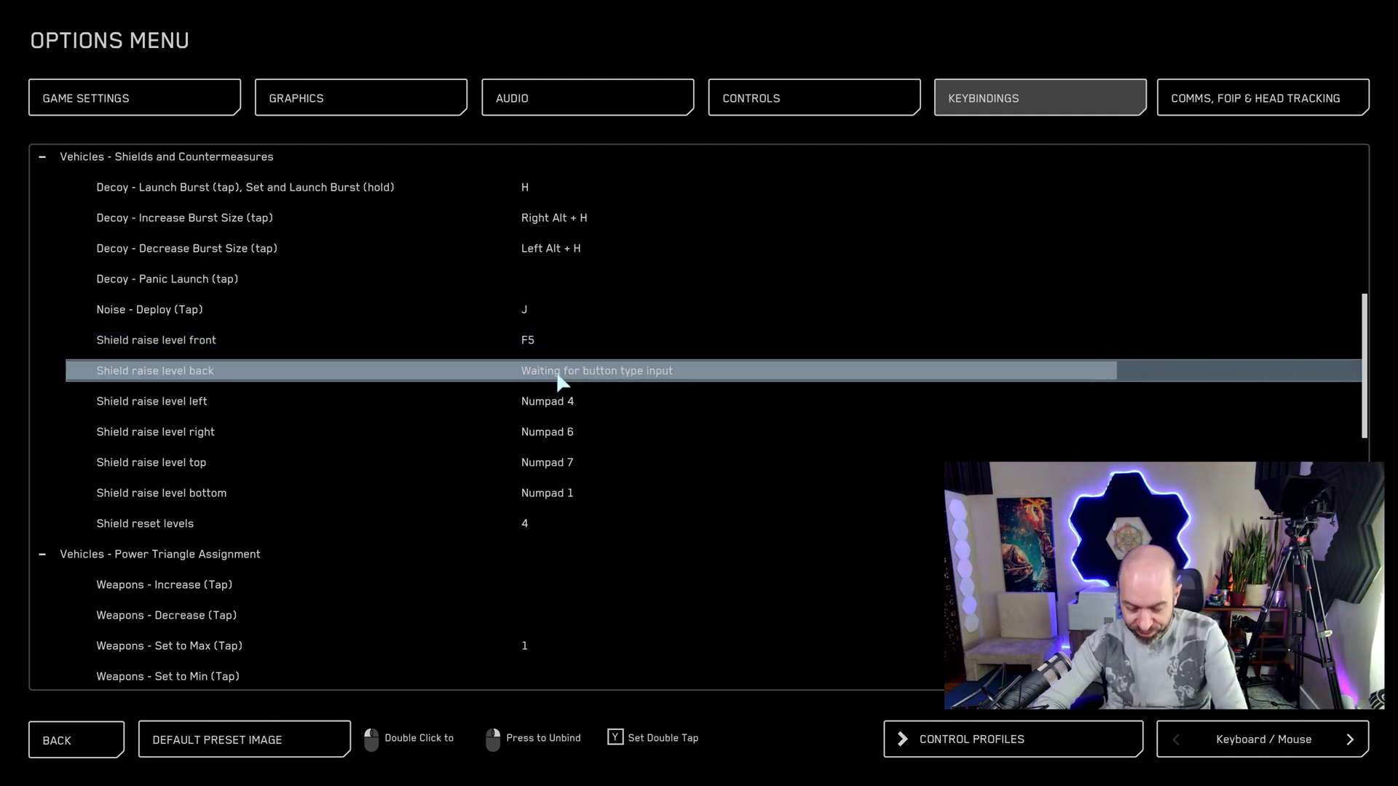
key("F6")
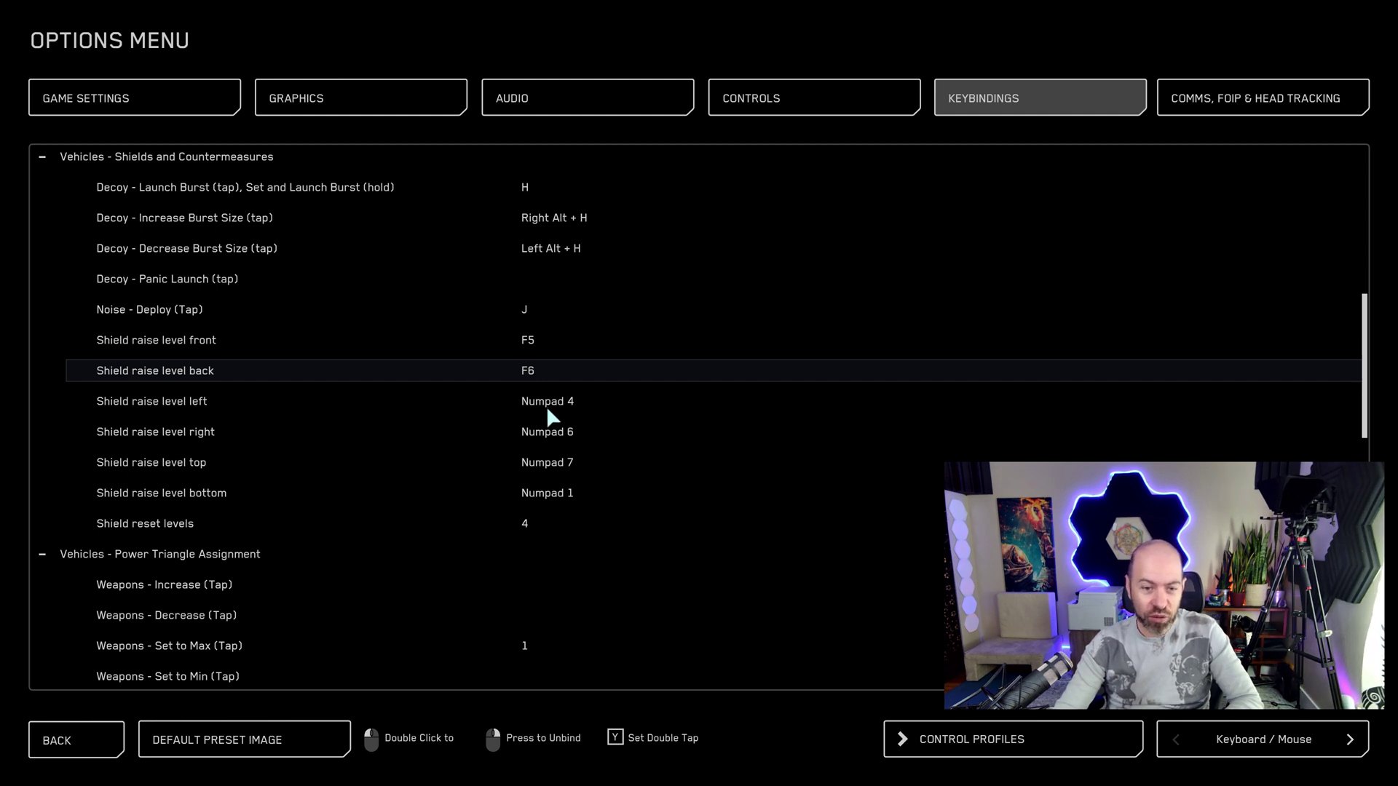
- Bind Shield raise level left to F7 and Shield raise level right to F8
double_click(547, 405)
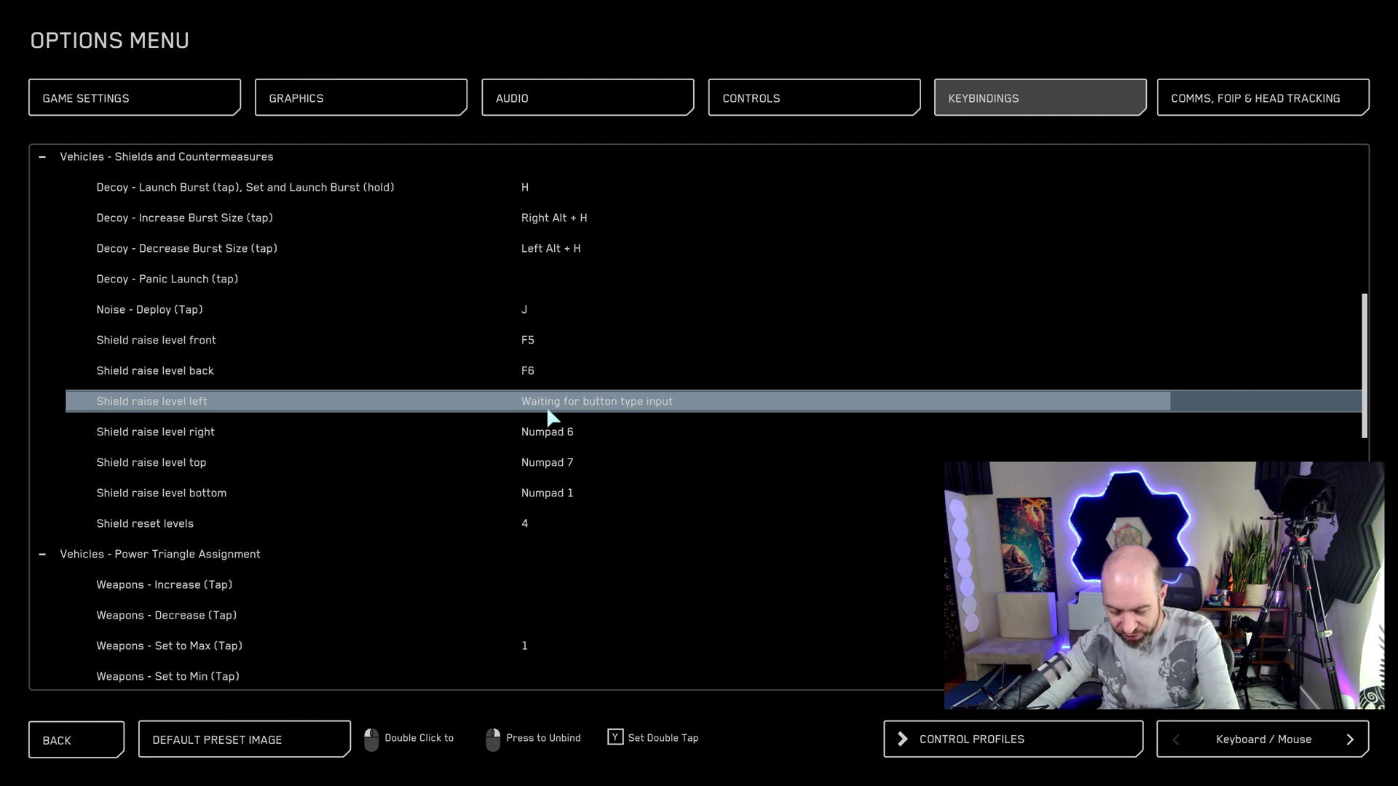
key("F7")
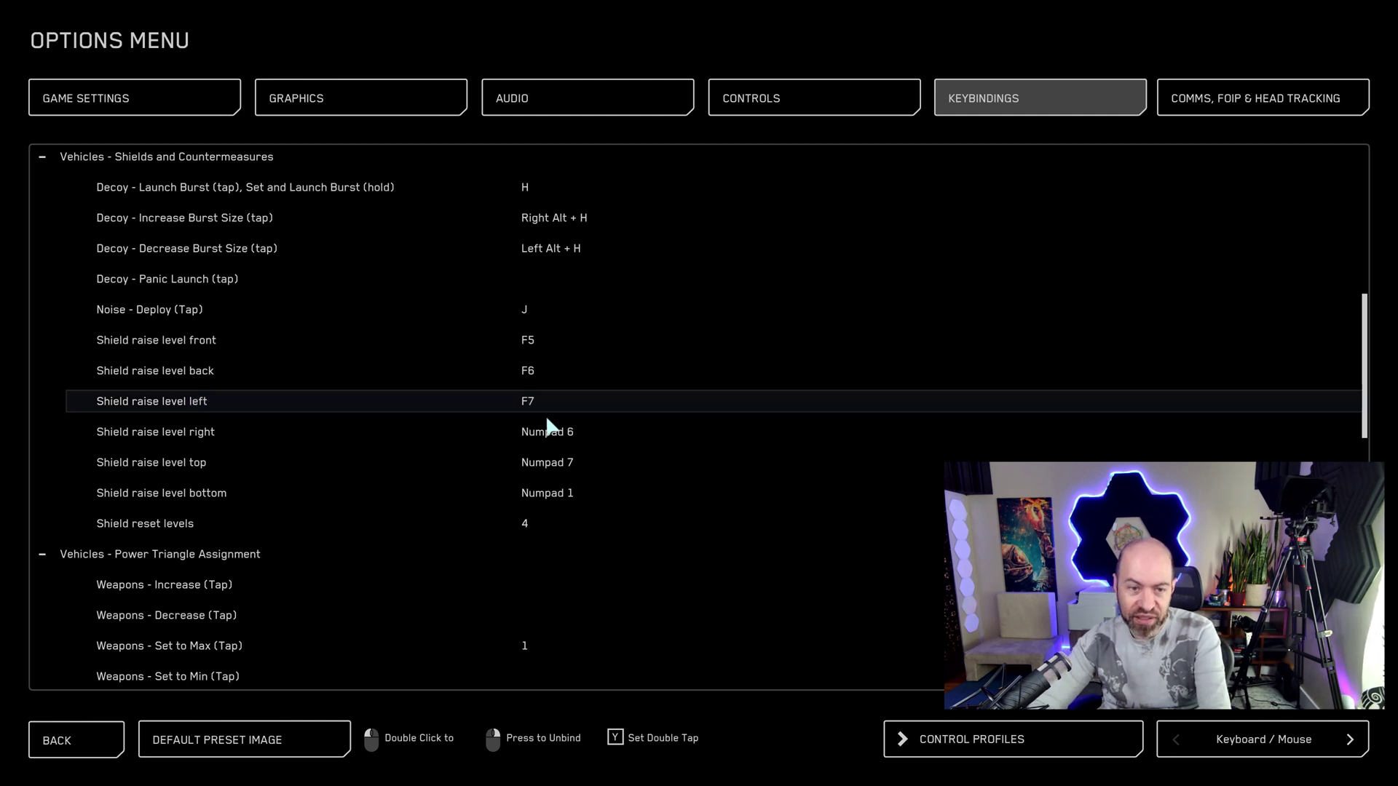
double_click(556, 432)
key("F8")
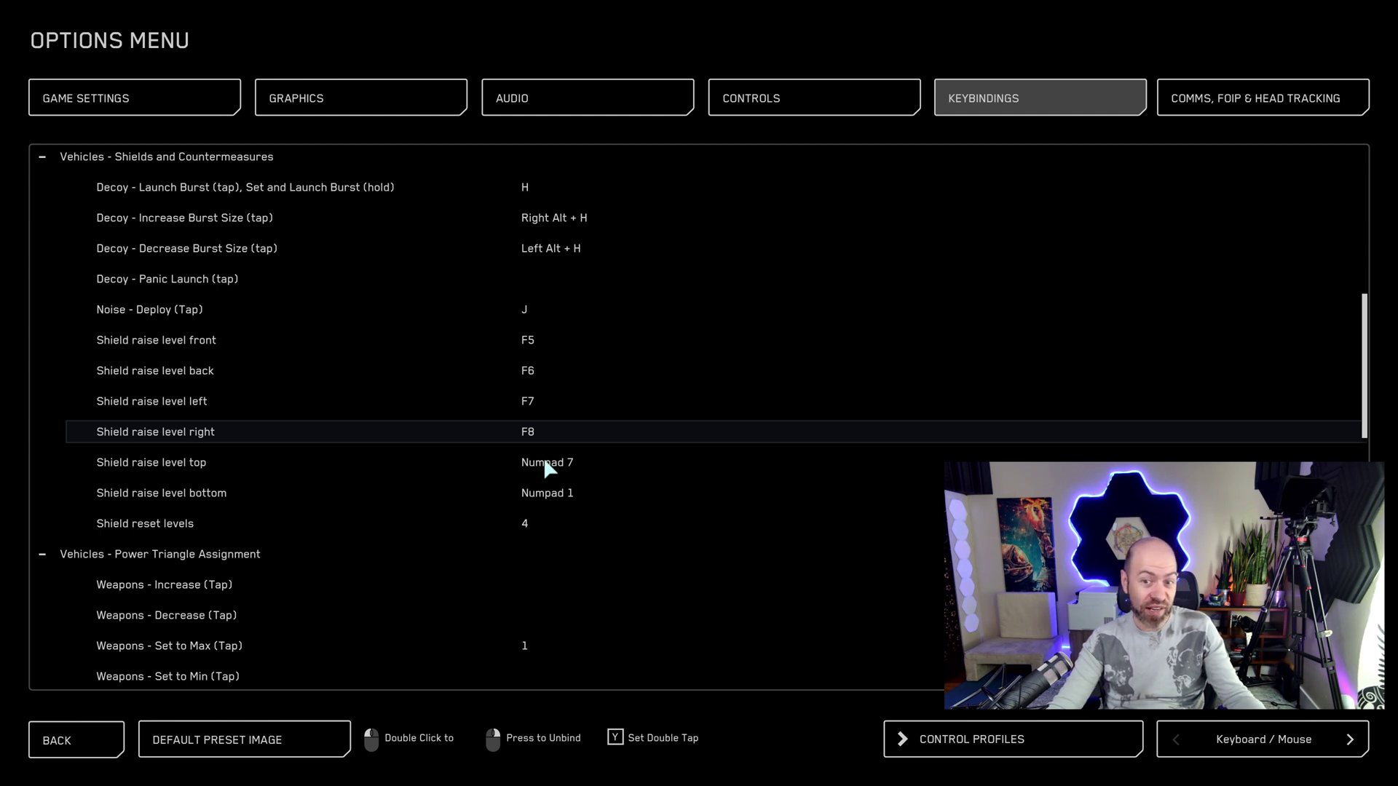
- Try to bind Shield raise level top to an Alt and Ctrl combination, declining the conflicting assignment
left_click(545, 463)
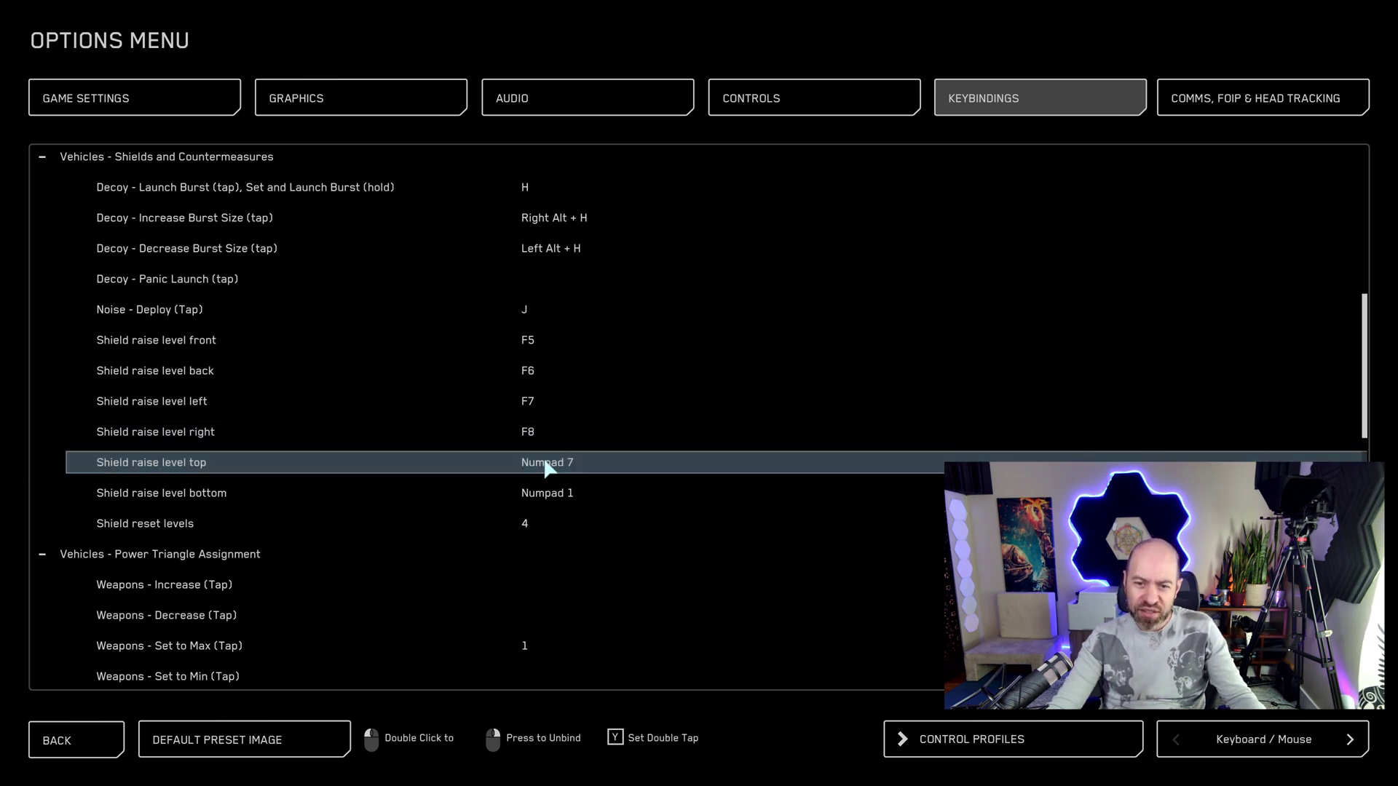
scroll(613, 453, "down", 2)
scroll(613, 453, "up", 2)
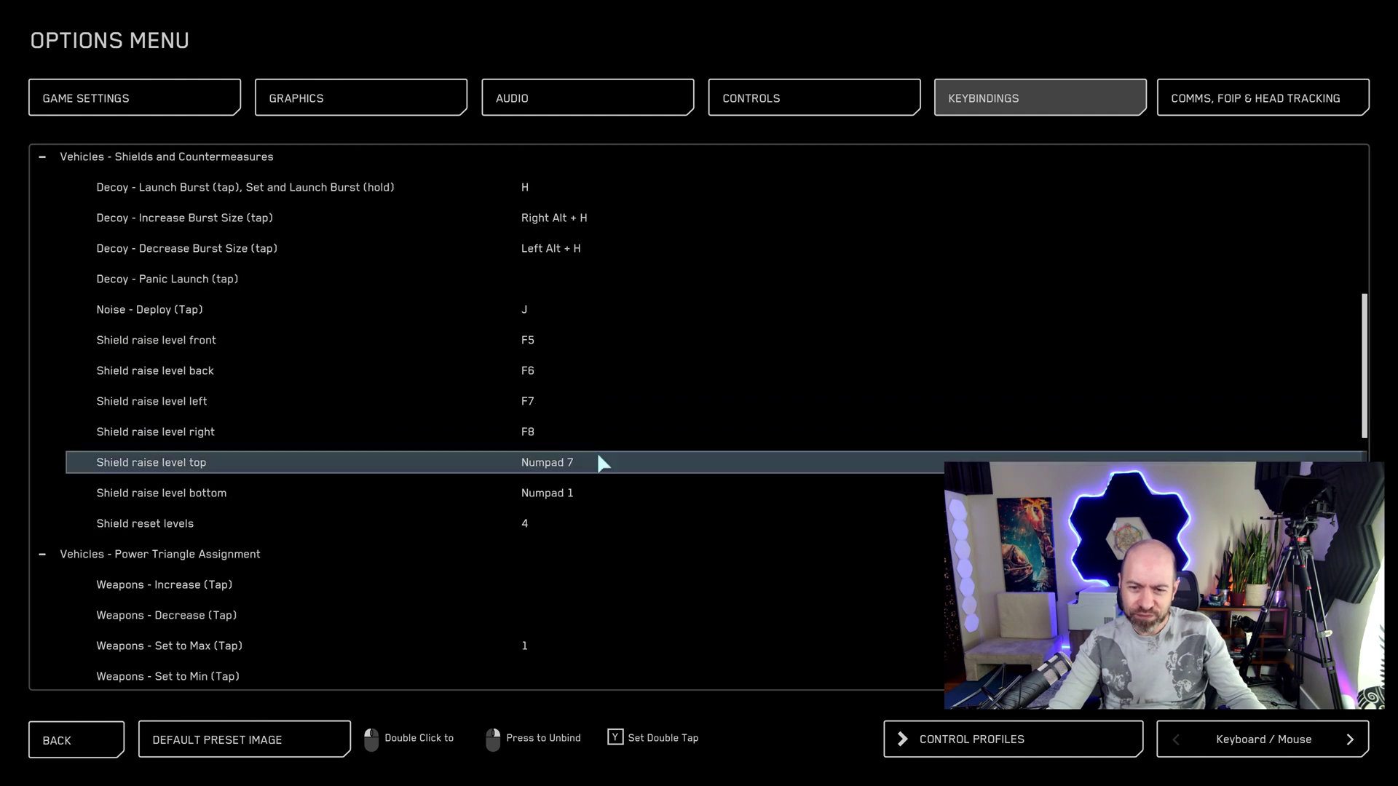
double_click(597, 460)
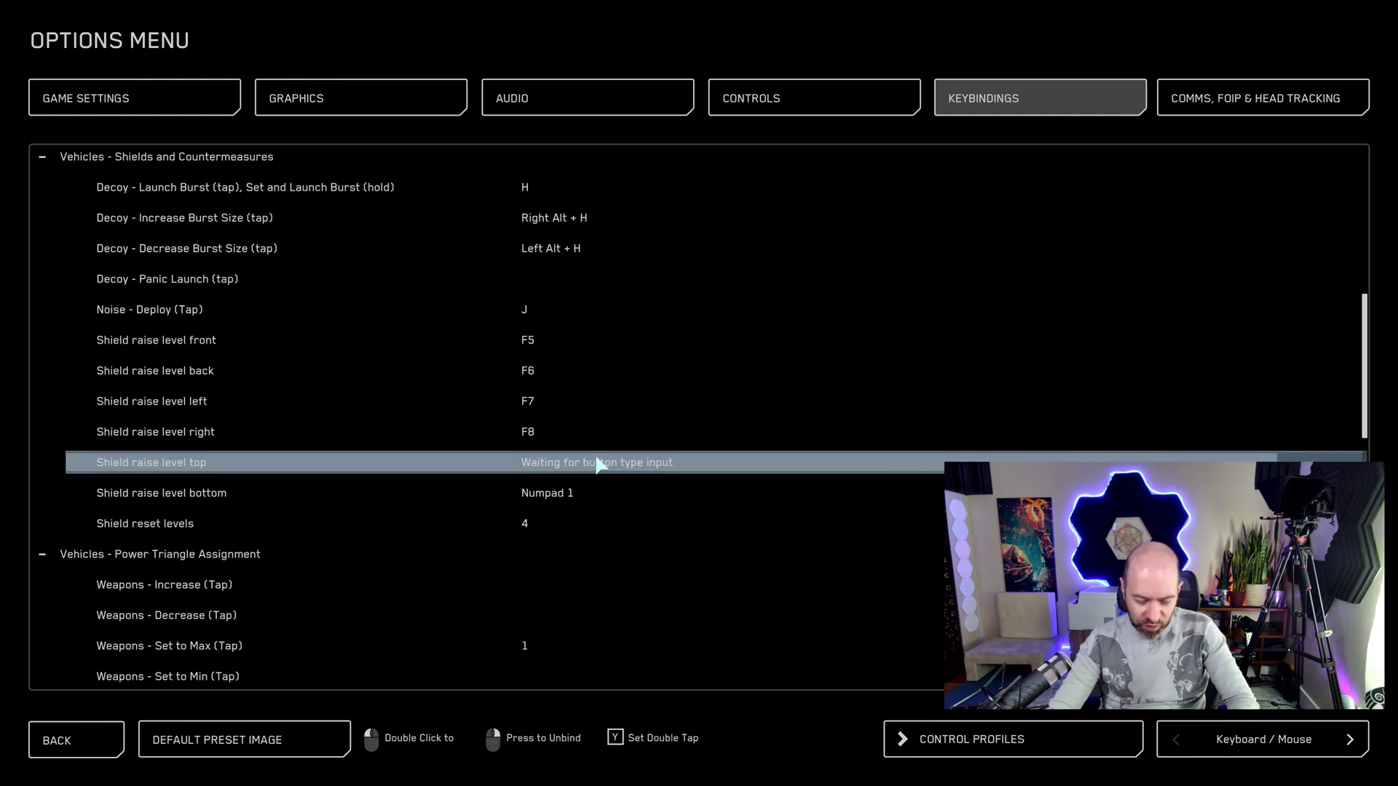
key("alt+ctrl")
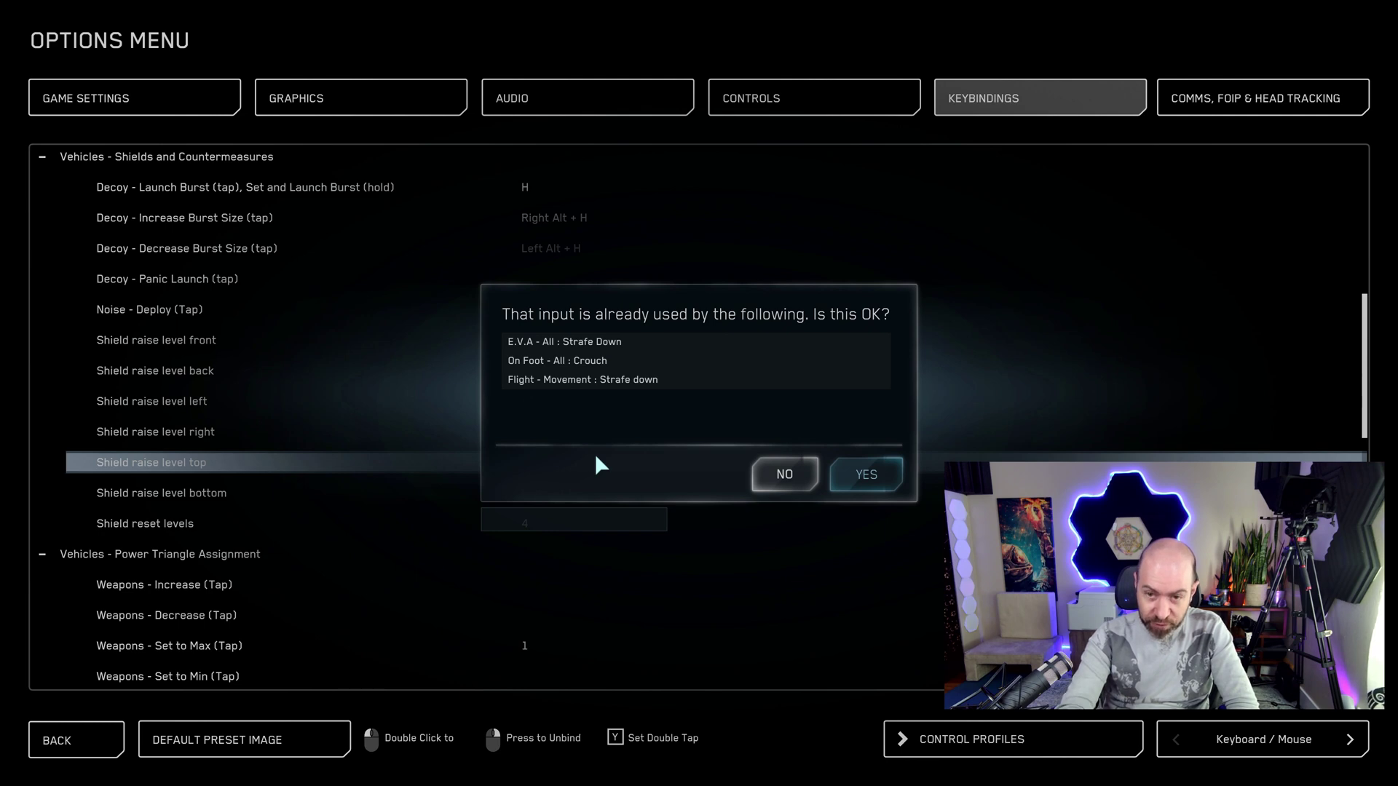
left_click(782, 477)
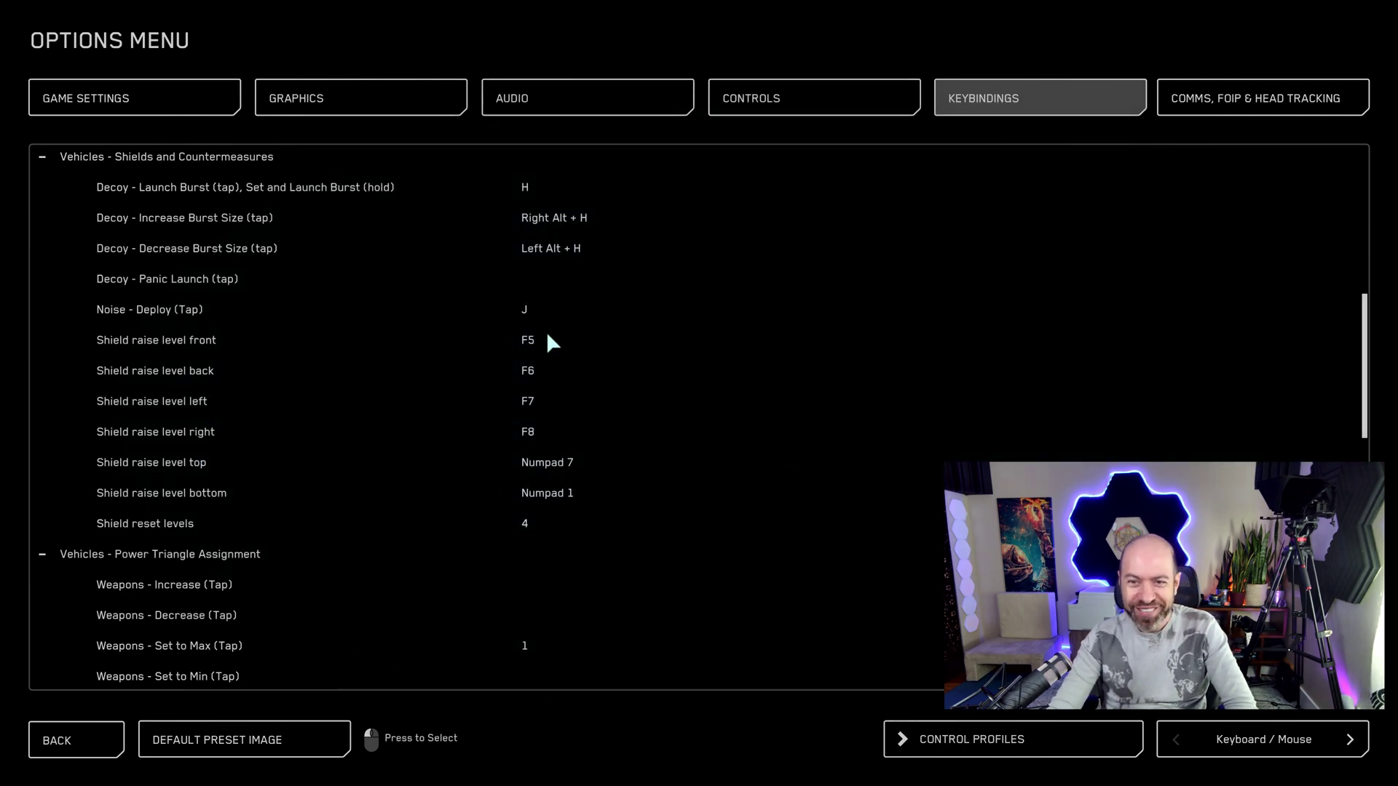
- Review the key assignments in the Vehicles - Shields and Countermeasures and Power Triangle Assignment groups
left_click(554, 339)
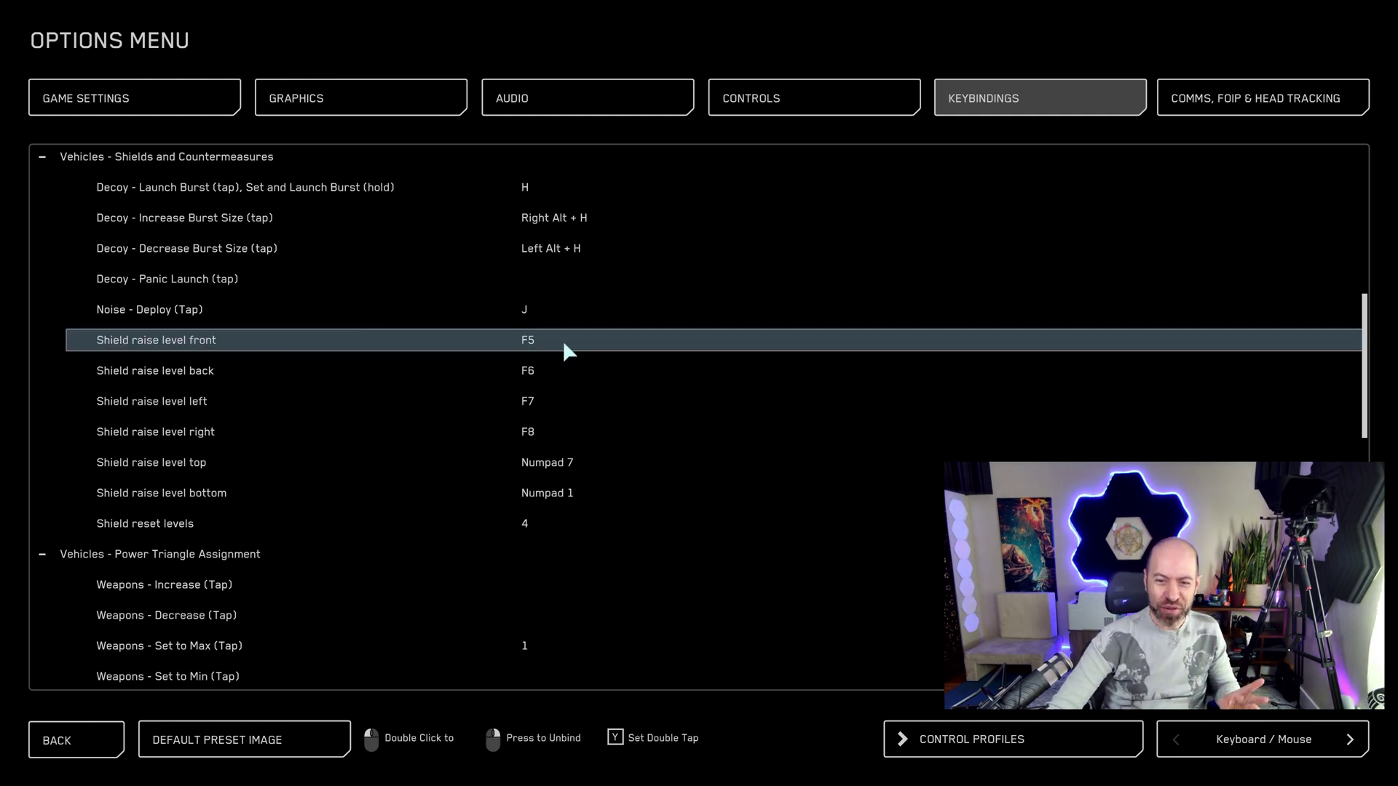
scroll(580, 475, "down", 3)
scroll(586, 477, "up", 1)
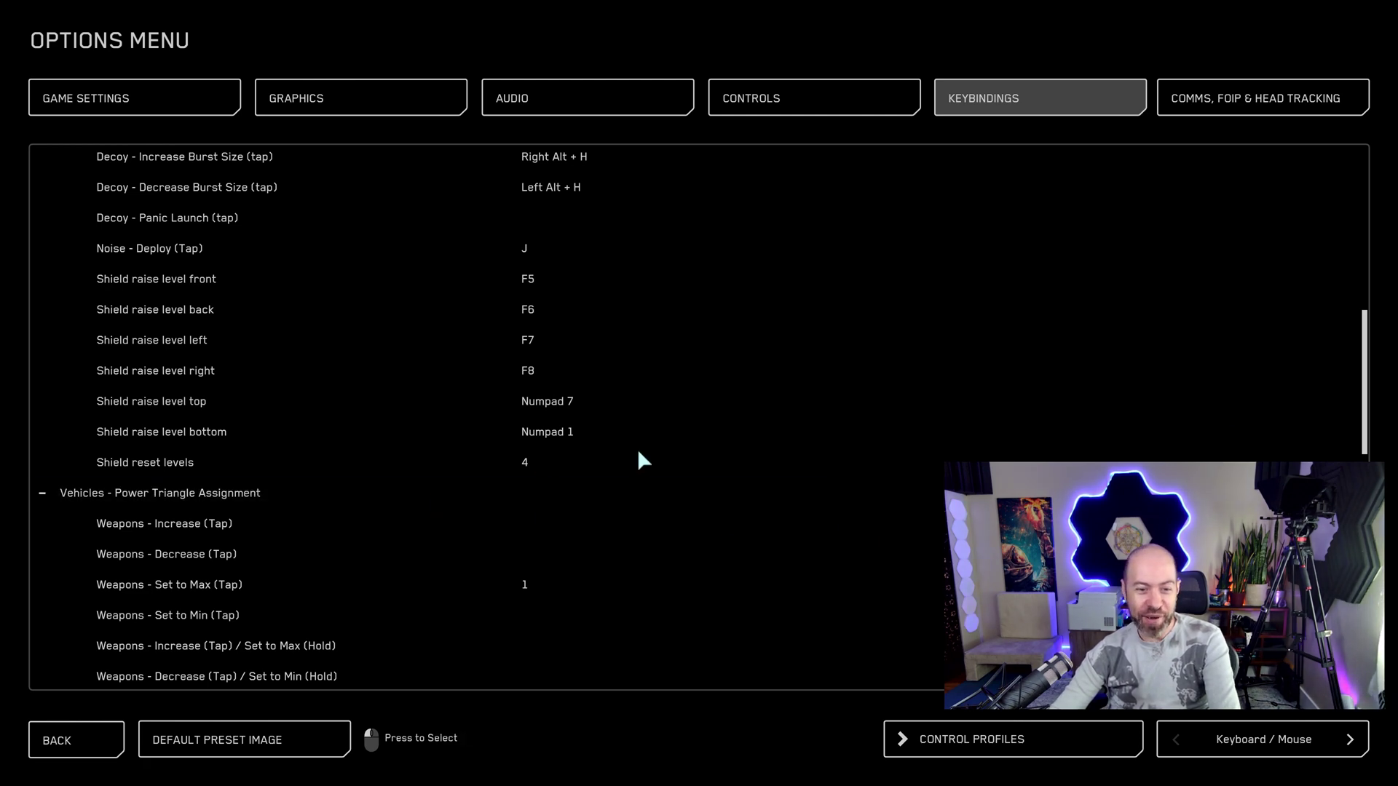
scroll(641, 456, "down", 5)
scroll(653, 500, "down", 12)
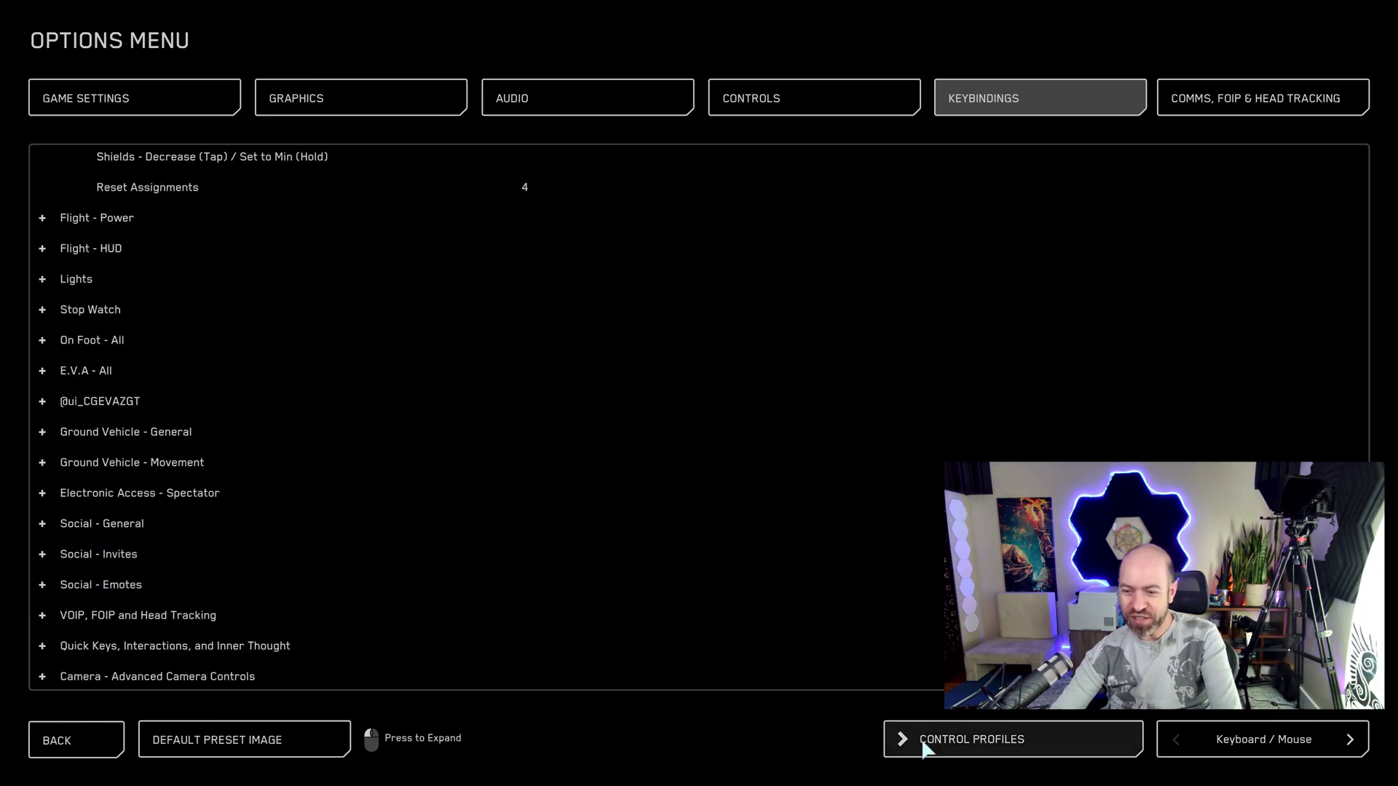
scroll(508, 346, "up", 5)
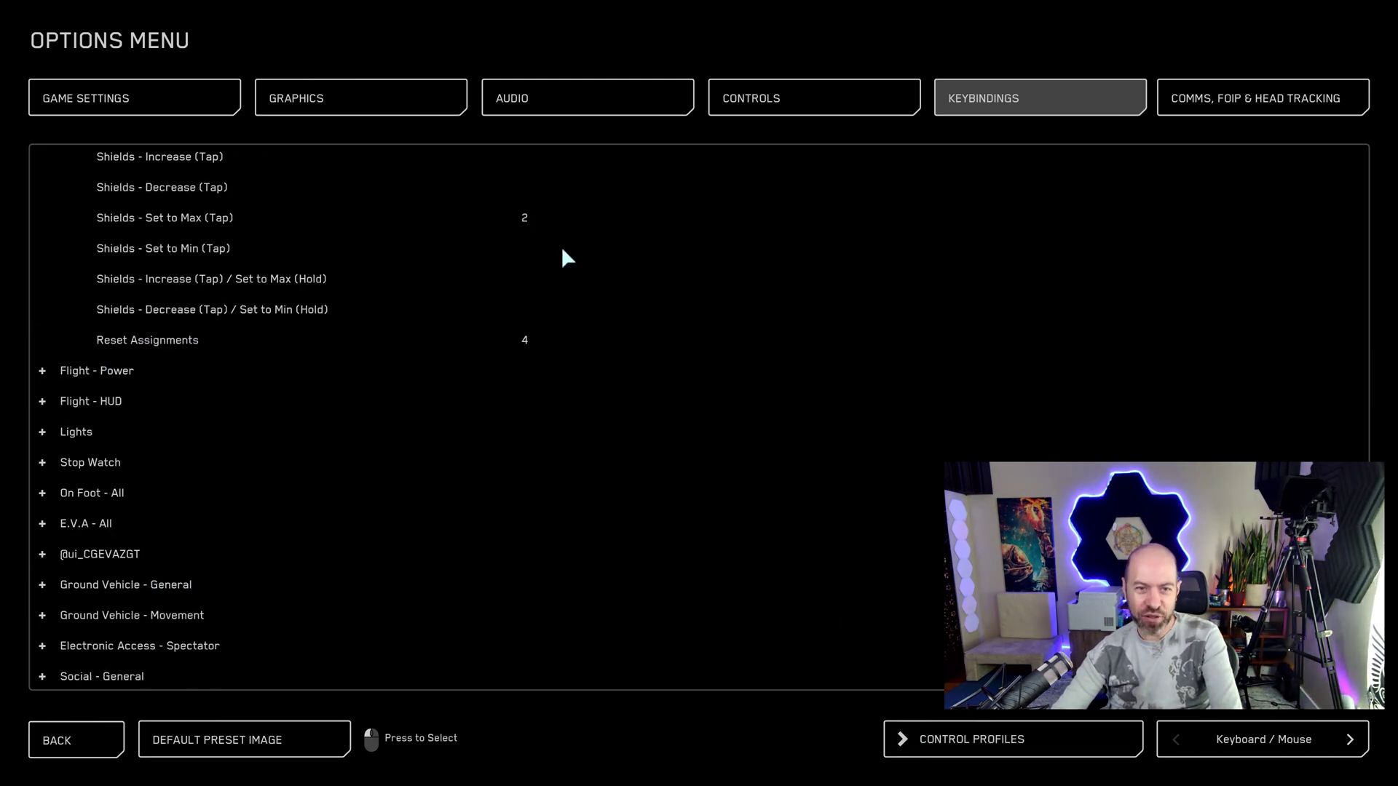
scroll(560, 322, "up", 3)
scroll(561, 340, "up", 4)
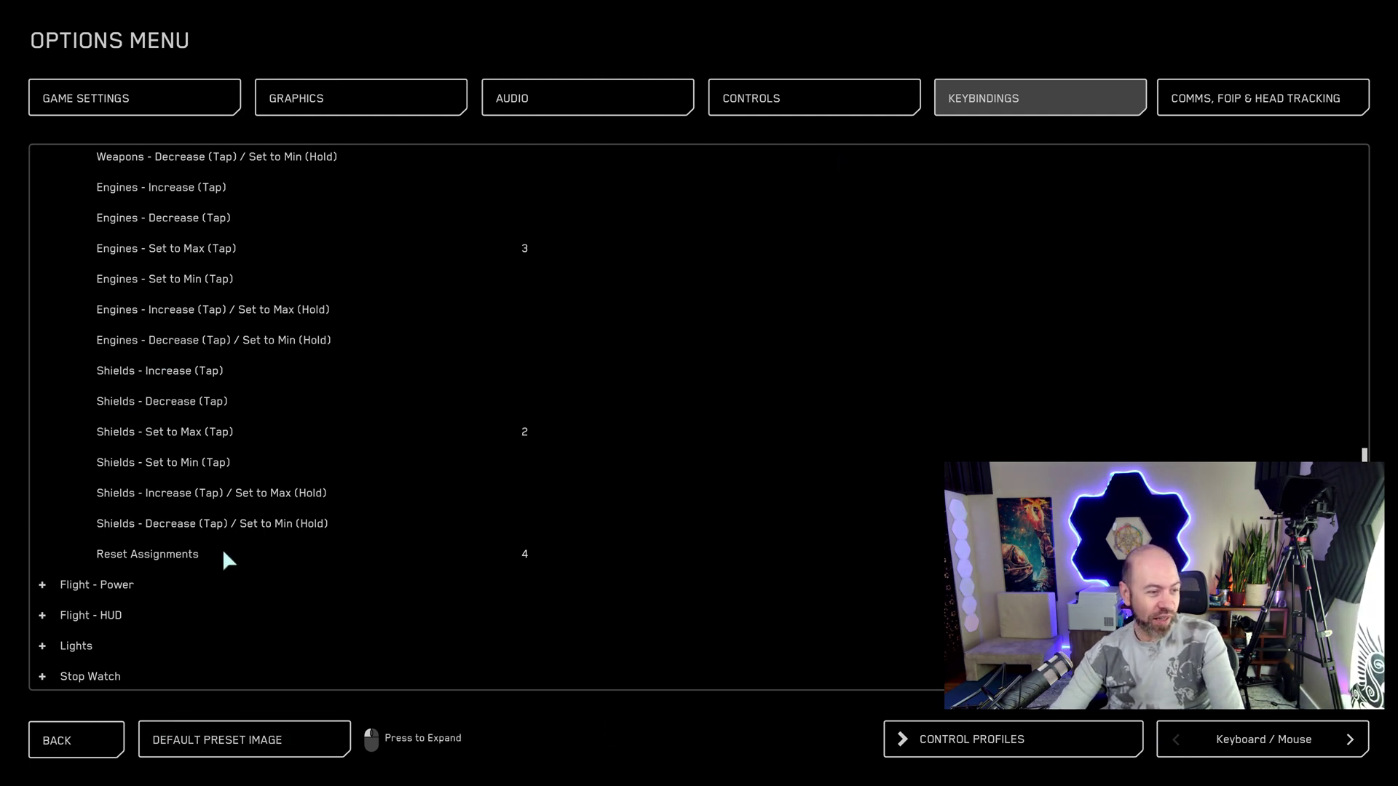
- Set the Microphone Device to Line In (Realtek(R) Audio) in the comms, FOIP and head tracking options
left_click(1220, 102)
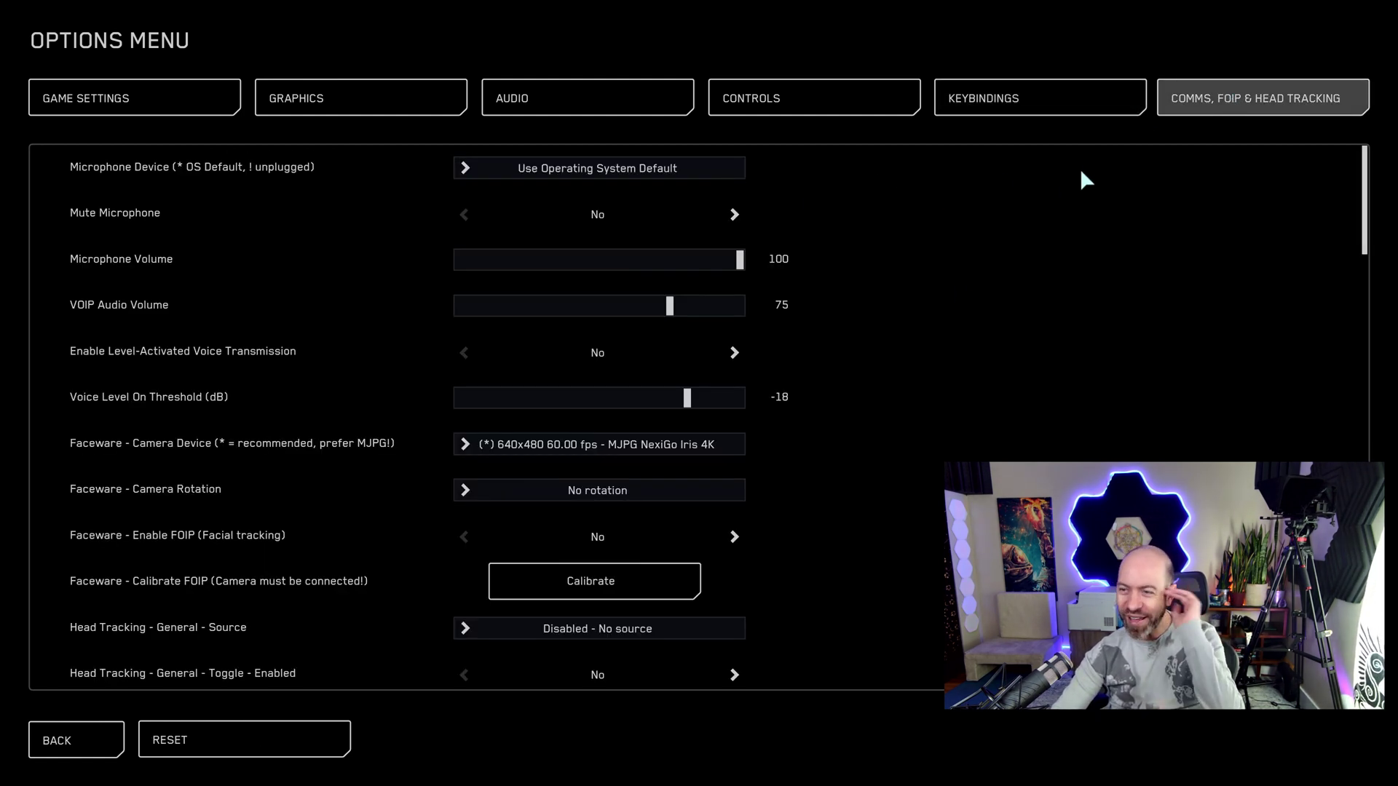
left_click(649, 173)
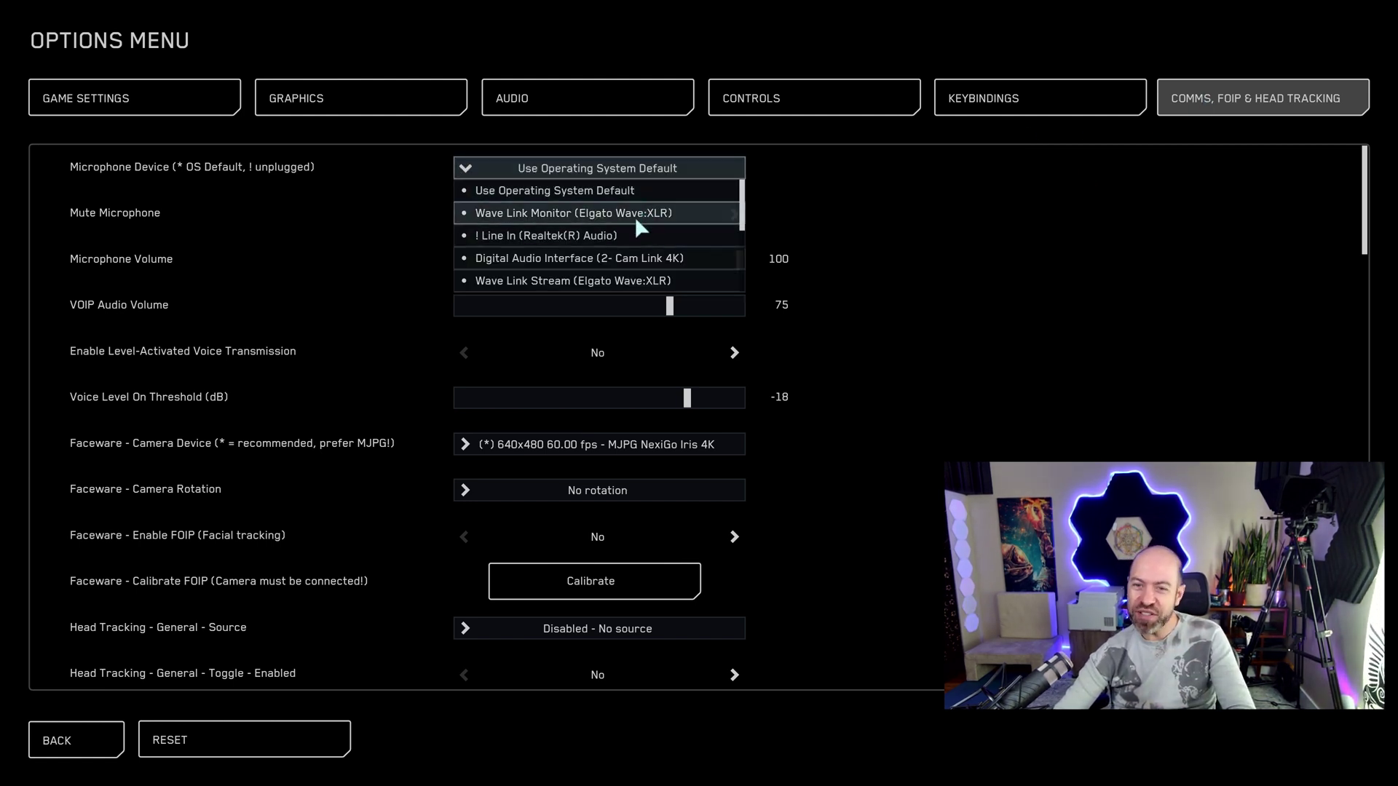
left_click(509, 236)
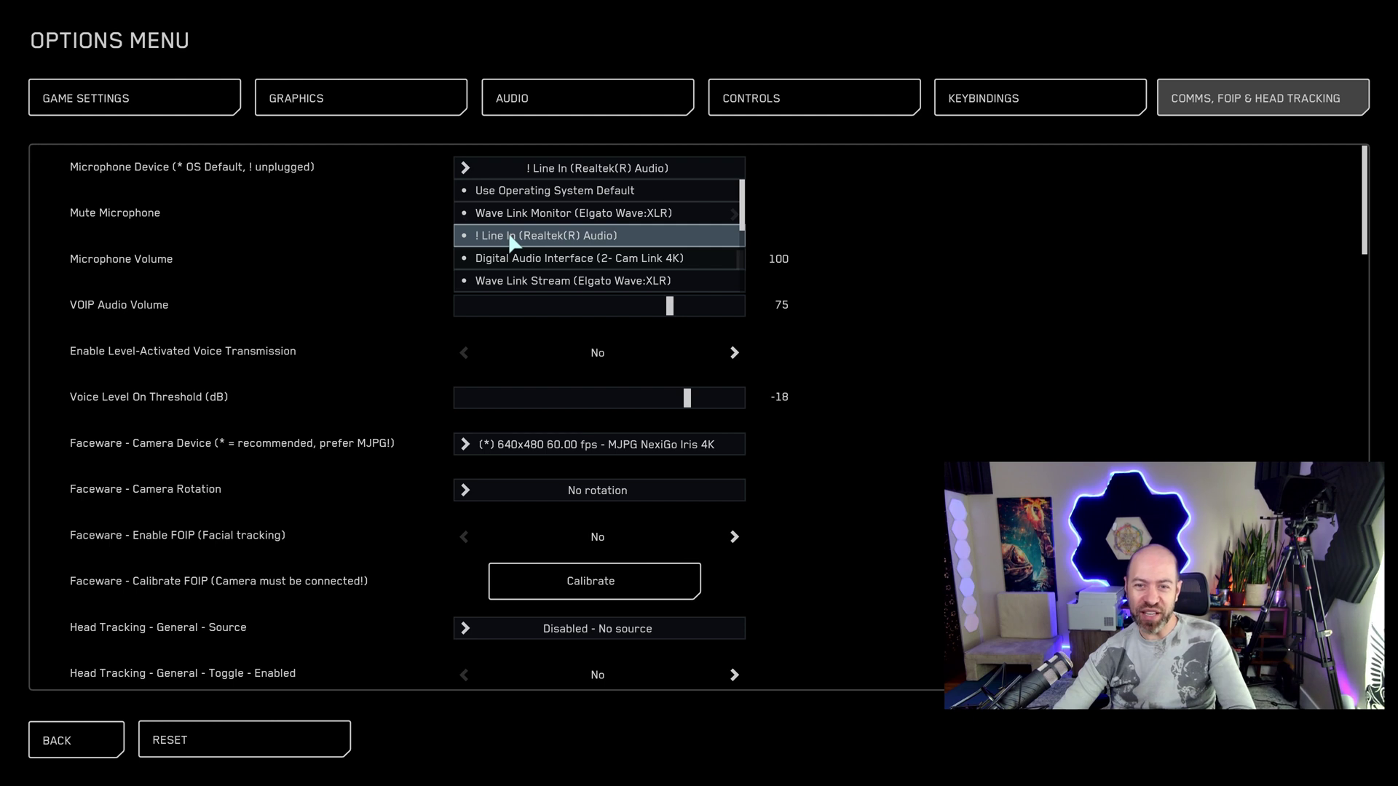
- Look through the other available microphone devices without choosing one, and set Mute Microphone to Yes
left_click(524, 173)
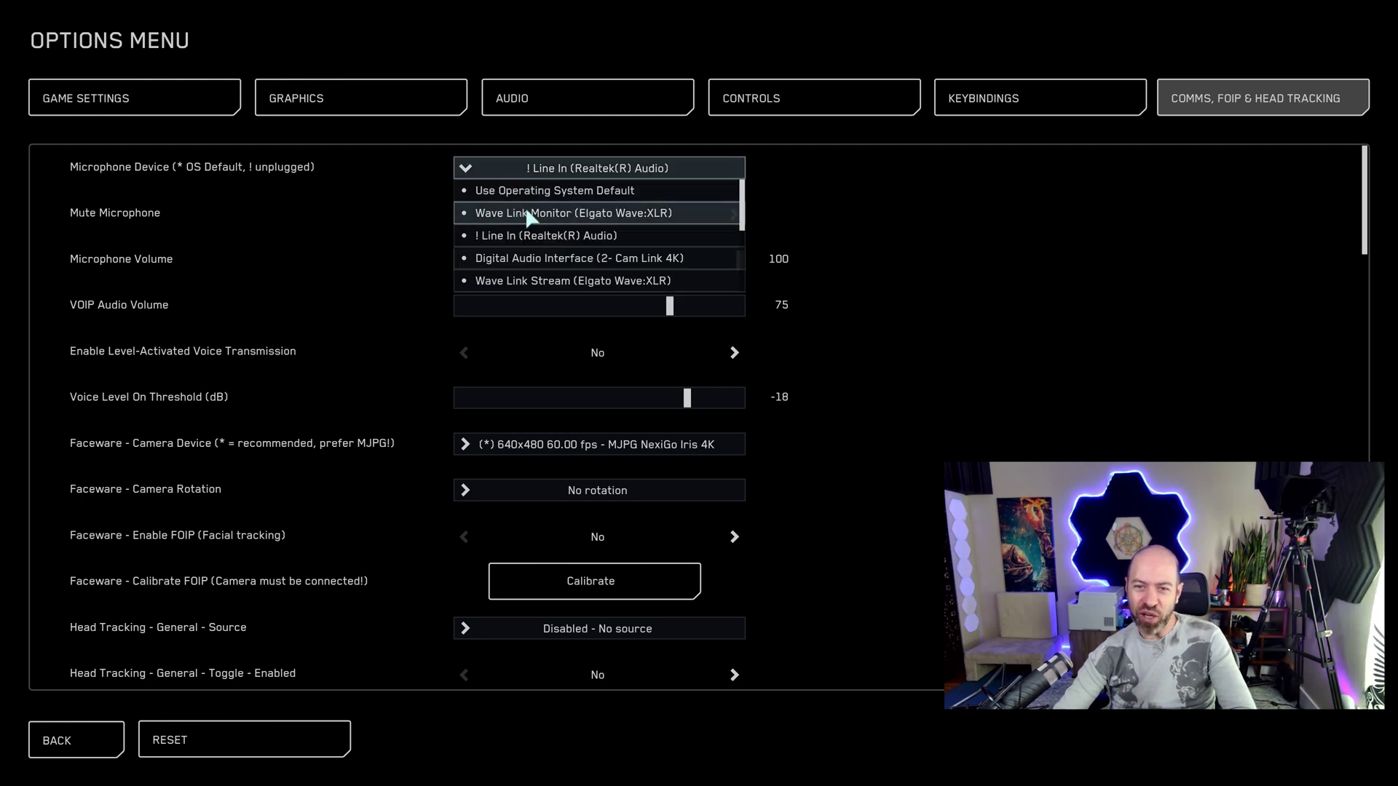
scroll(620, 227, "down", 3)
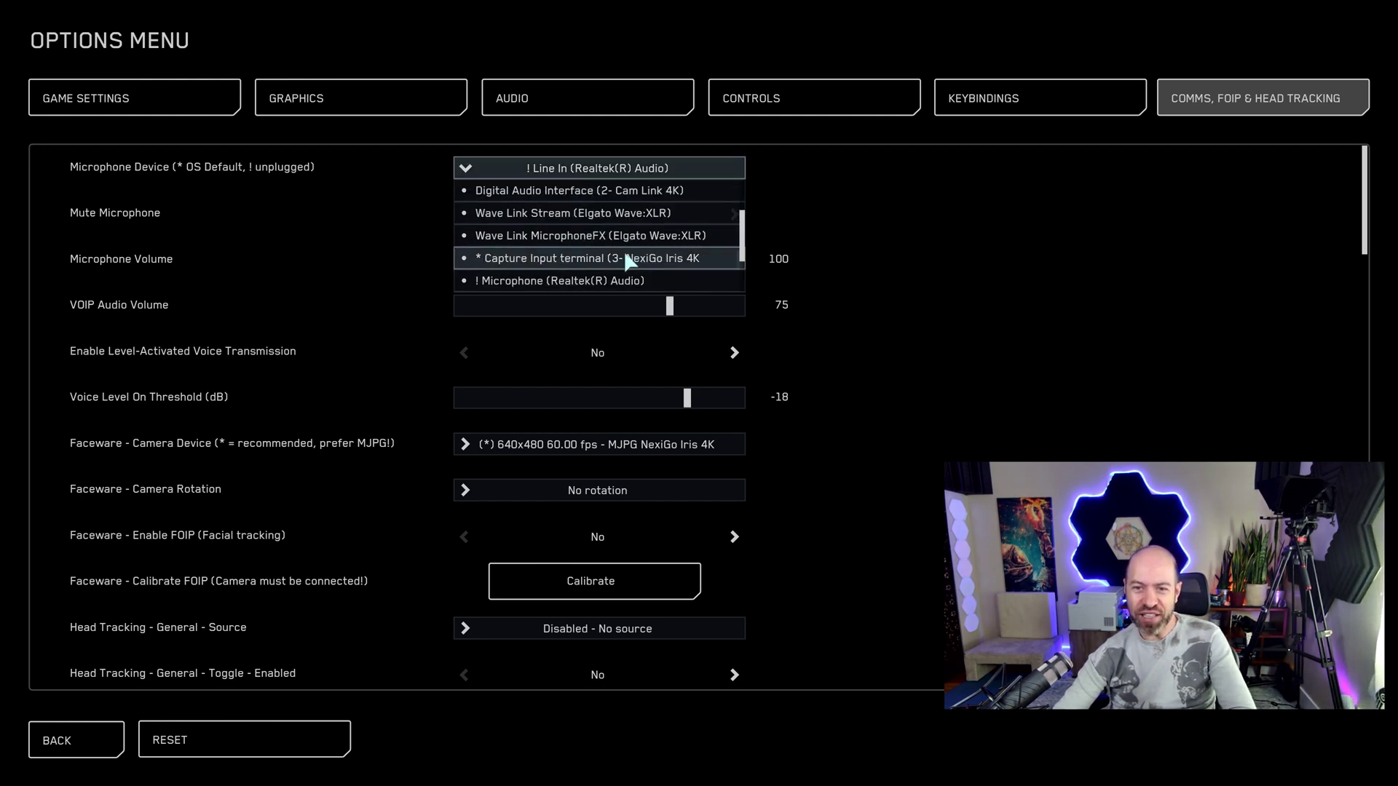
scroll(625, 255, "down", 1)
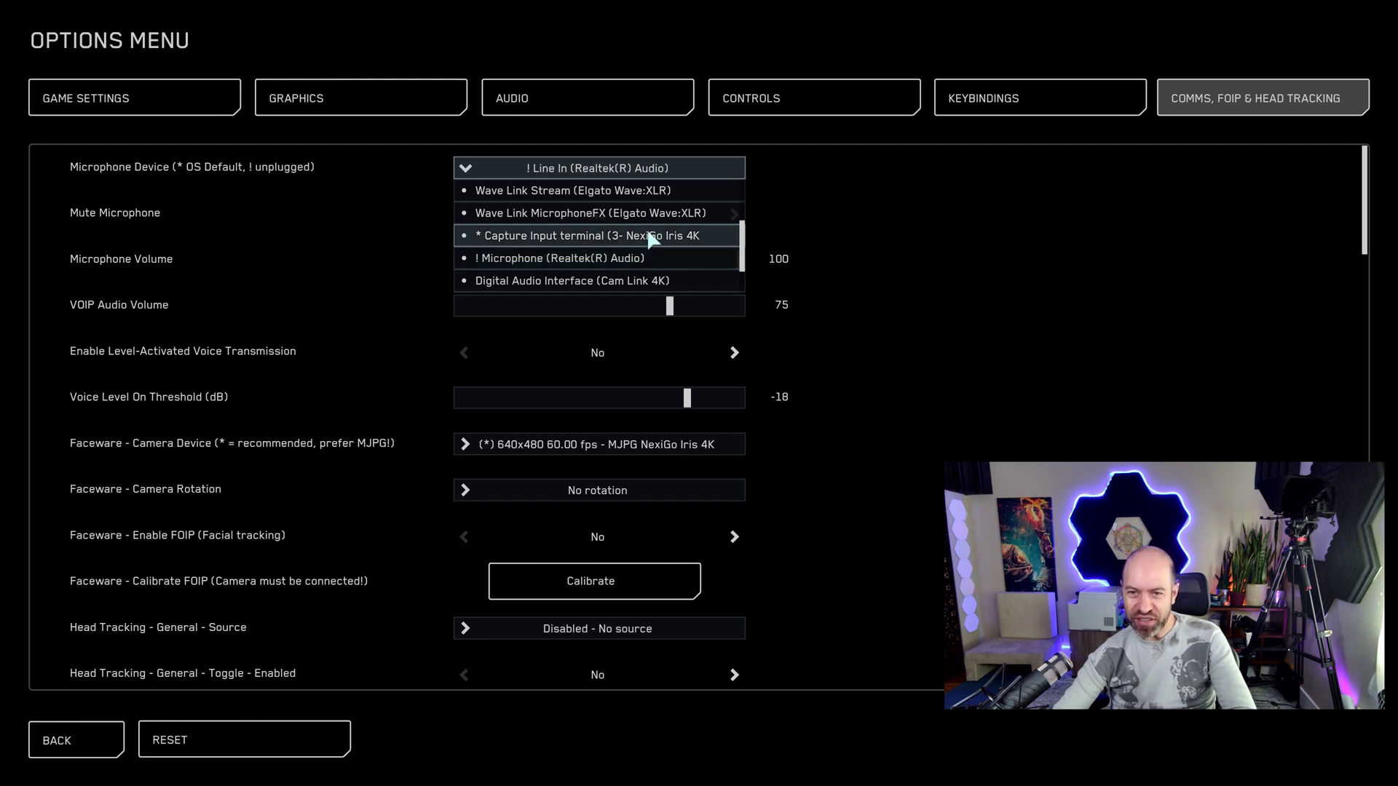
scroll(648, 228, "down", 2)
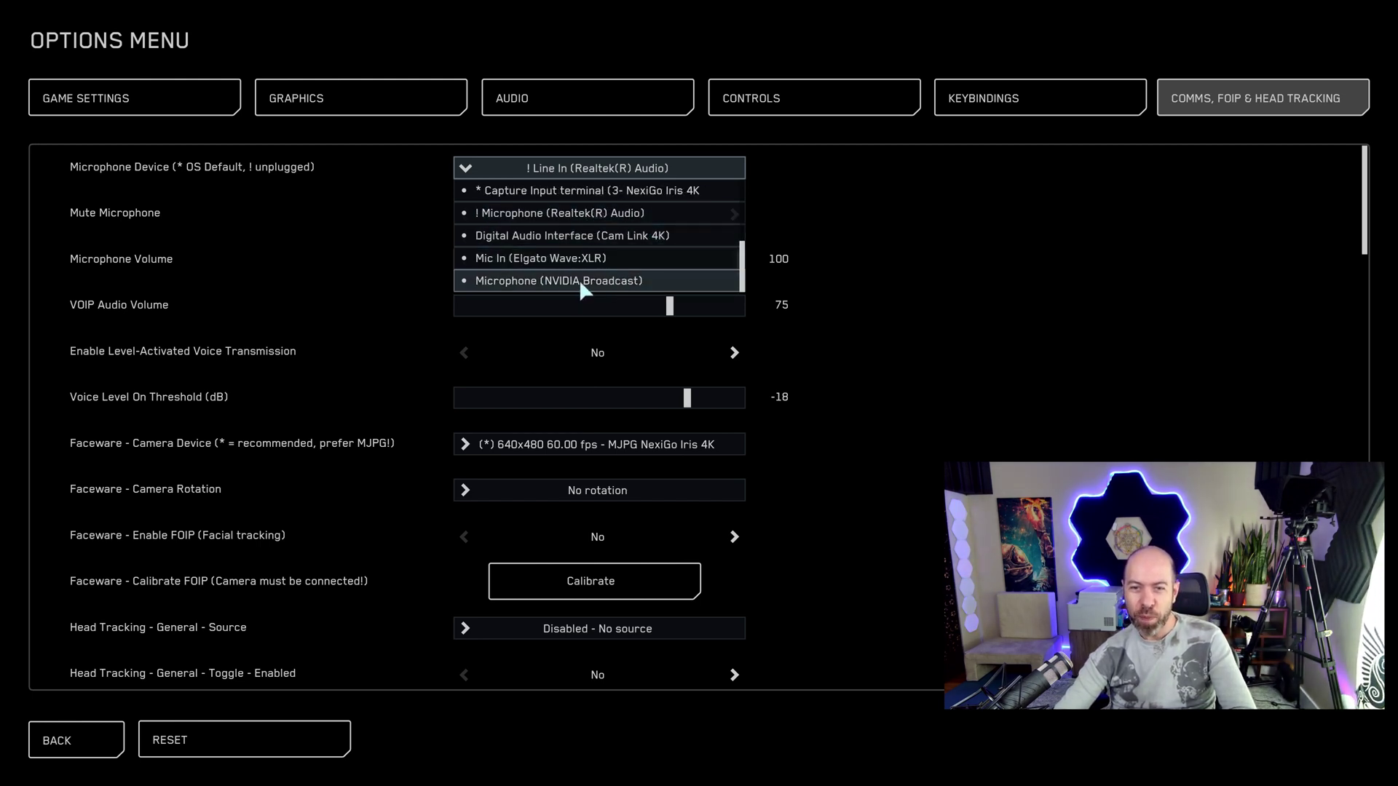
left_click(398, 247)
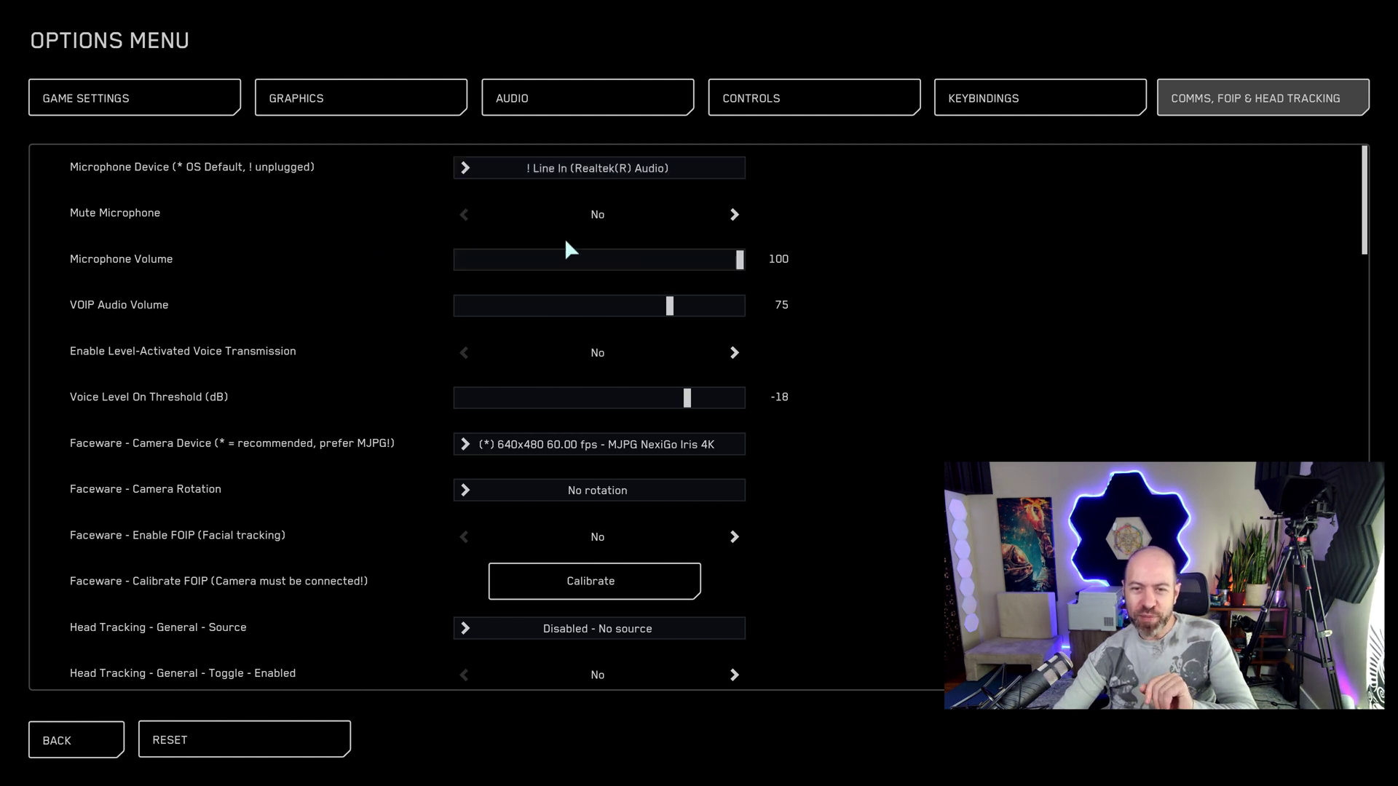
left_click(734, 214)
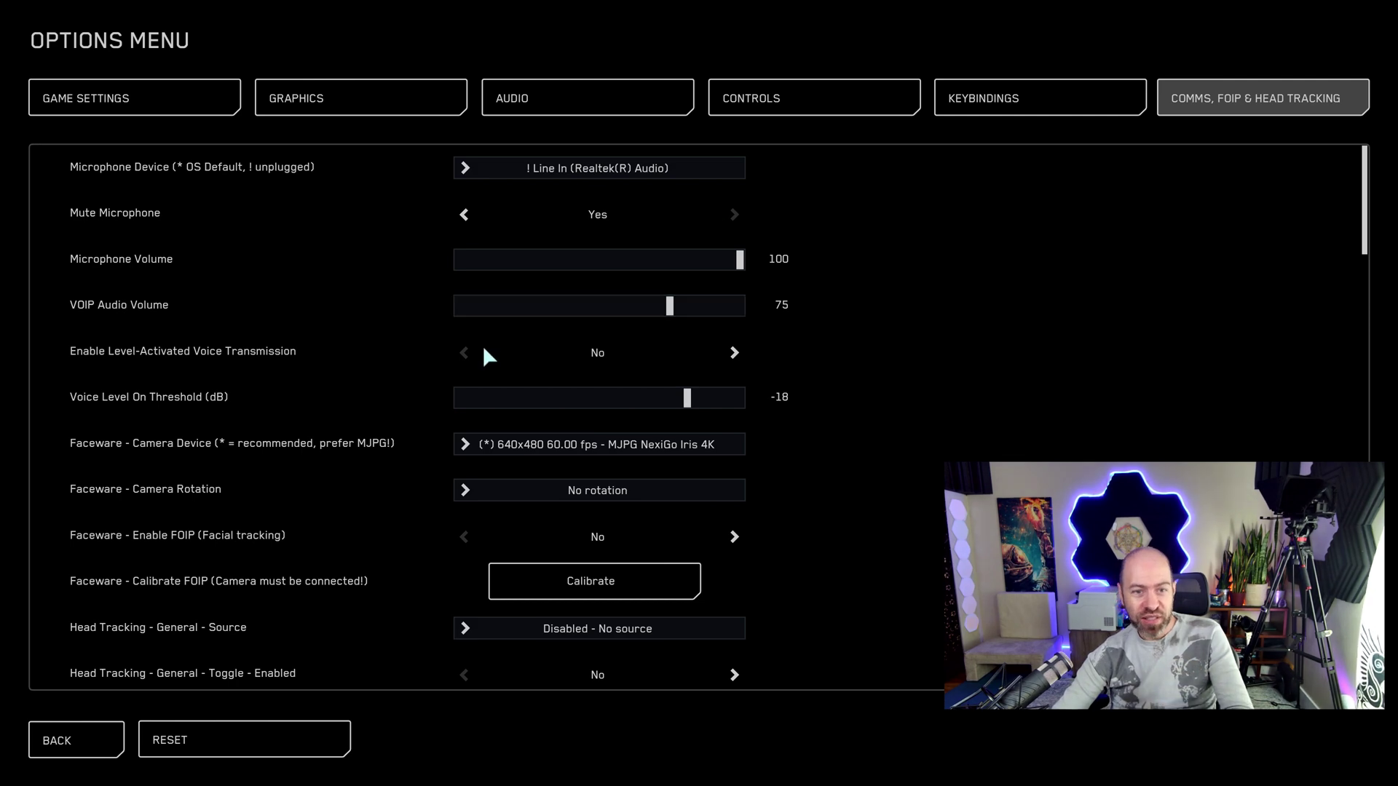
- Set Enable Level-Activated Voice Transmission to Yes and Mute Microphone to No
left_click(734, 353)
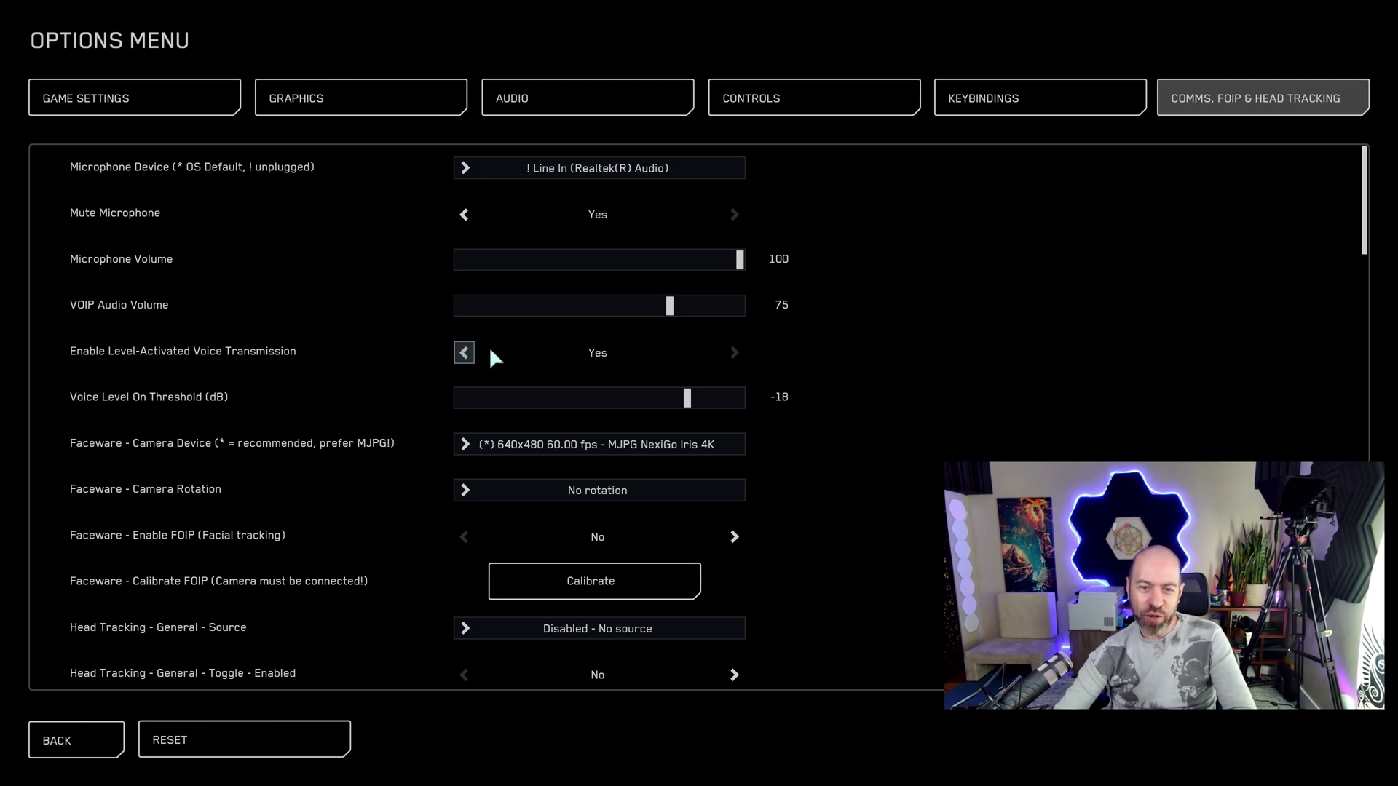
left_click(465, 214)
- Look through the available microphone devices and set the Microphone Device to Microphone (NVIDIA Broadcast)
left_click(478, 173)
scroll(572, 287, "down", 4)
scroll(572, 287, "up", 4)
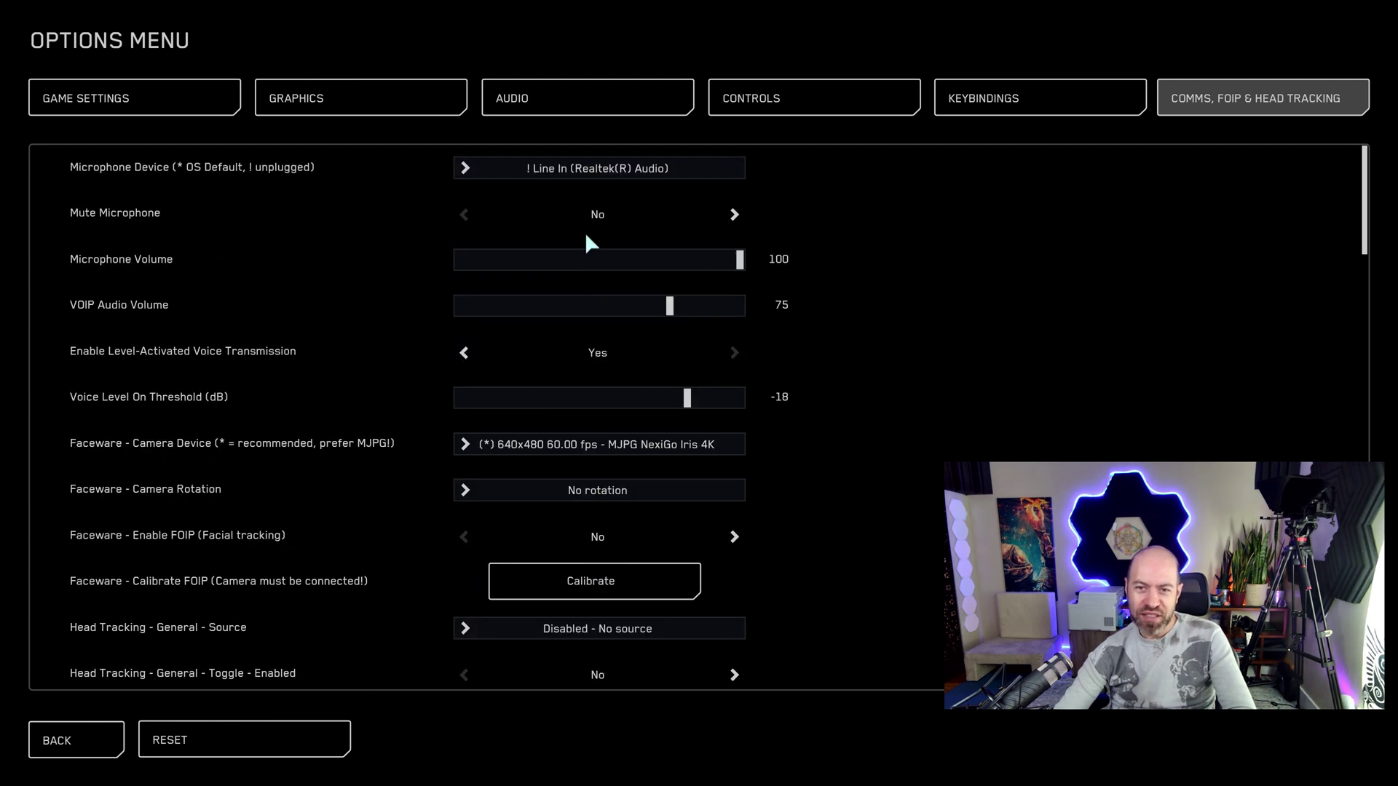
left_click(586, 168)
left_click(580, 281)
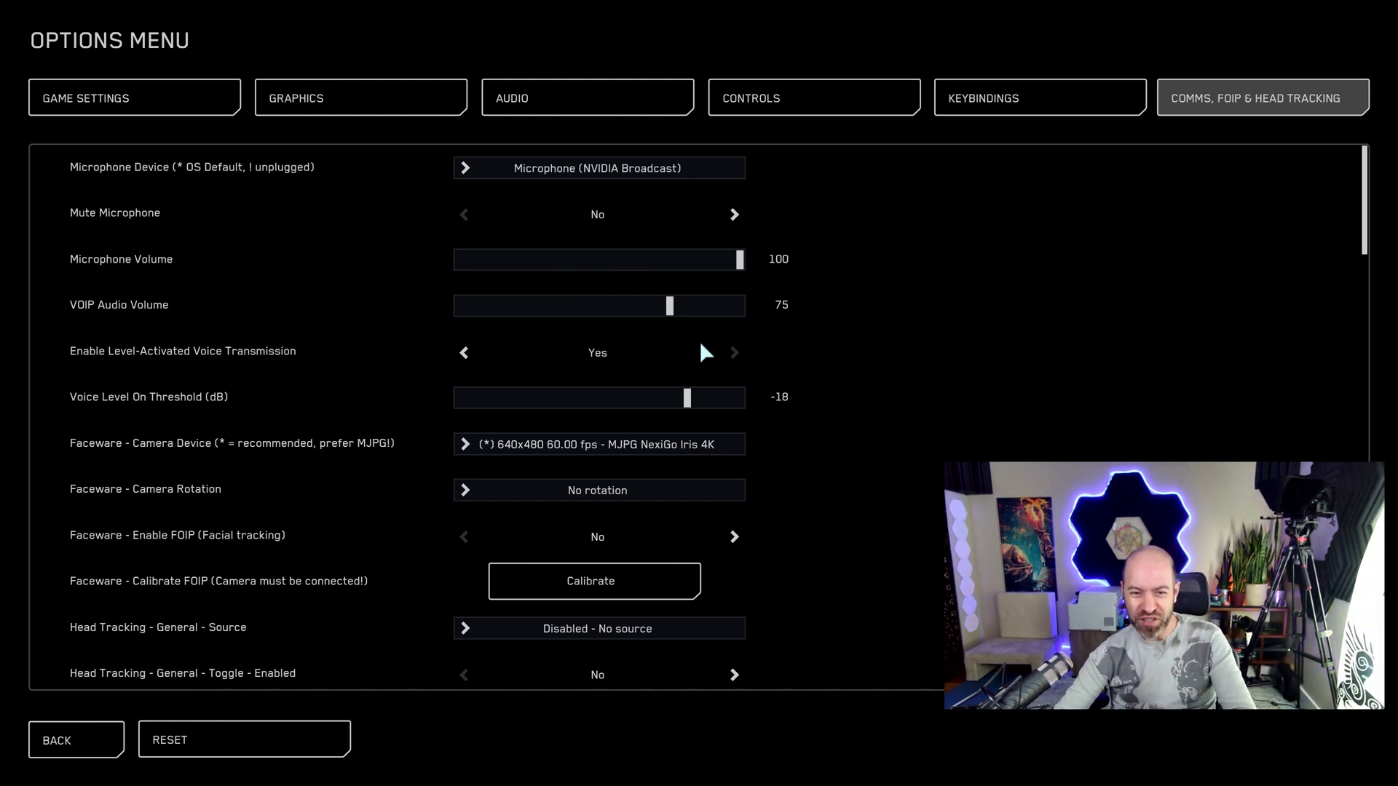
- Review the general, Faceware and Tobii head tracking settings through to the end of the comms, FOIP and head tracking options
scroll(698, 342, "down", 4)
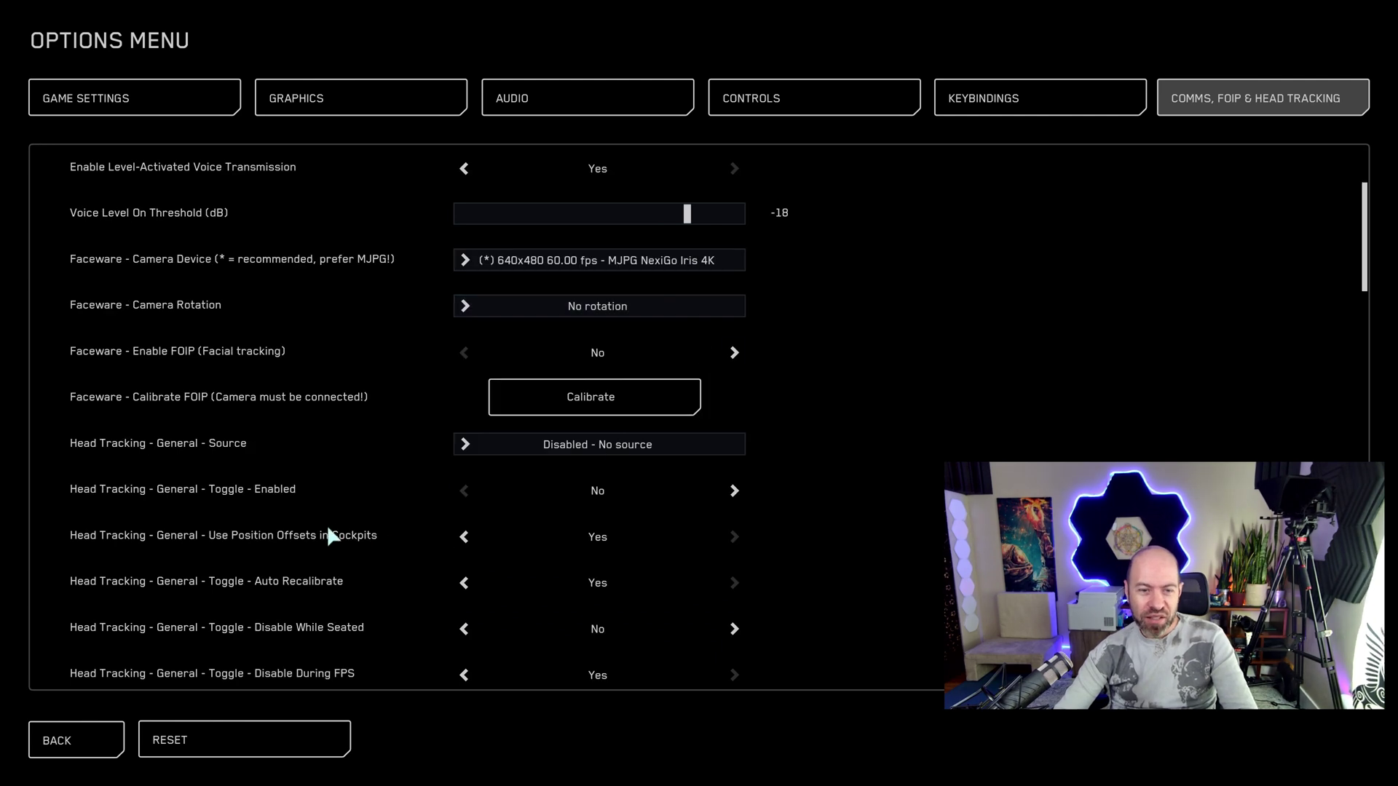
scroll(342, 522, "down", 5)
scroll(718, 539, "down", 2)
scroll(684, 517, "up", 11)
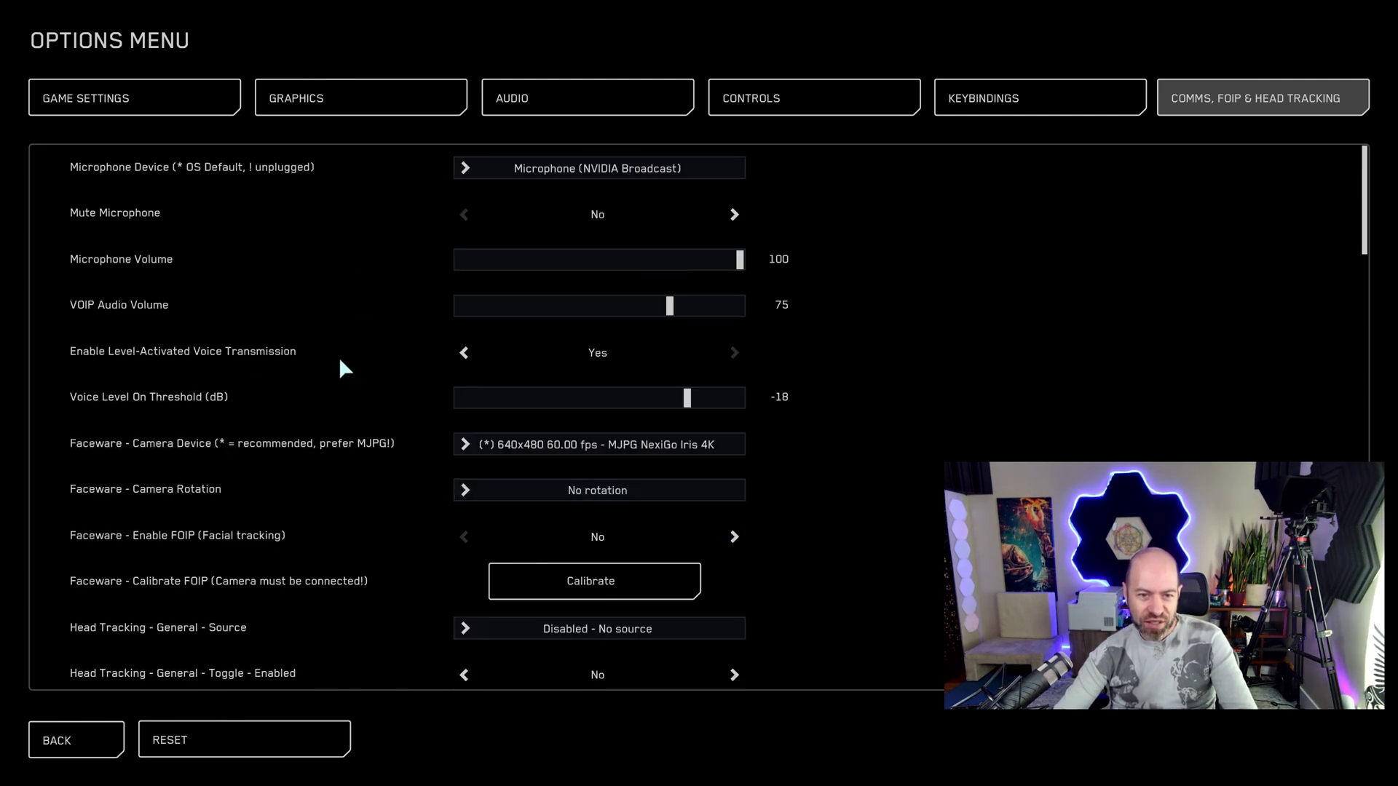
scroll(352, 469, "down", 18)
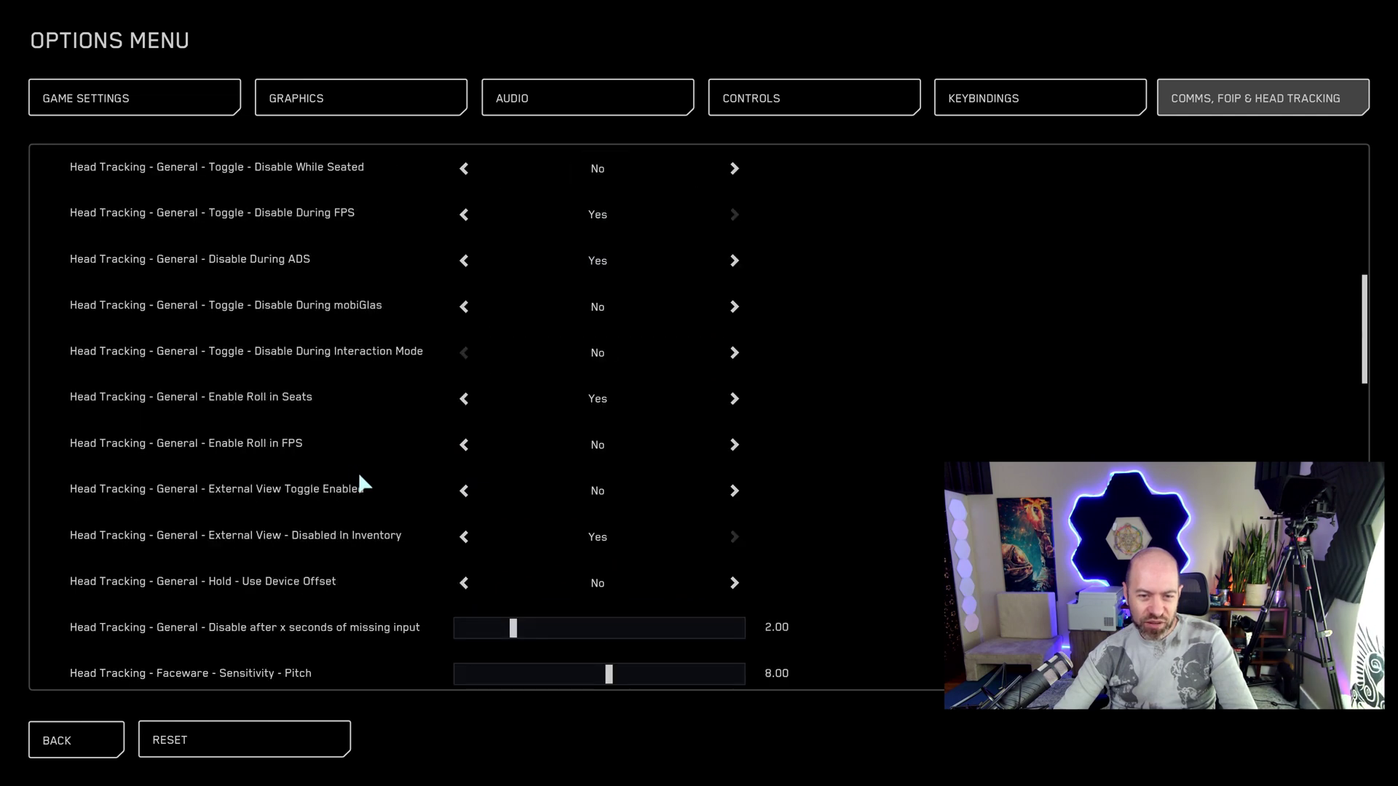
scroll(363, 469, "down", 18)
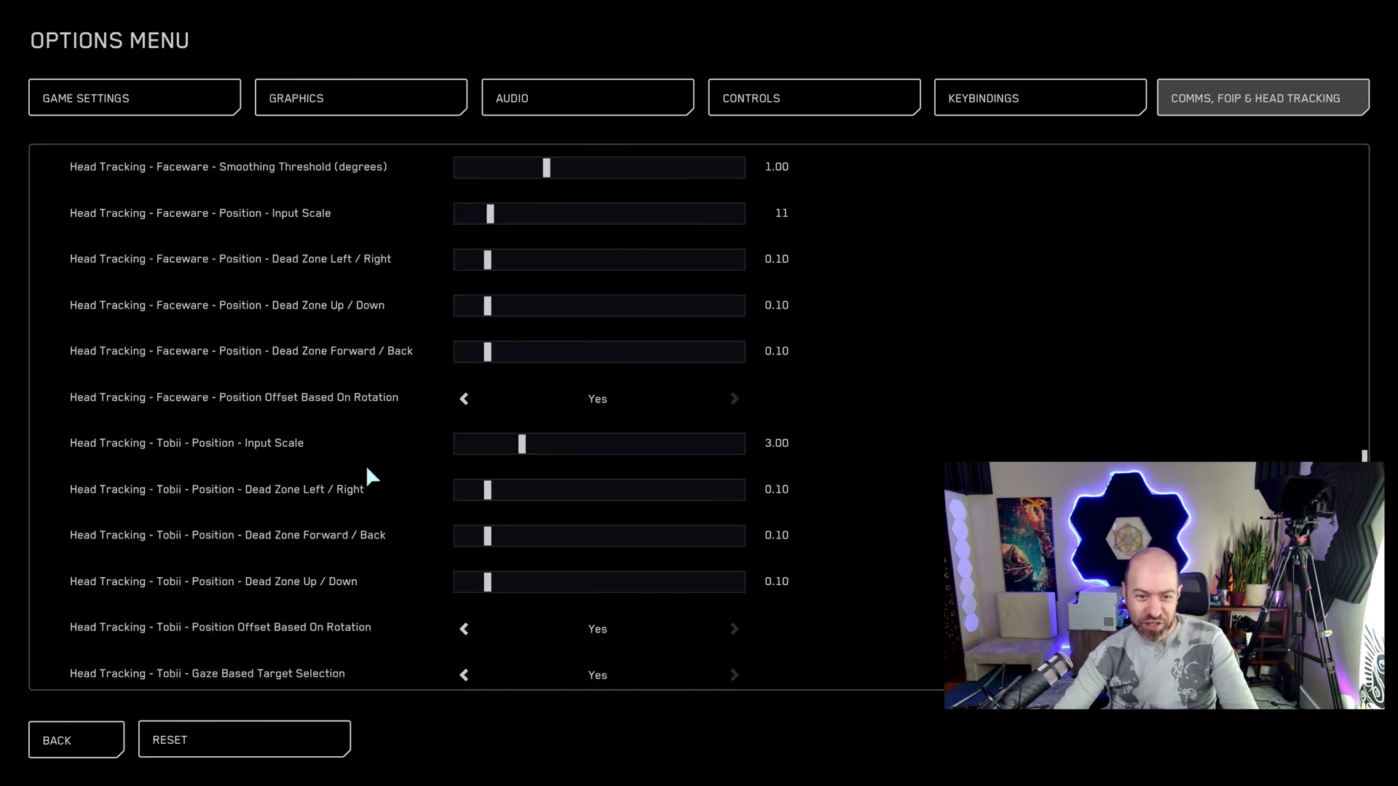
scroll(367, 471, "down", 11)
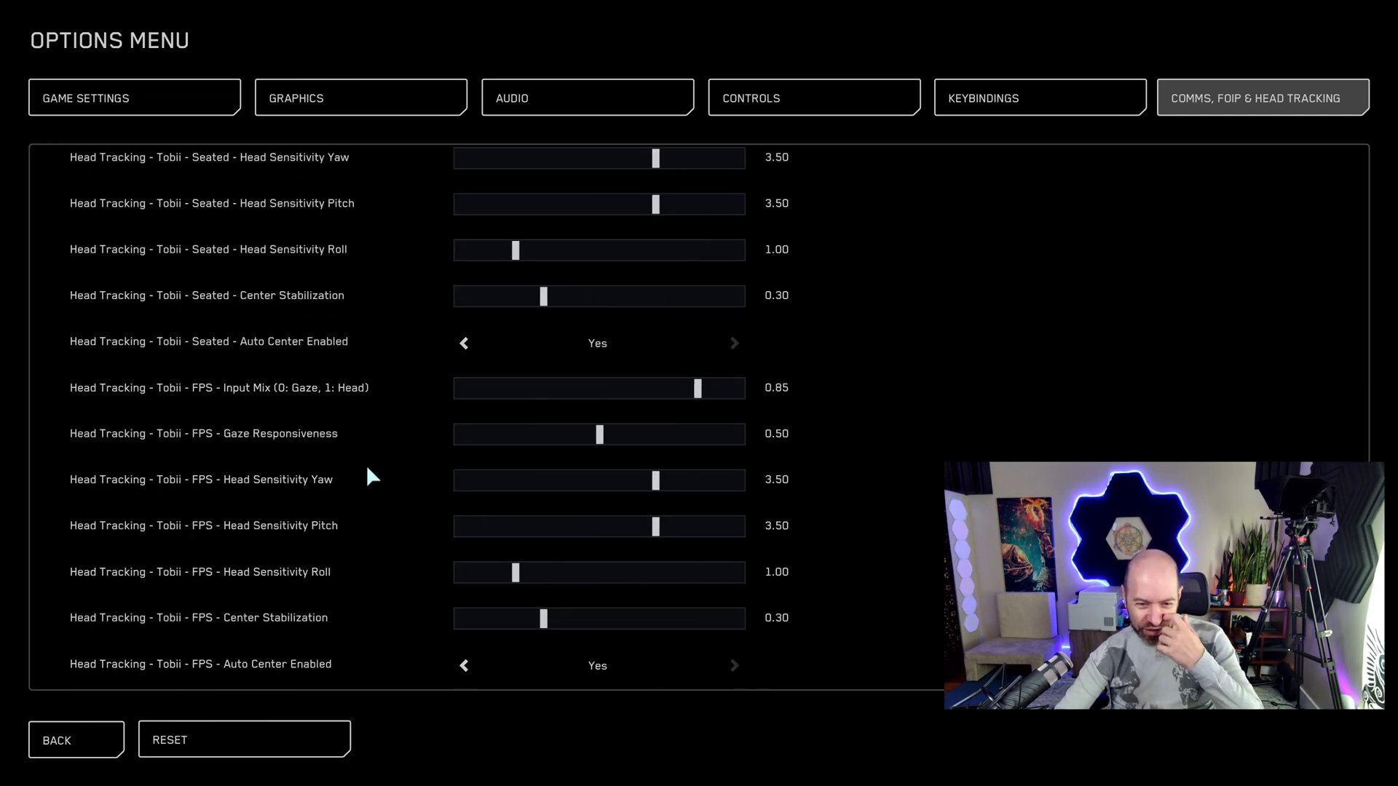
scroll(367, 471, "up", 8)
scroll(365, 459, "up", 20)
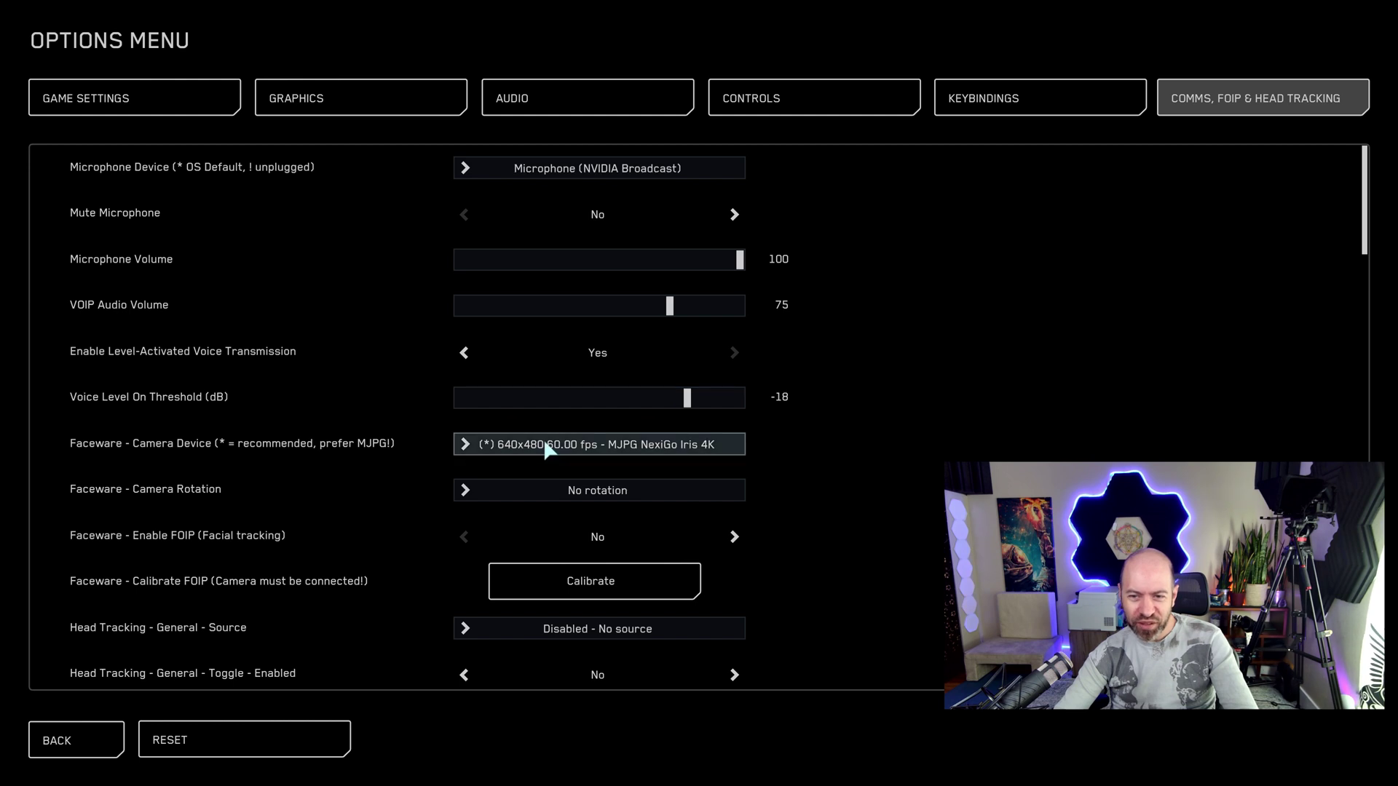
- Look through the available Faceware camera devices and resolutions without choosing one
left_click(522, 451)
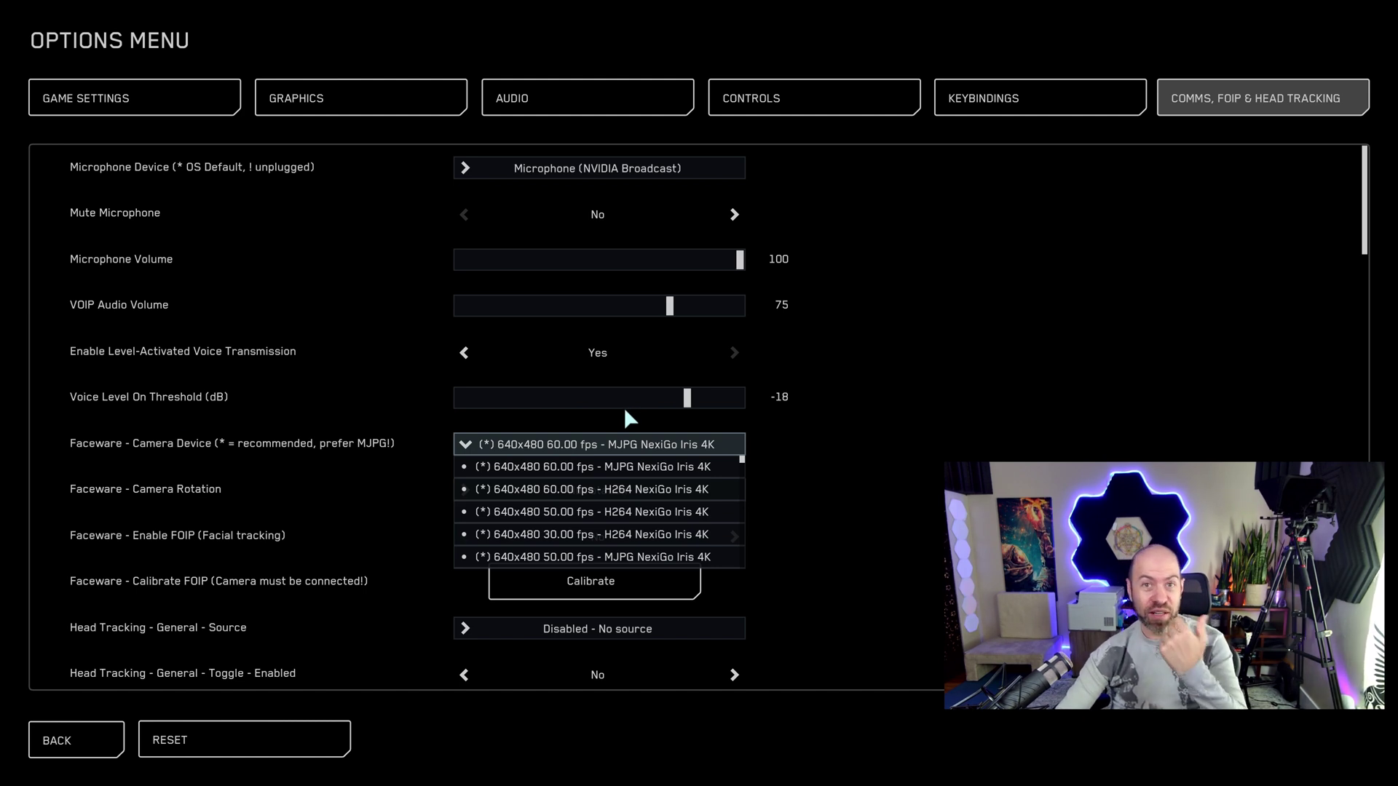
scroll(684, 512, "down", 2)
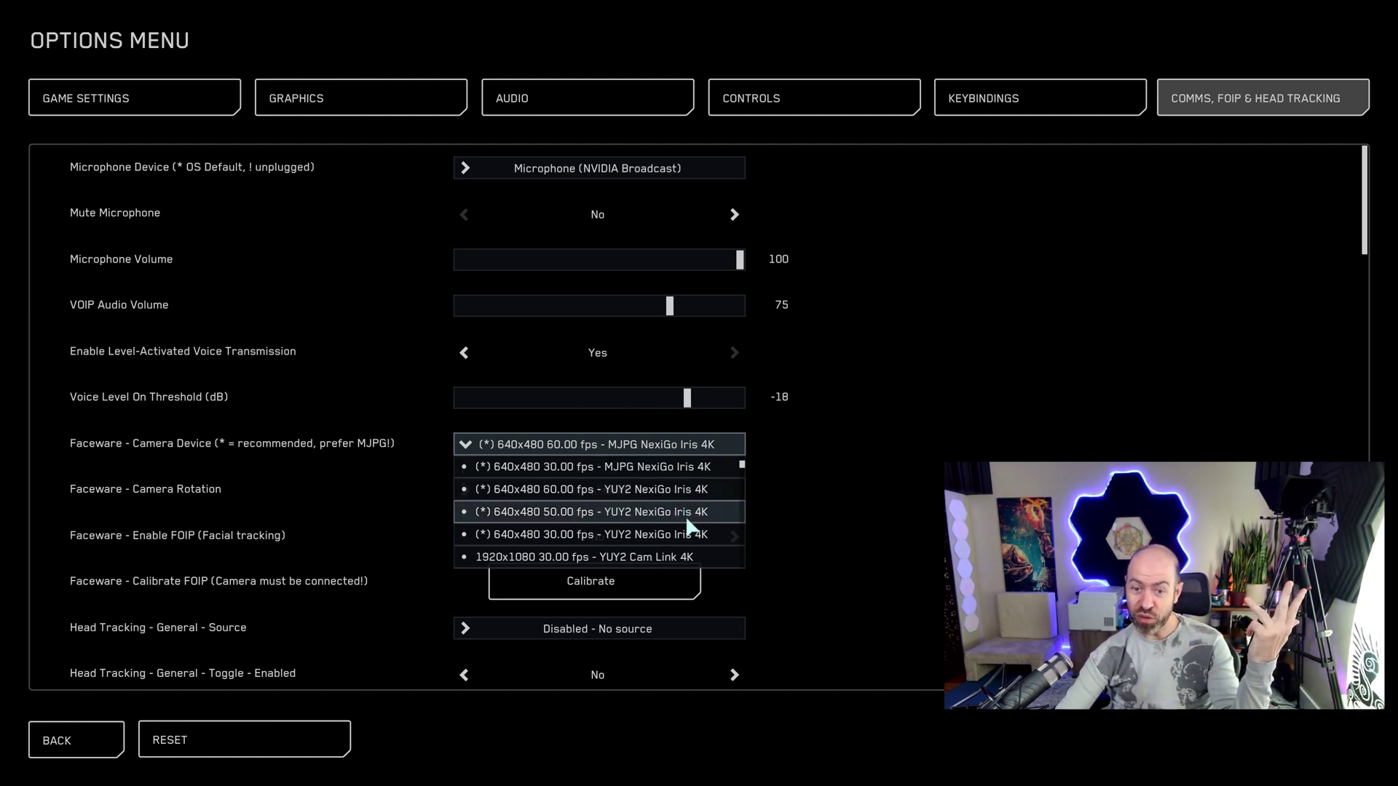
scroll(688, 526, "down", 3)
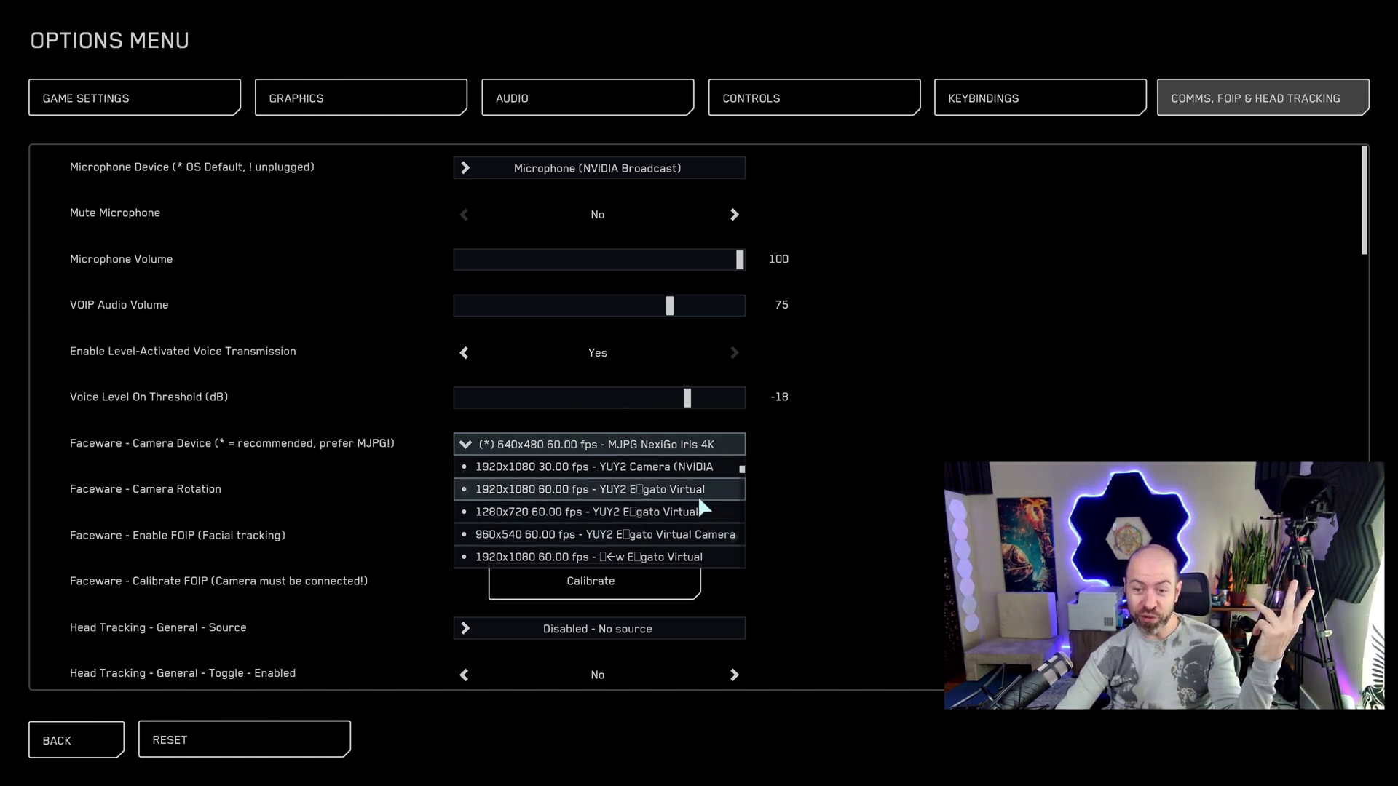
left_click(865, 433)
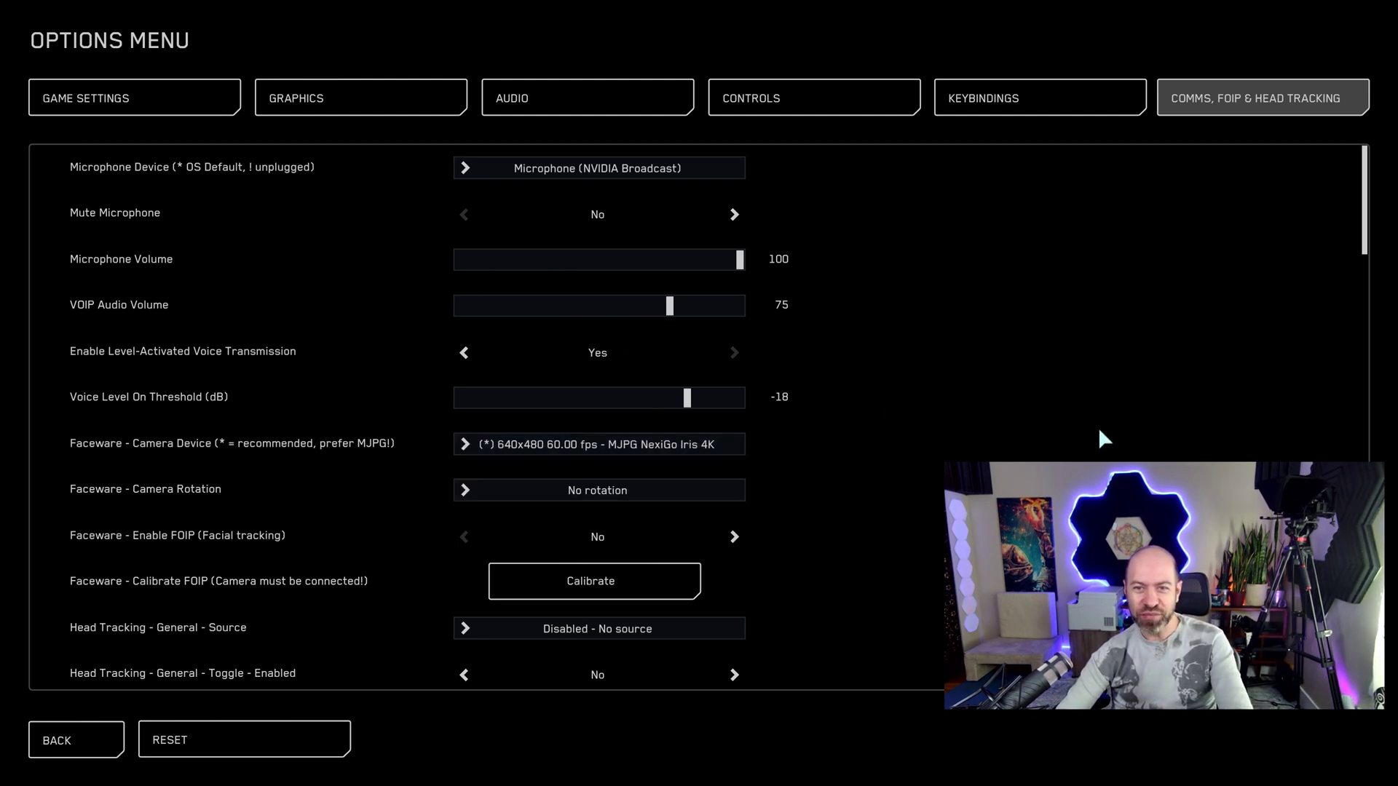
- Set the Microphone Device to Use Operating System Default and Mute Microphone to Yes
left_click(659, 174)
scroll(644, 190, "up", 3)
left_click(640, 188)
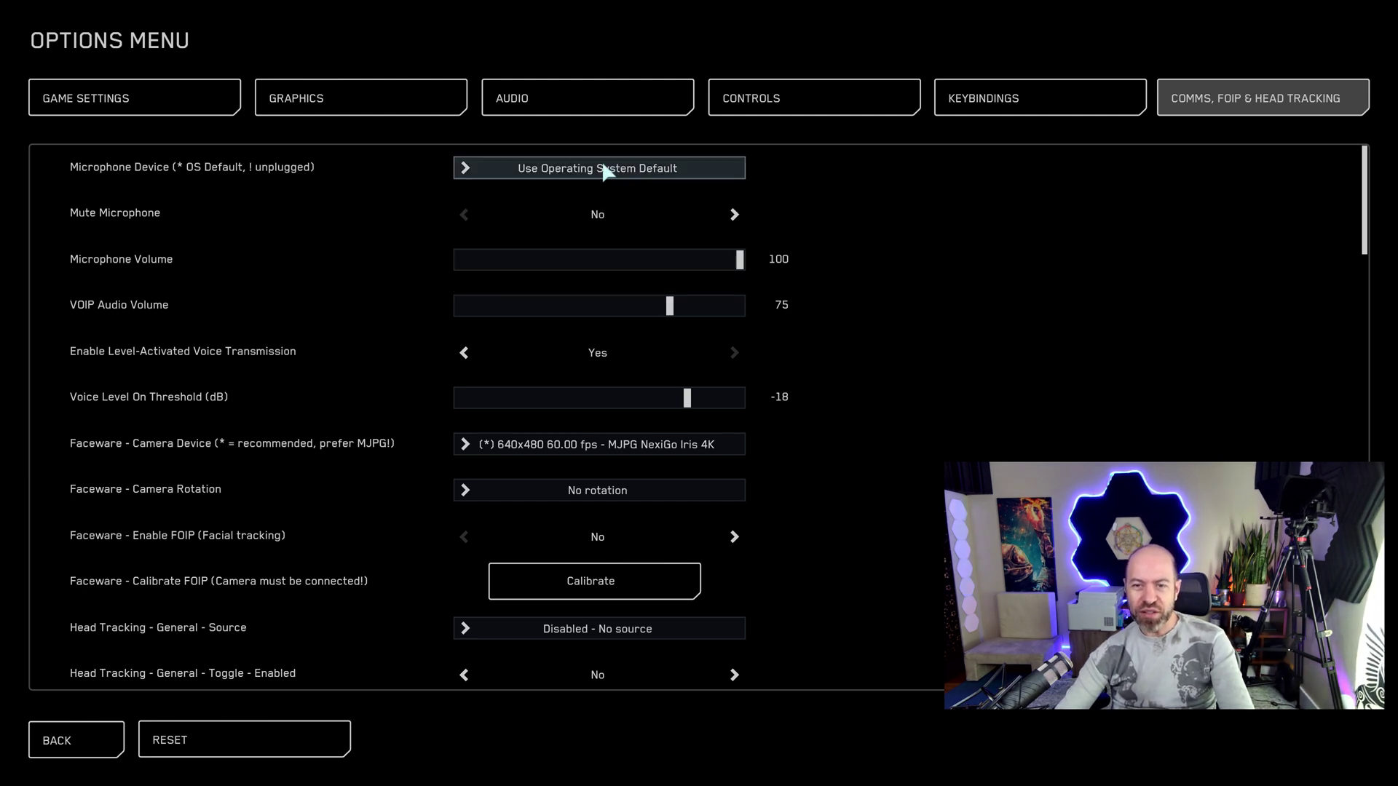
left_click(602, 170)
left_click(576, 235)
left_click(570, 168)
left_click(567, 192)
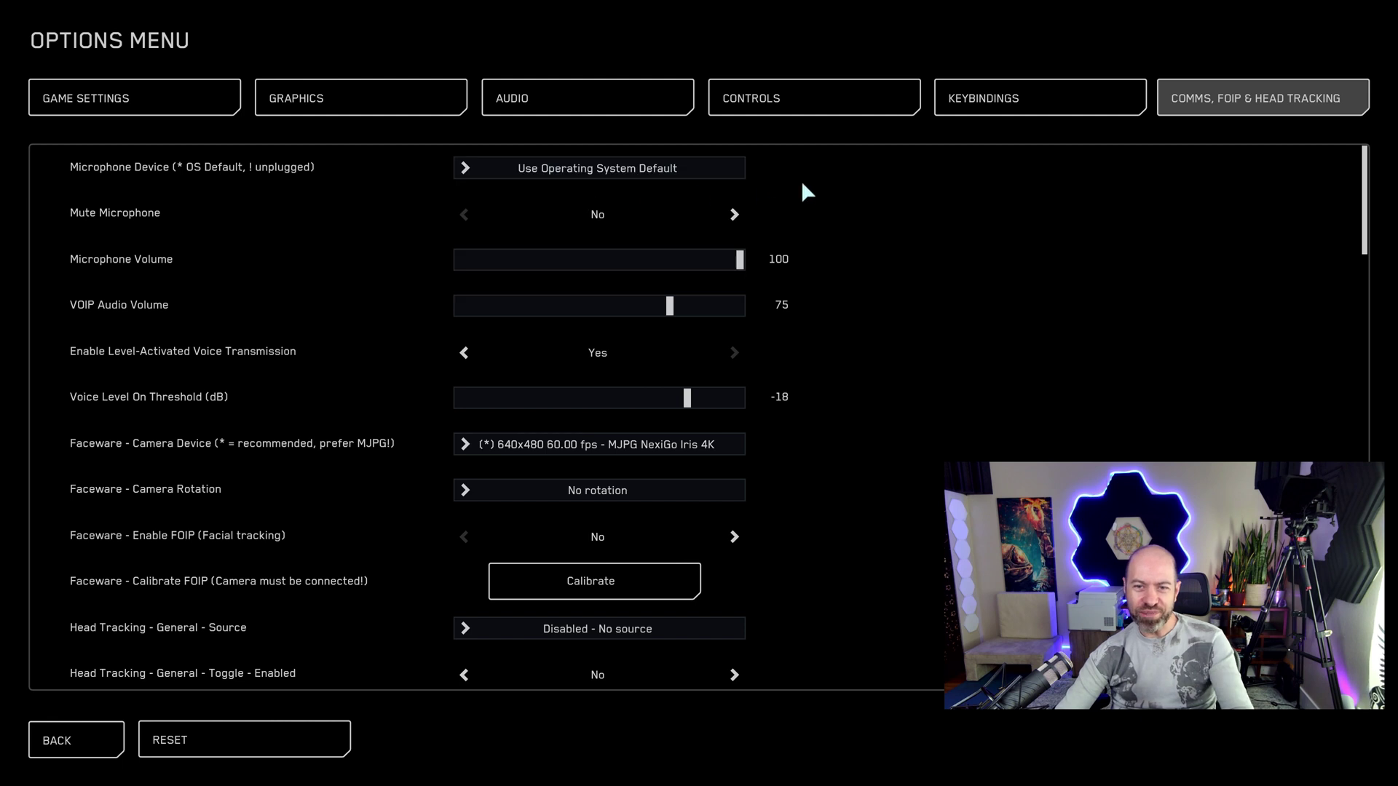
left_click(734, 215)
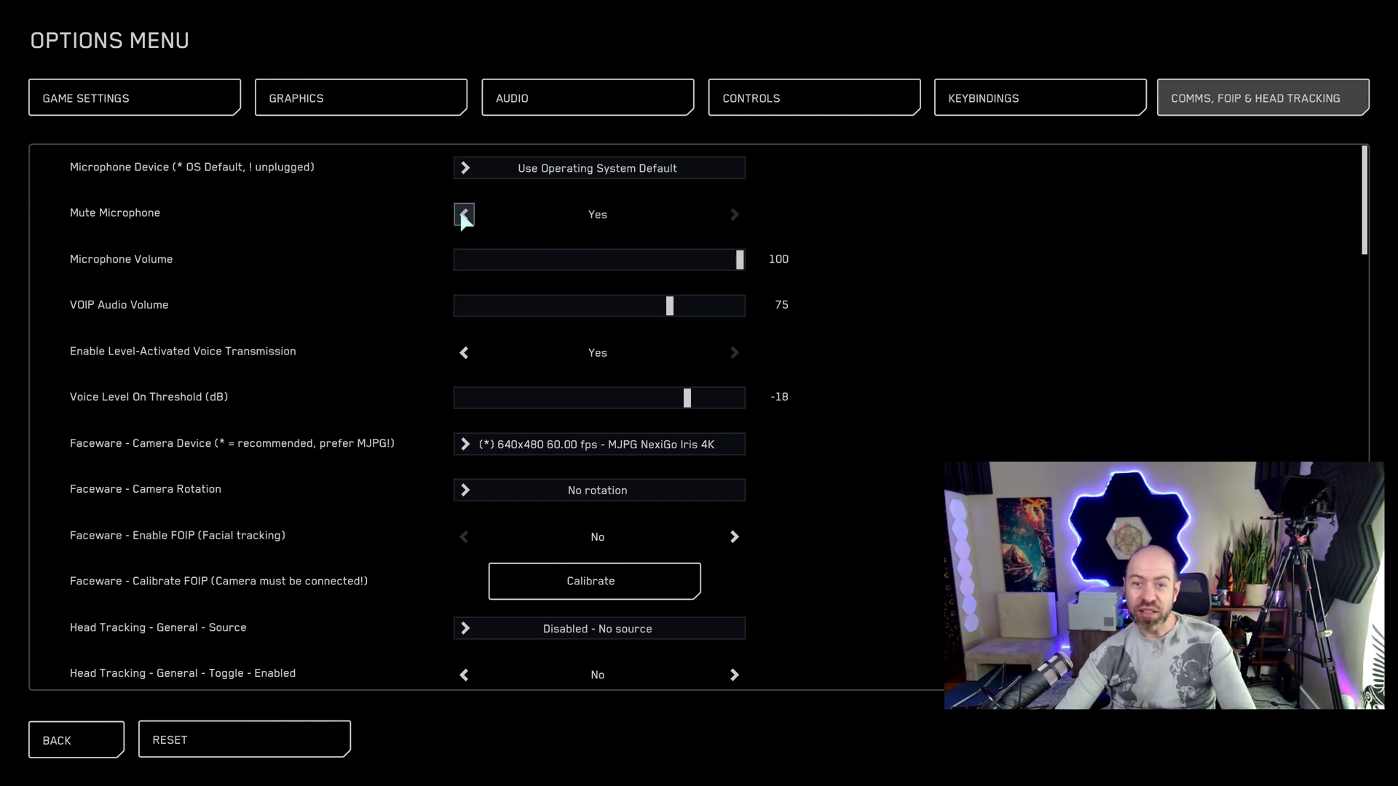
- Examine the Flight keybindings on the Keyboard / Mouse layout close up
left_click(1012, 98)
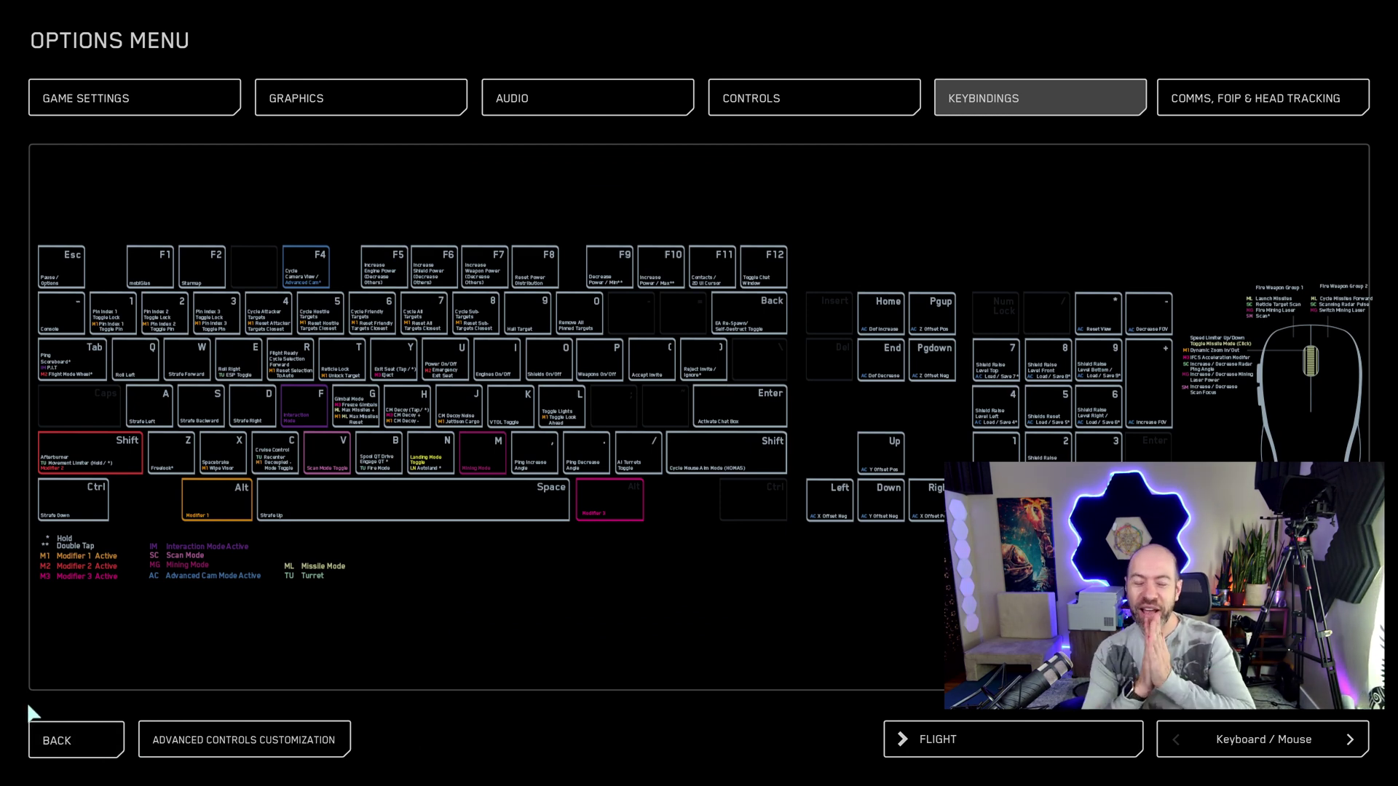
scroll(225, 611, "up", 2)
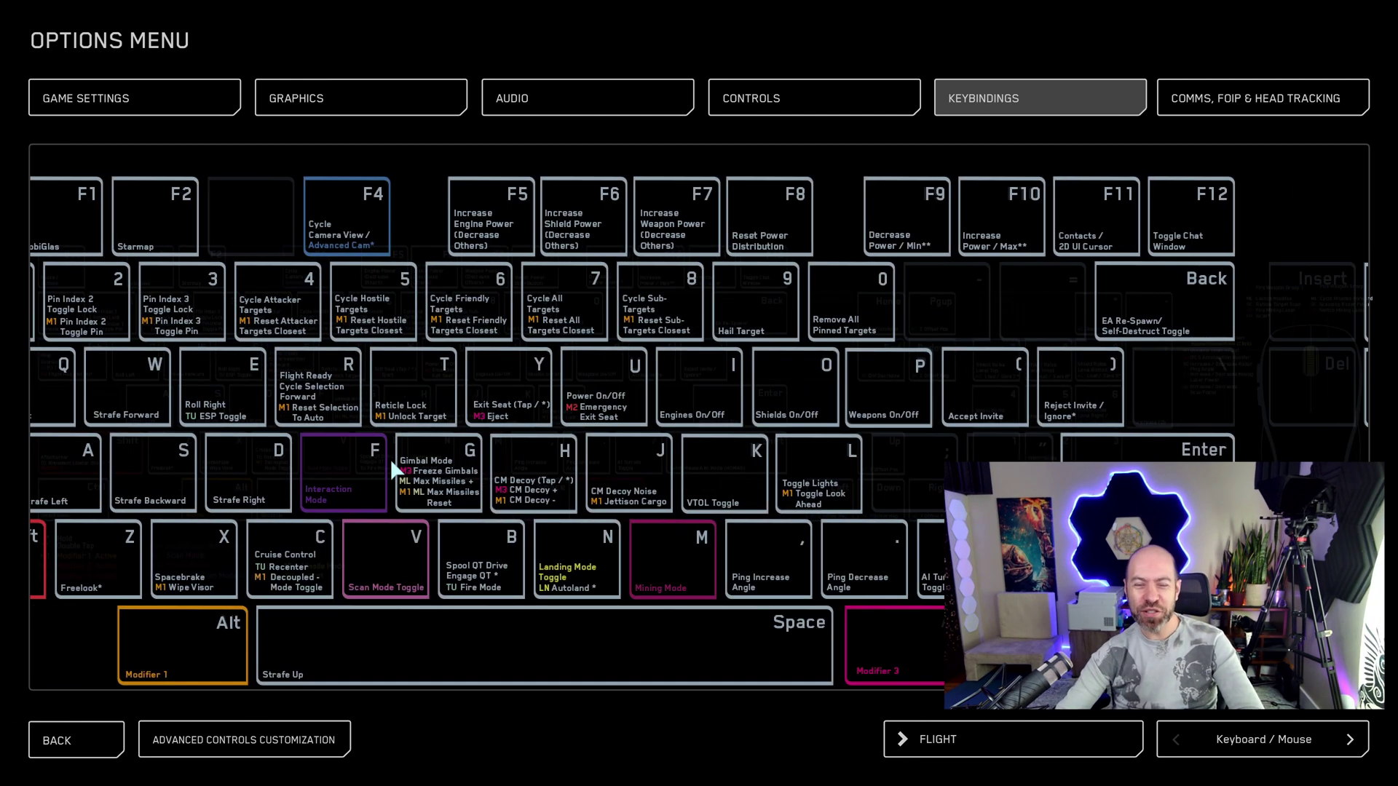